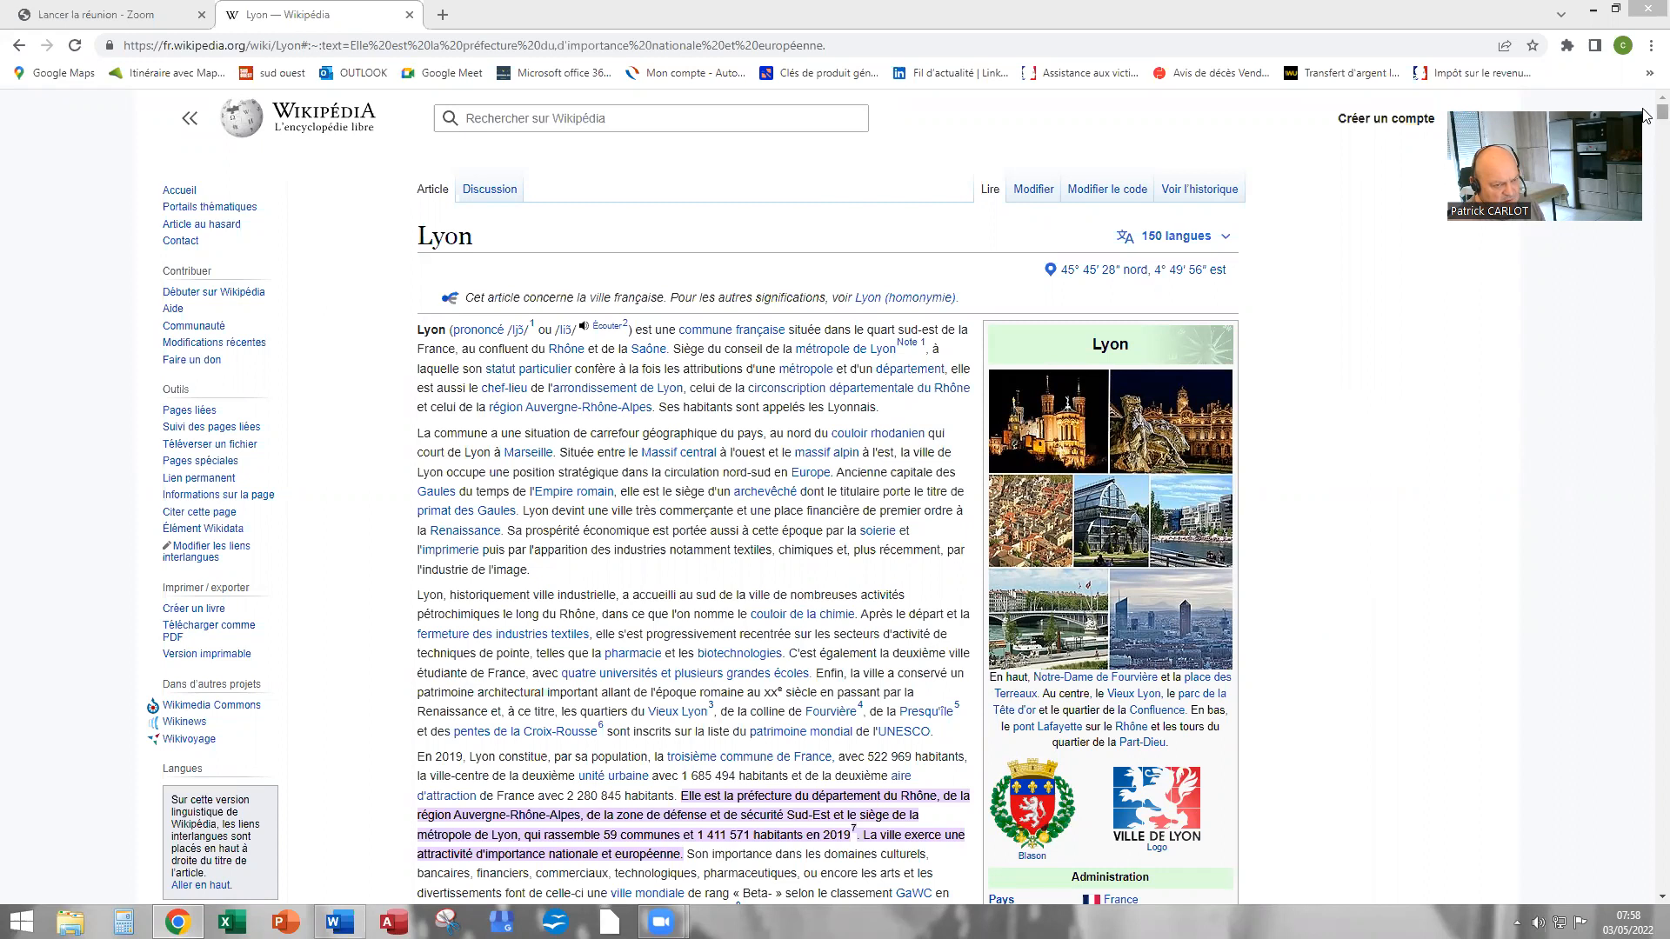
# Copy the table of Lyon's 9 arrondissements and their quartiers from the Wikipedia article on Lyon
pyautogui.scroll(-7, 1643, 113)
pyautogui.scroll(-6, 1379, 362)
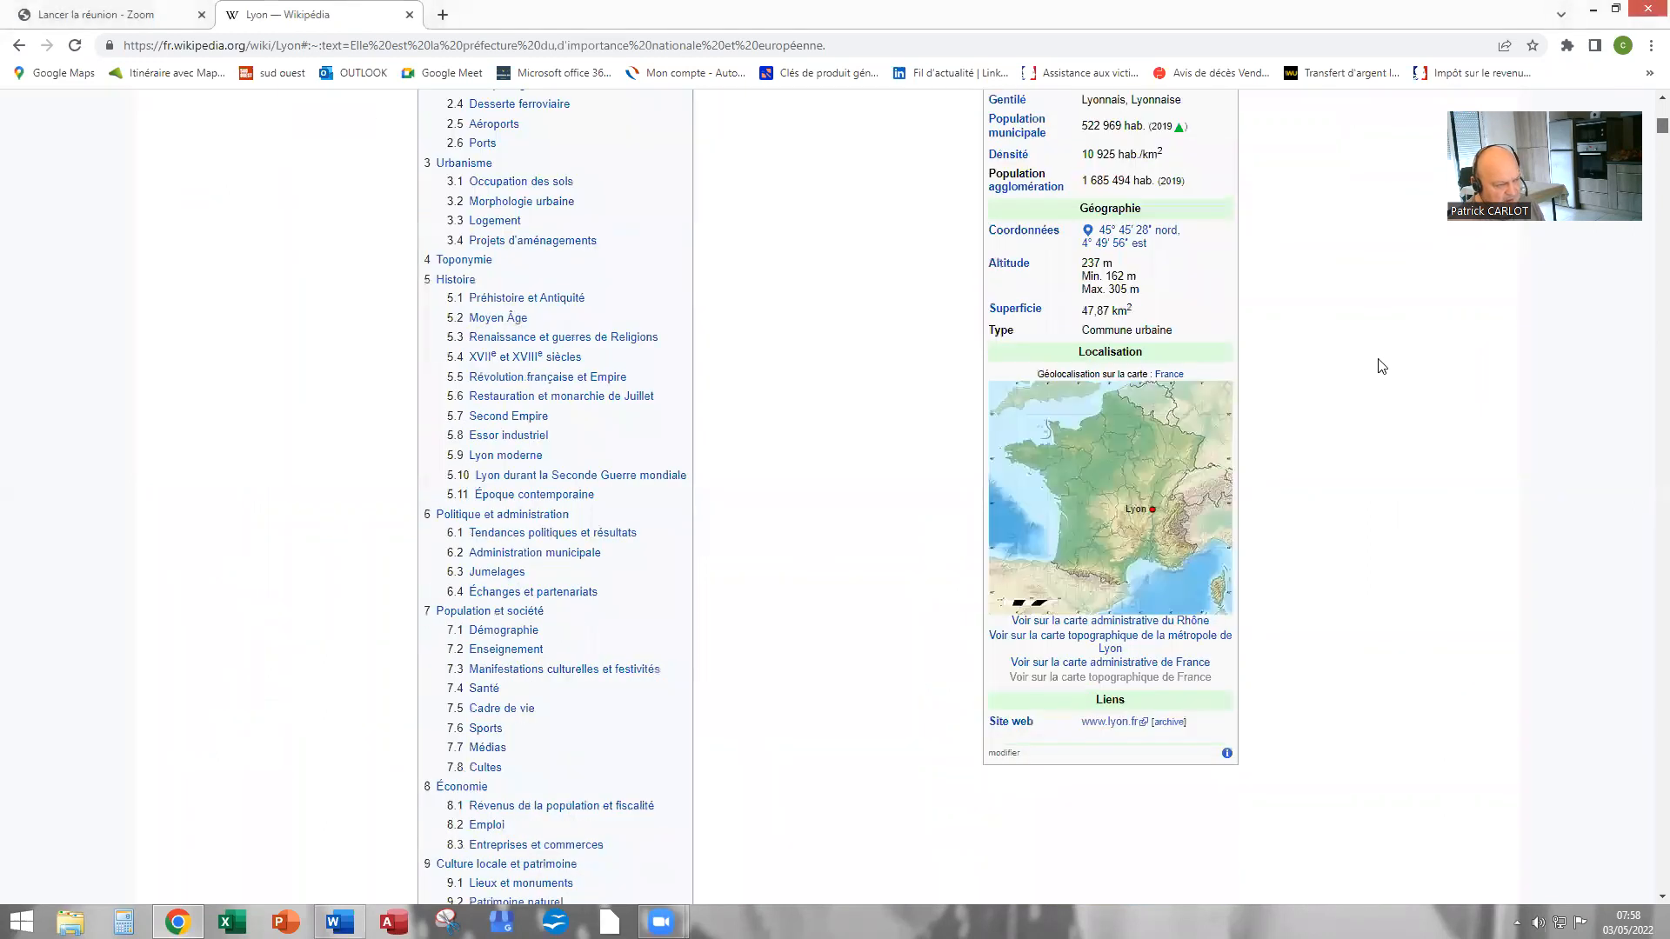
pyautogui.scroll(-5, 1358, 382)
pyautogui.scroll(-5, 1324, 402)
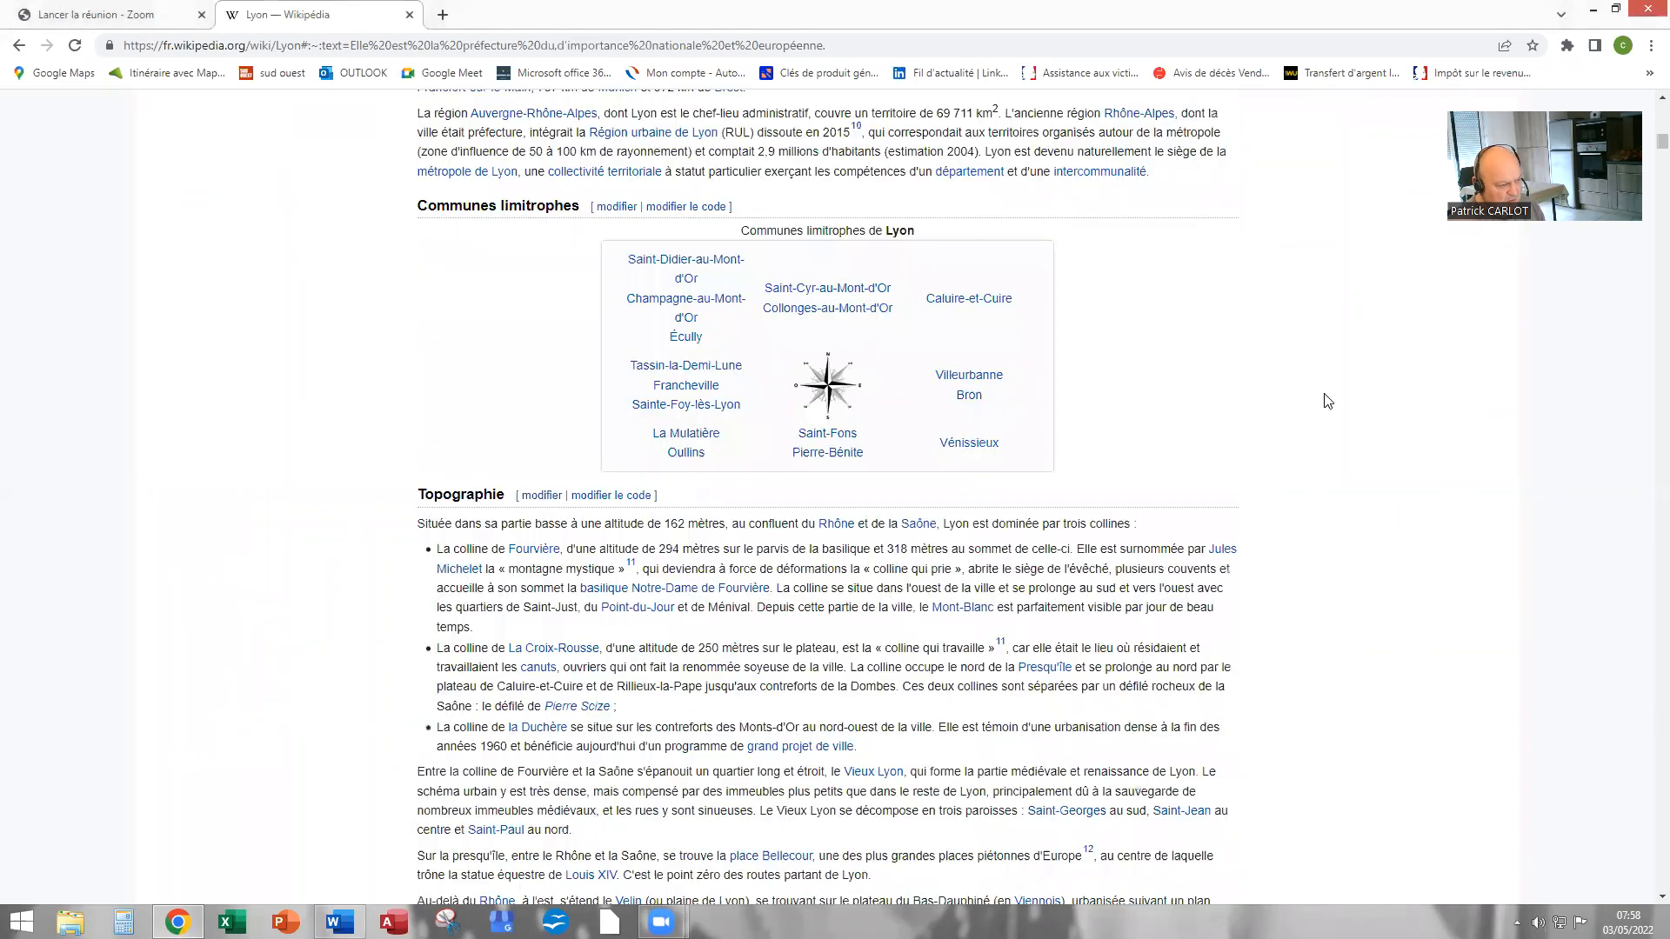
pyautogui.scroll(-5, 1318, 407)
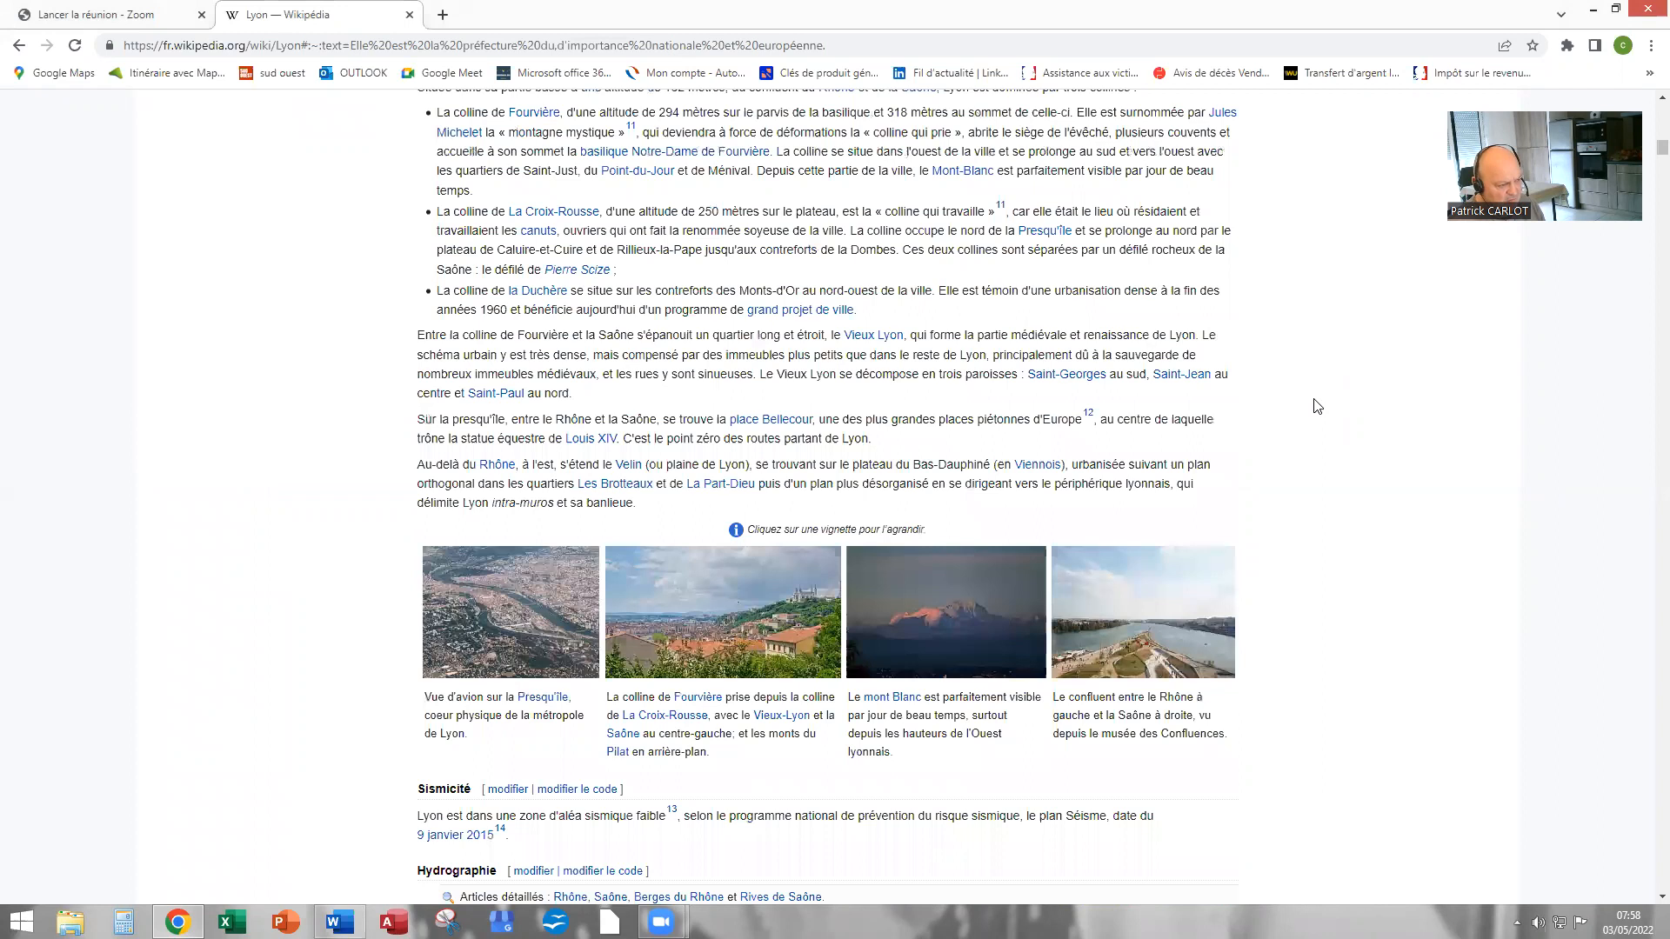
pyautogui.scroll(-10, 1315, 405)
pyautogui.scroll(-10, 1314, 391)
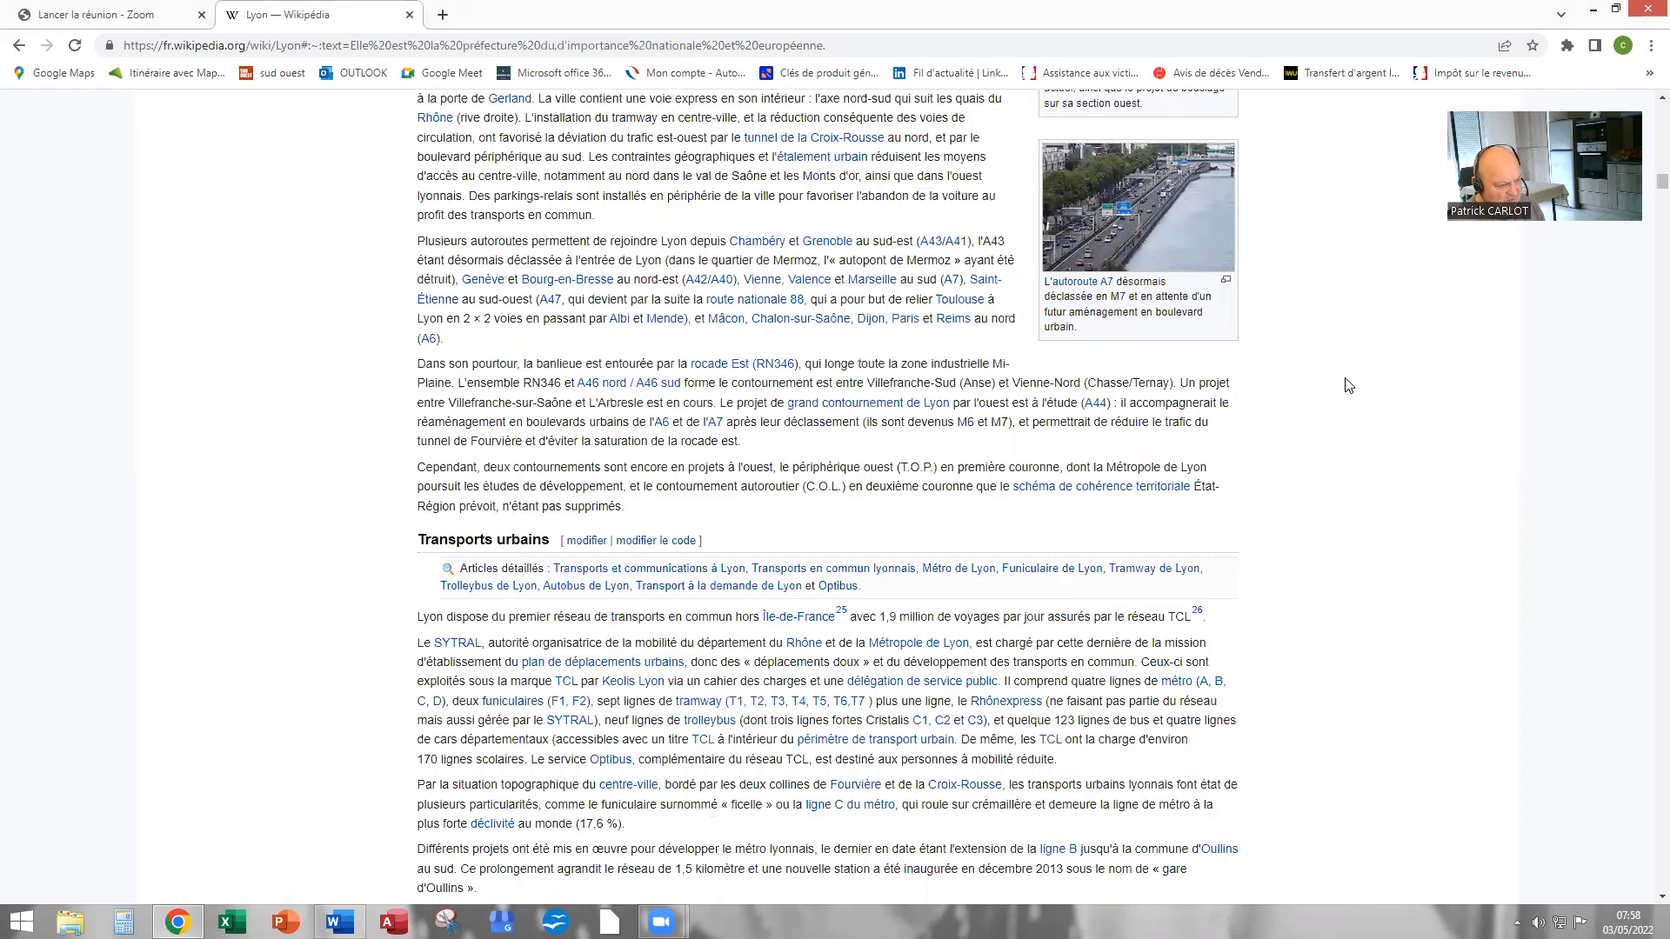
pyautogui.scroll(-10, 1353, 387)
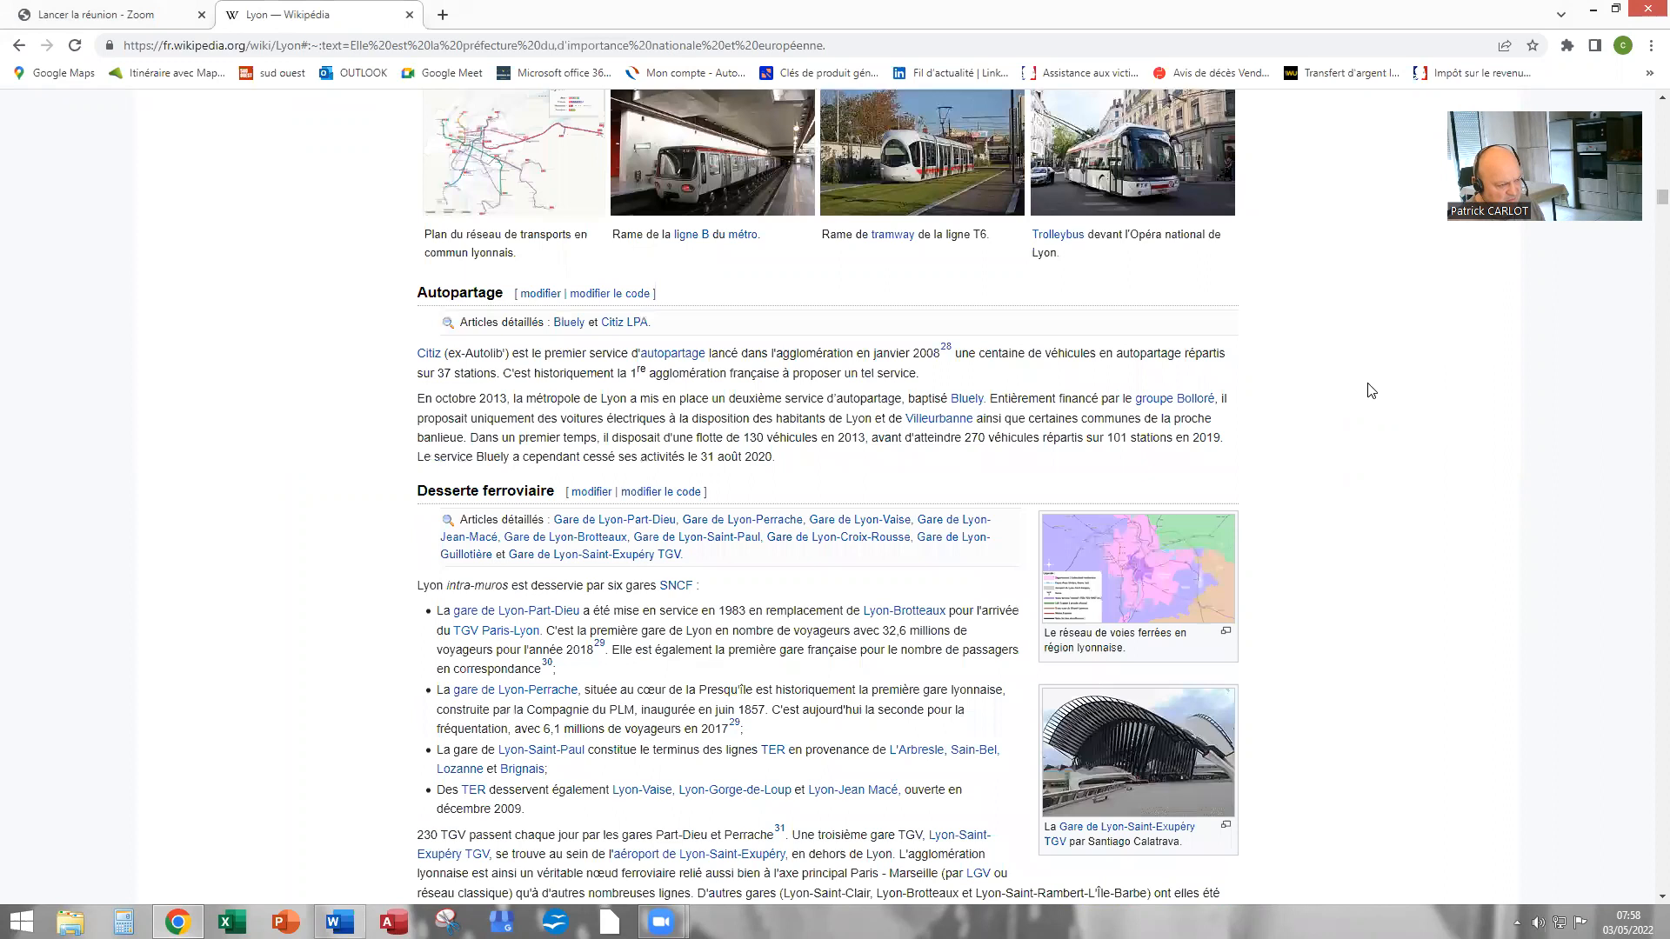
pyautogui.scroll(-10, 1370, 390)
pyautogui.scroll(-10, 1374, 388)
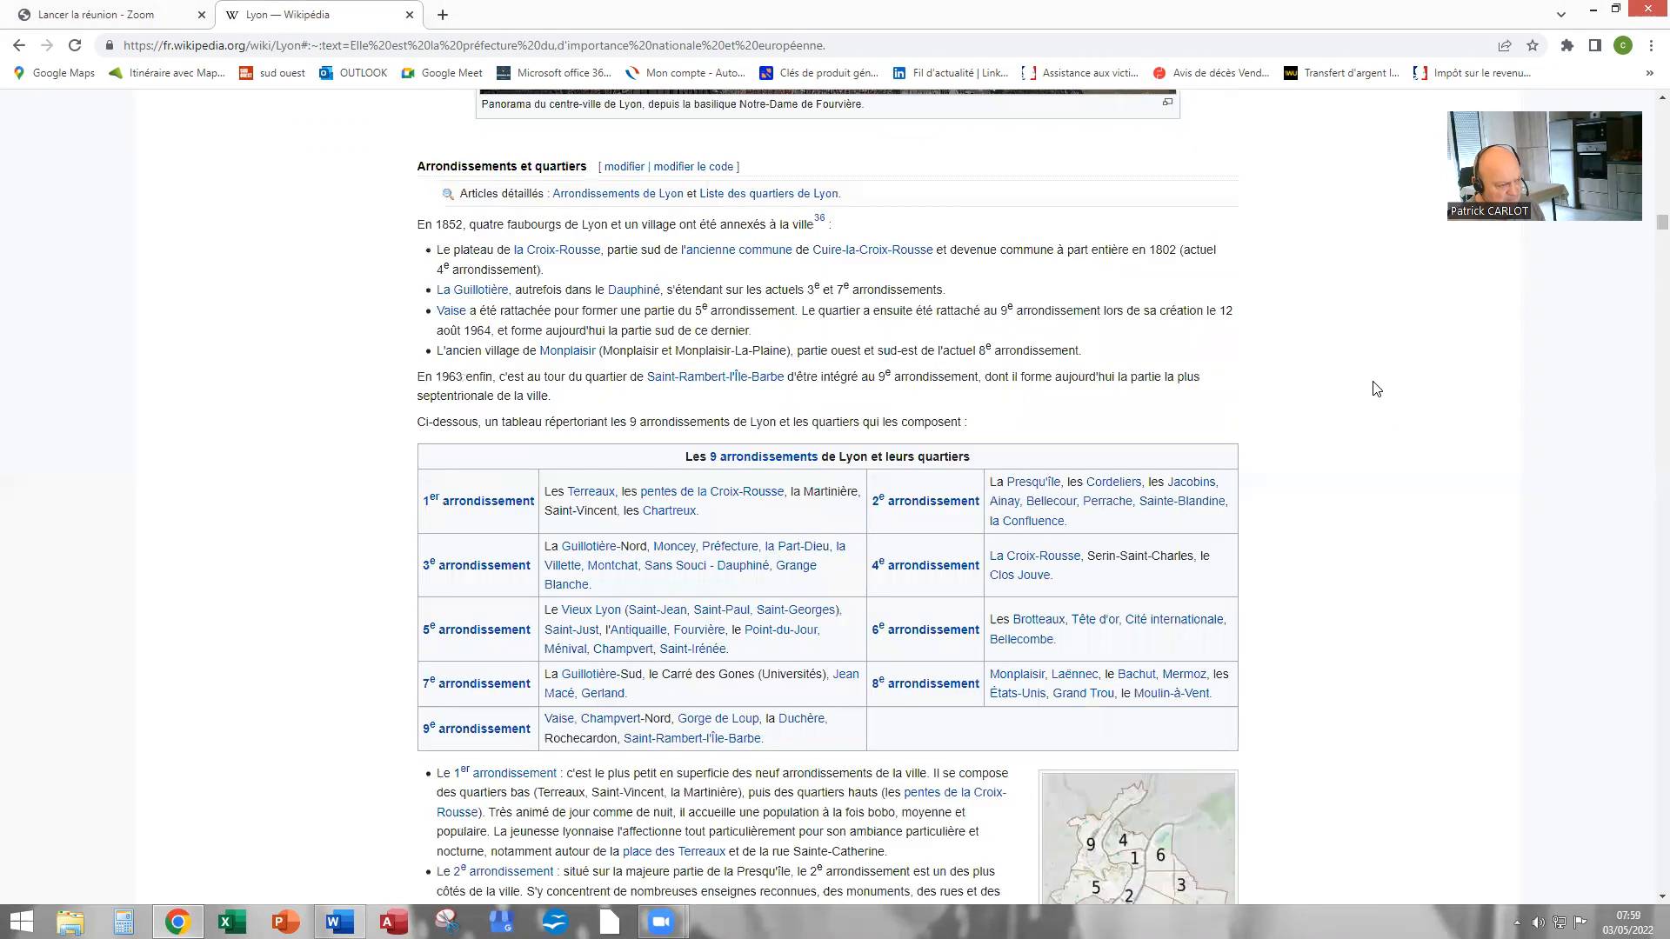
pyautogui.scroll(-5, 1382, 387)
pyautogui.scroll(1, 1304, 334)
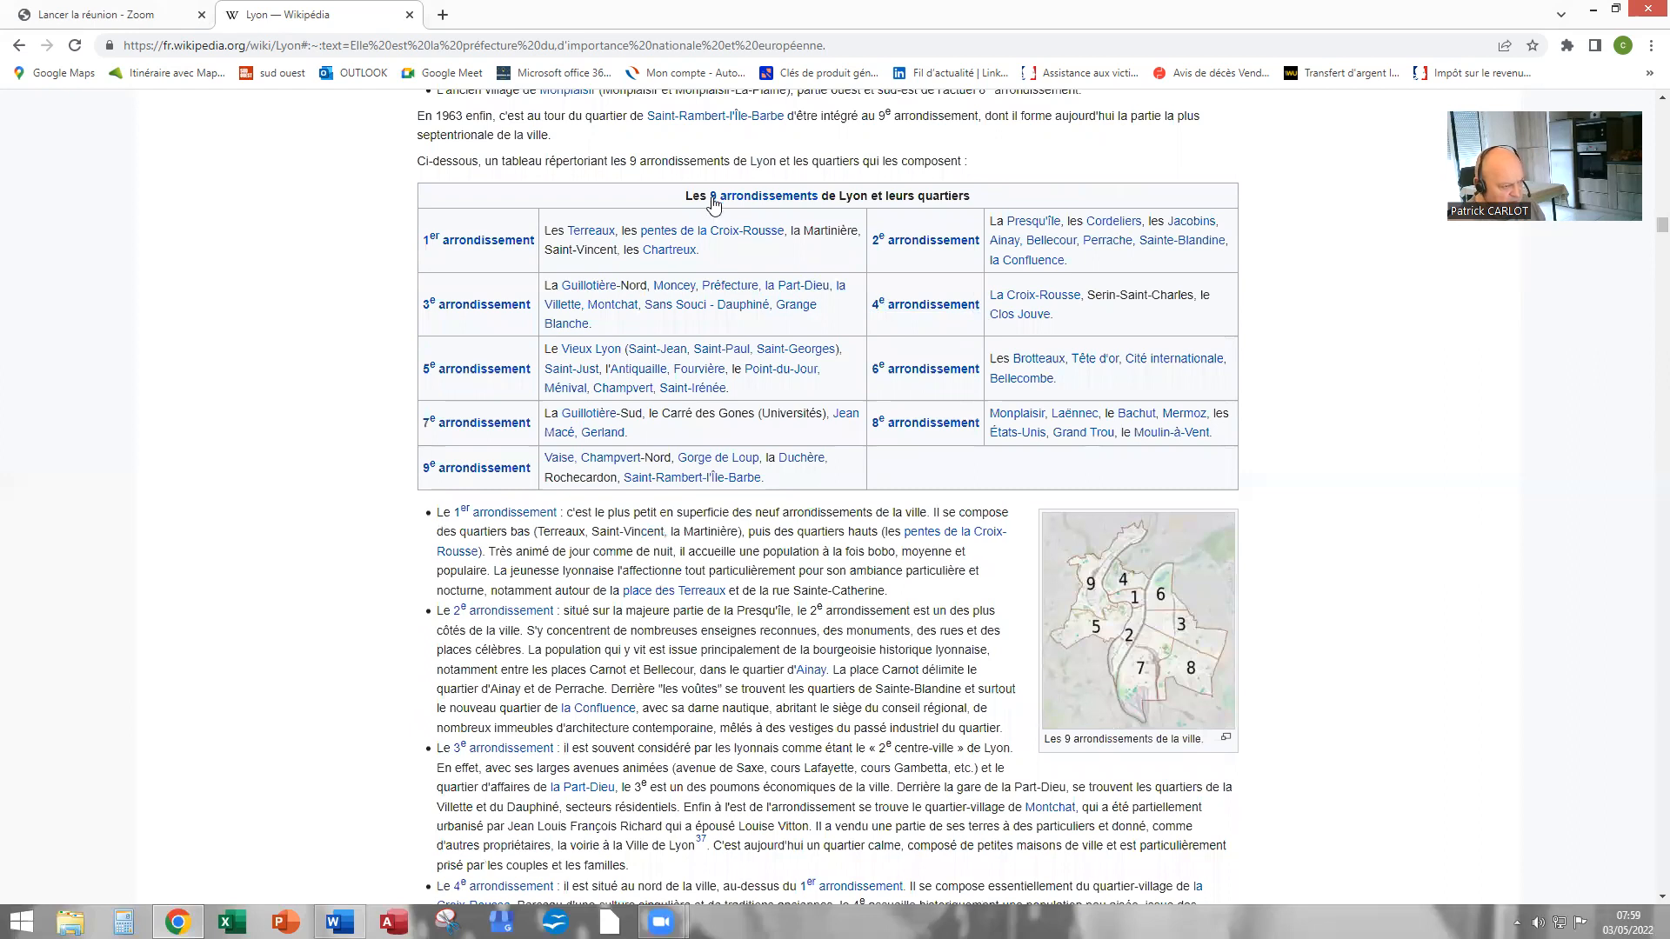
pyautogui.moveTo(685, 199); pyautogui.dragTo(919, 473)
pyautogui.hotkey('ctrl', 'c')
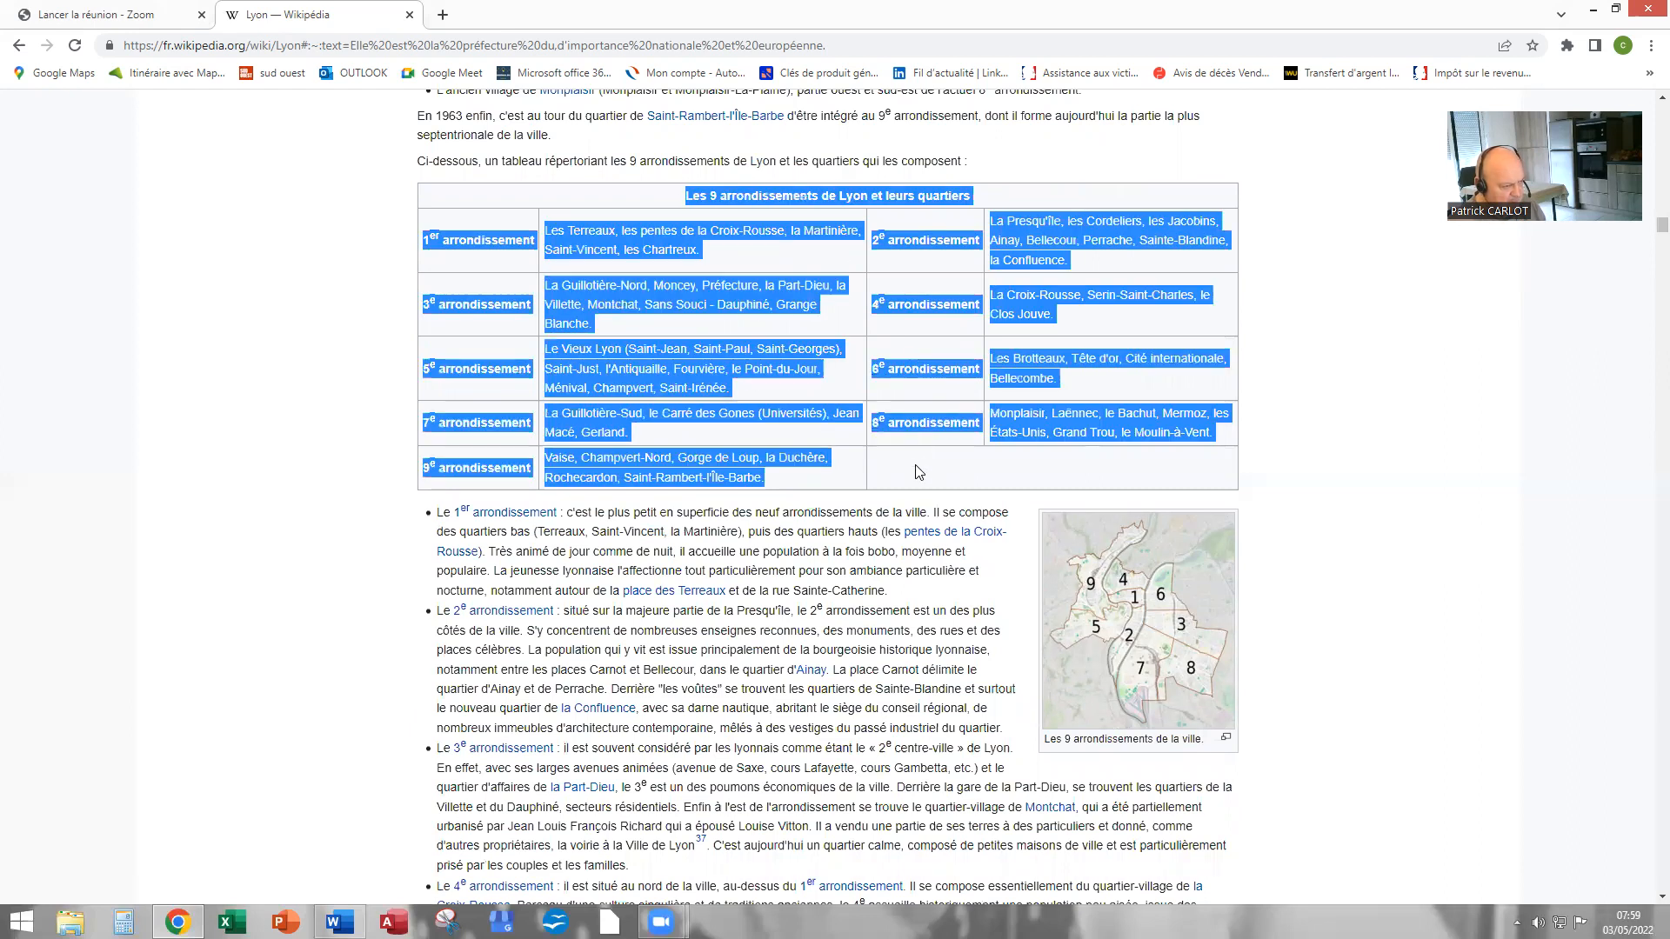
pyautogui.rightClick(730, 298)
pyautogui.click(753, 311)
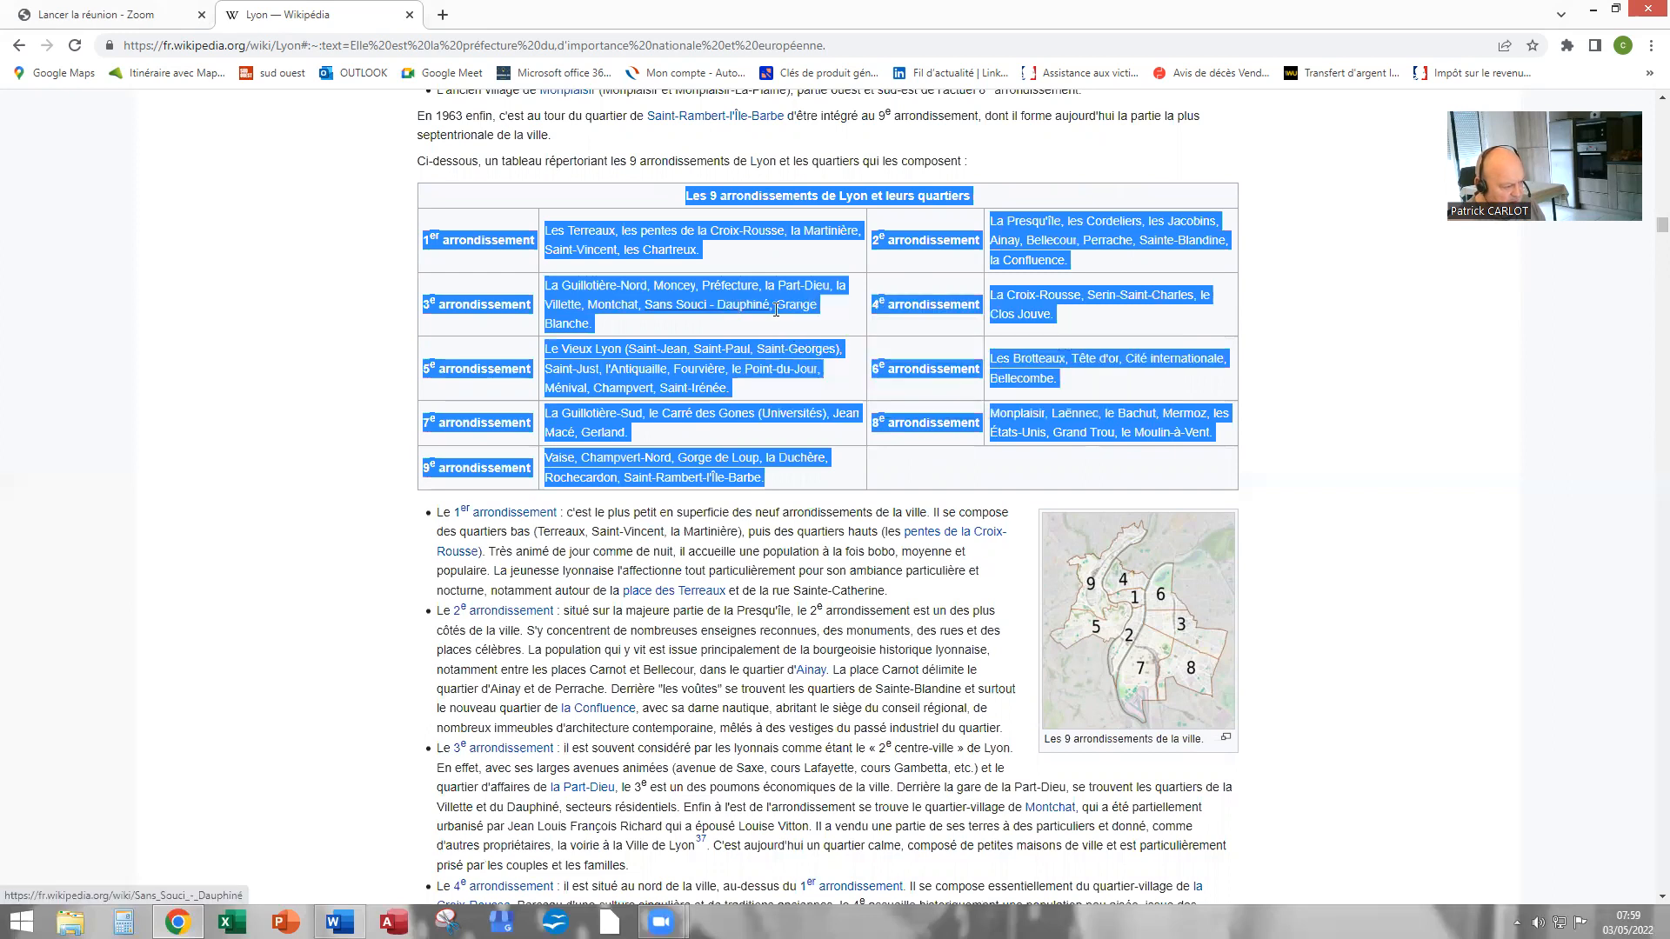
# Switch to the blank Word document and paste the copied table as text only
pyautogui.click(339, 922)
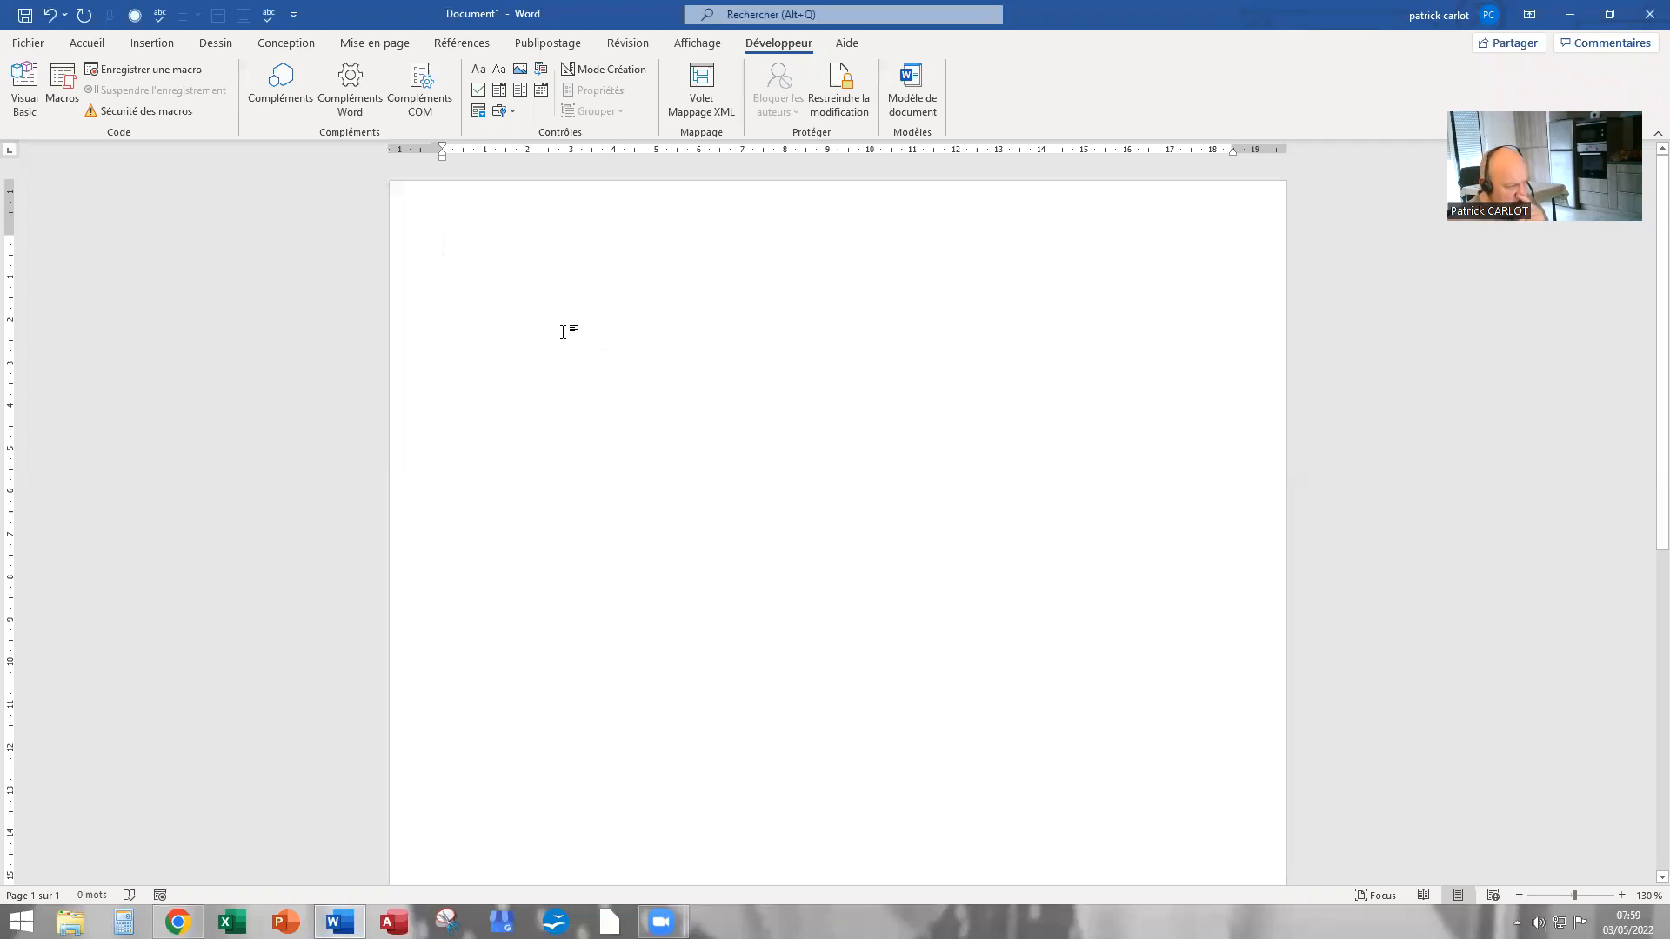
pyautogui.rightClick(470, 245)
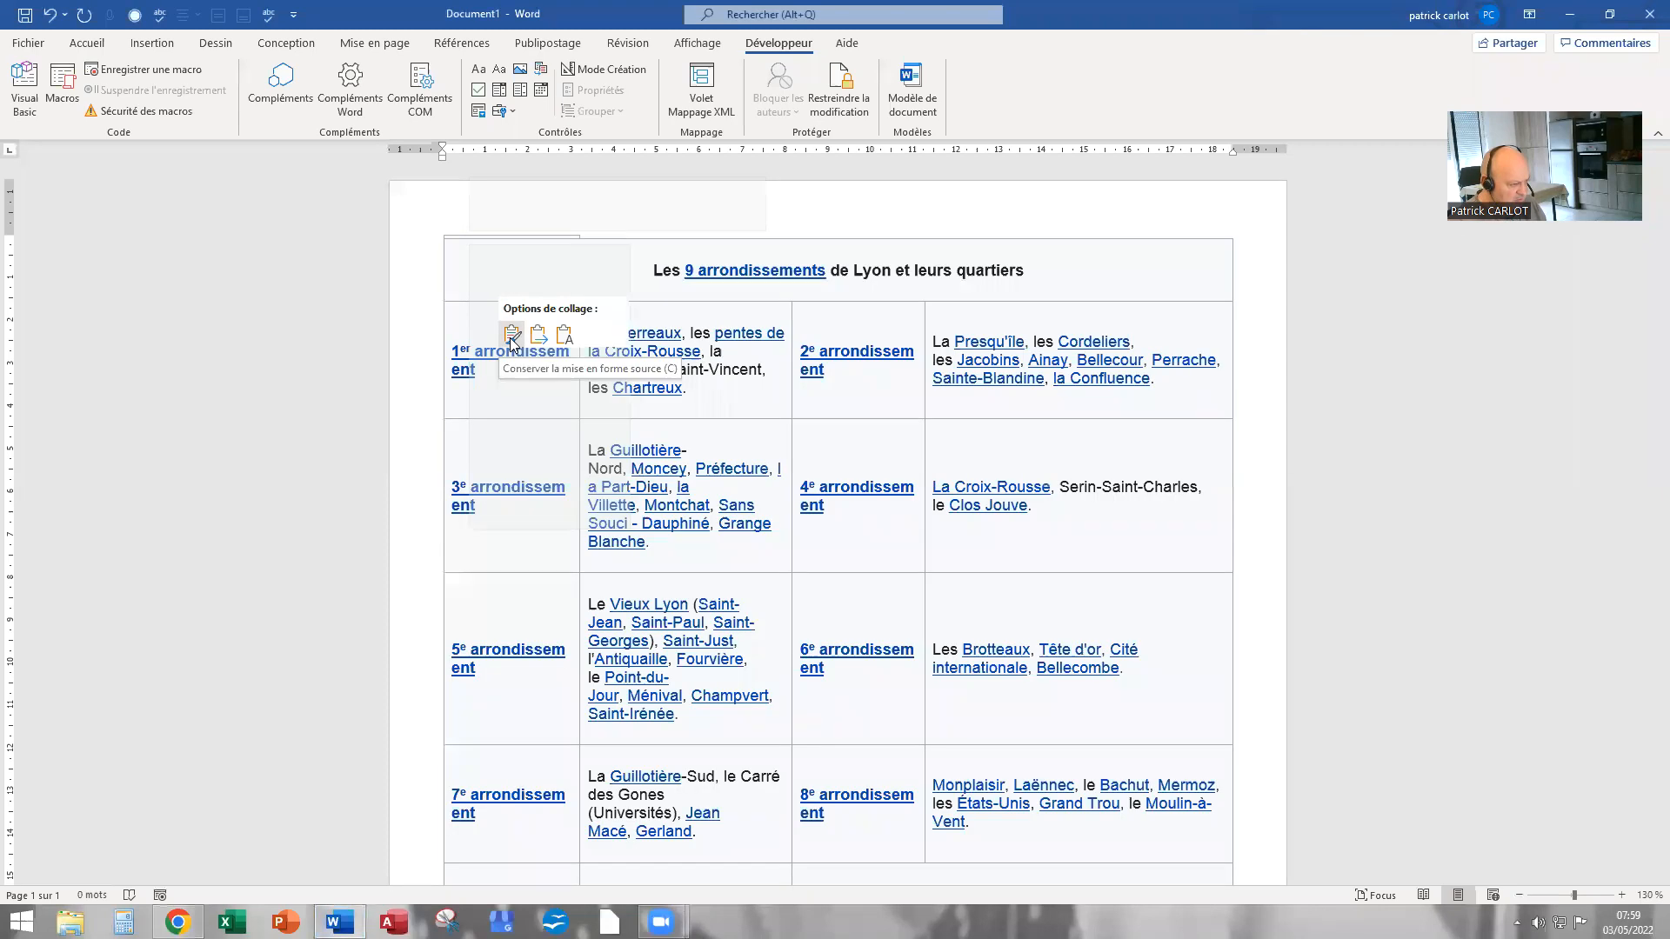
pyautogui.click(565, 335)
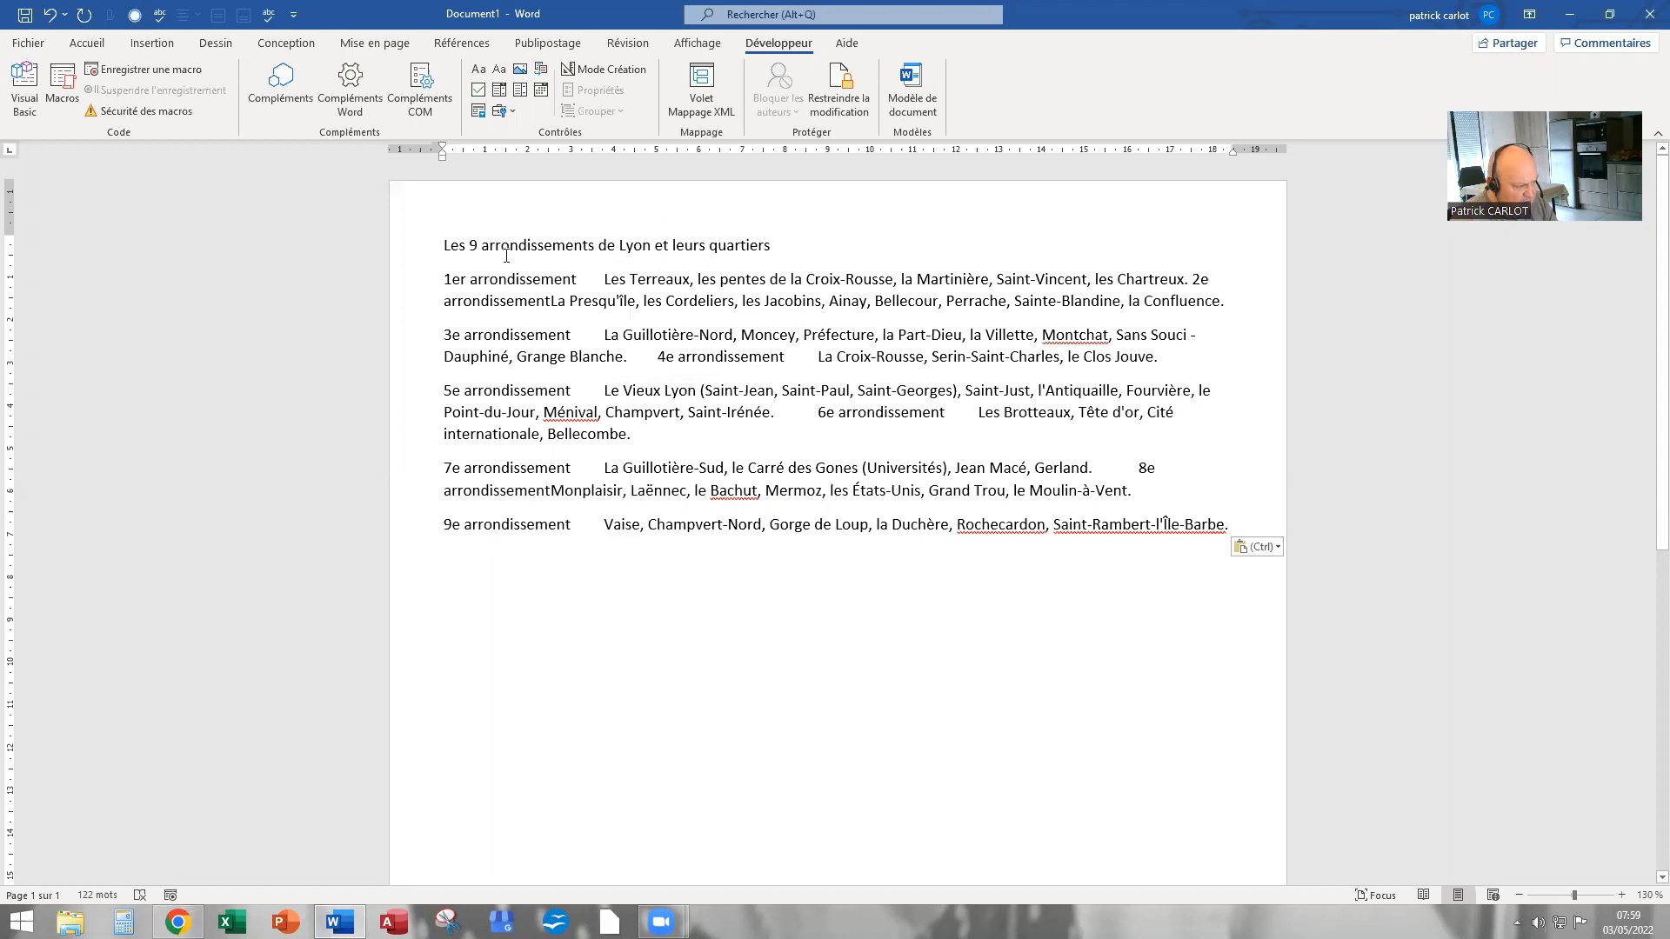
# Format the title "Les 9 arrondissements de Lyon et leurs quartiers" as centred, bold, italic and size 14
pyautogui.tripleClick(576, 256)
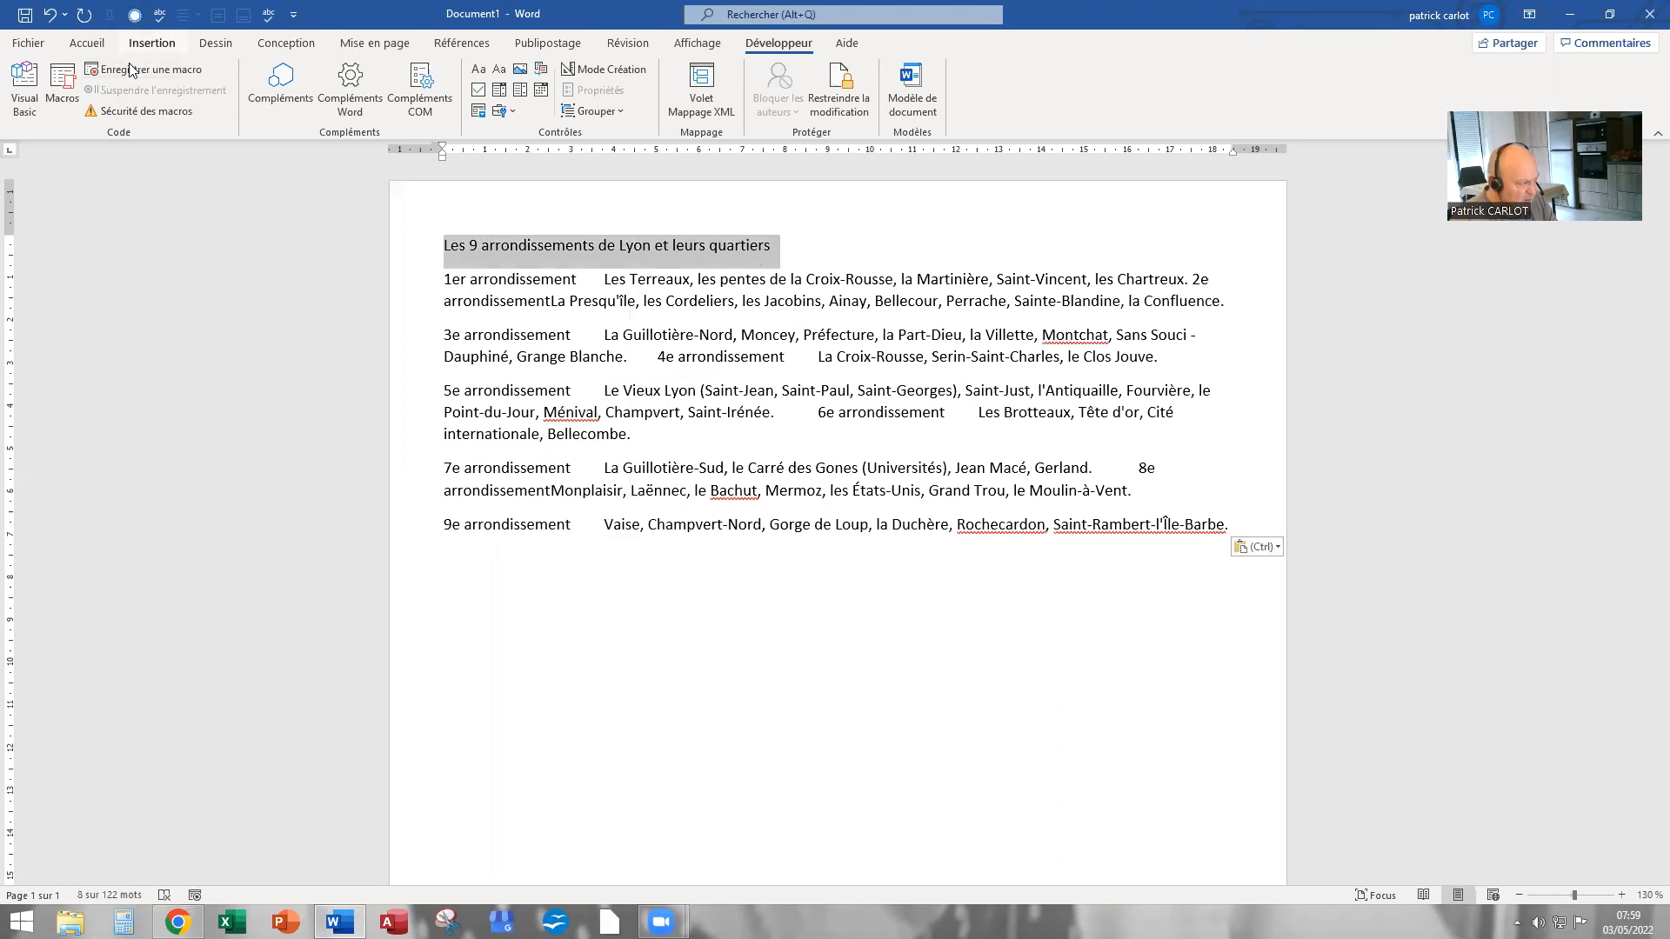
pyautogui.click(87, 43)
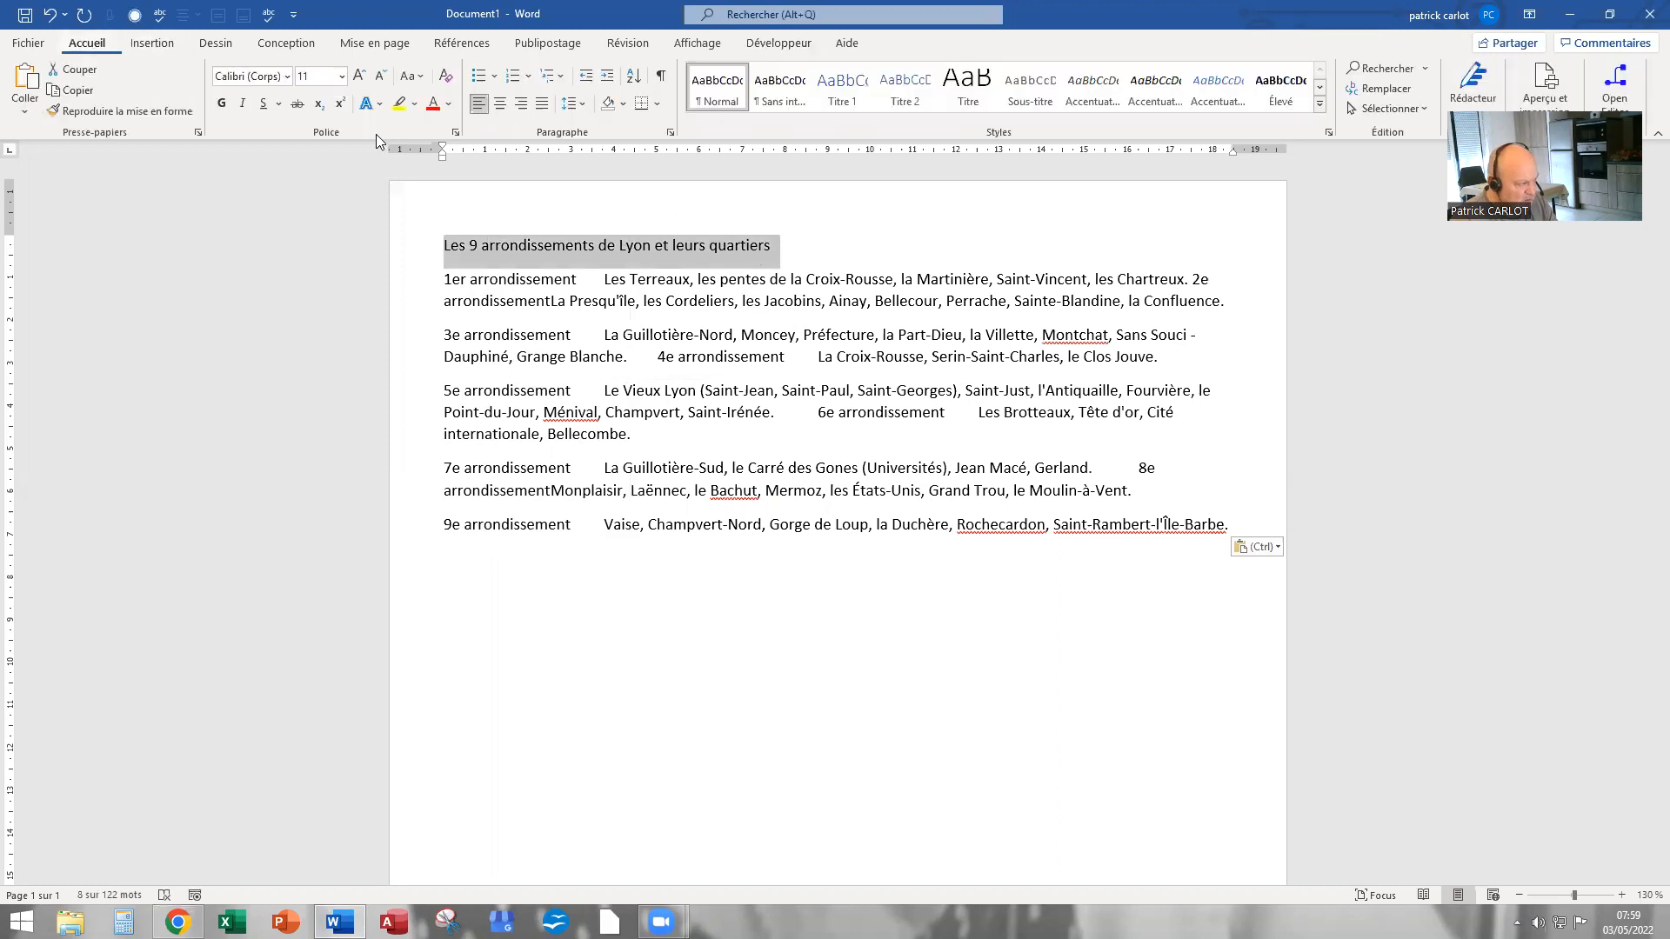
pyautogui.click(502, 109)
pyautogui.click(223, 106)
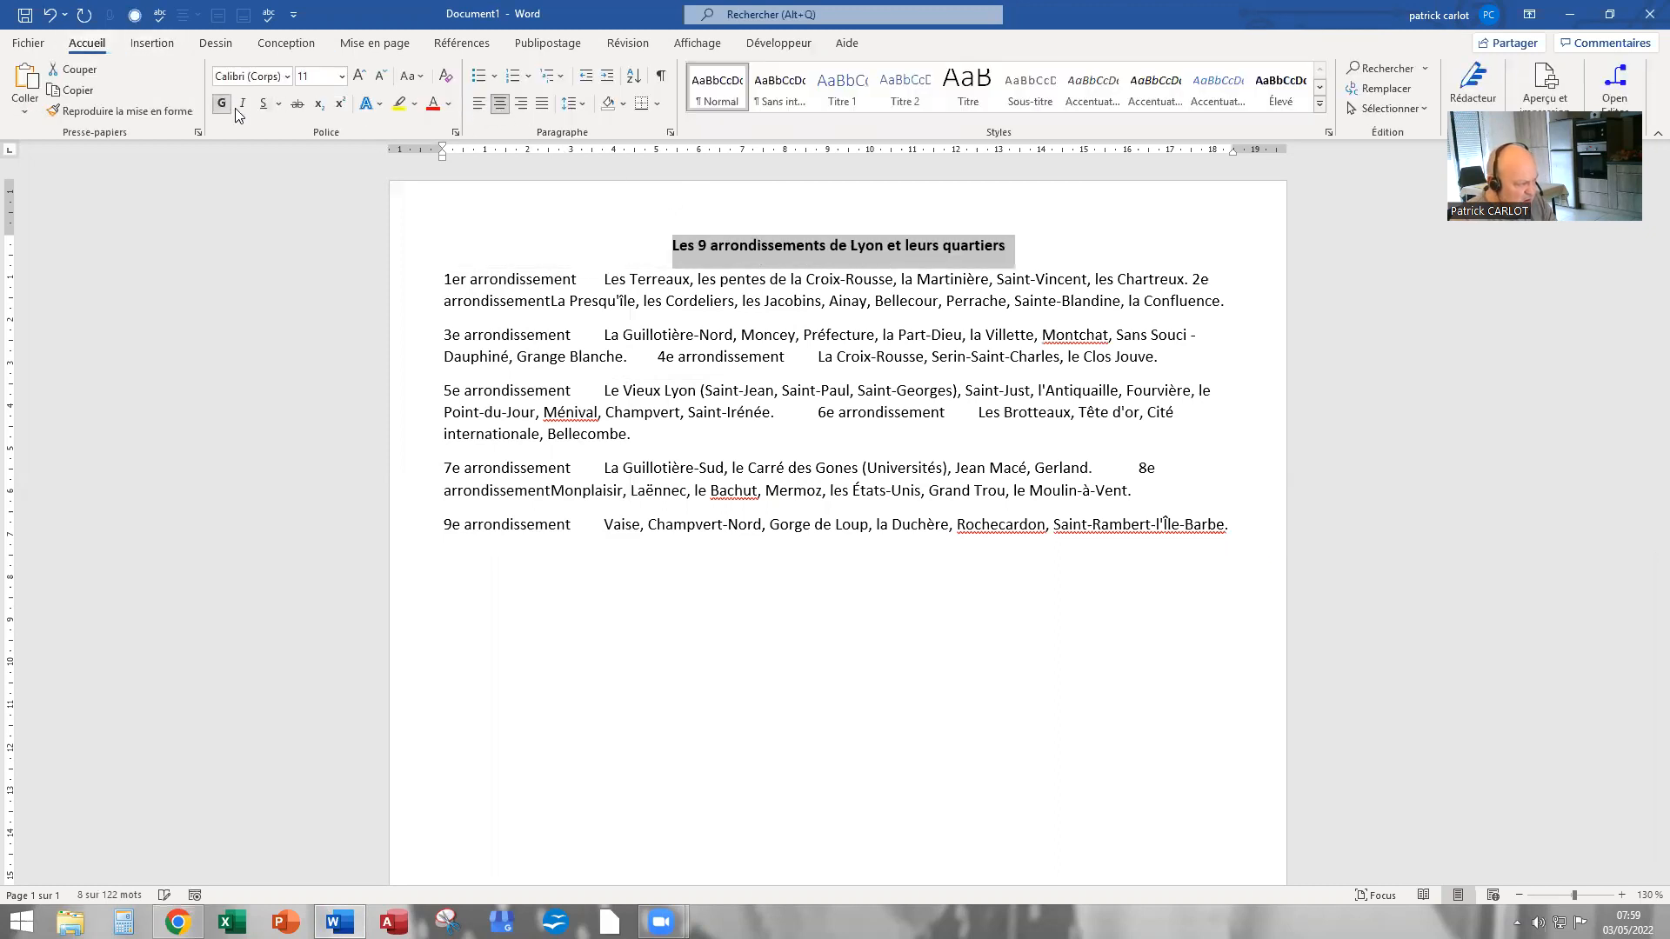
pyautogui.click(243, 105)
pyautogui.click(341, 76)
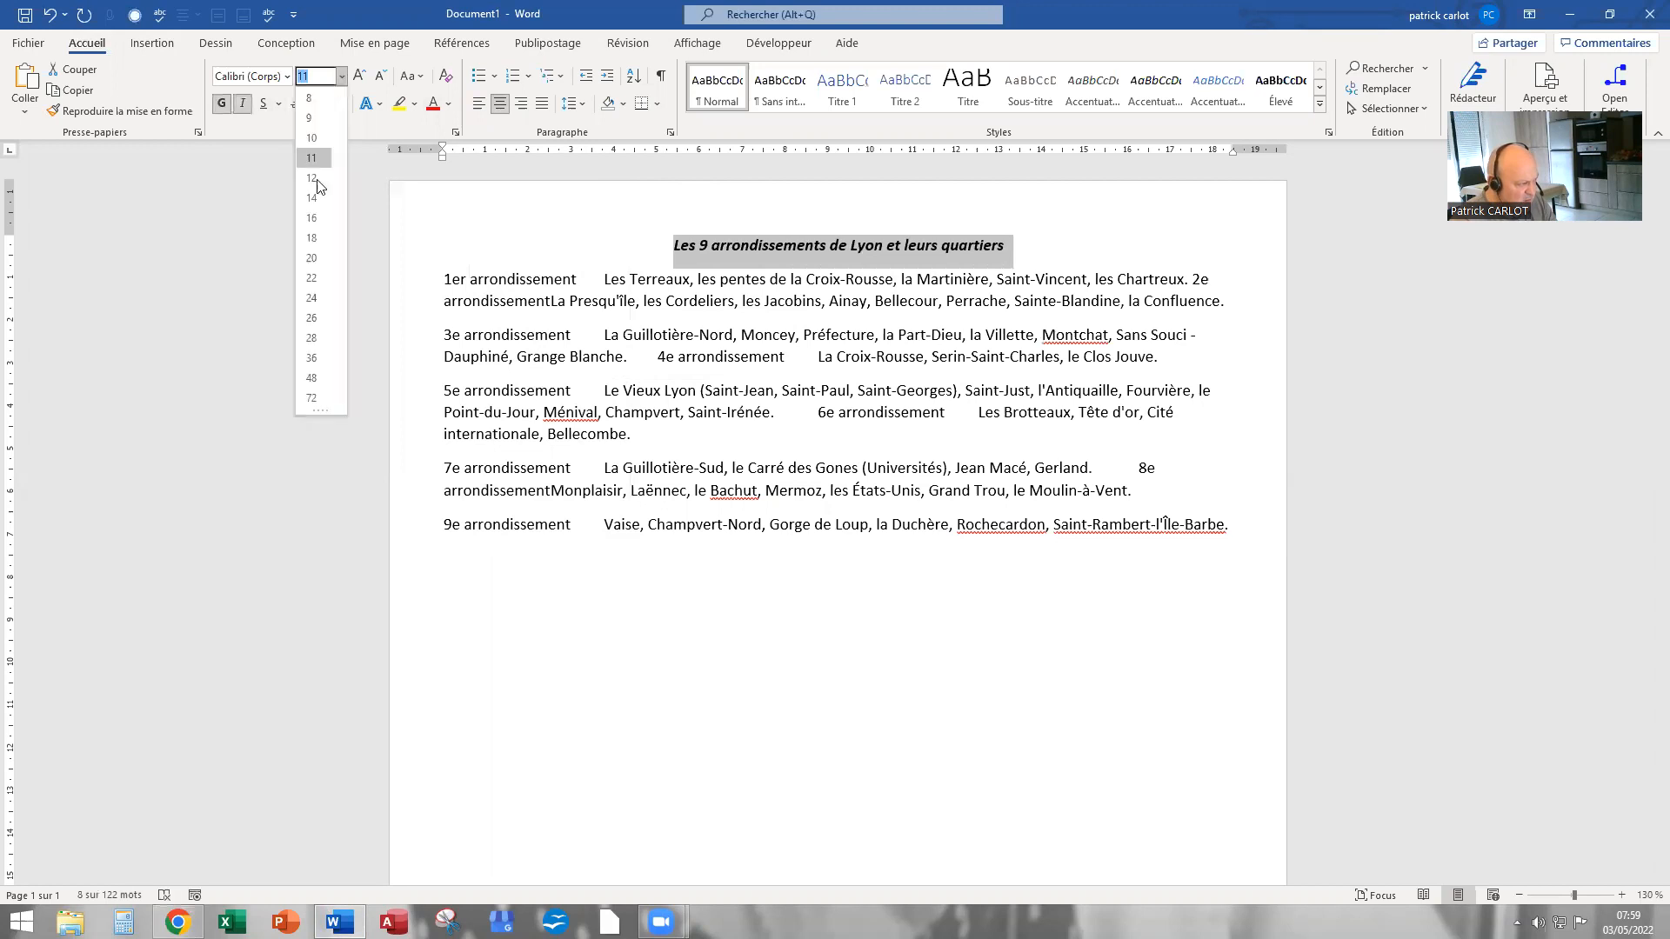
pyautogui.click(313, 198)
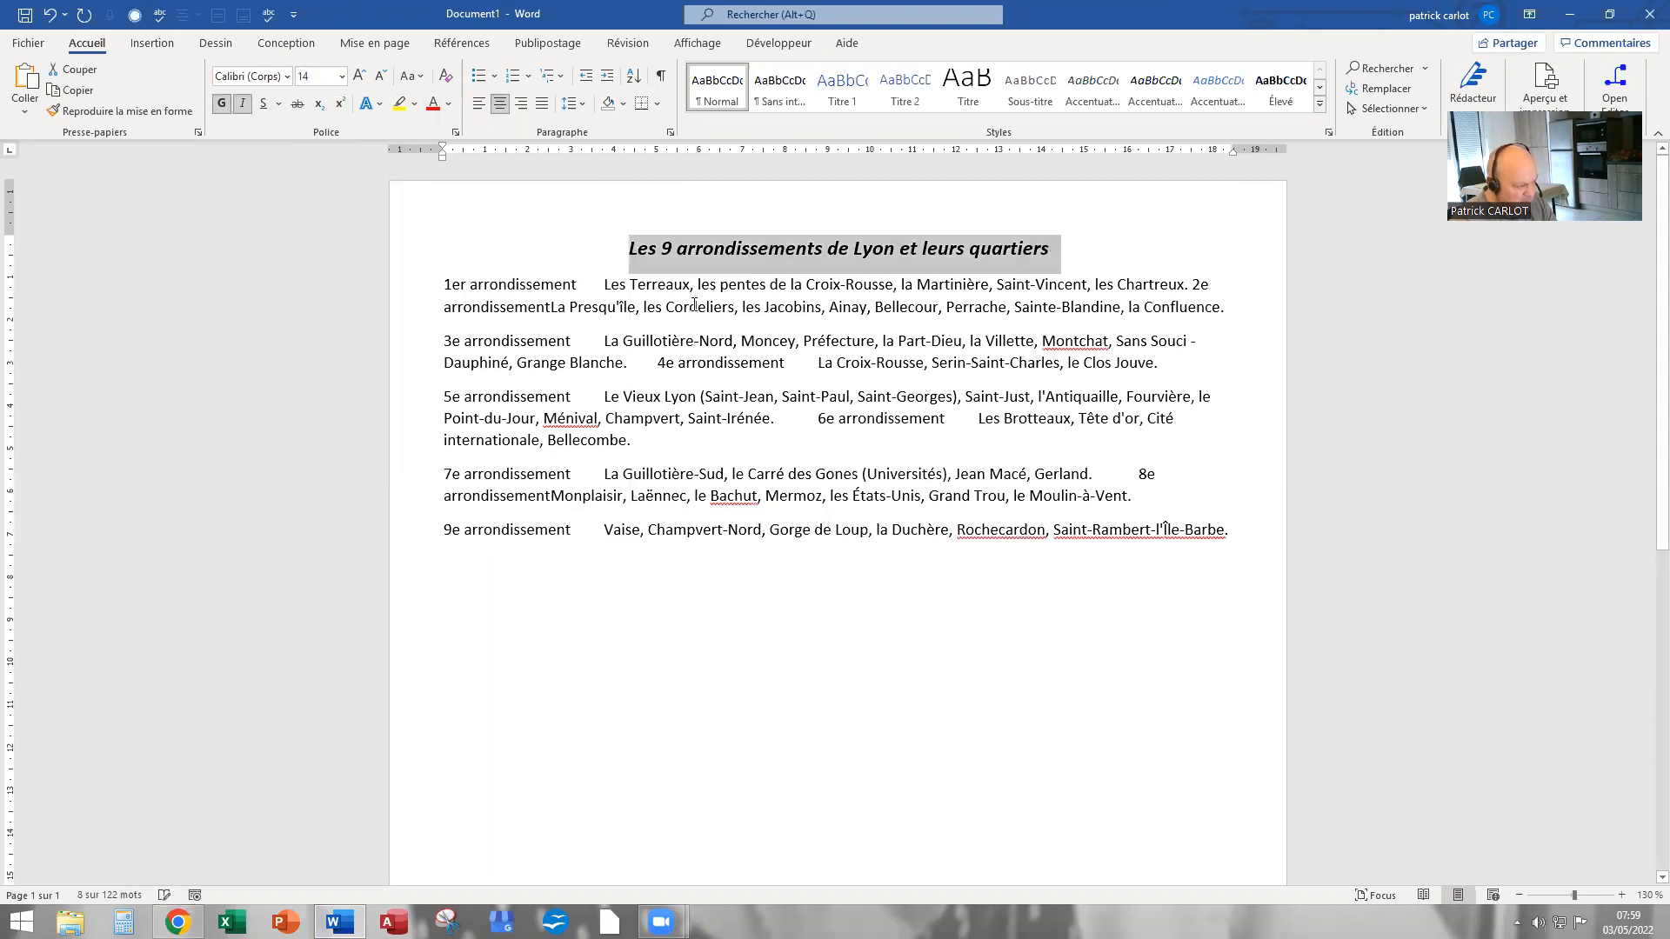
# Break the line before "Les Terreaux" and run the virgule macro twice to split the quartiers at the commas through "les Cordeliers"
pyautogui.click(601, 283)
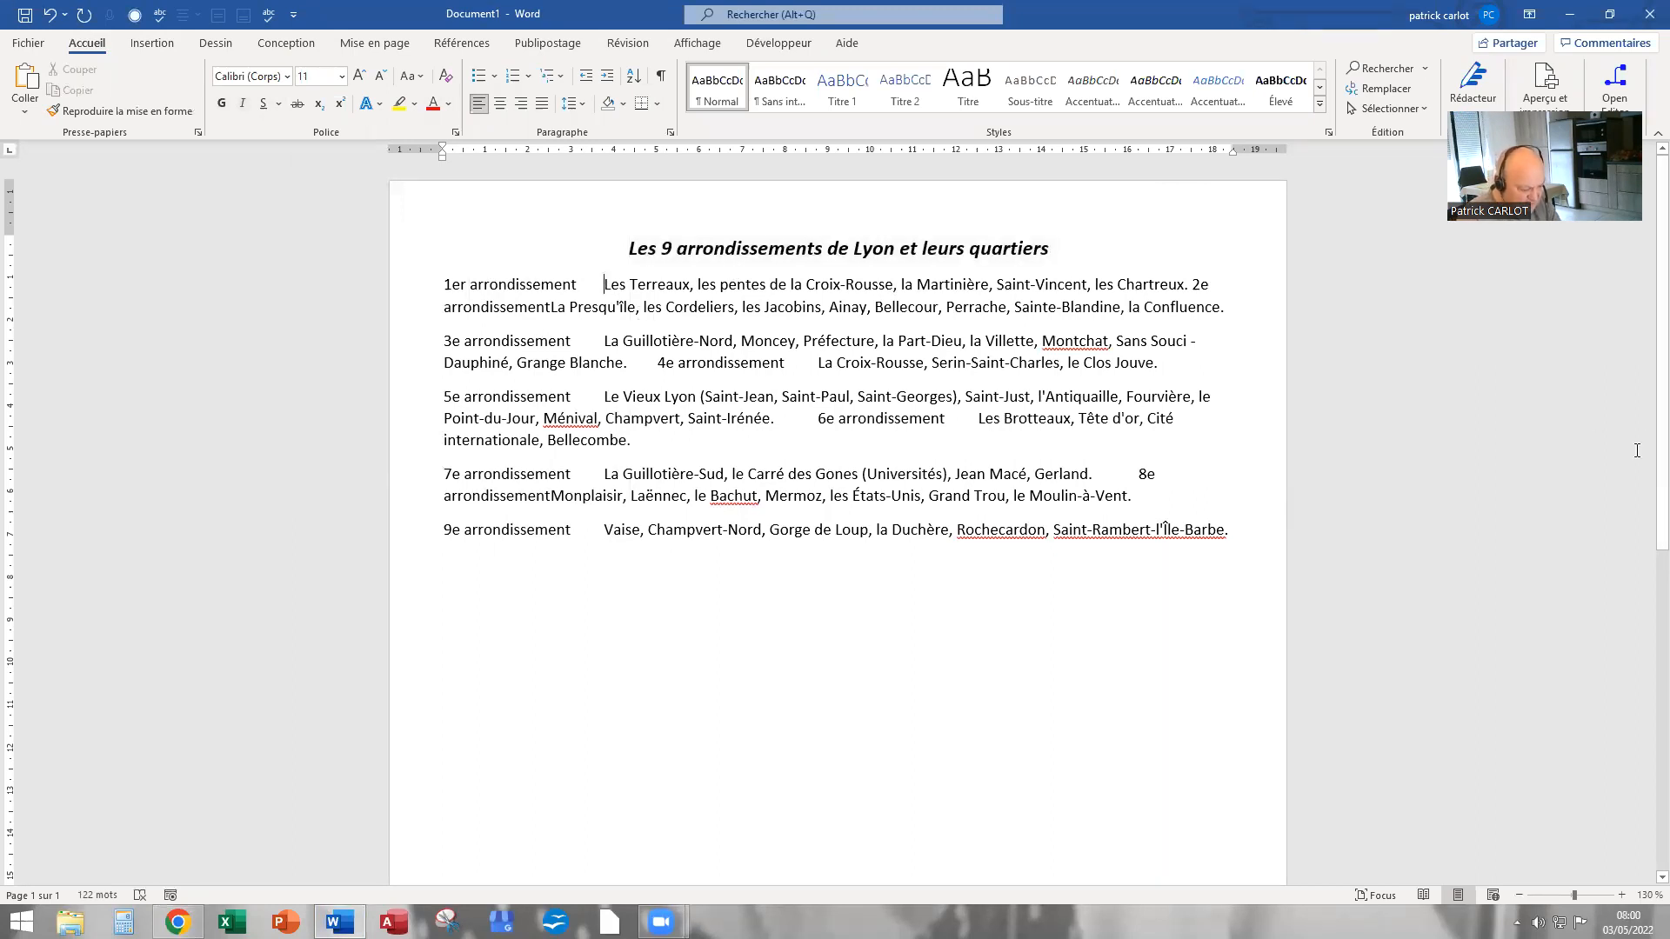
pyautogui.press('Return')
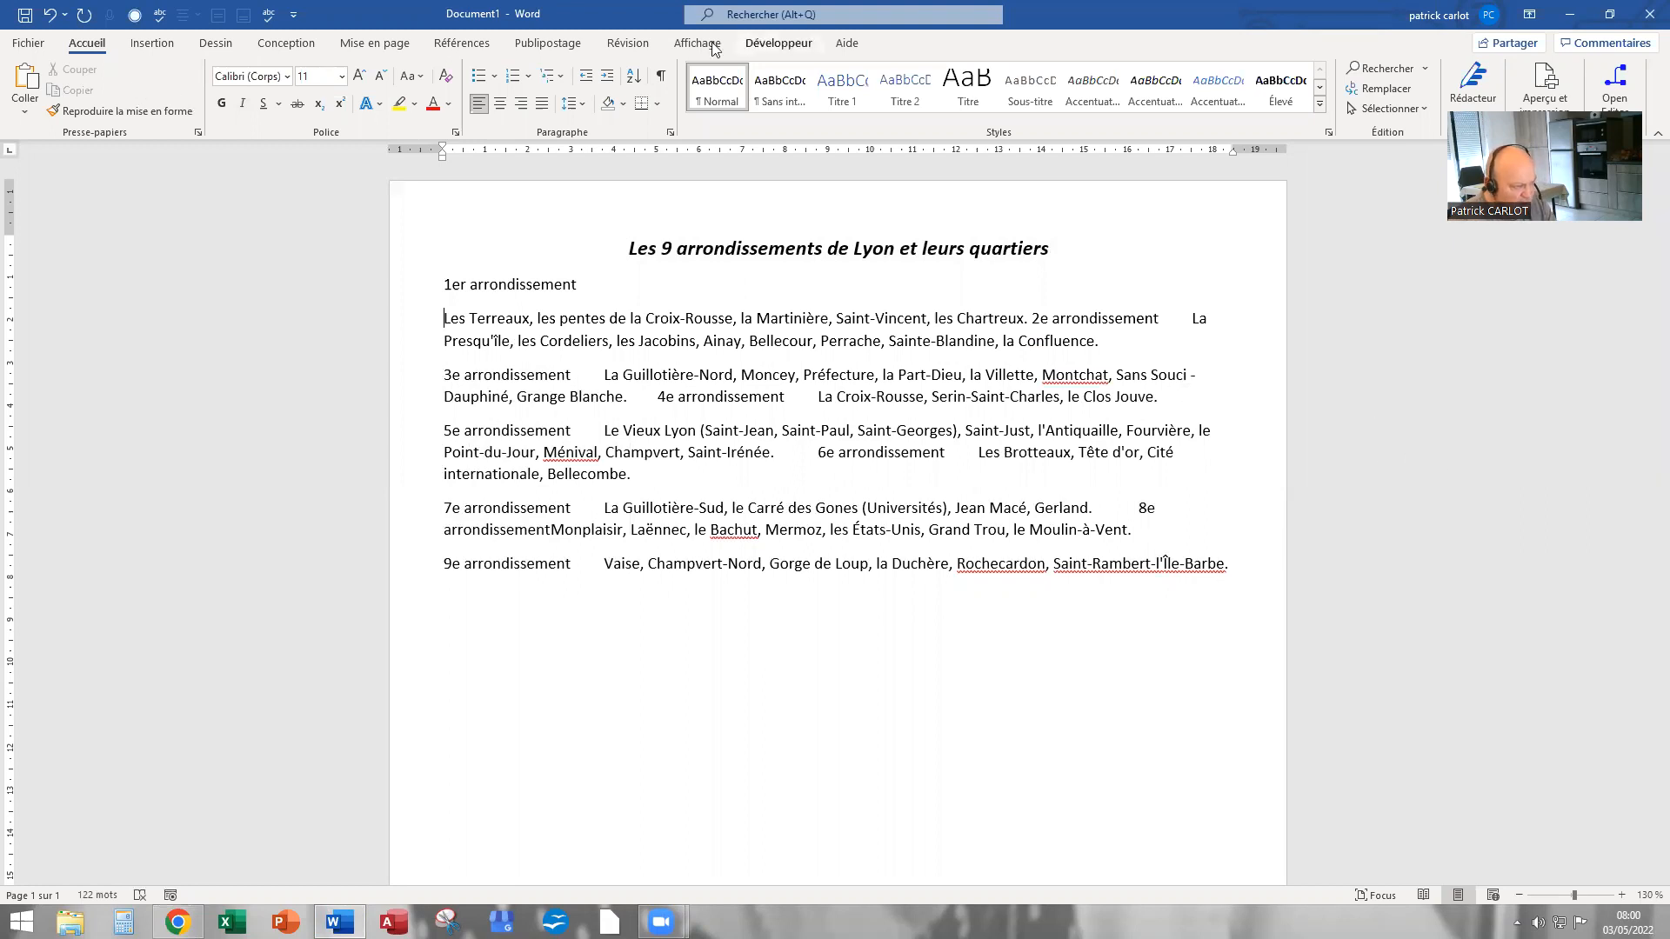
pyautogui.click(776, 45)
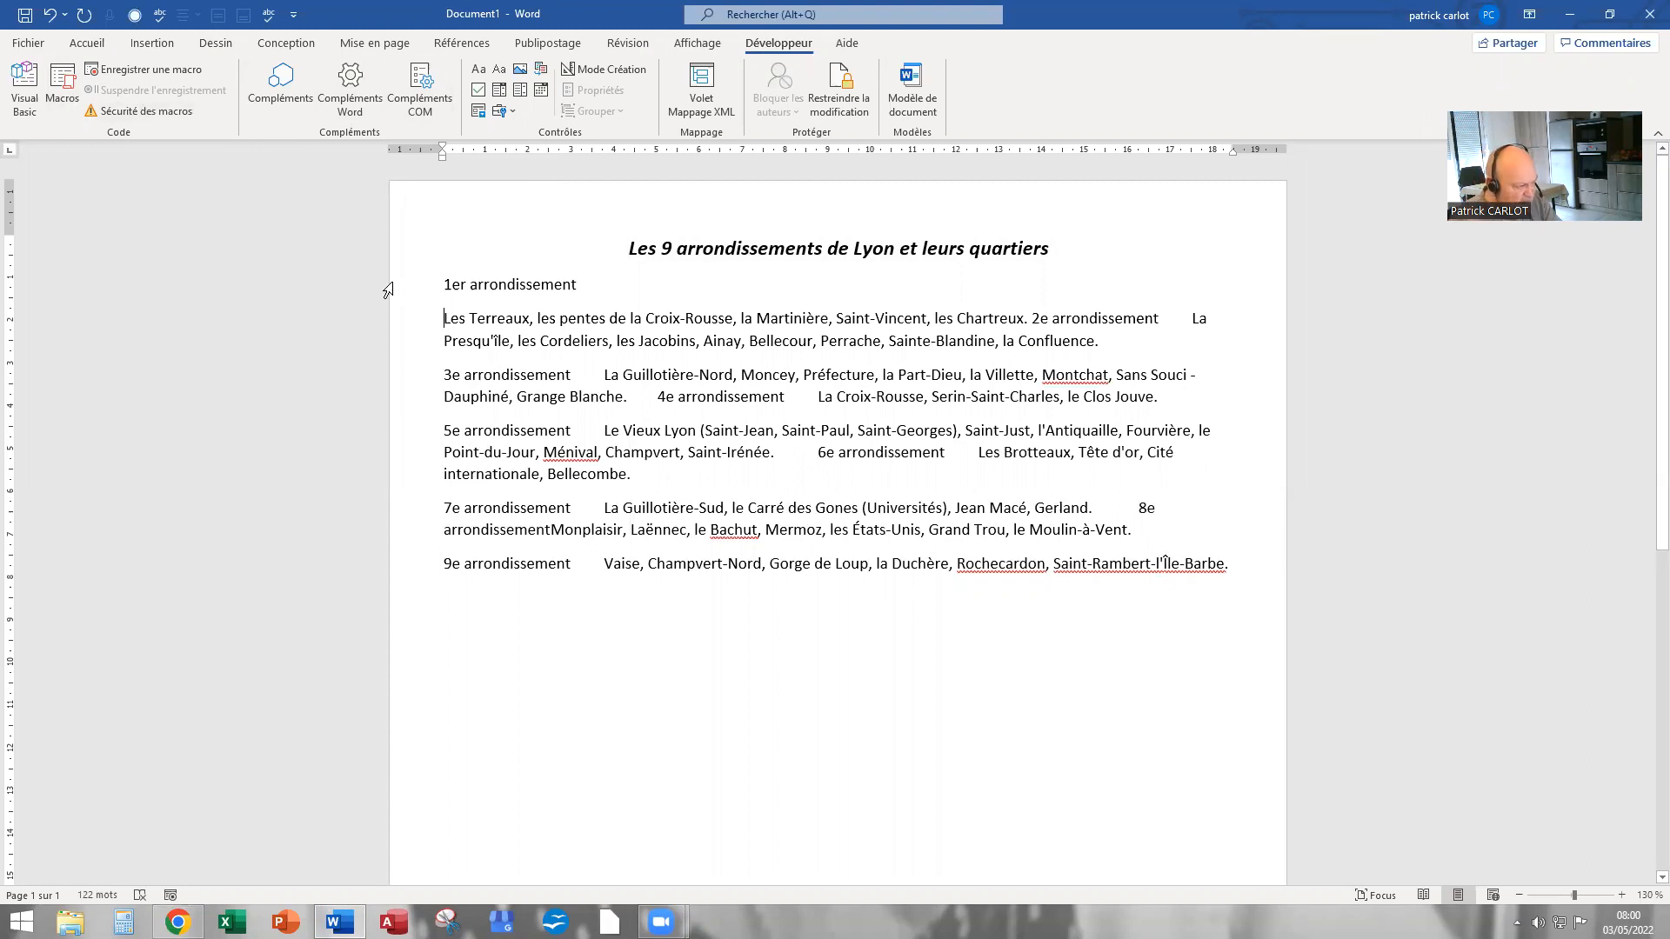
pyautogui.click(65, 87)
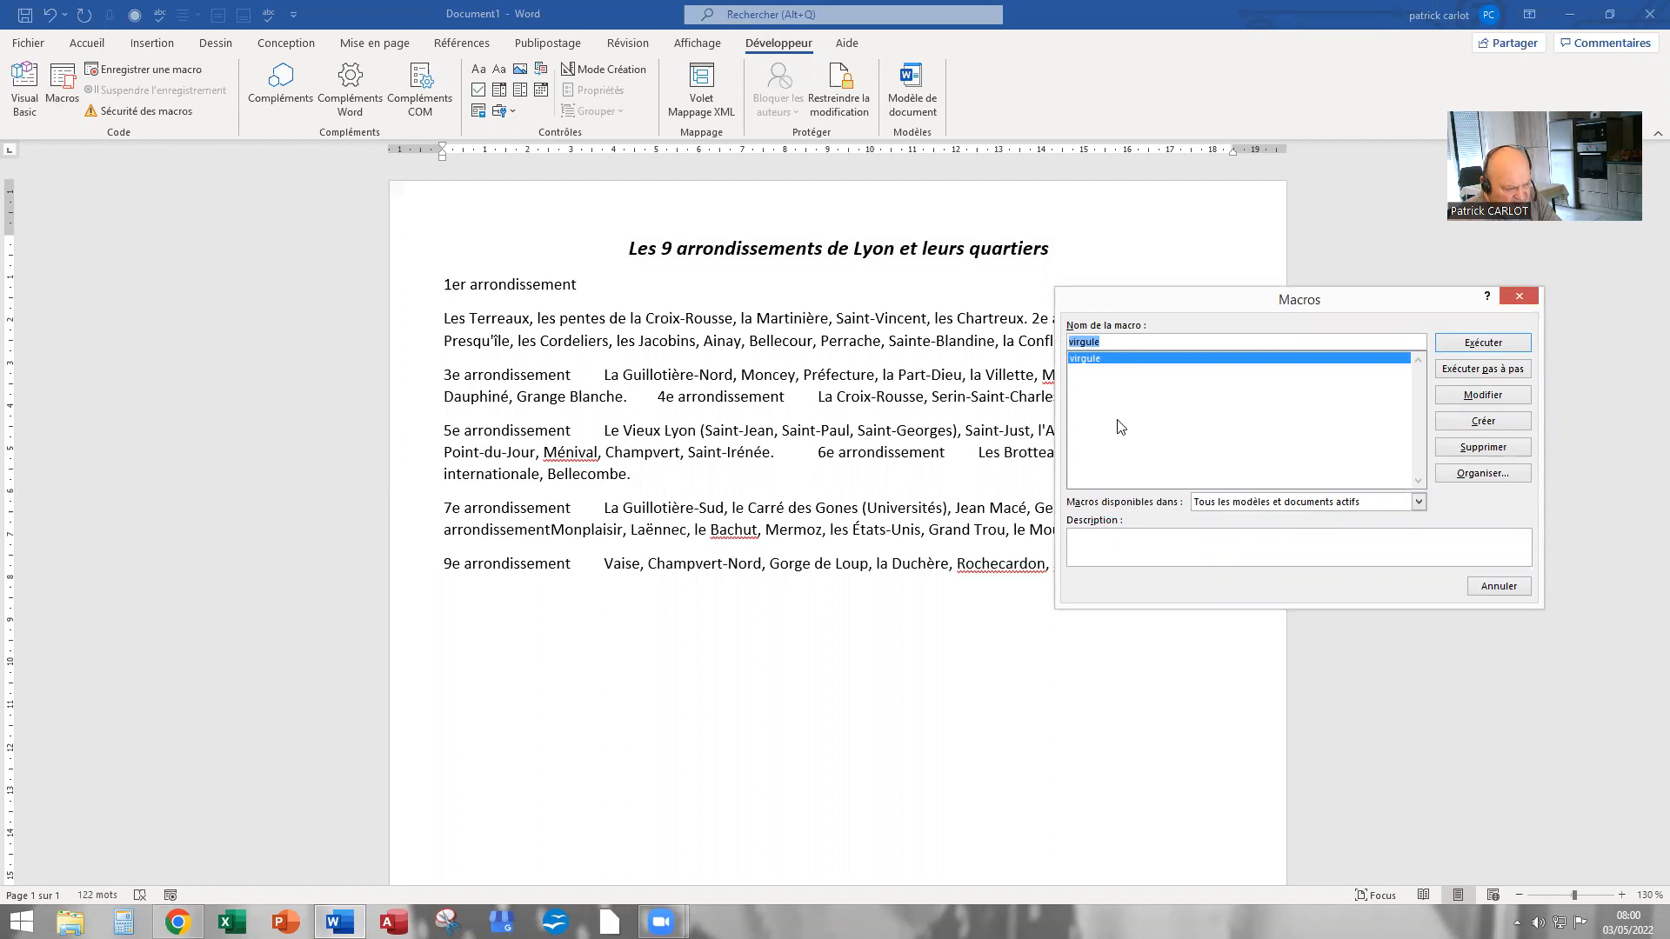
pyautogui.click(1461, 344)
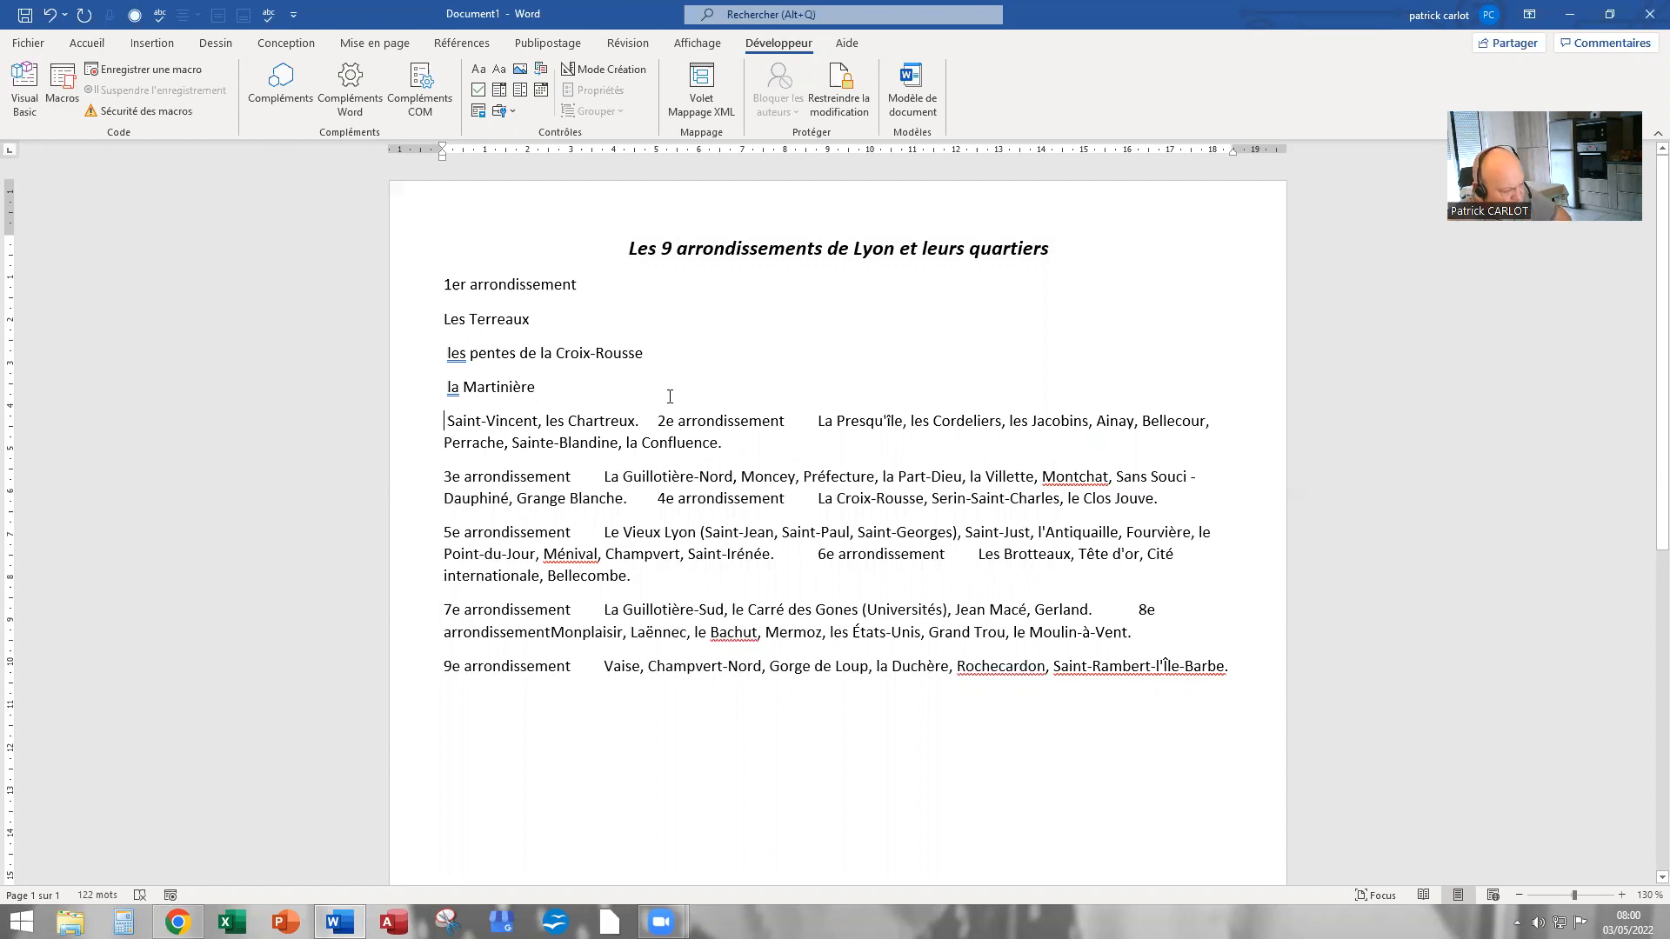
pyautogui.click(70, 100)
pyautogui.click(1466, 346)
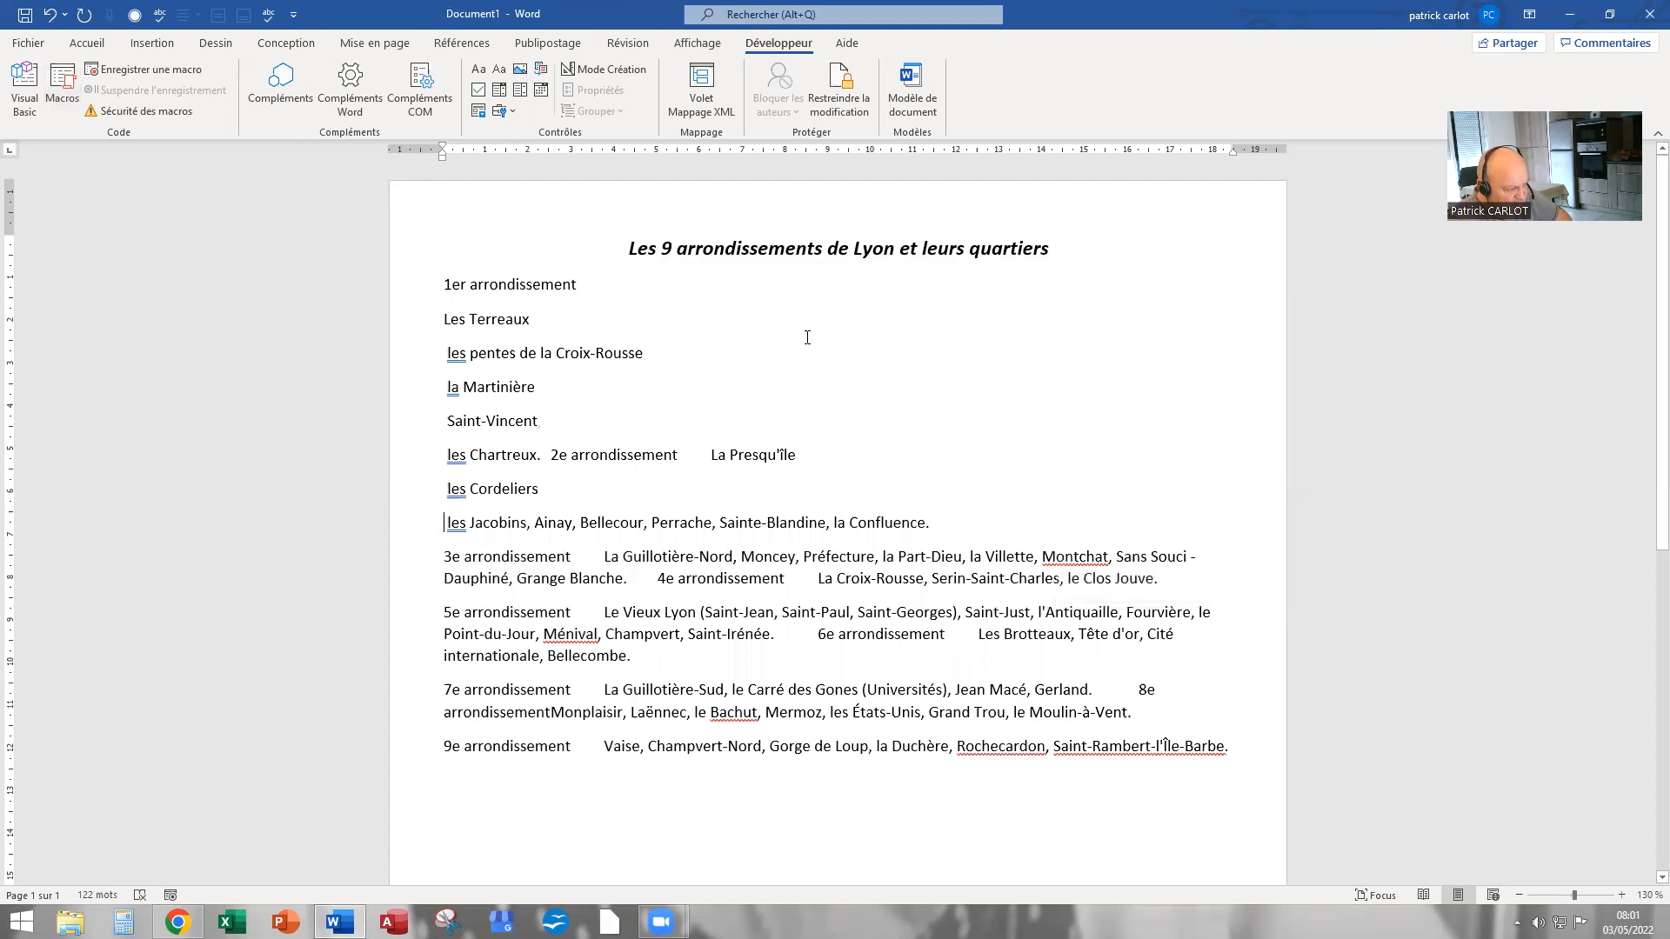
# Put "2e arrondissement" on its own line and start "La Presqu'île" on a new line below it
pyautogui.click(553, 454)
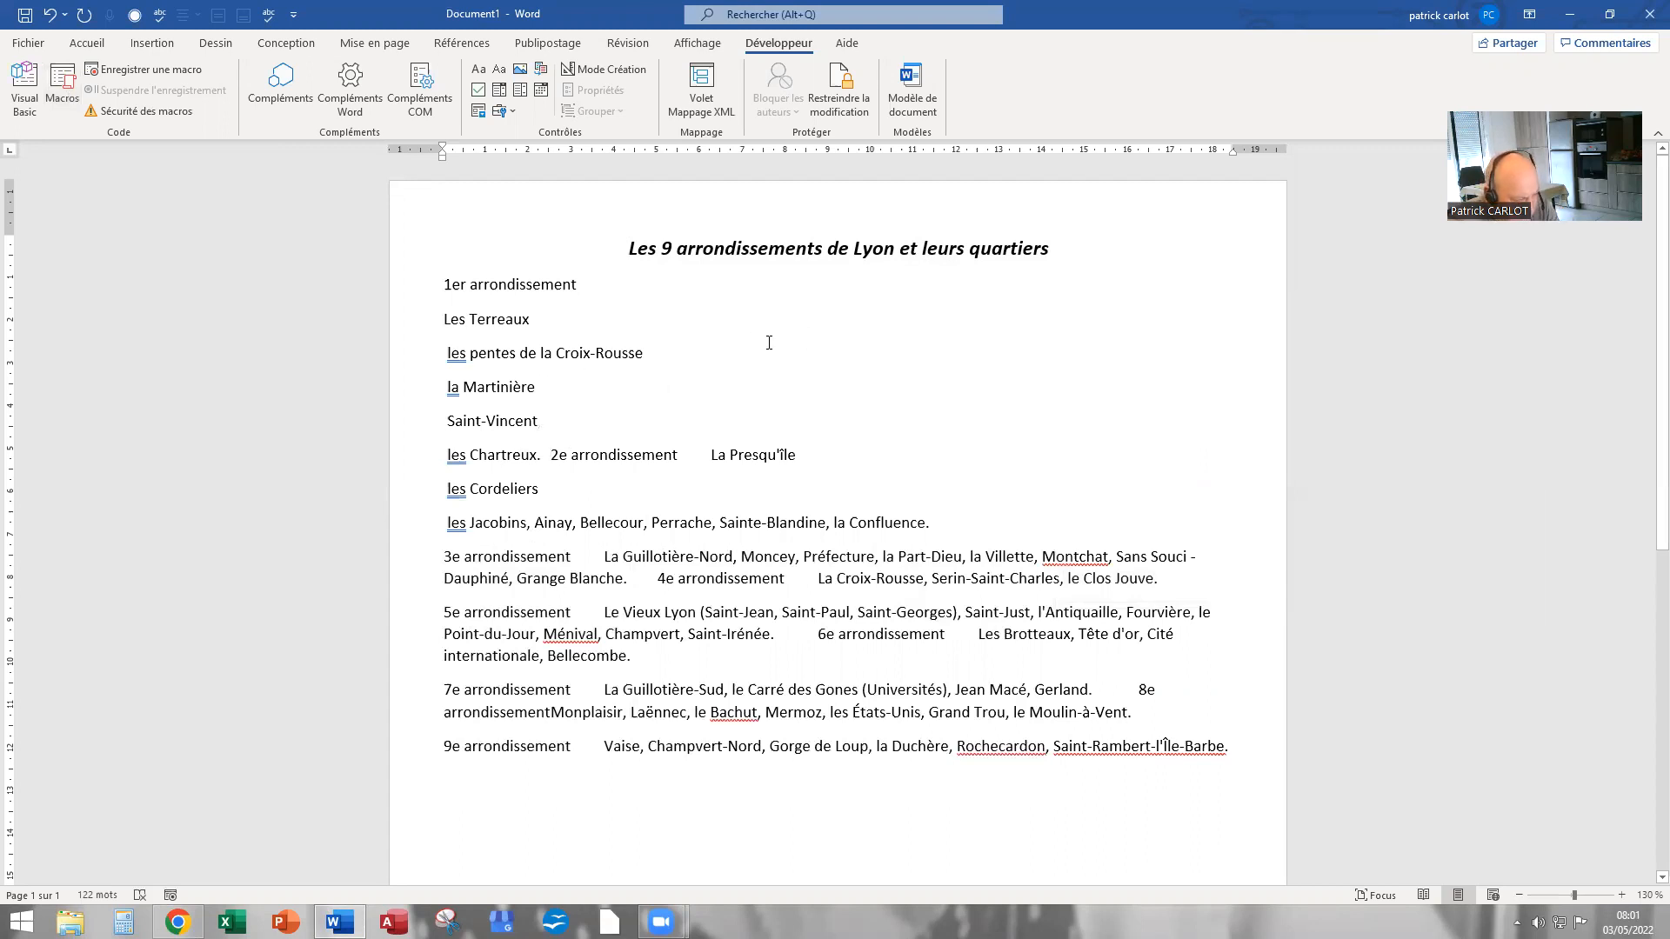
pyautogui.press('Return')
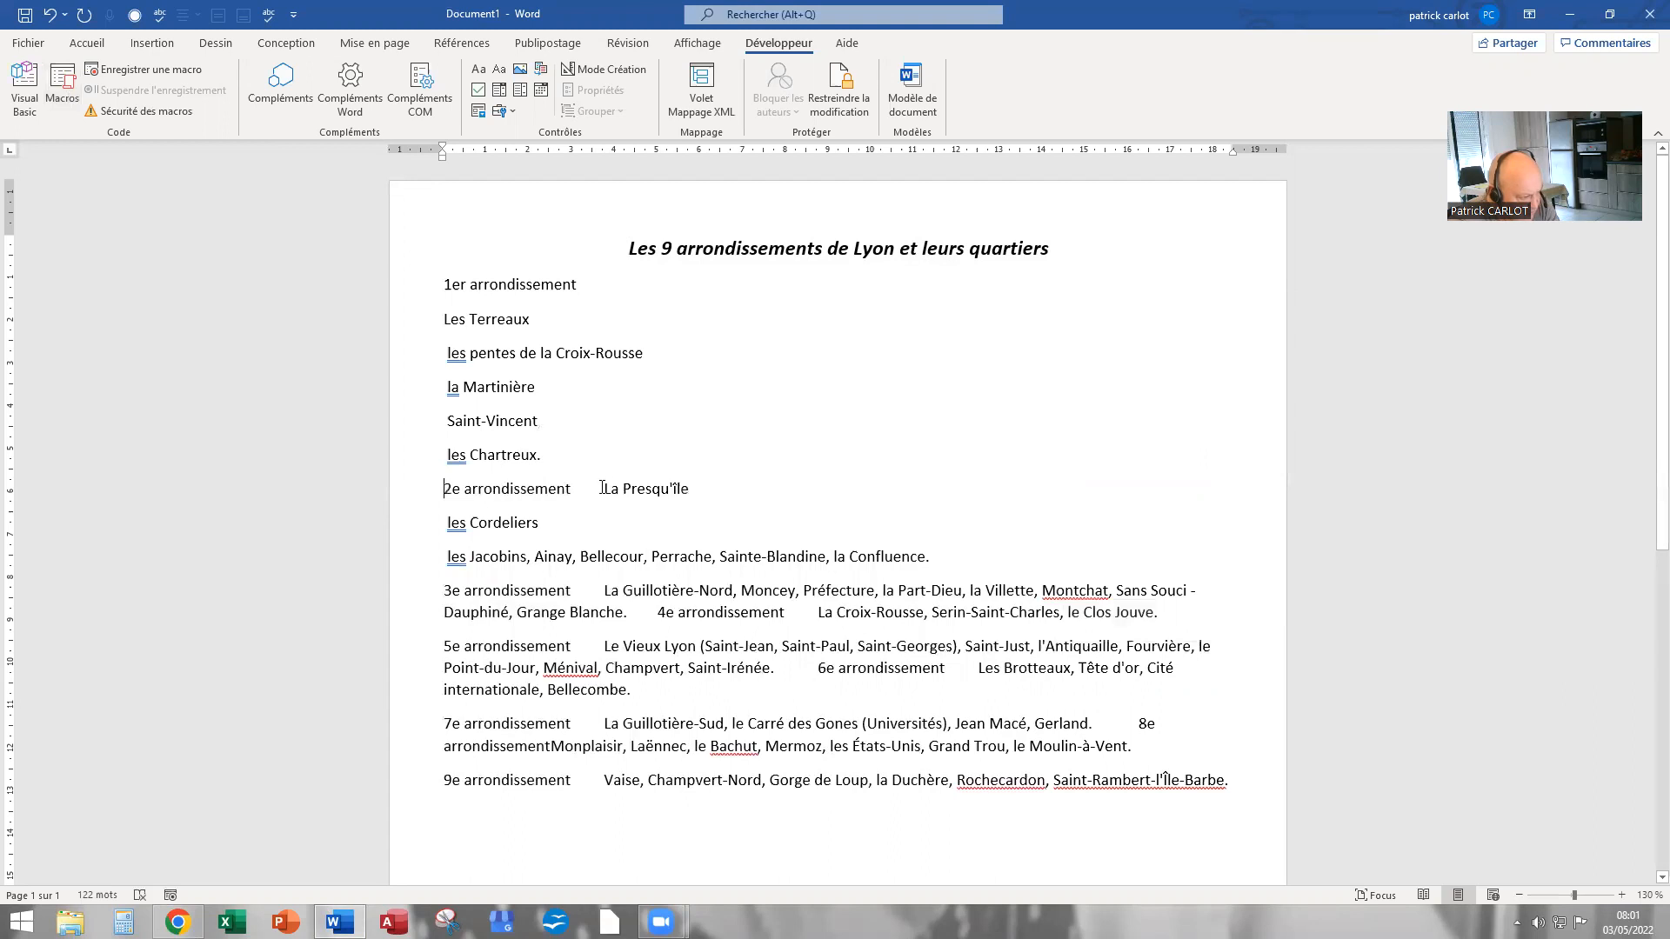
pyautogui.press('Return')
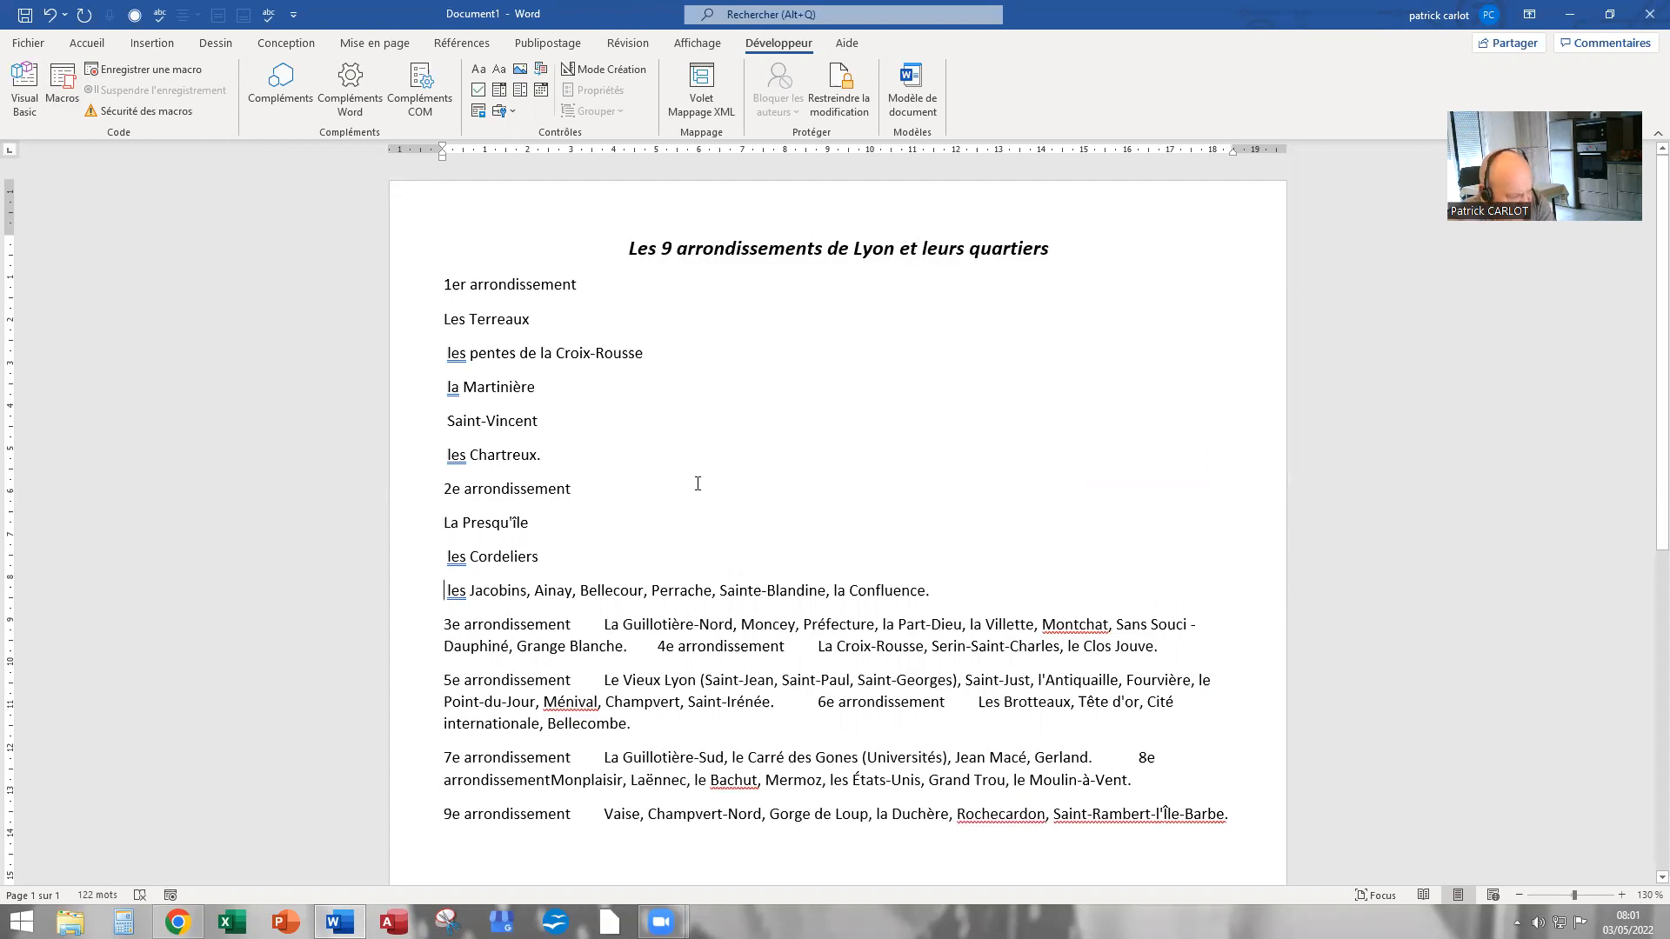
# Run the virgule macro twice from "les Jacobins" to put the remaining 2e arrondissement quartiers on separate lines
pyautogui.click(62, 85)
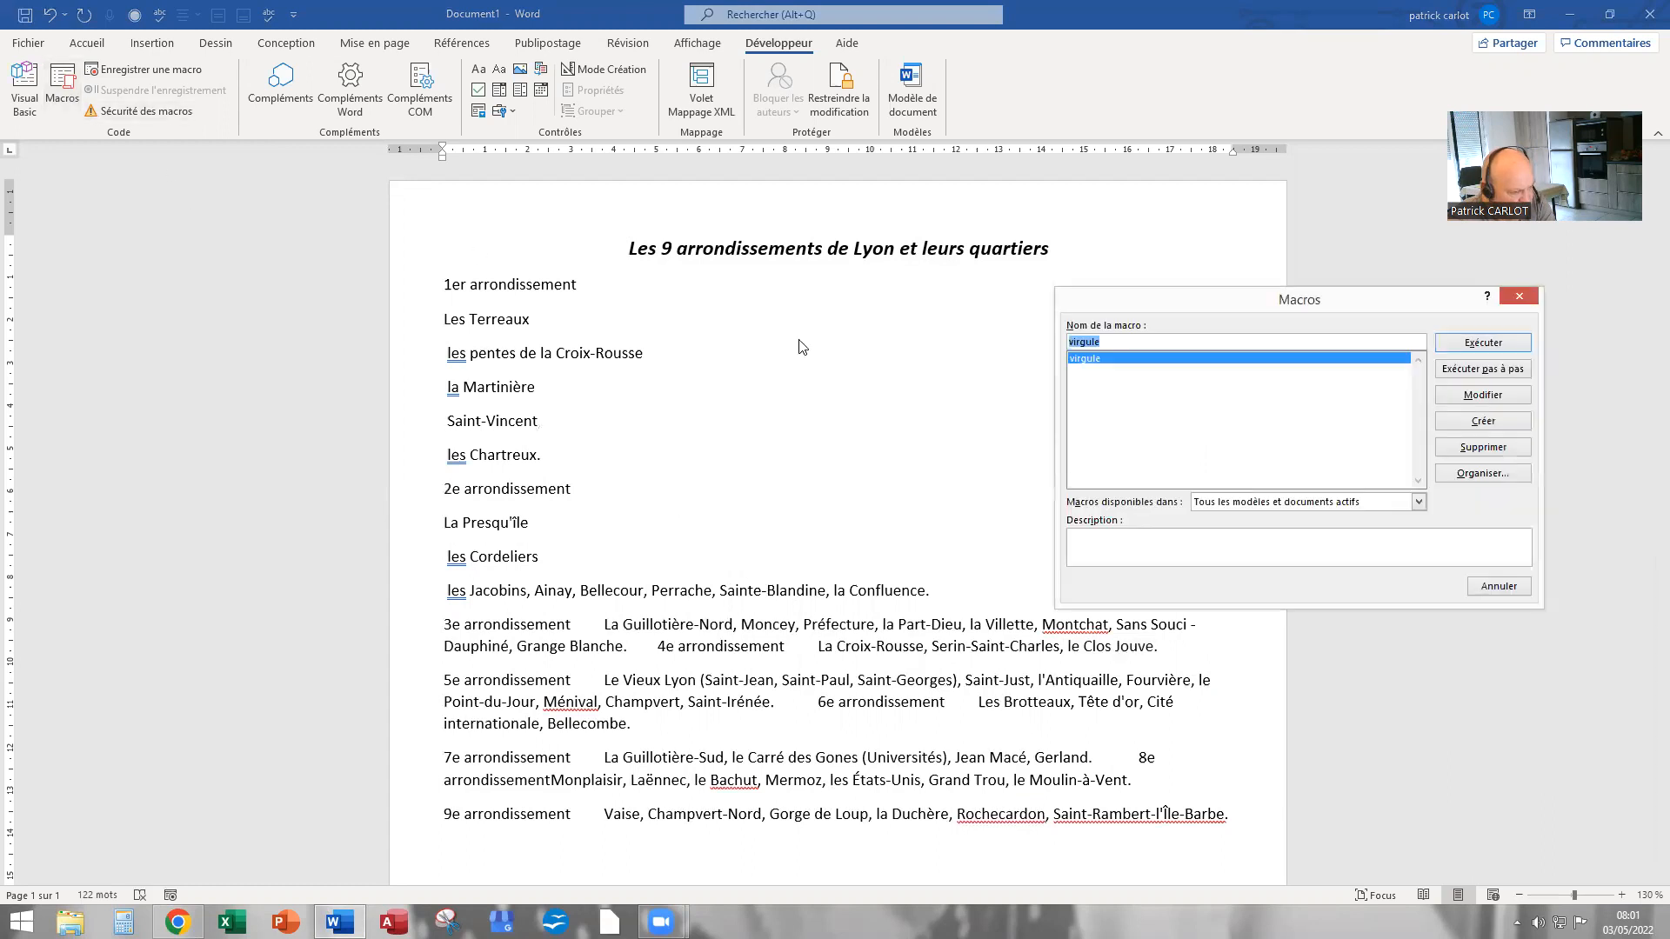
pyautogui.click(1478, 343)
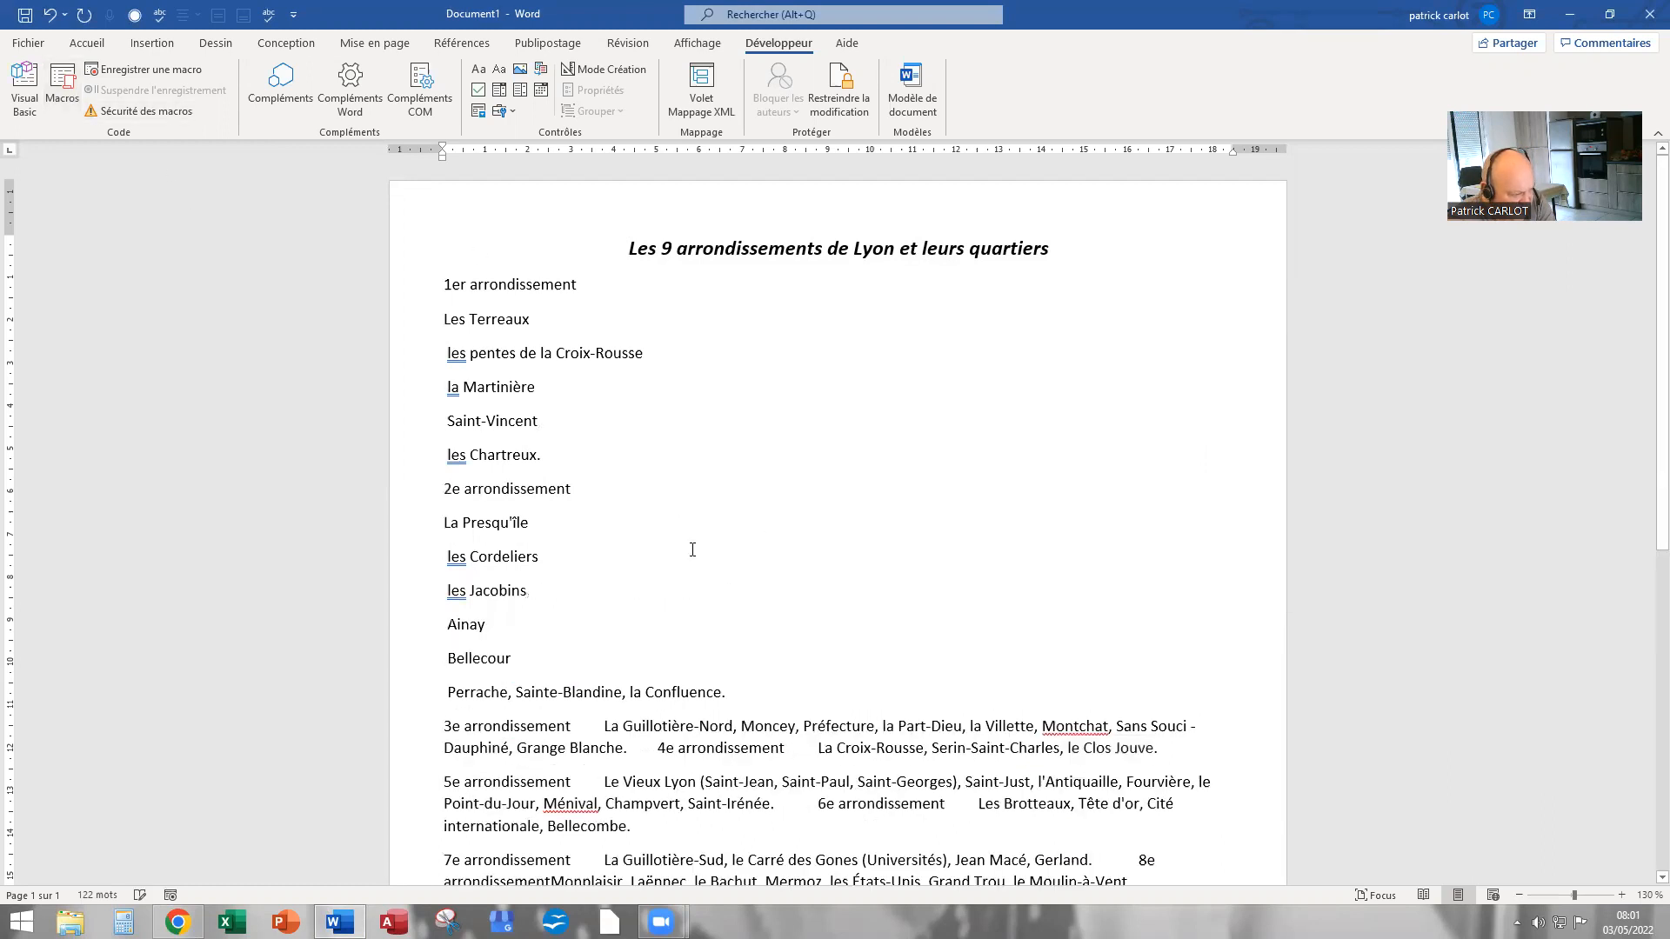
pyautogui.scroll(-2, 692, 545)
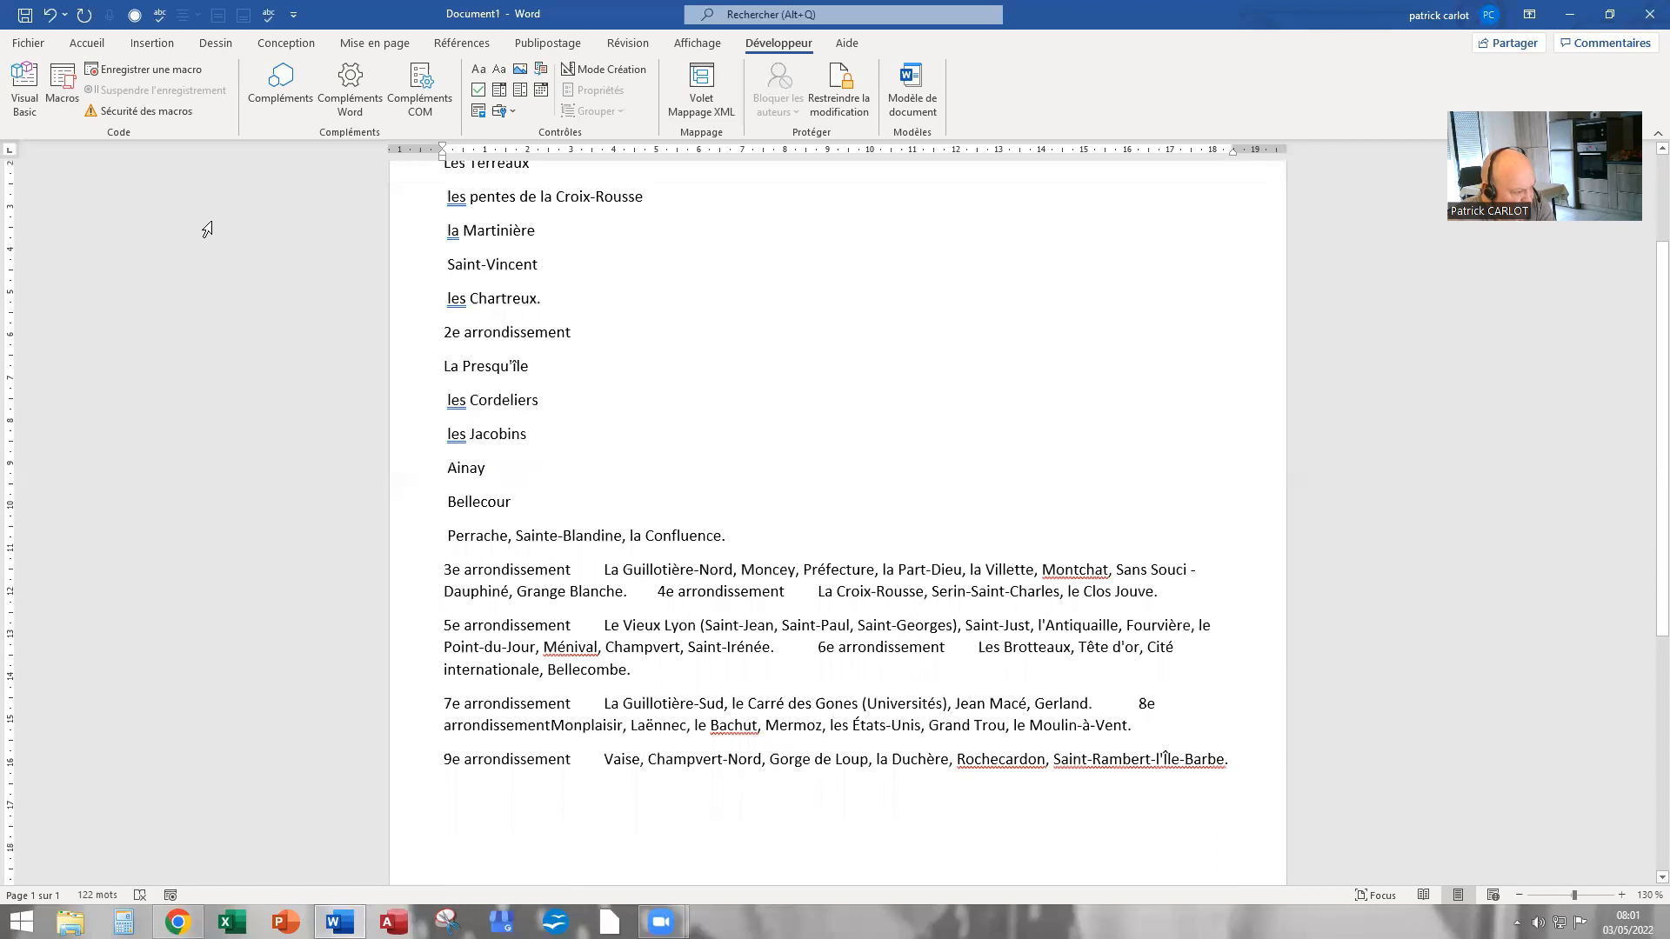
pyautogui.click(62, 85)
pyautogui.click(1483, 342)
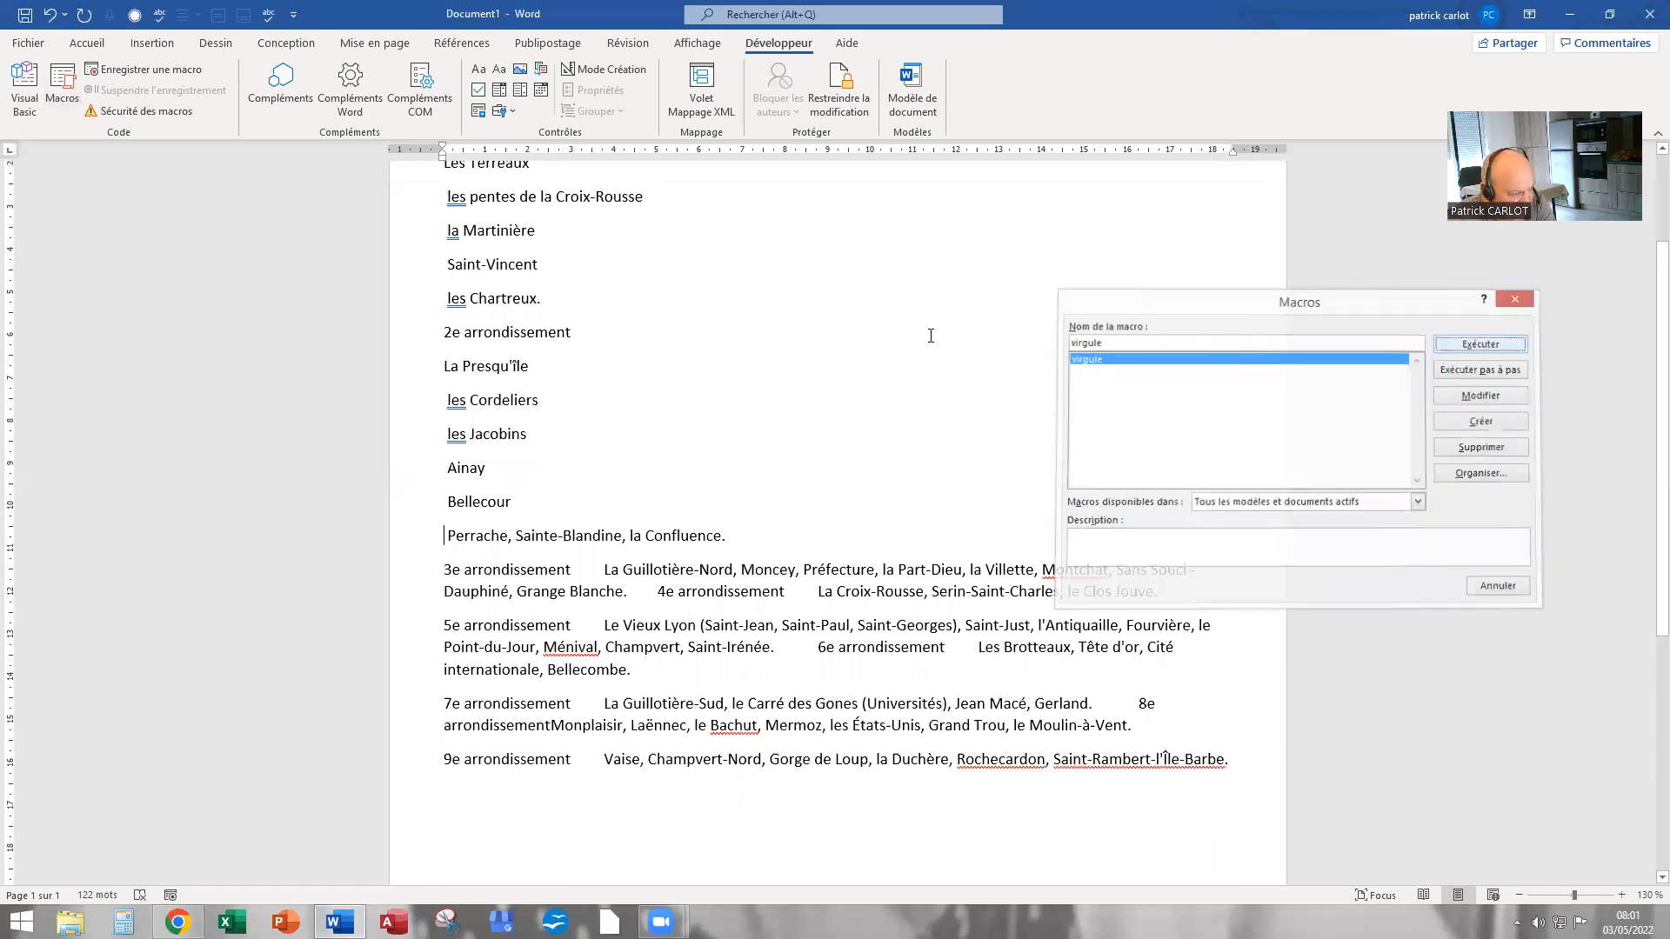
# Break the line before "La Guillotière-Nord" and run the virgule macro twice to split the 3e arrondissement quartiers onto separate lines
pyautogui.scroll(-2, 807, 360)
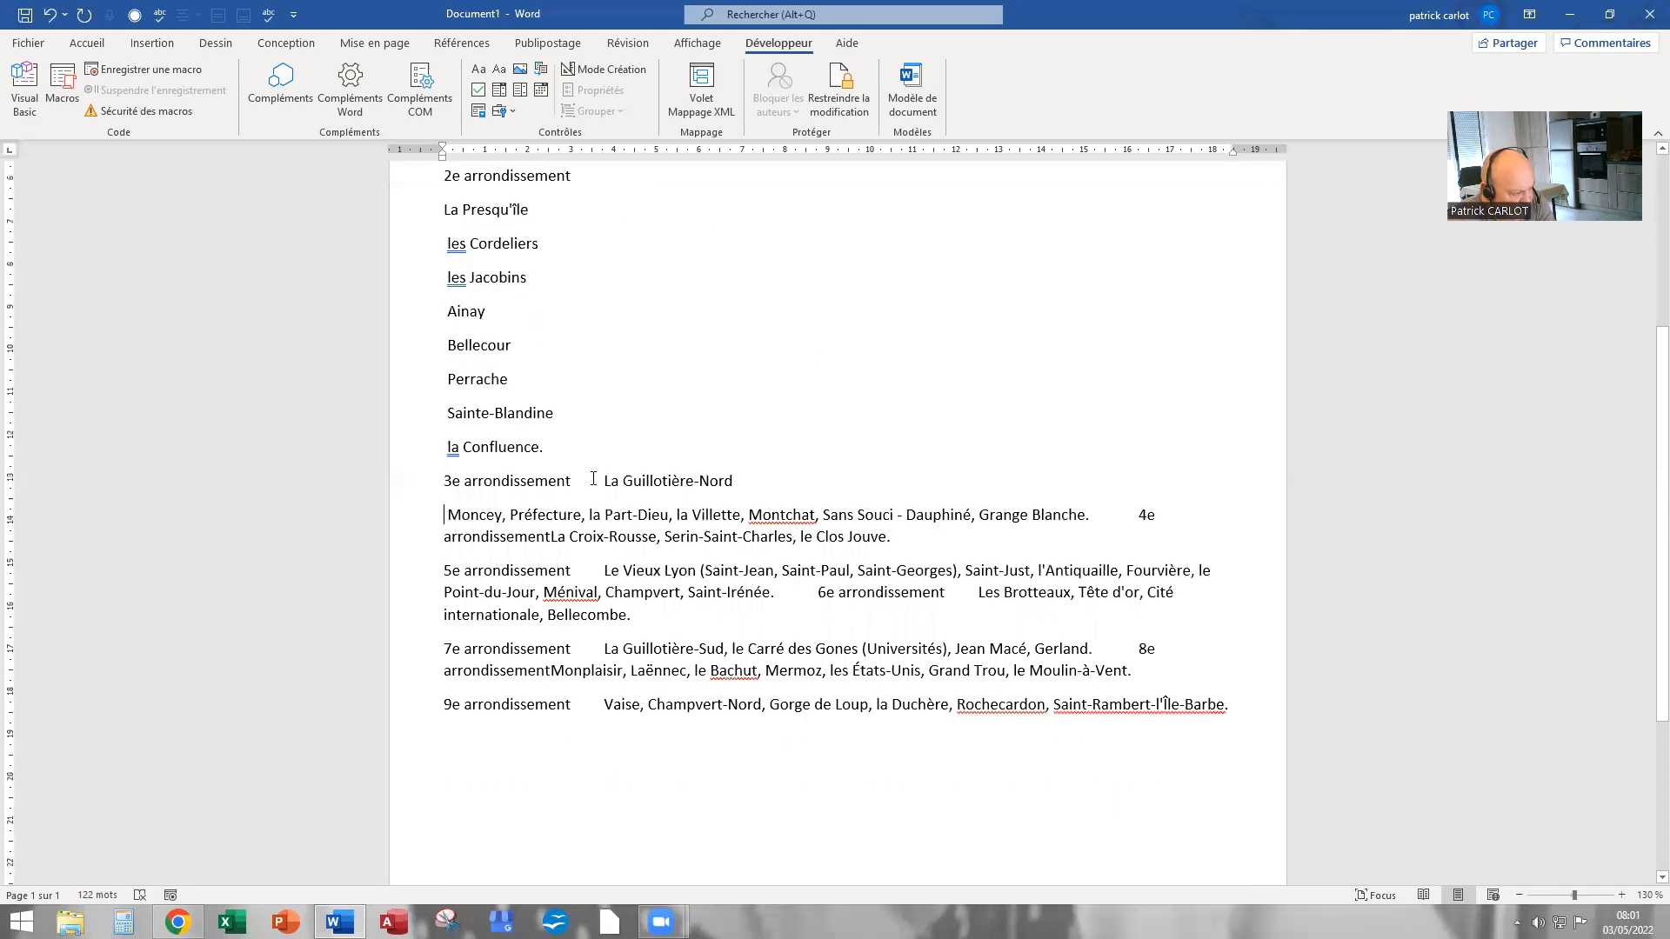
pyautogui.click(603, 481)
pyautogui.press('Return')
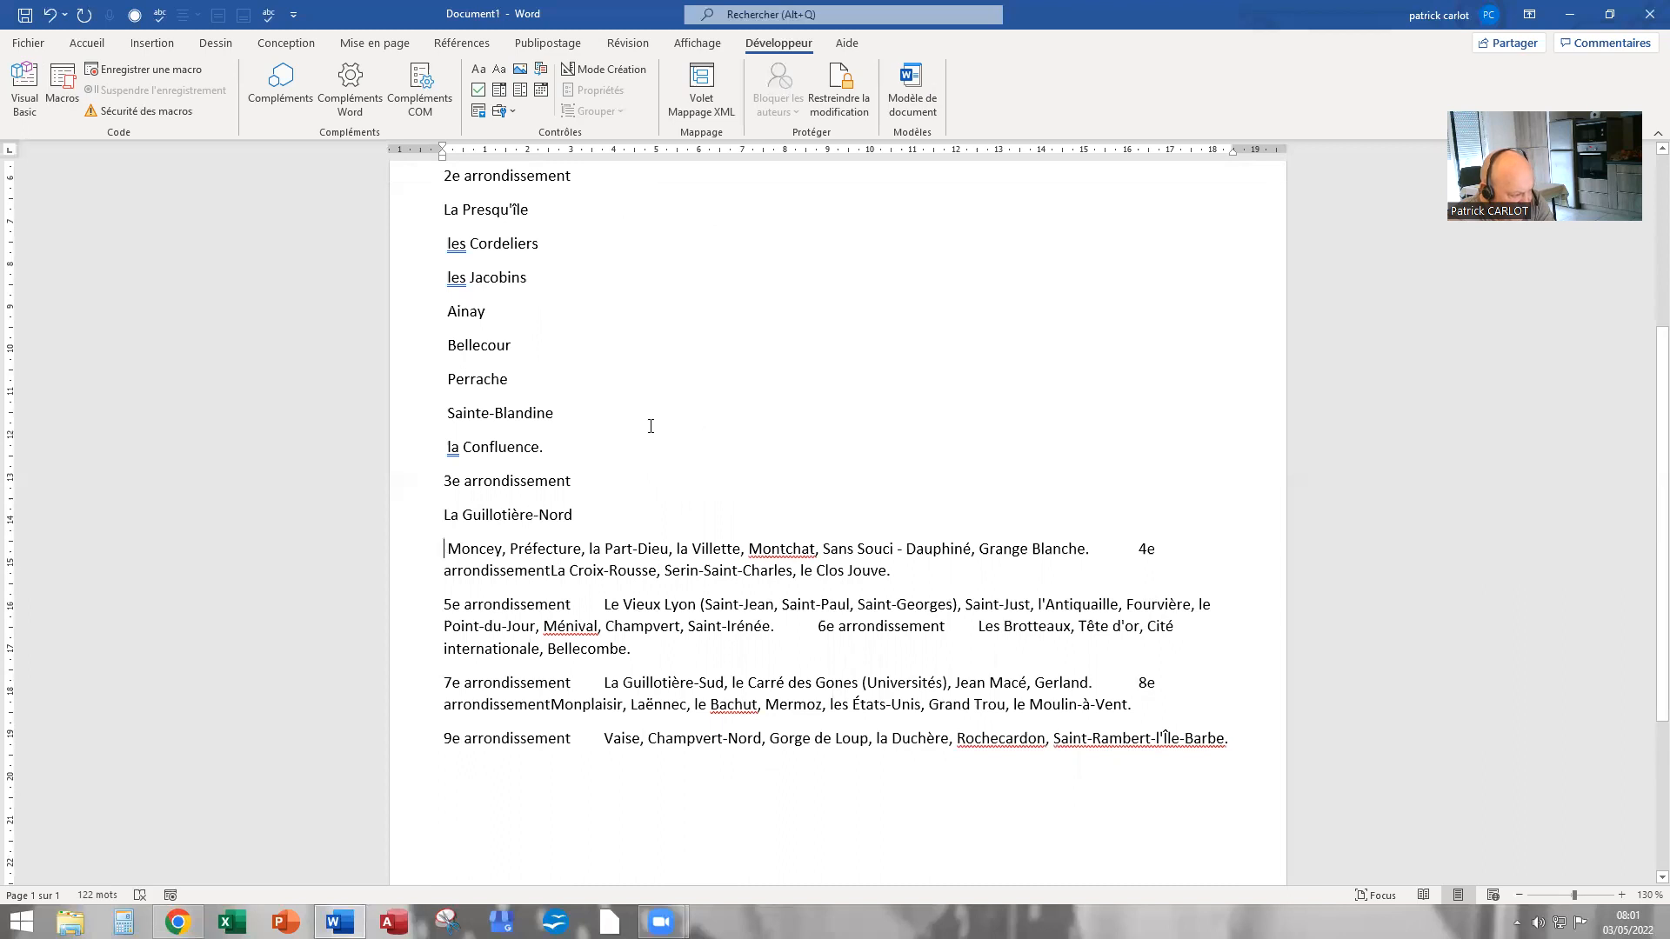
pyautogui.click(62, 87)
pyautogui.click(1457, 346)
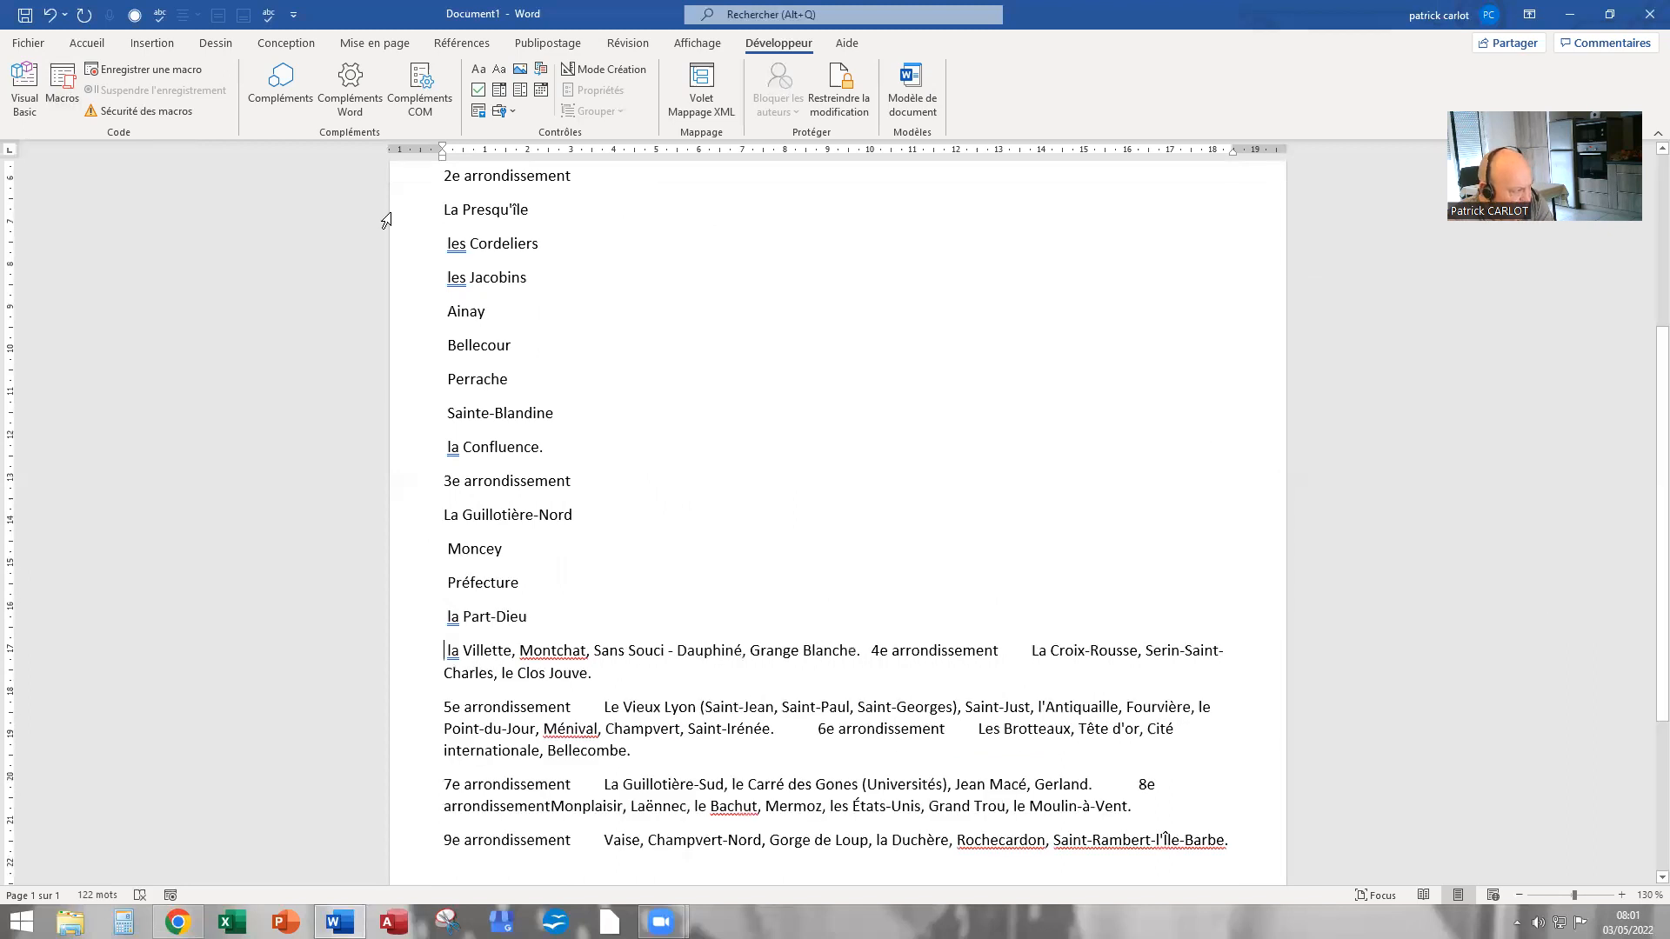
pyautogui.click(62, 87)
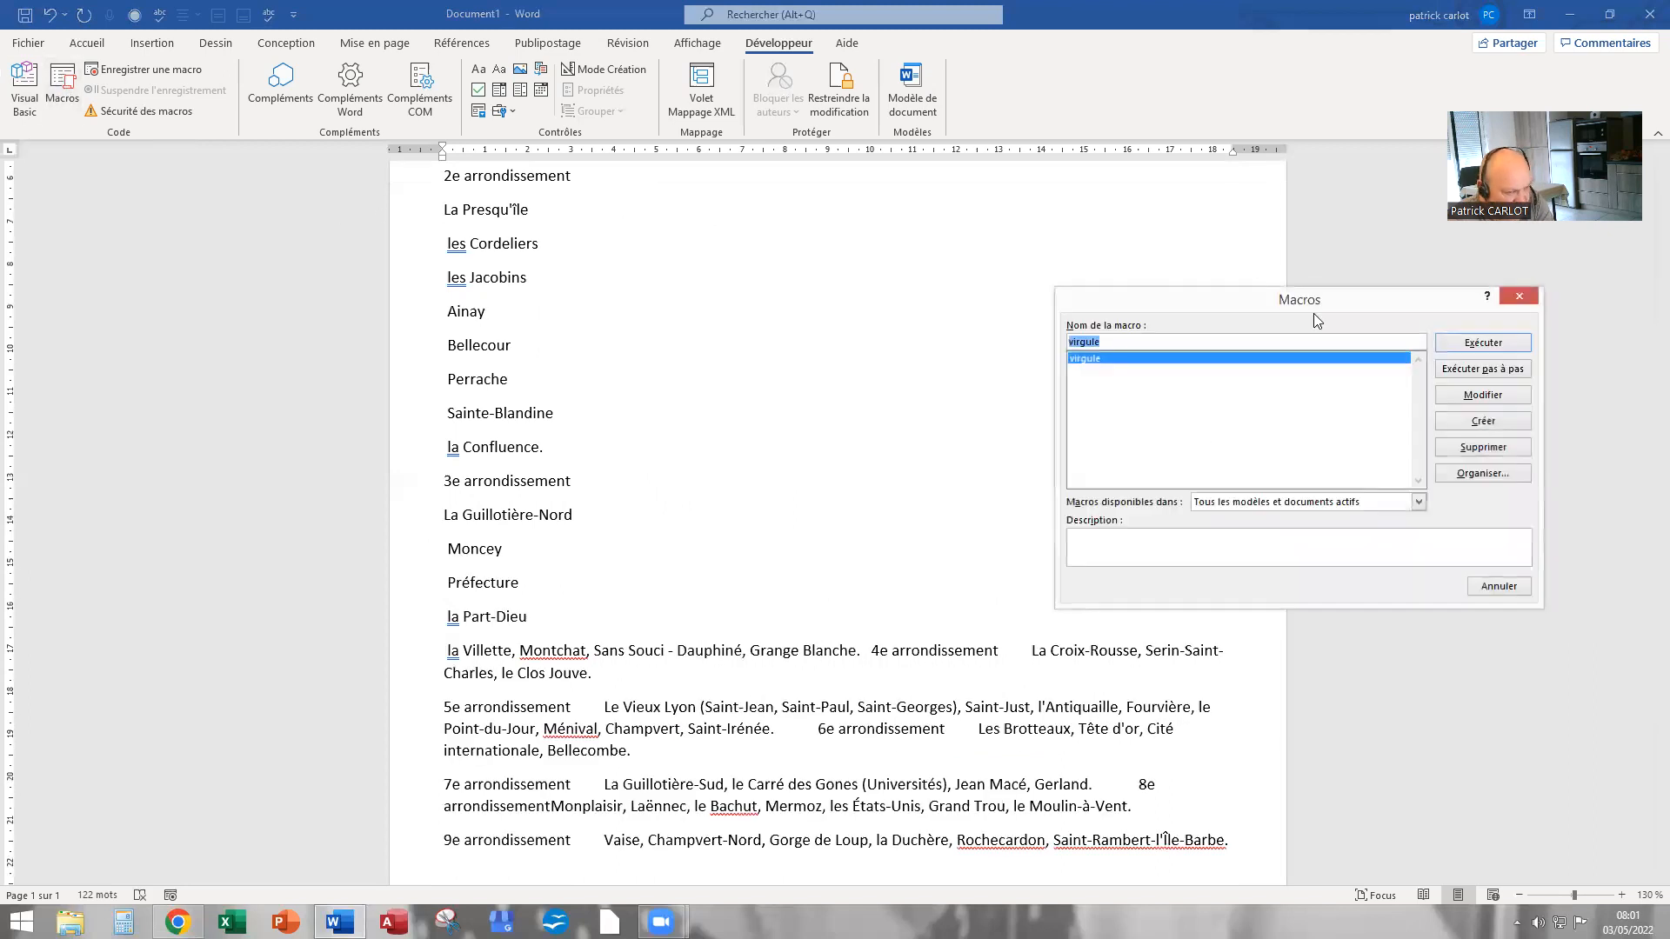
pyautogui.click(1456, 346)
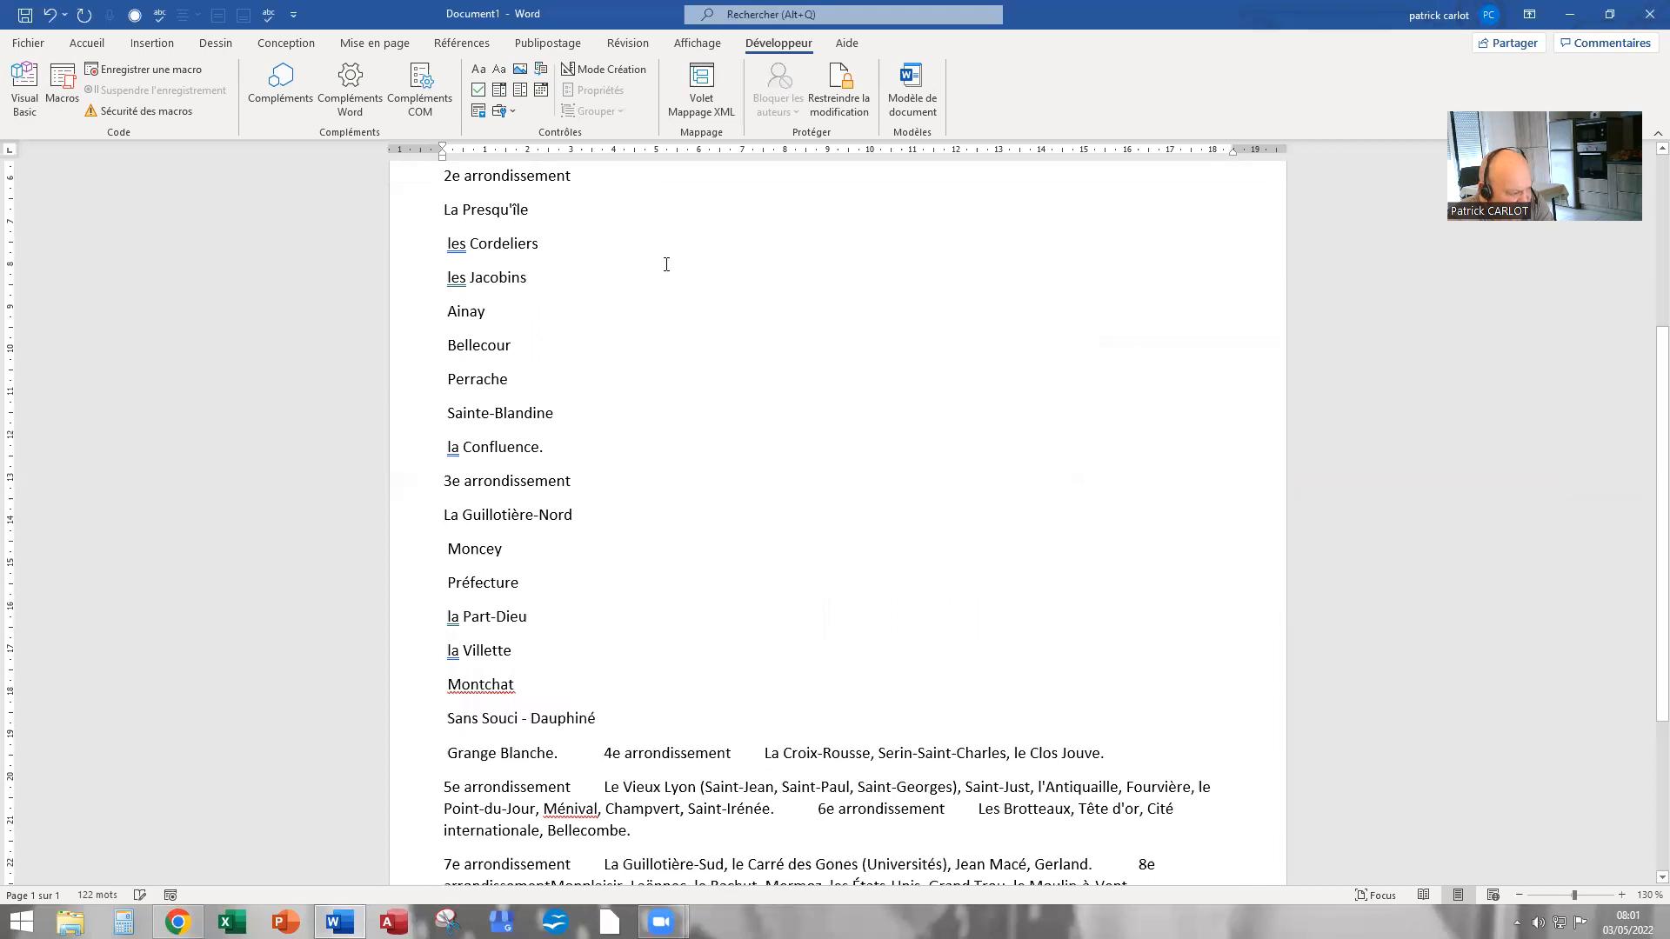
# Put "4e arrondissement" and "La Croix-Rousse" on new lines, and run the virgule macro to split the 4e arrondissement quartiers
pyautogui.scroll(-3, 666, 265)
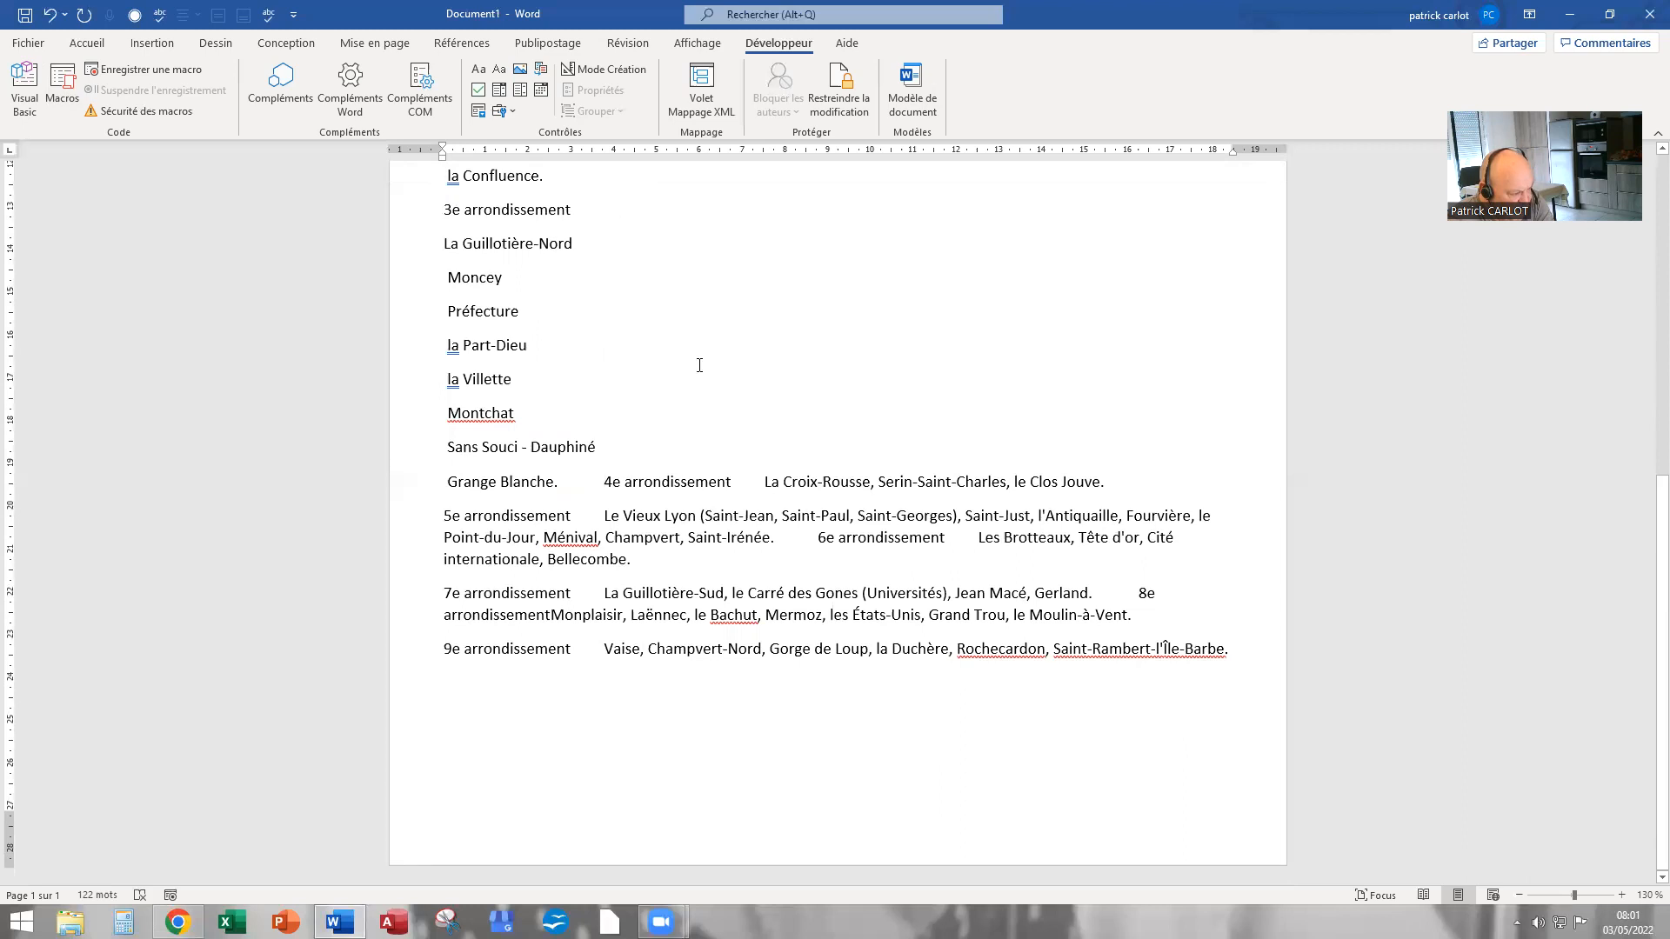
pyautogui.press('Return')
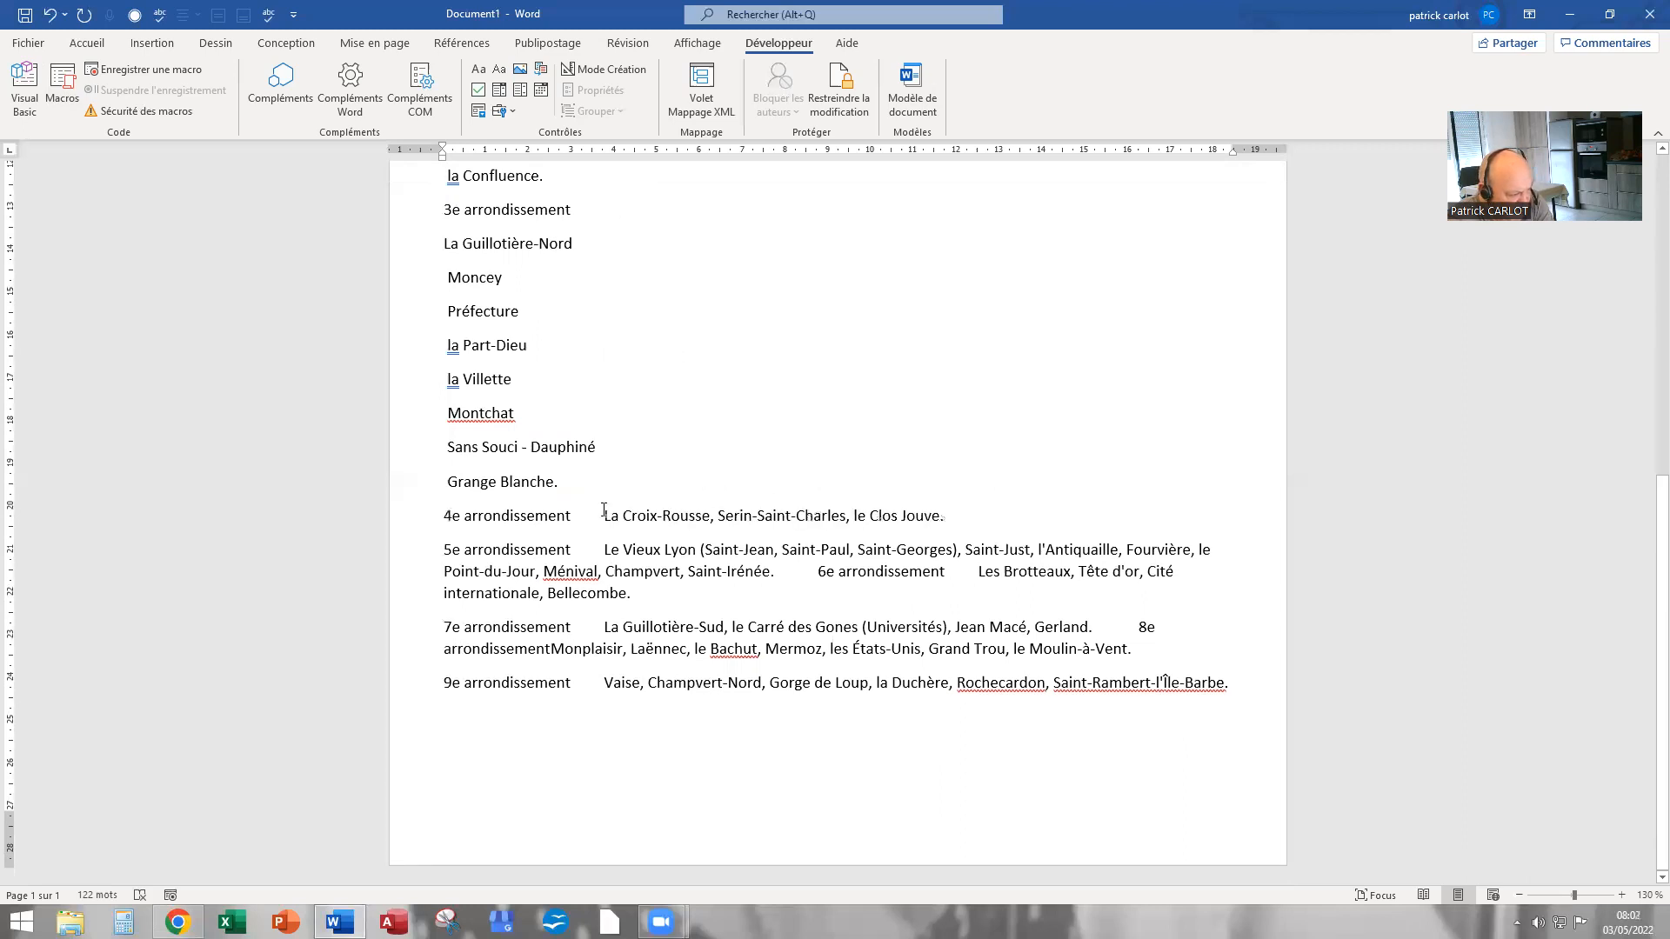
pyautogui.press('Return')
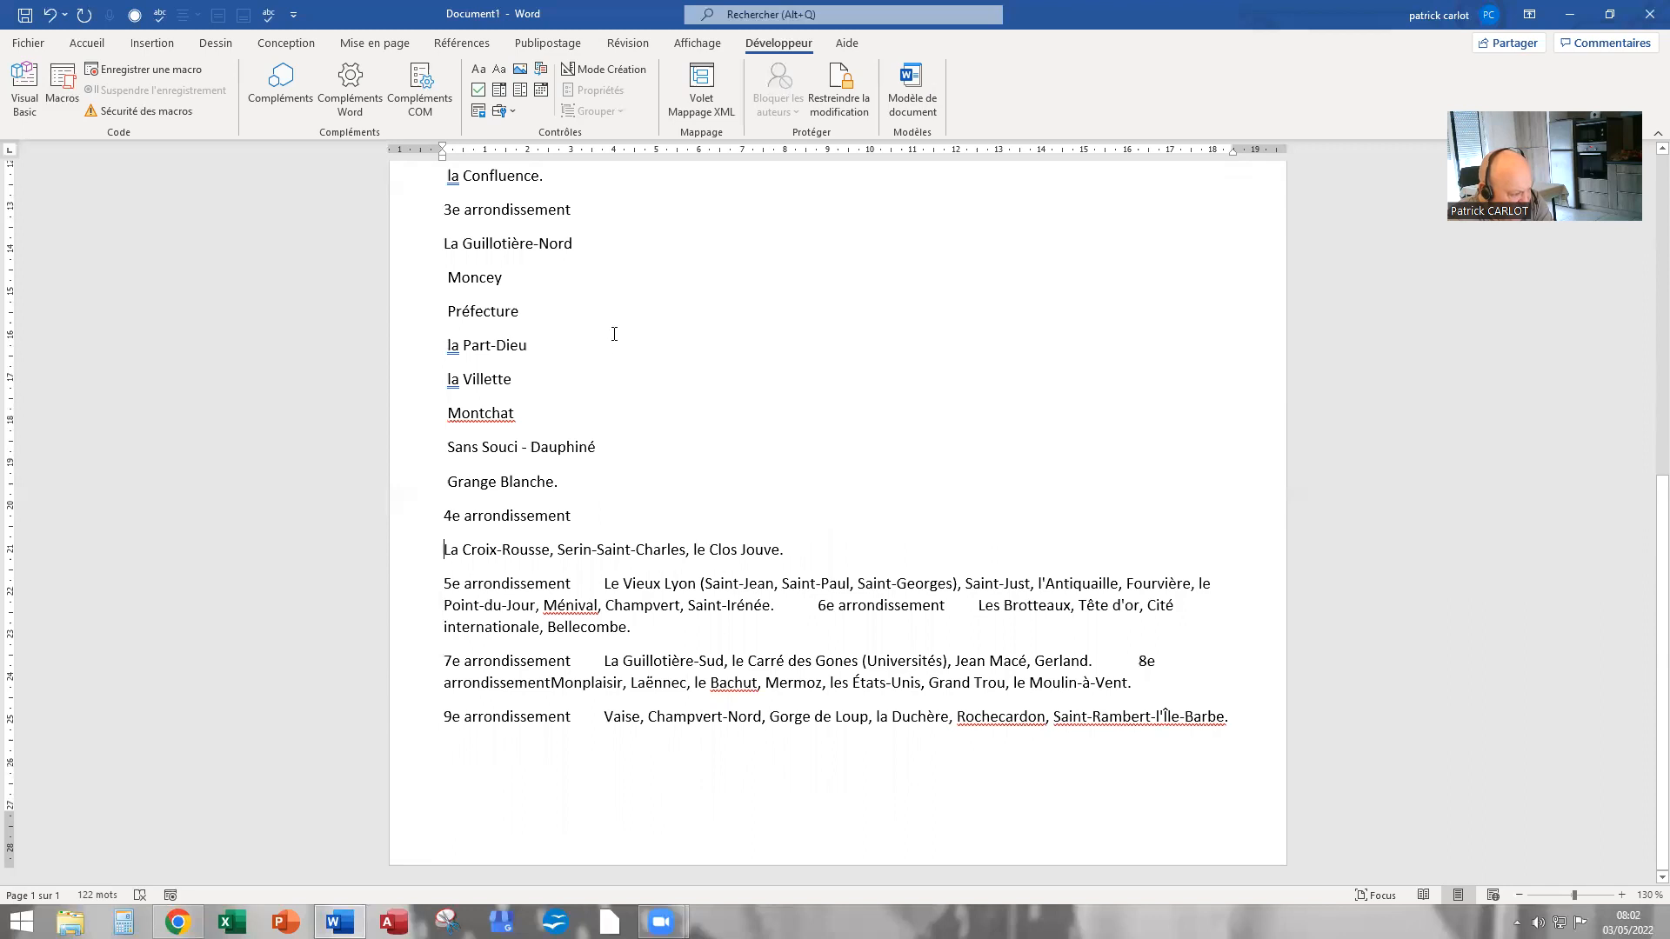
pyautogui.click(62, 87)
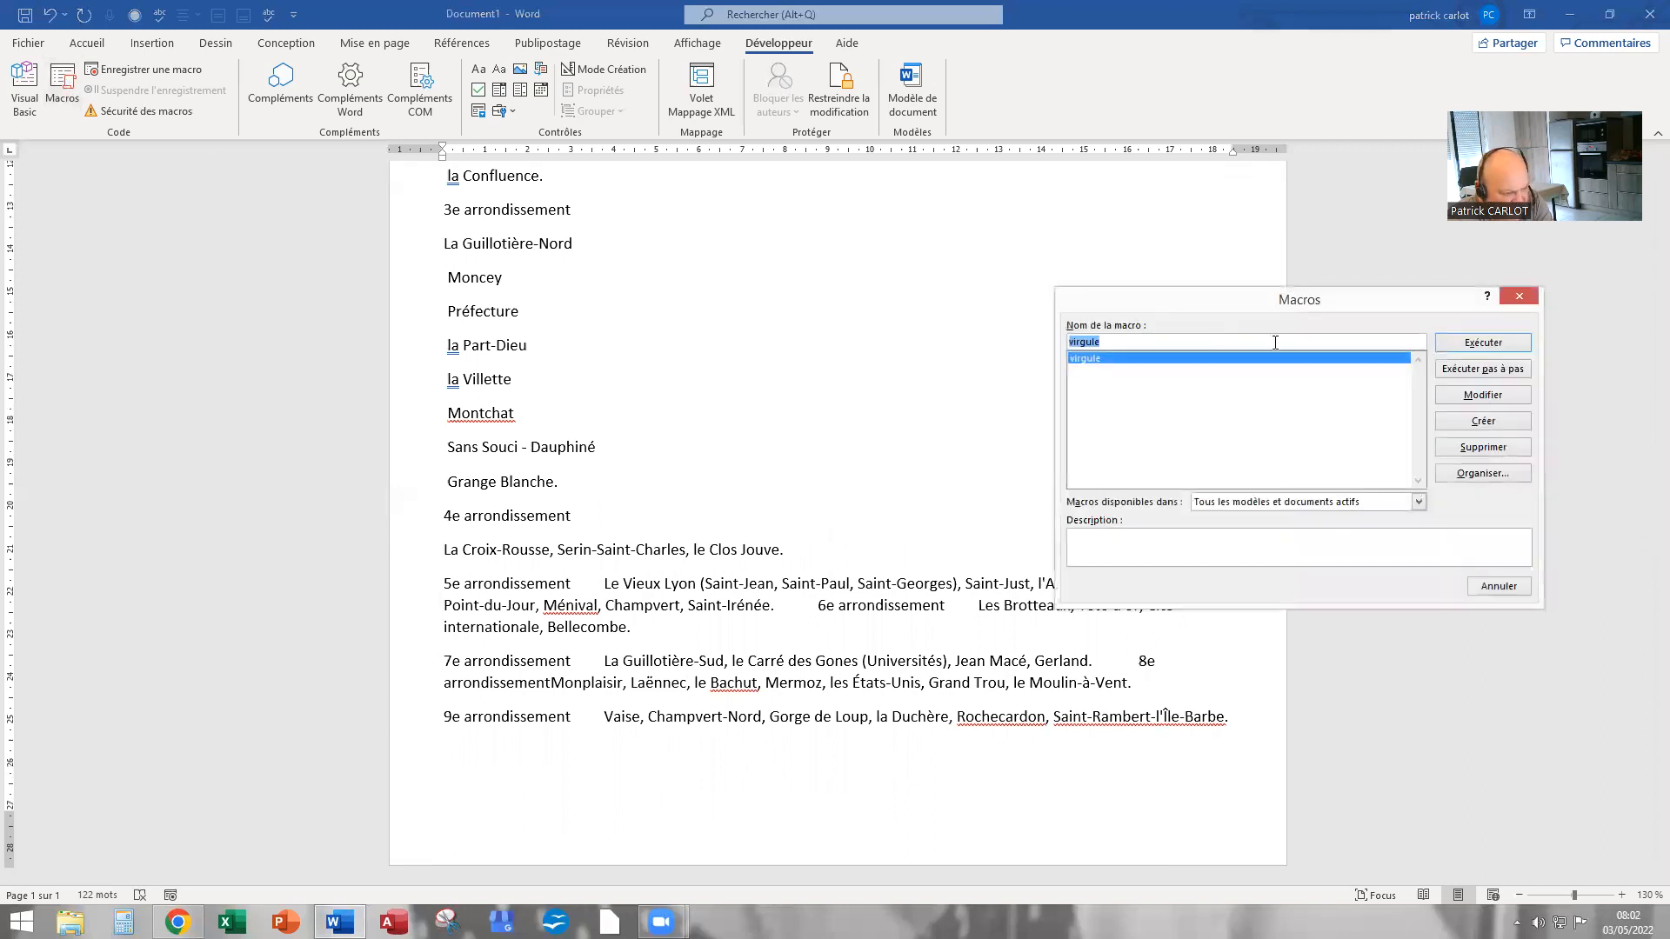
pyautogui.click(1478, 344)
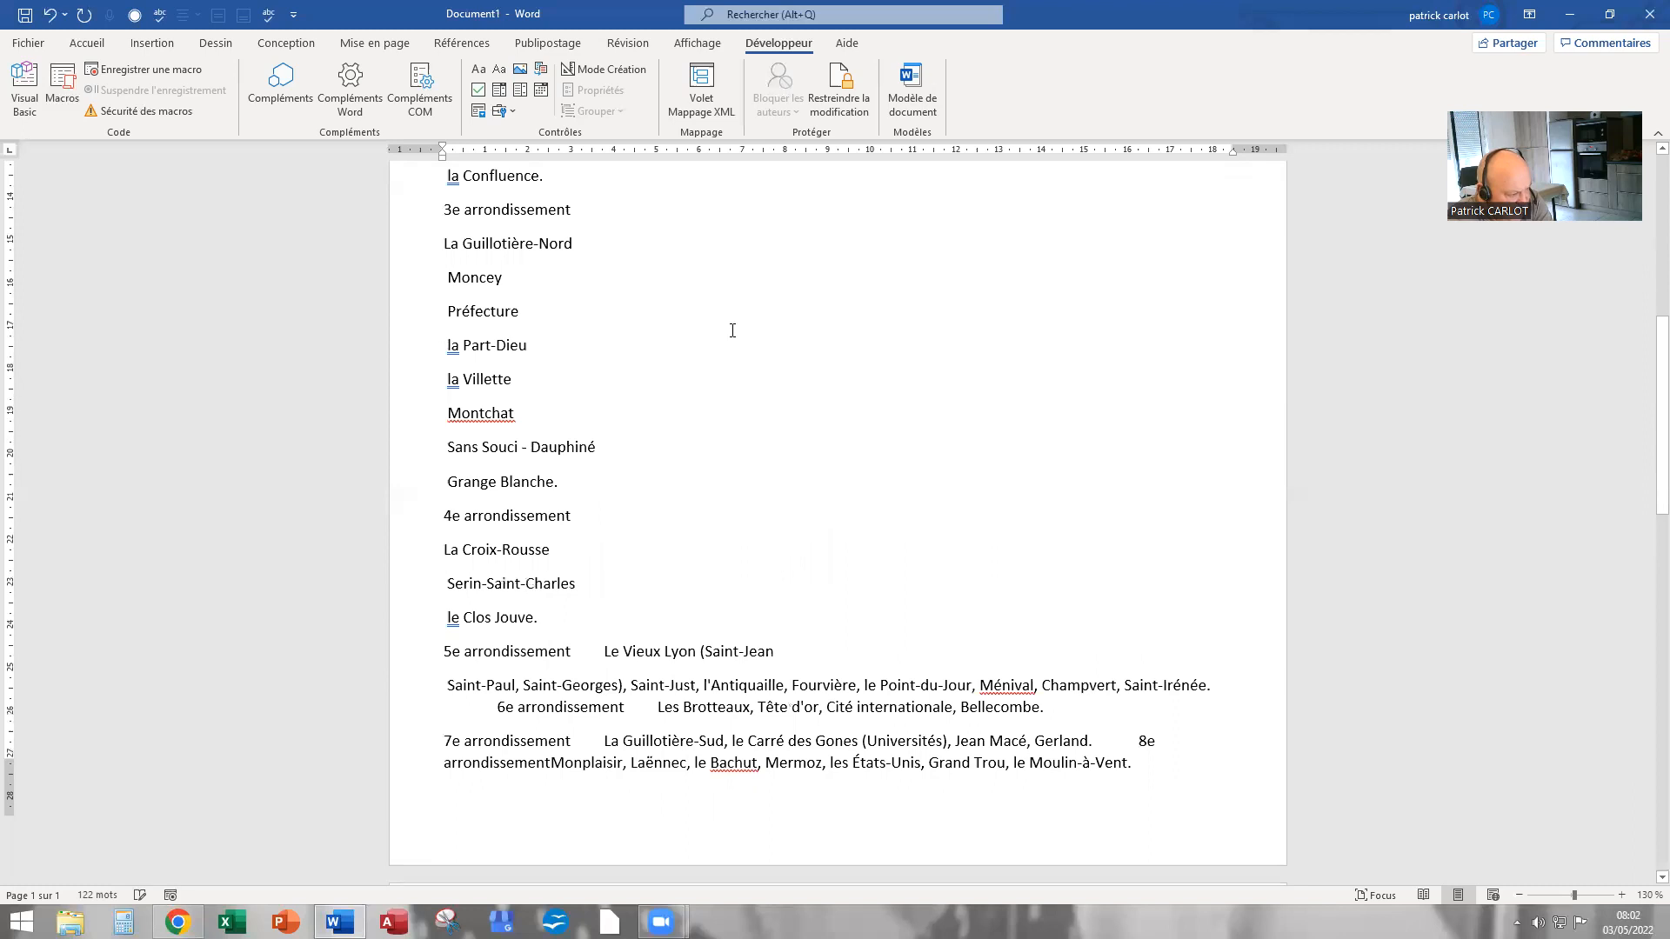
# Start "Le Vieux Lyon" on a new line below "5e arrondissement" and rejoin "Saint-Paul" to the text after "Saint-Jean"
pyautogui.scroll(-3, 595, 449)
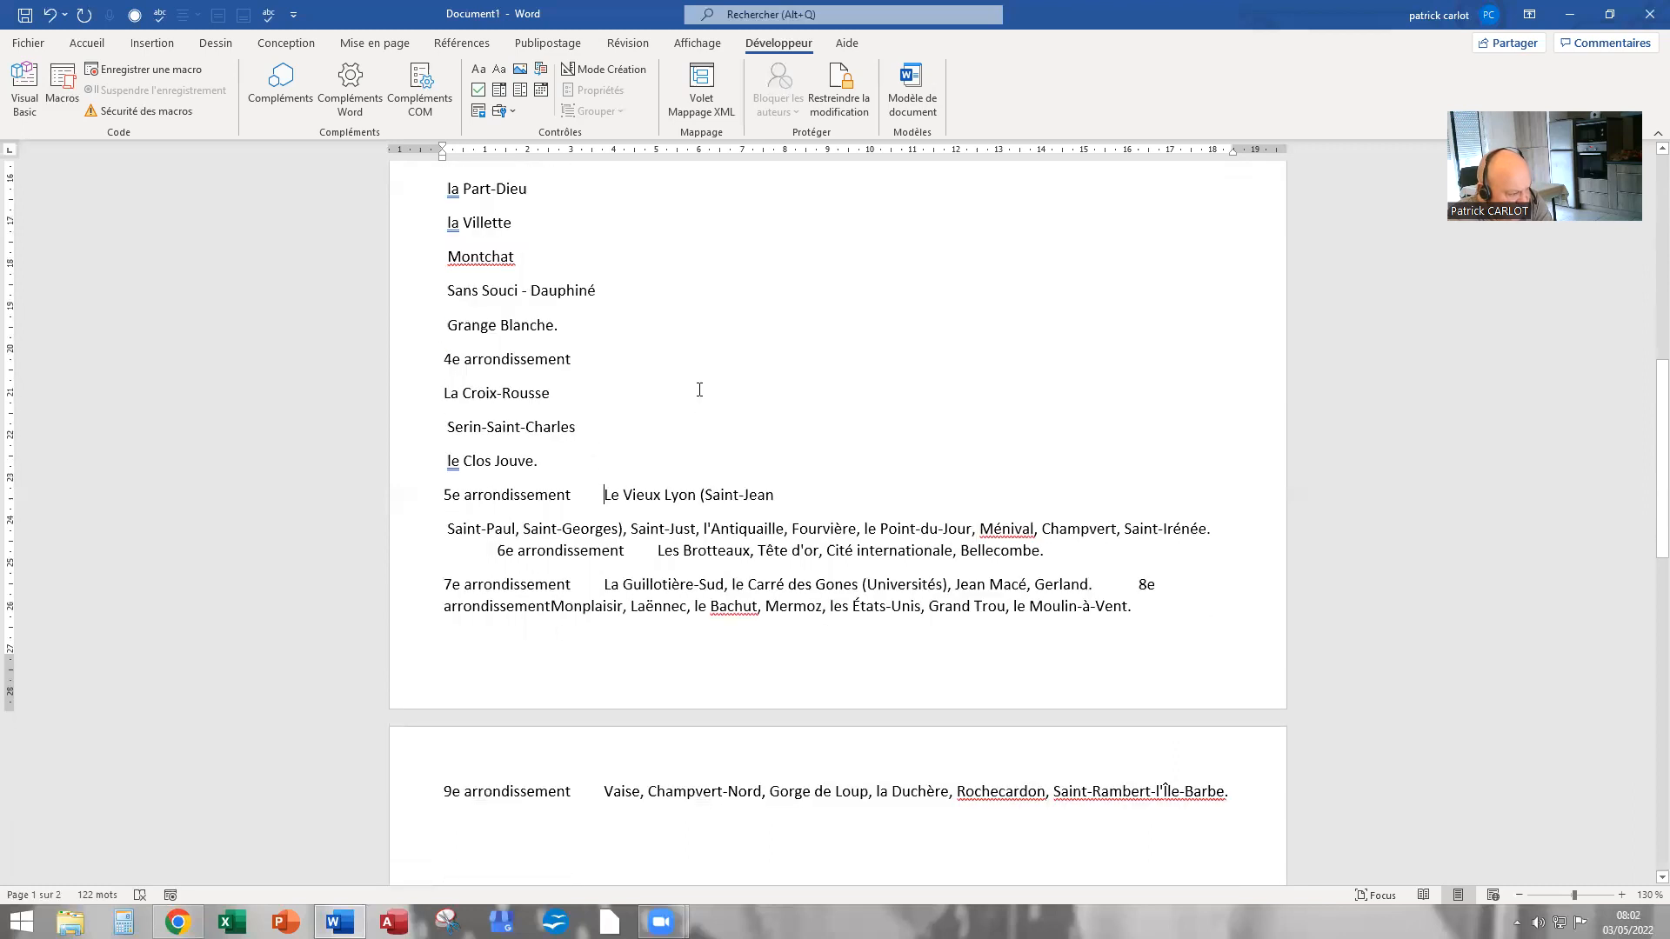
pyautogui.press('Return')
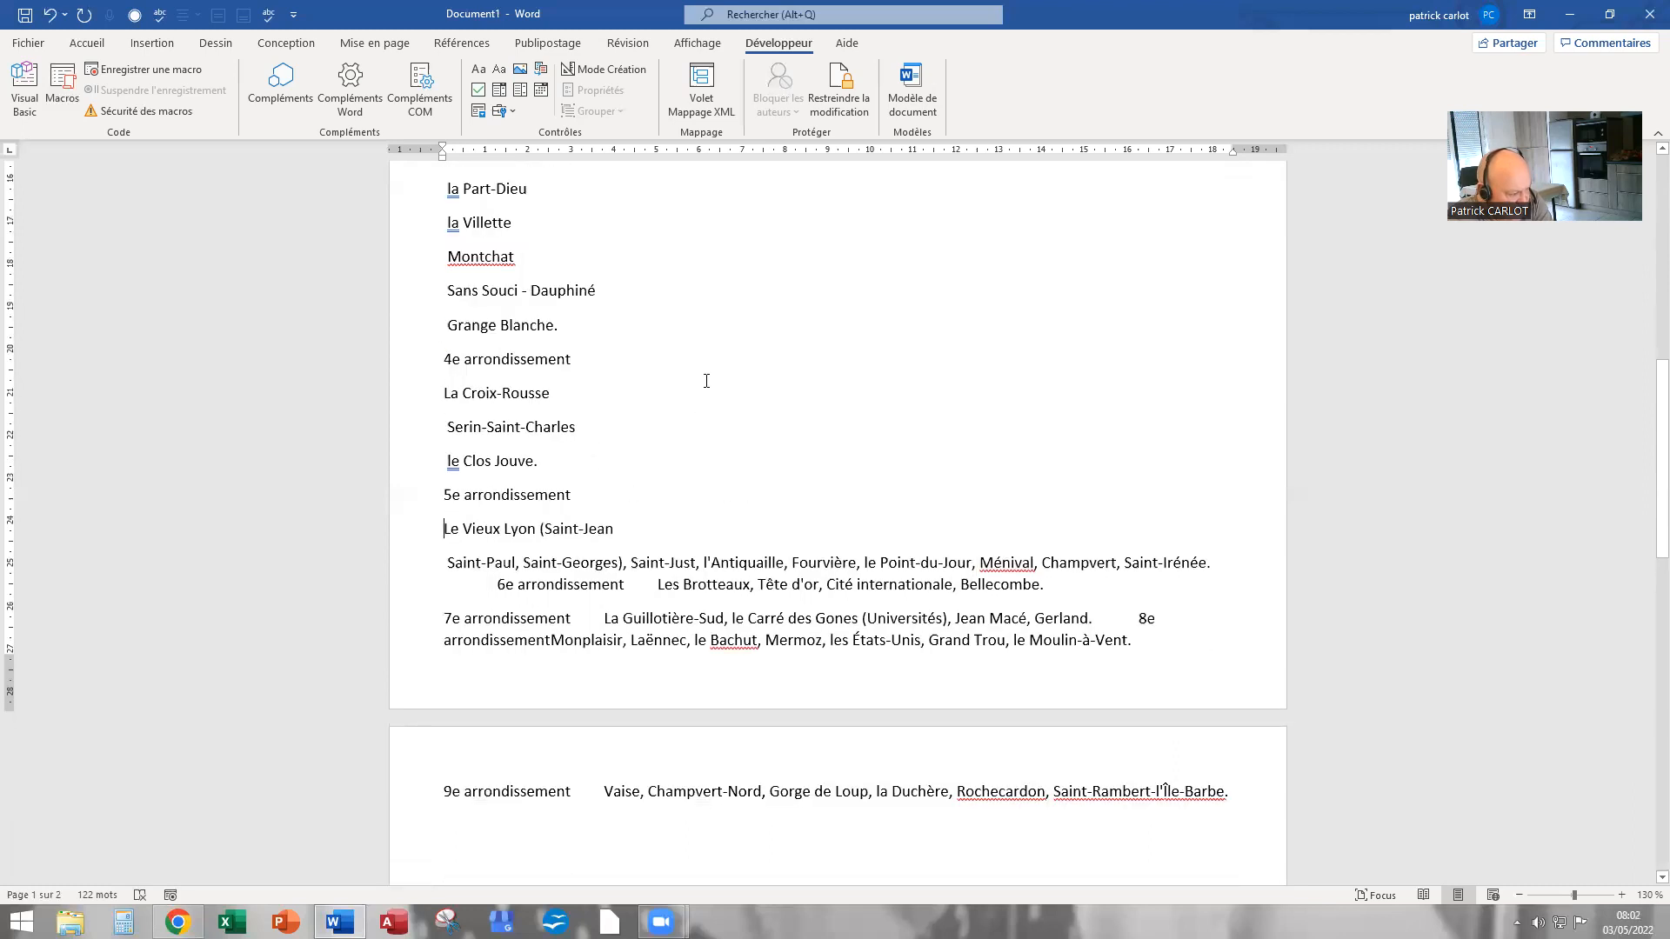
pyautogui.scroll(-1, 686, 422)
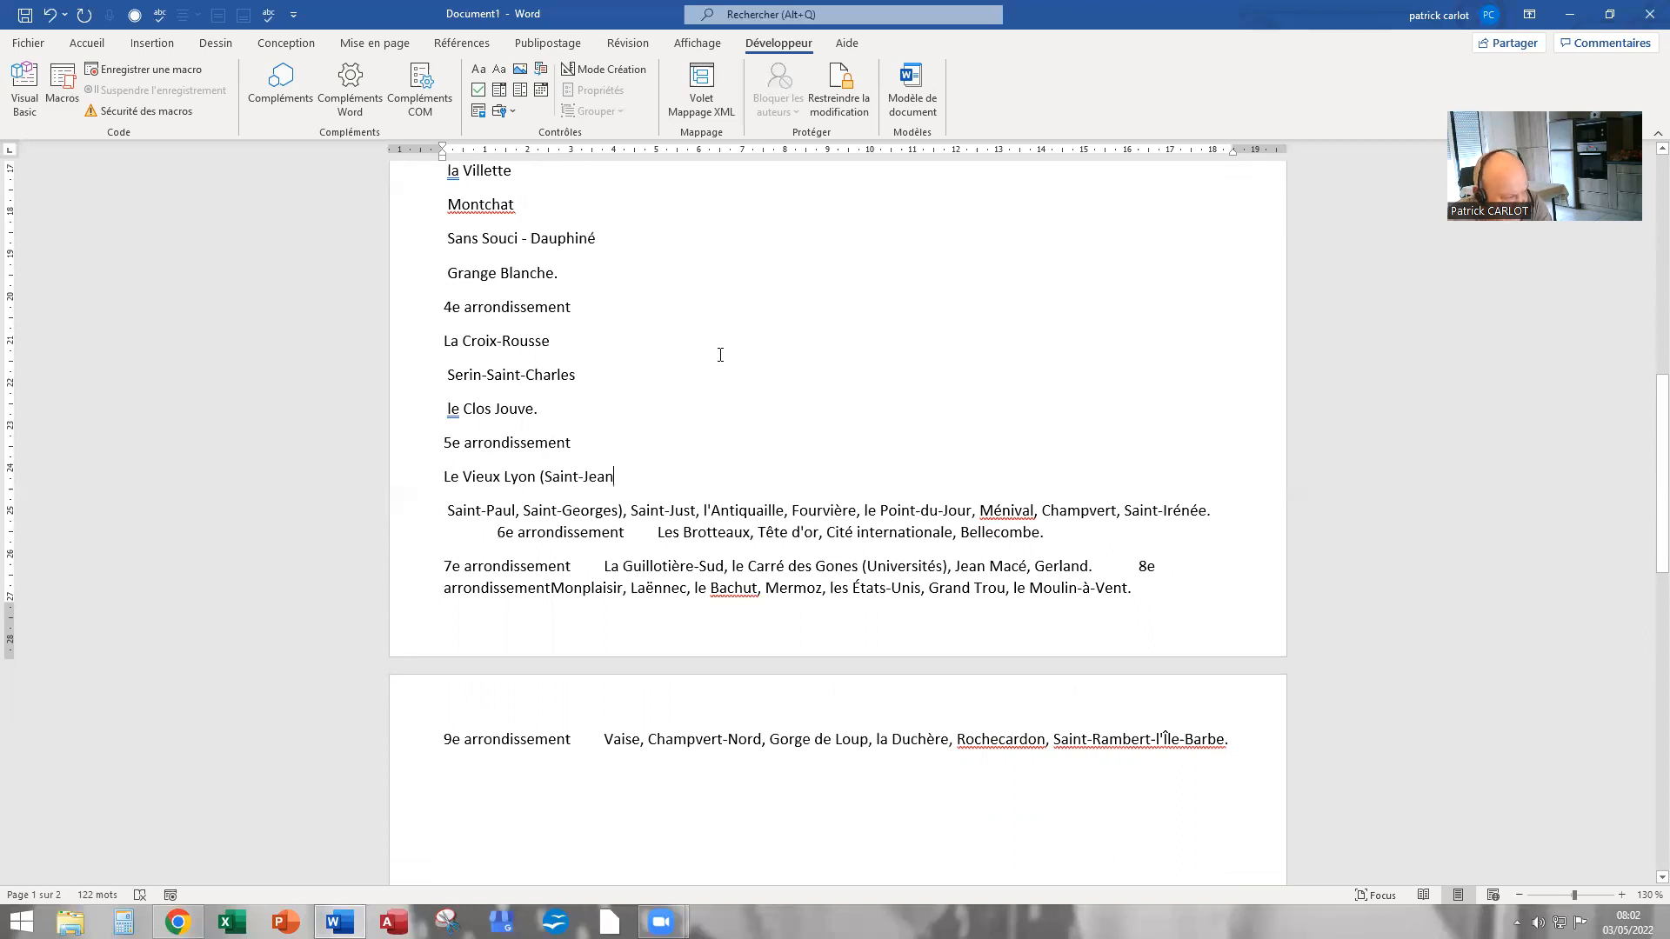
pyautogui.press('Delete')
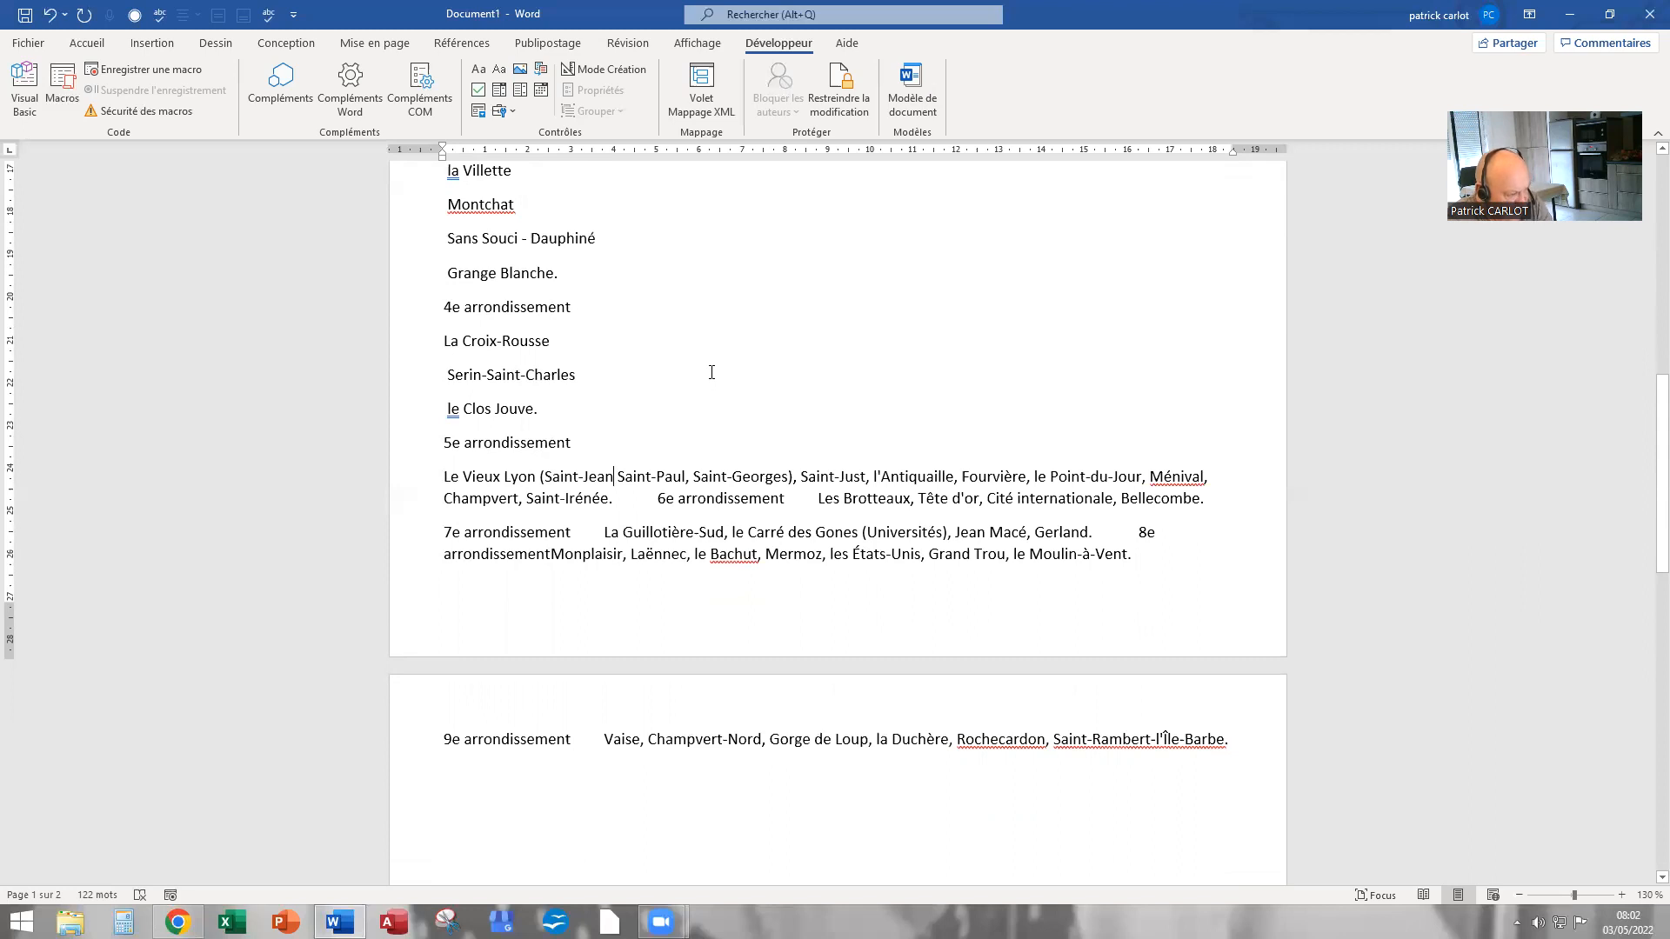
# Break the line before "Saint-Just" so the Vieux Lyon entry with its parenthesis stays on its own line
pyautogui.click(798, 477)
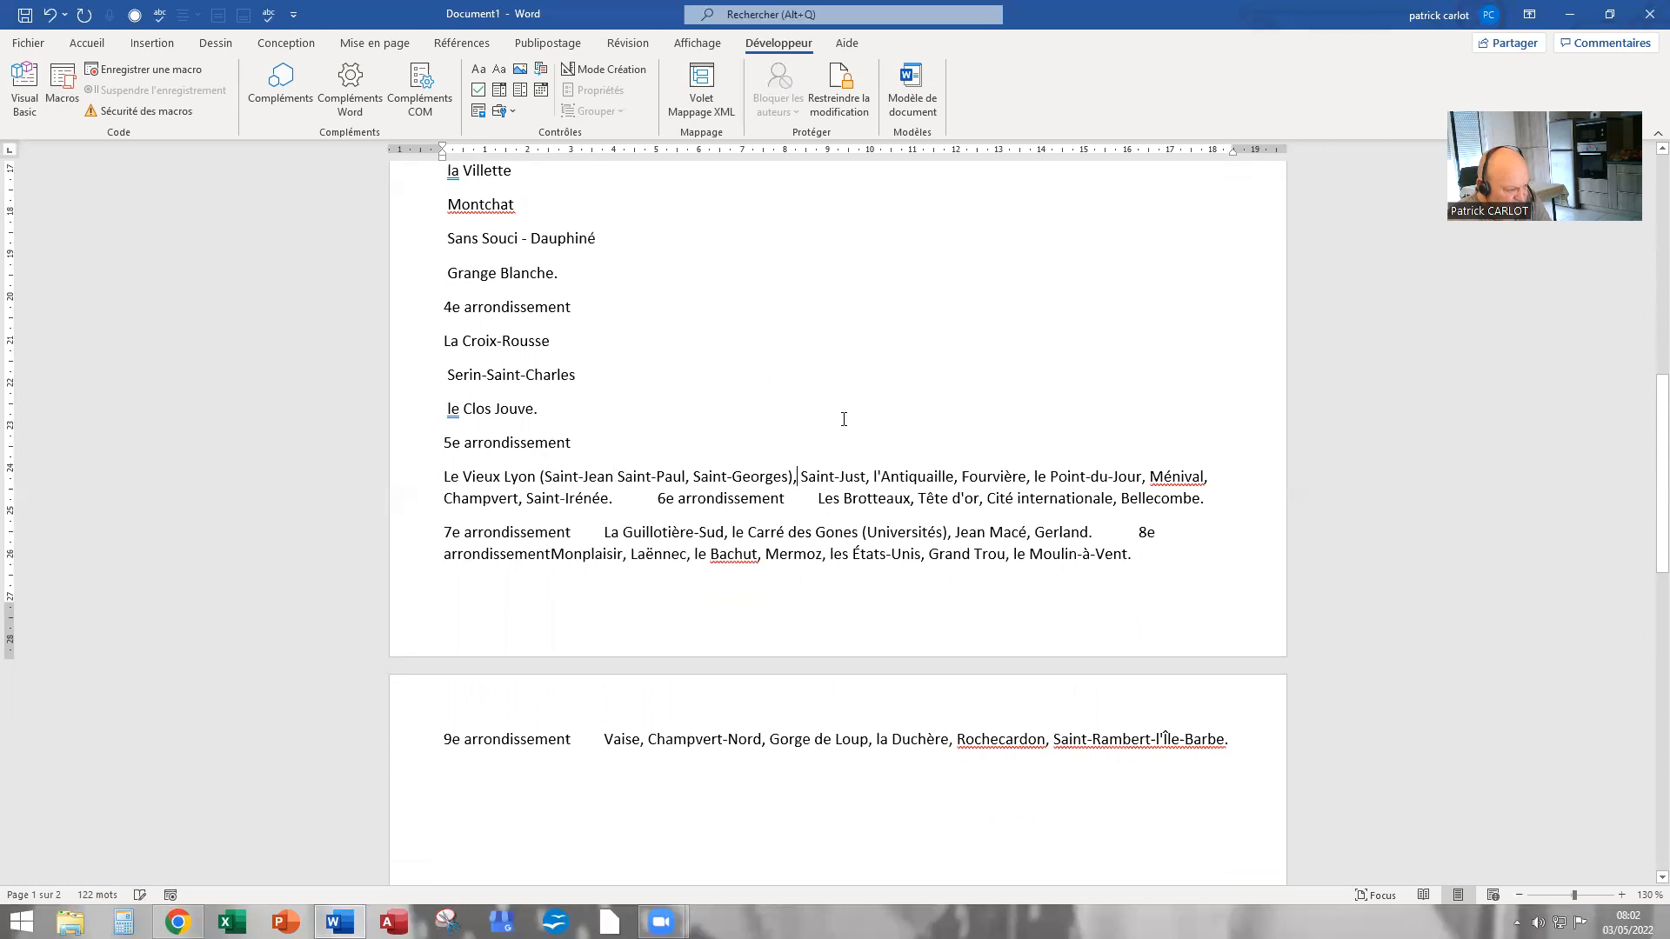
pyautogui.press('Return')
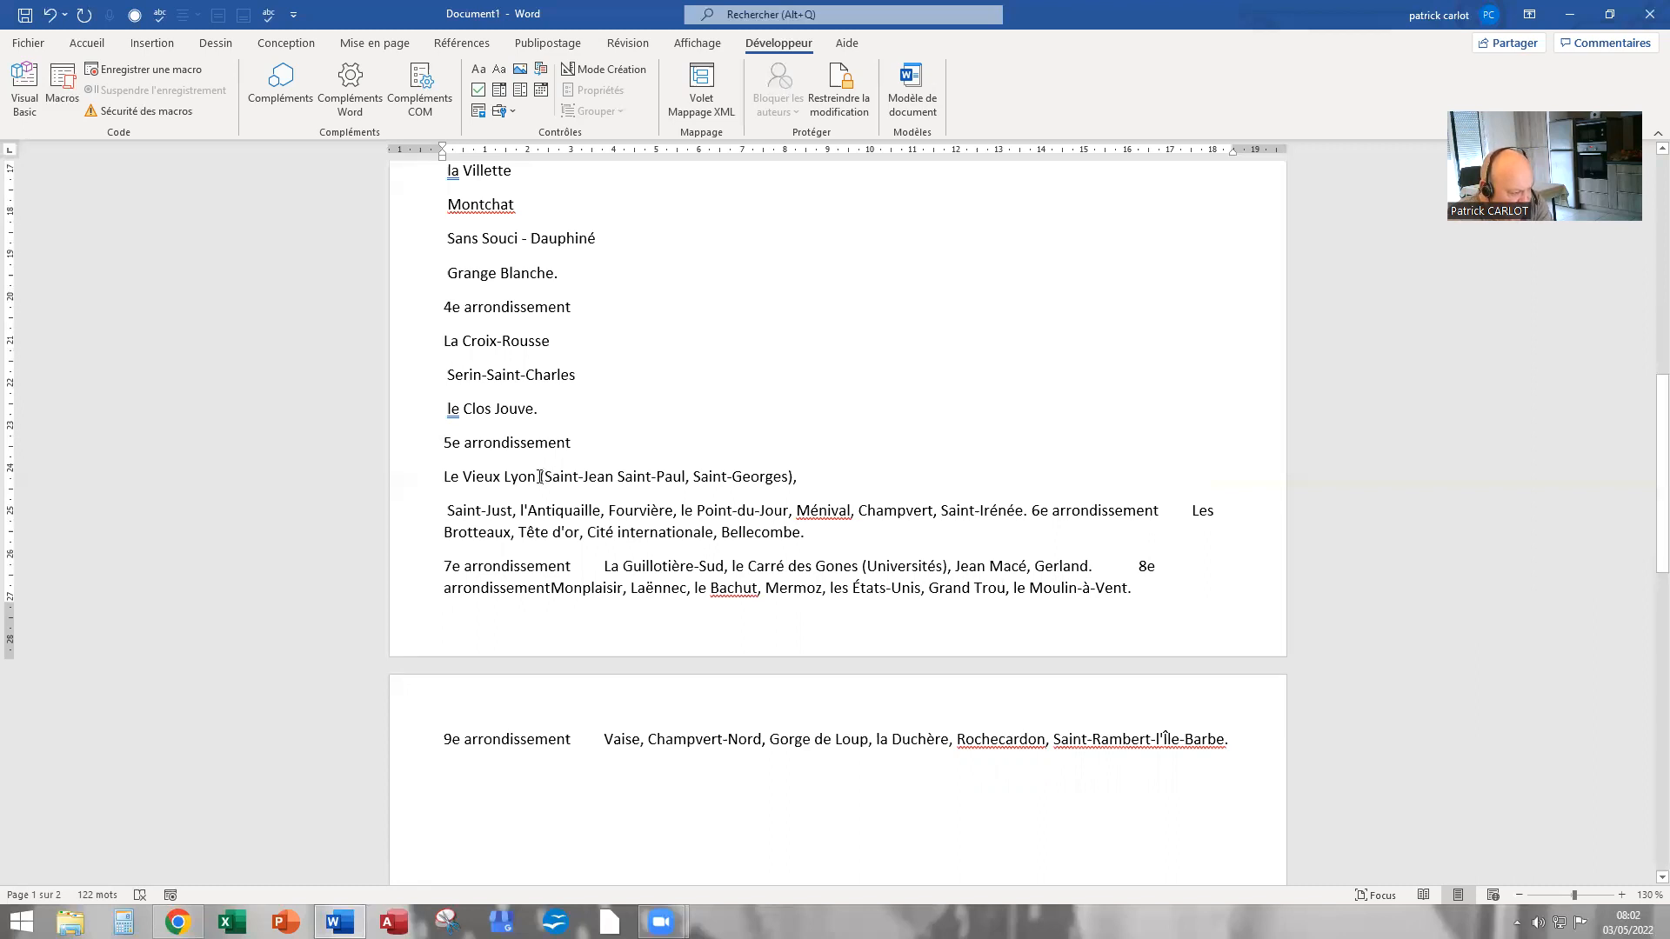
pyautogui.moveTo(540, 476); pyautogui.dragTo(796, 478)
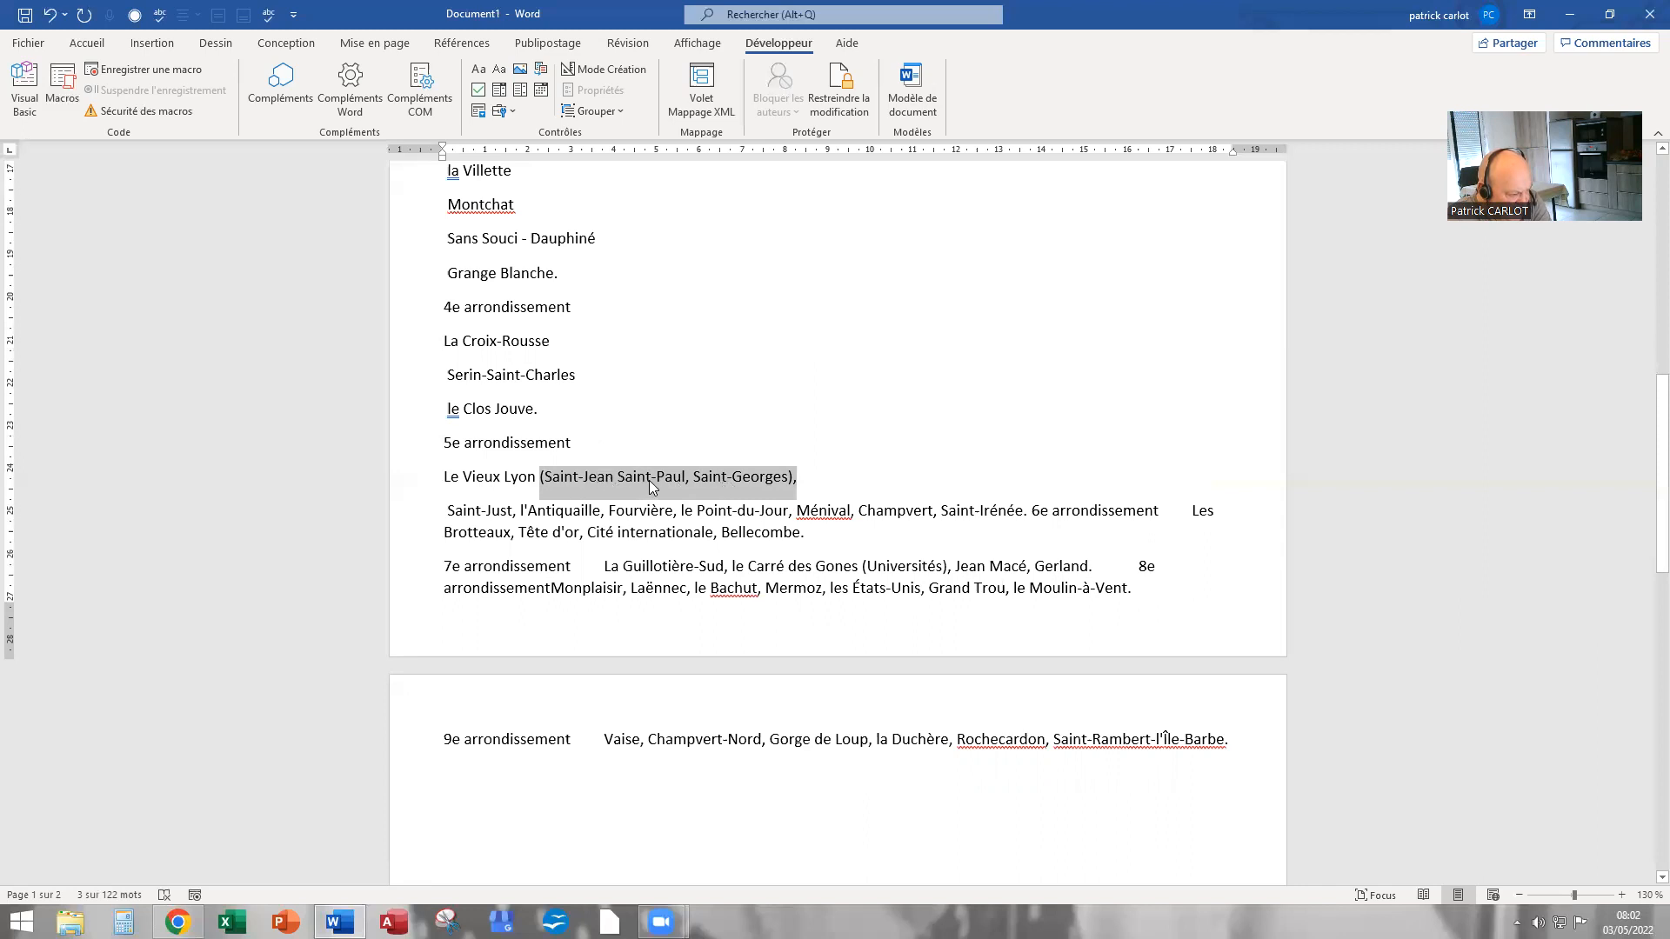
pyautogui.click(815, 477)
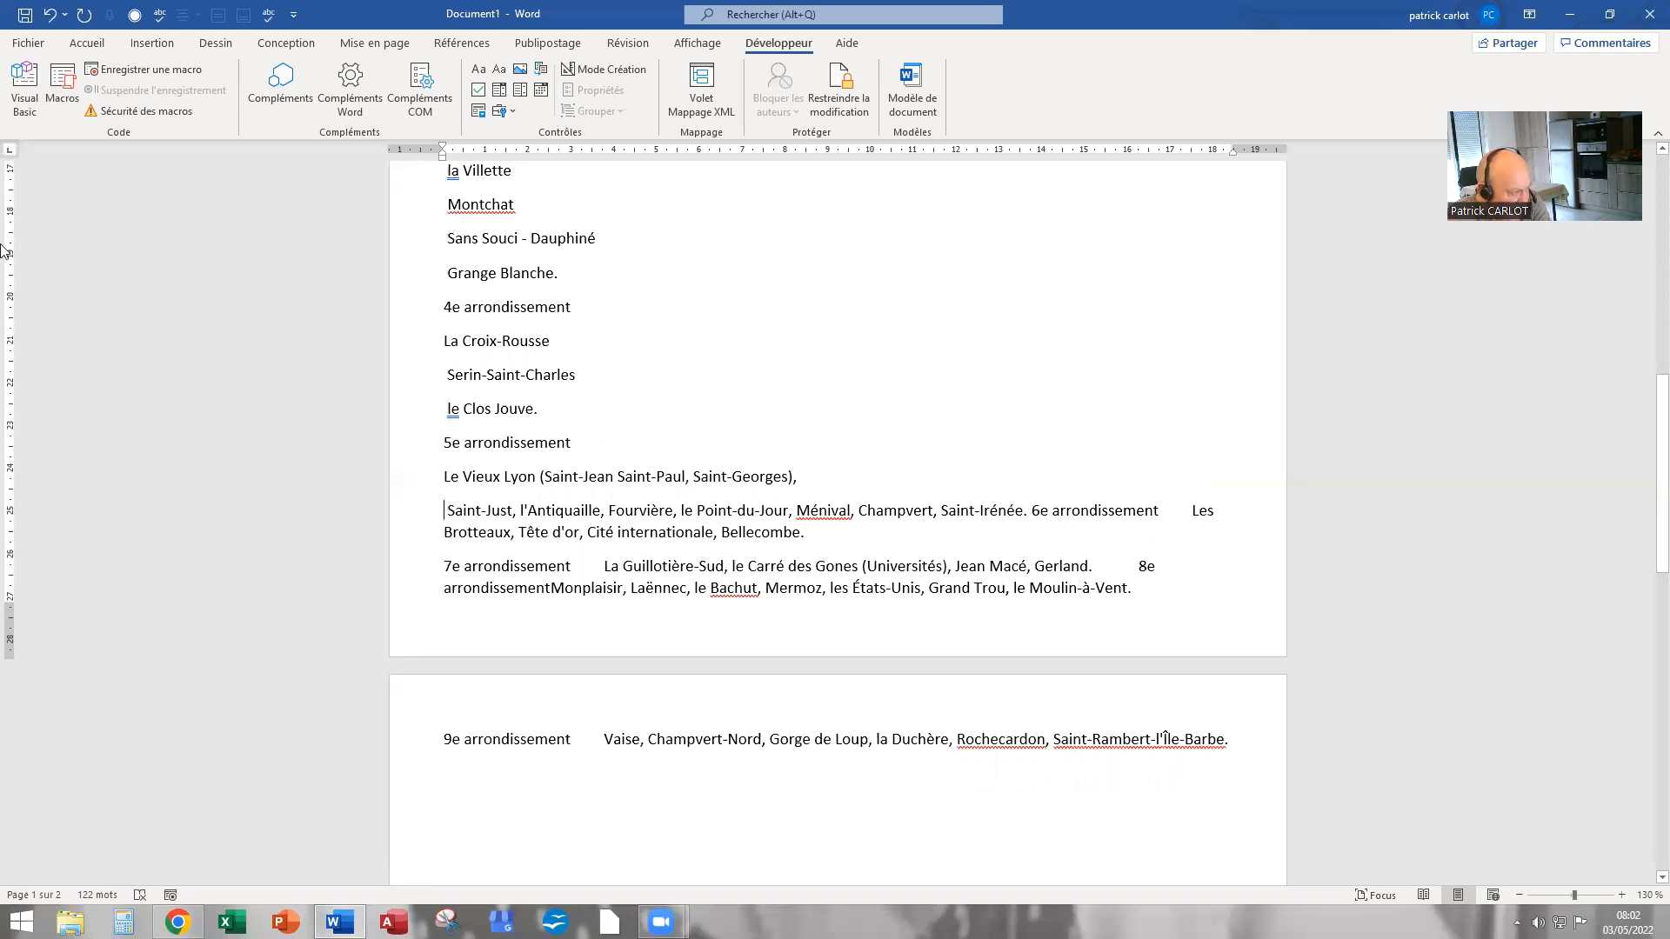
# Run the virgule macro twice from "Saint-Just" to put the remaining 5e arrondissement quartiers on separate lines
pyautogui.click(69, 89)
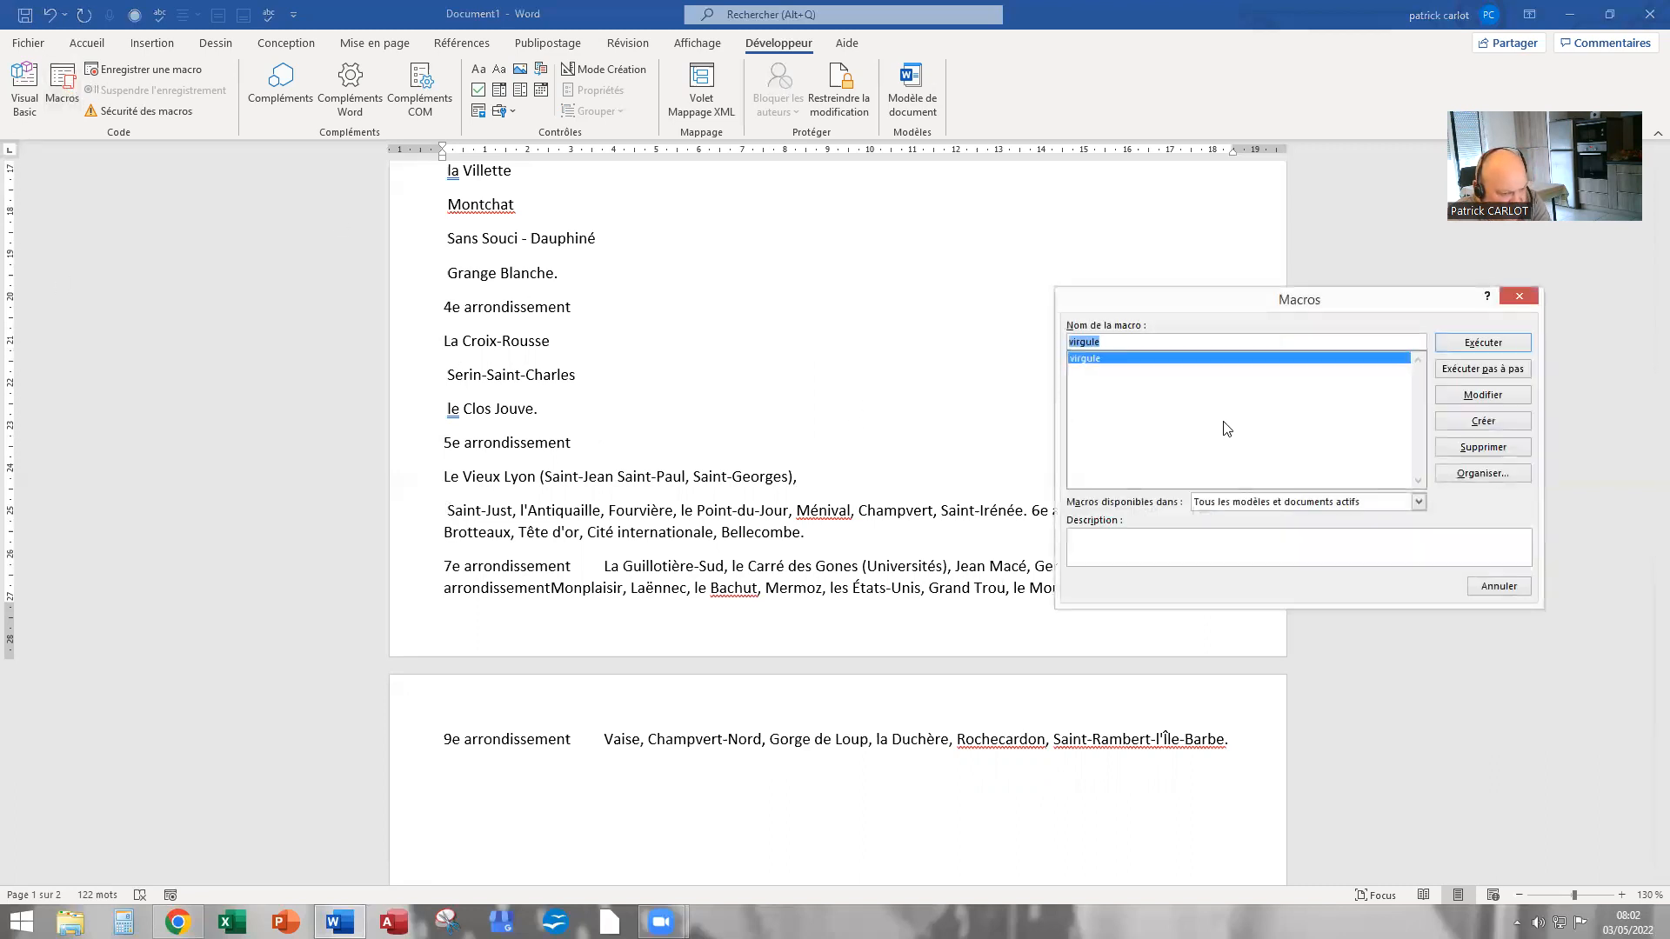
pyautogui.click(1460, 345)
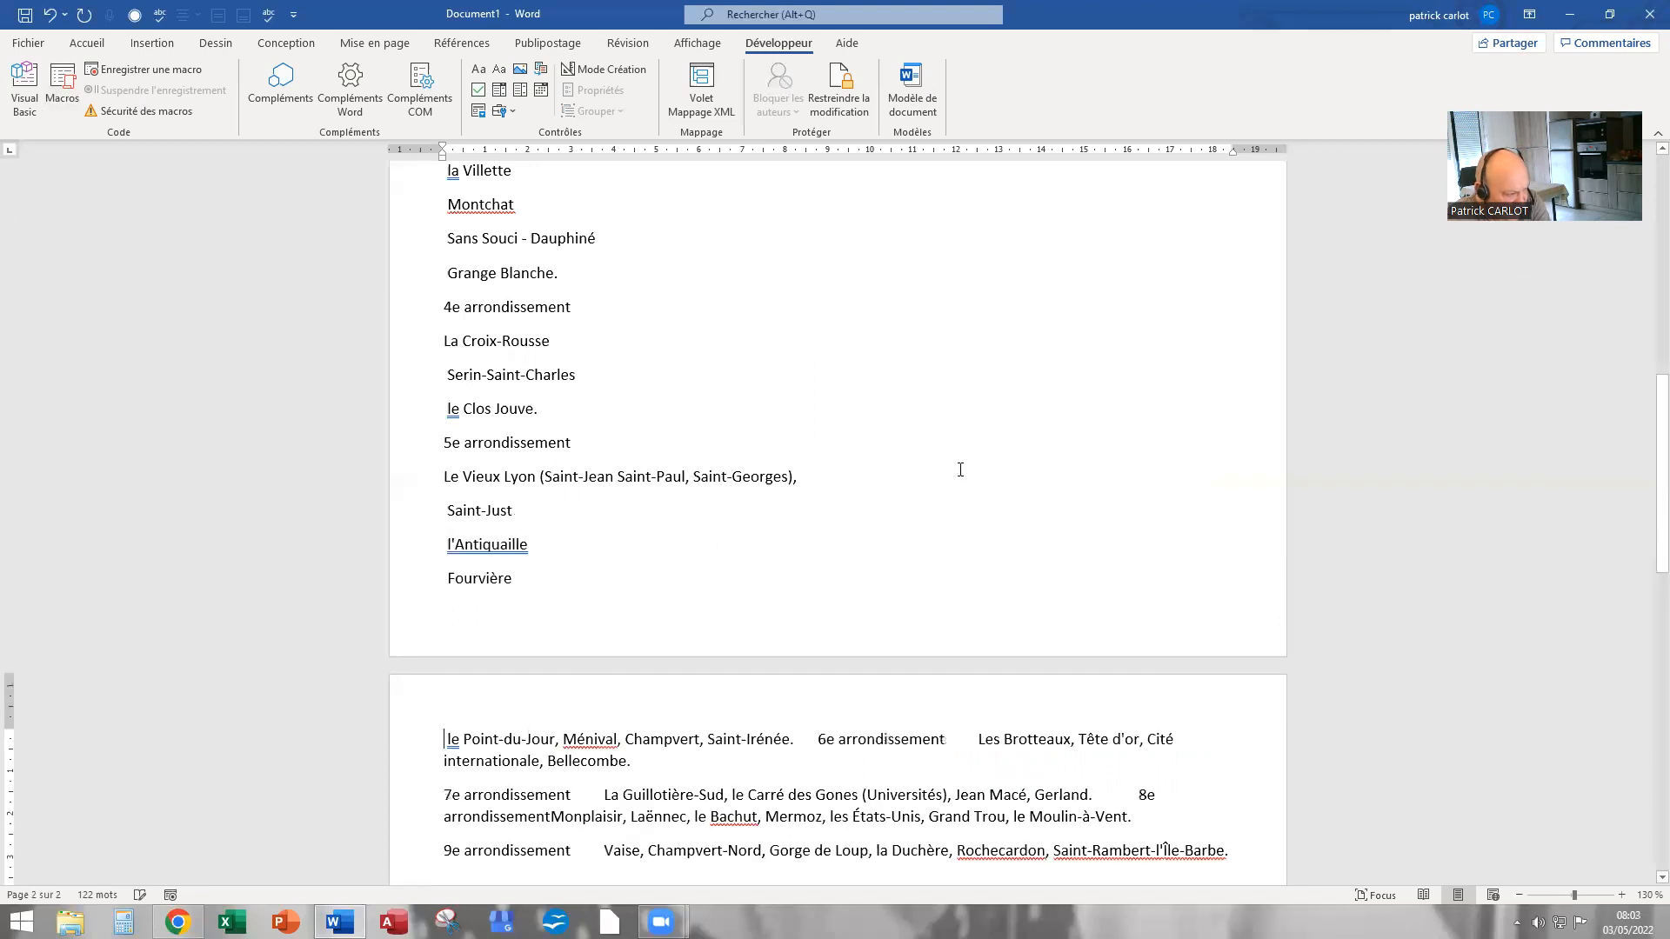
pyautogui.scroll(-4, 956, 472)
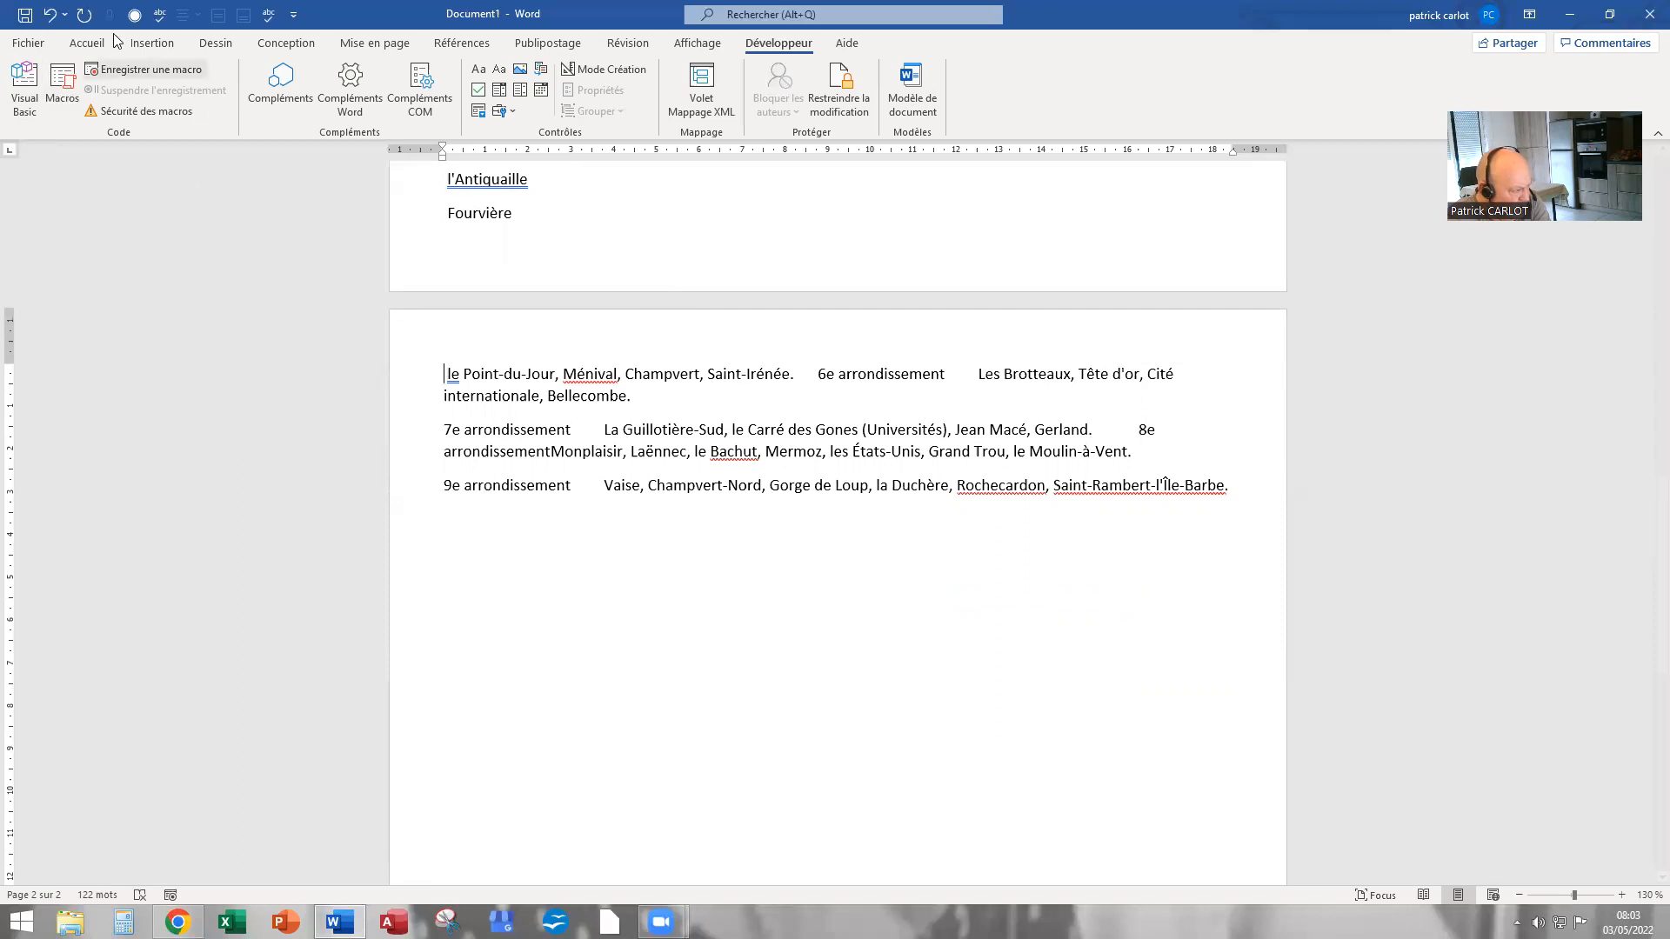
pyautogui.click(70, 97)
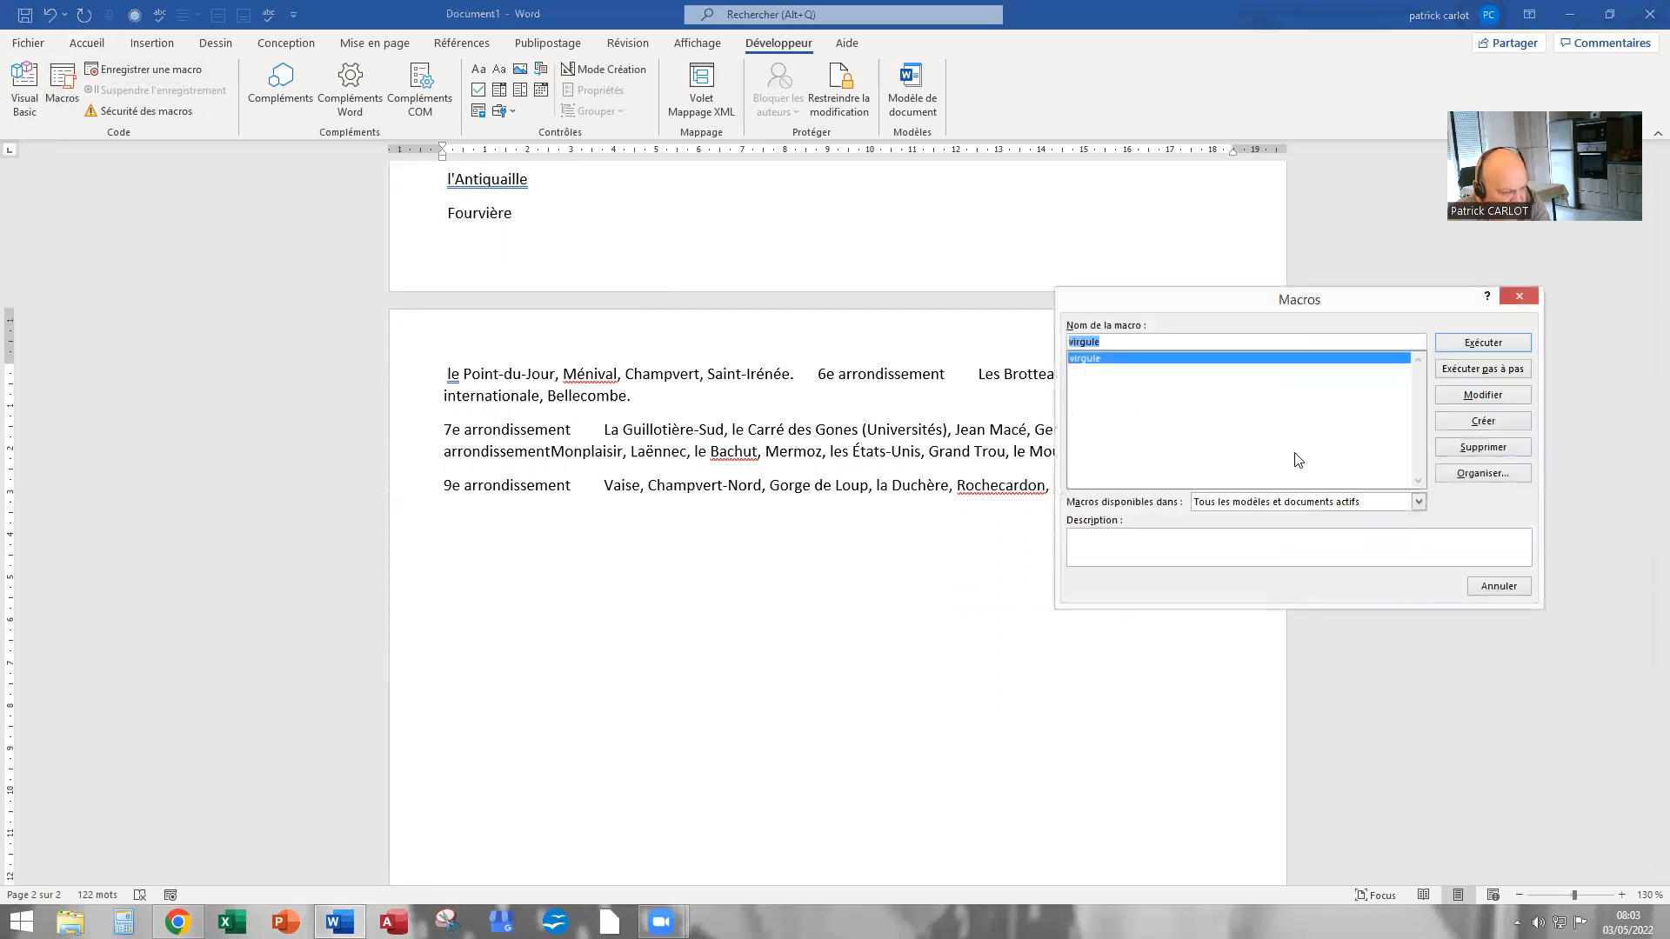
pyautogui.click(1452, 345)
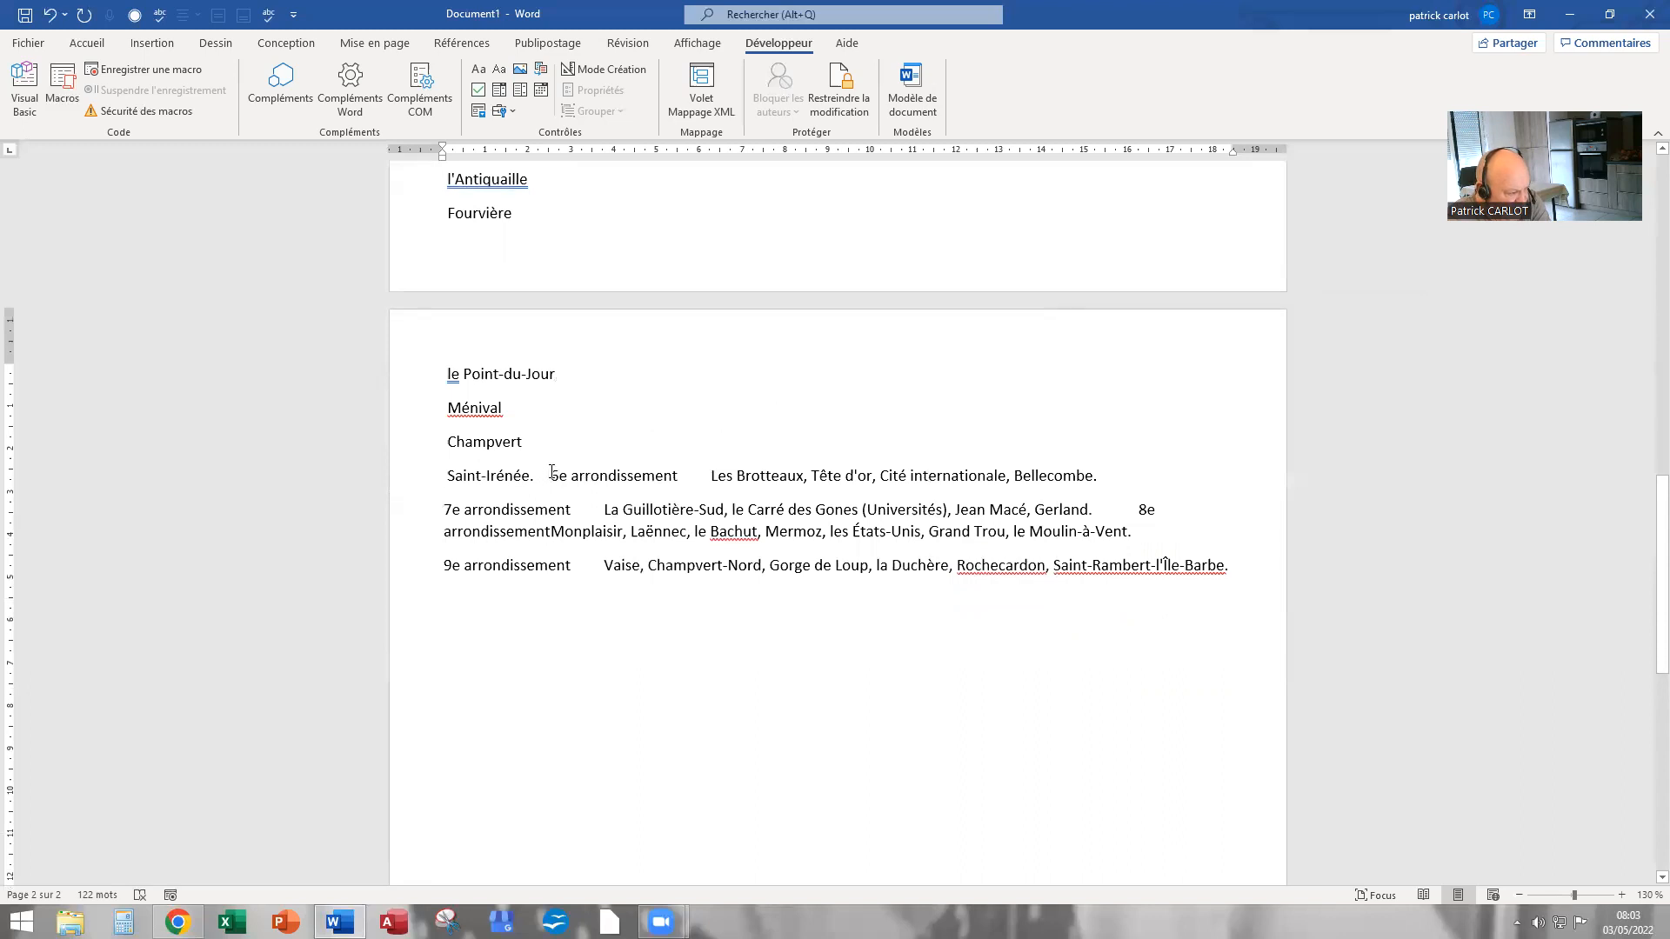
# Put "6e arrondissement" and "Les Brotteaux" on new lines, and run the virgule macro to split the 6e arrondissement quartiers
pyautogui.press('Return')
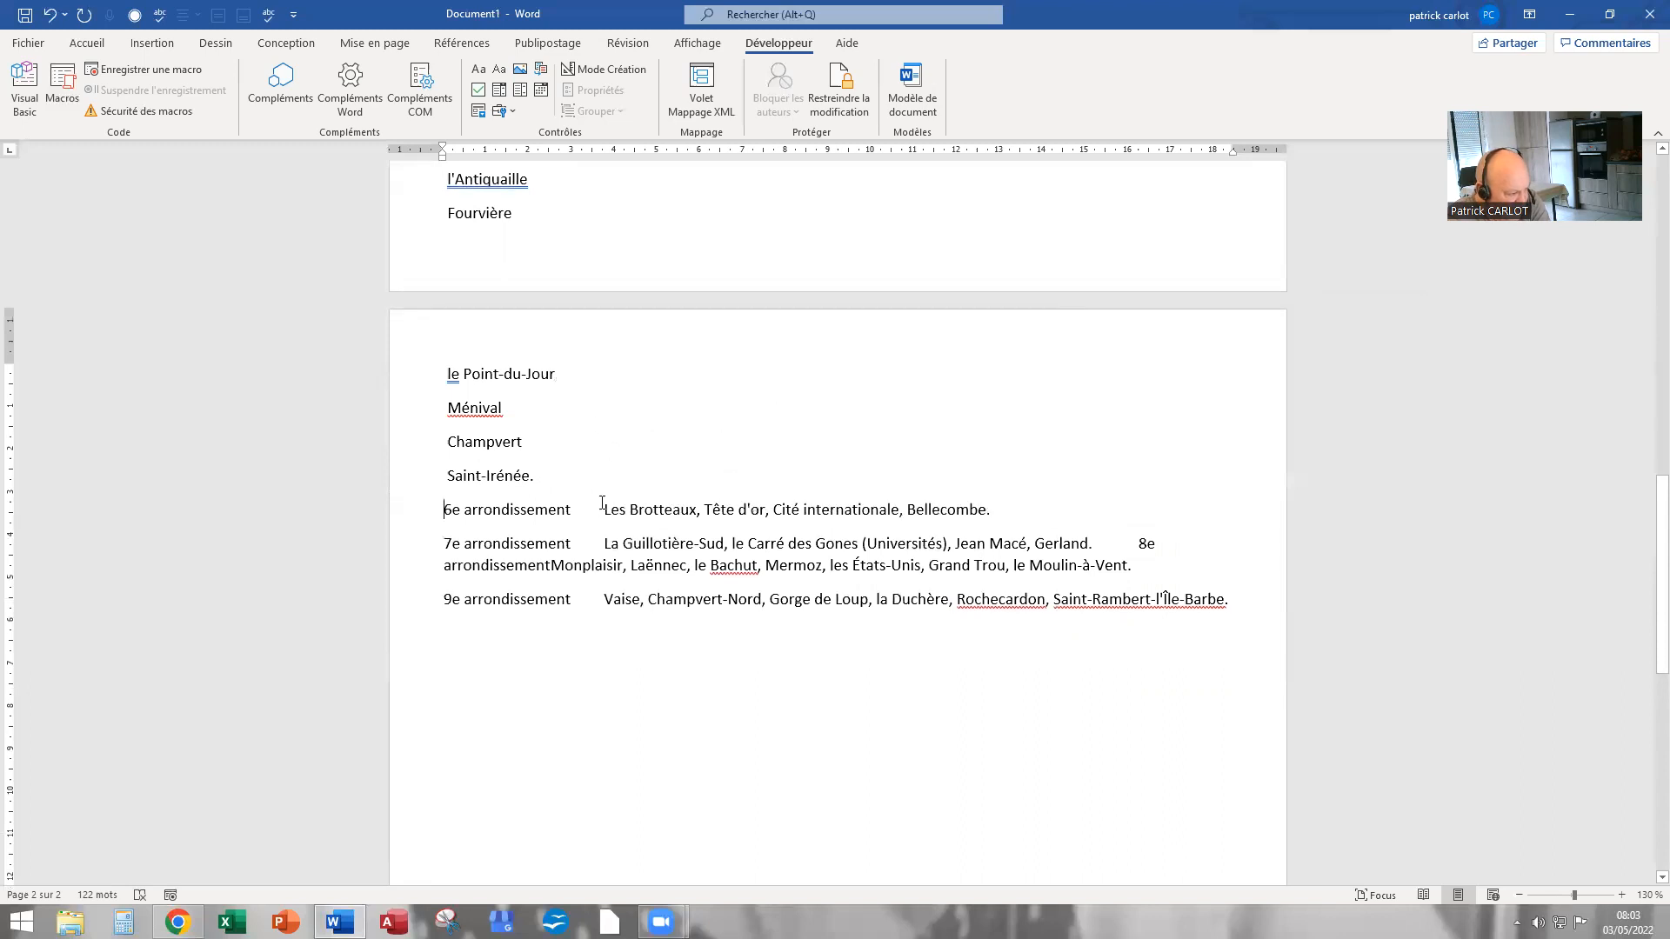
pyautogui.press('Return')
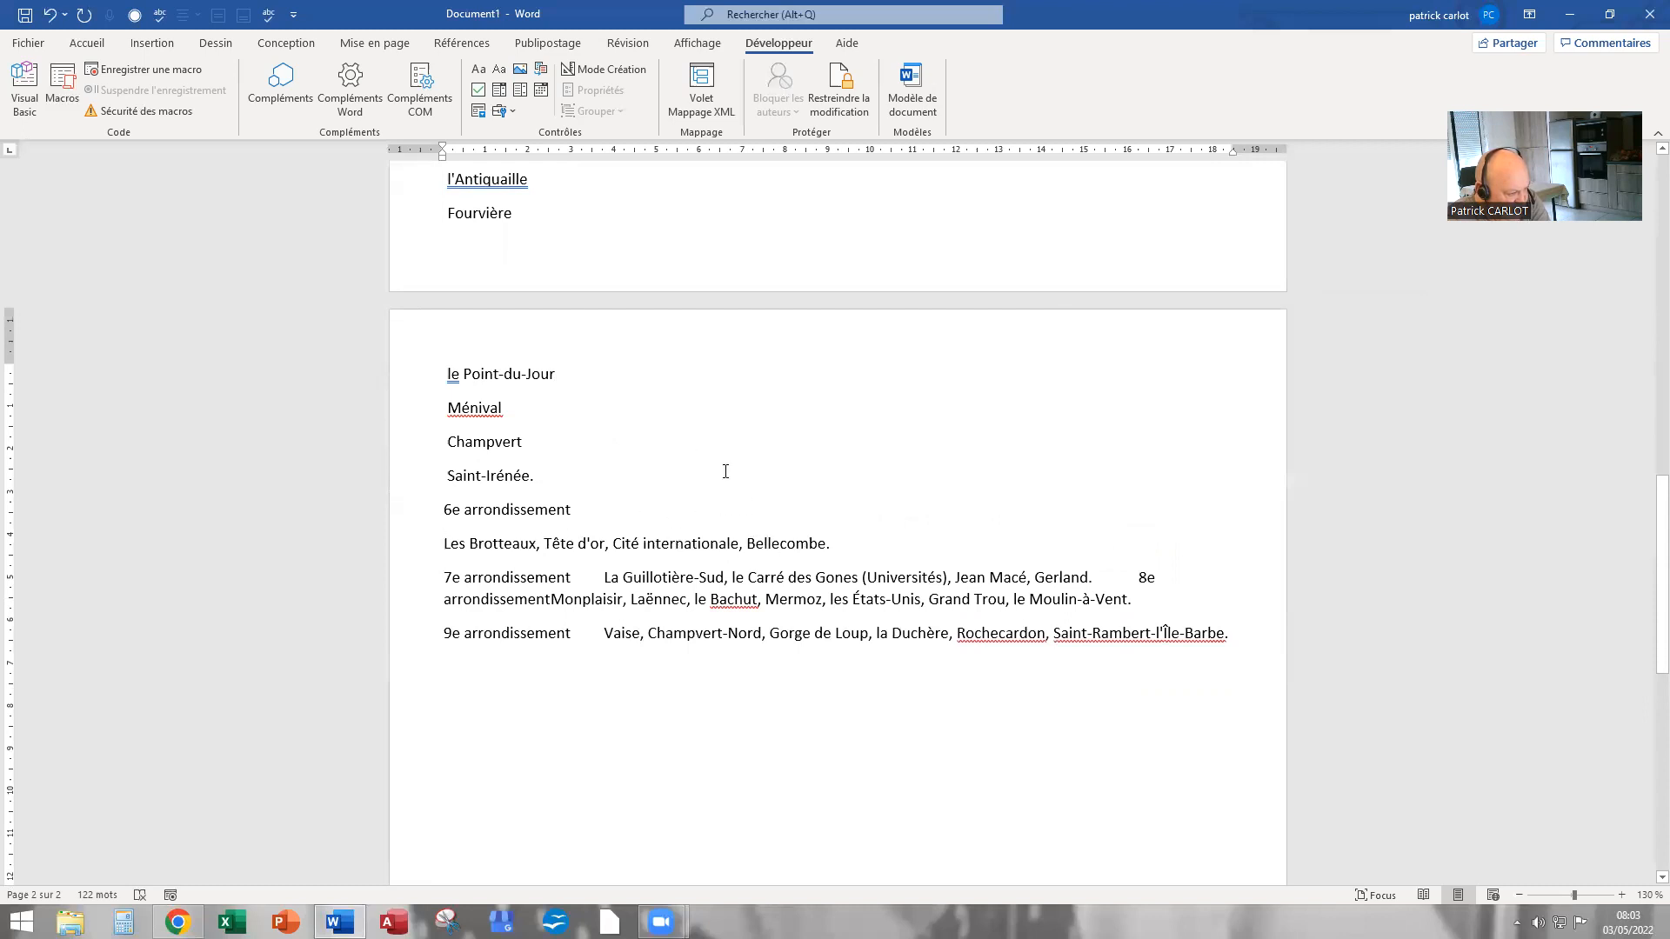
pyautogui.click(62, 91)
pyautogui.click(1469, 339)
# Break the line before "La Guillotière-Sud" and run the virgule macro to split the 7e arrondissement quartiers
pyautogui.scroll(-3, 794, 280)
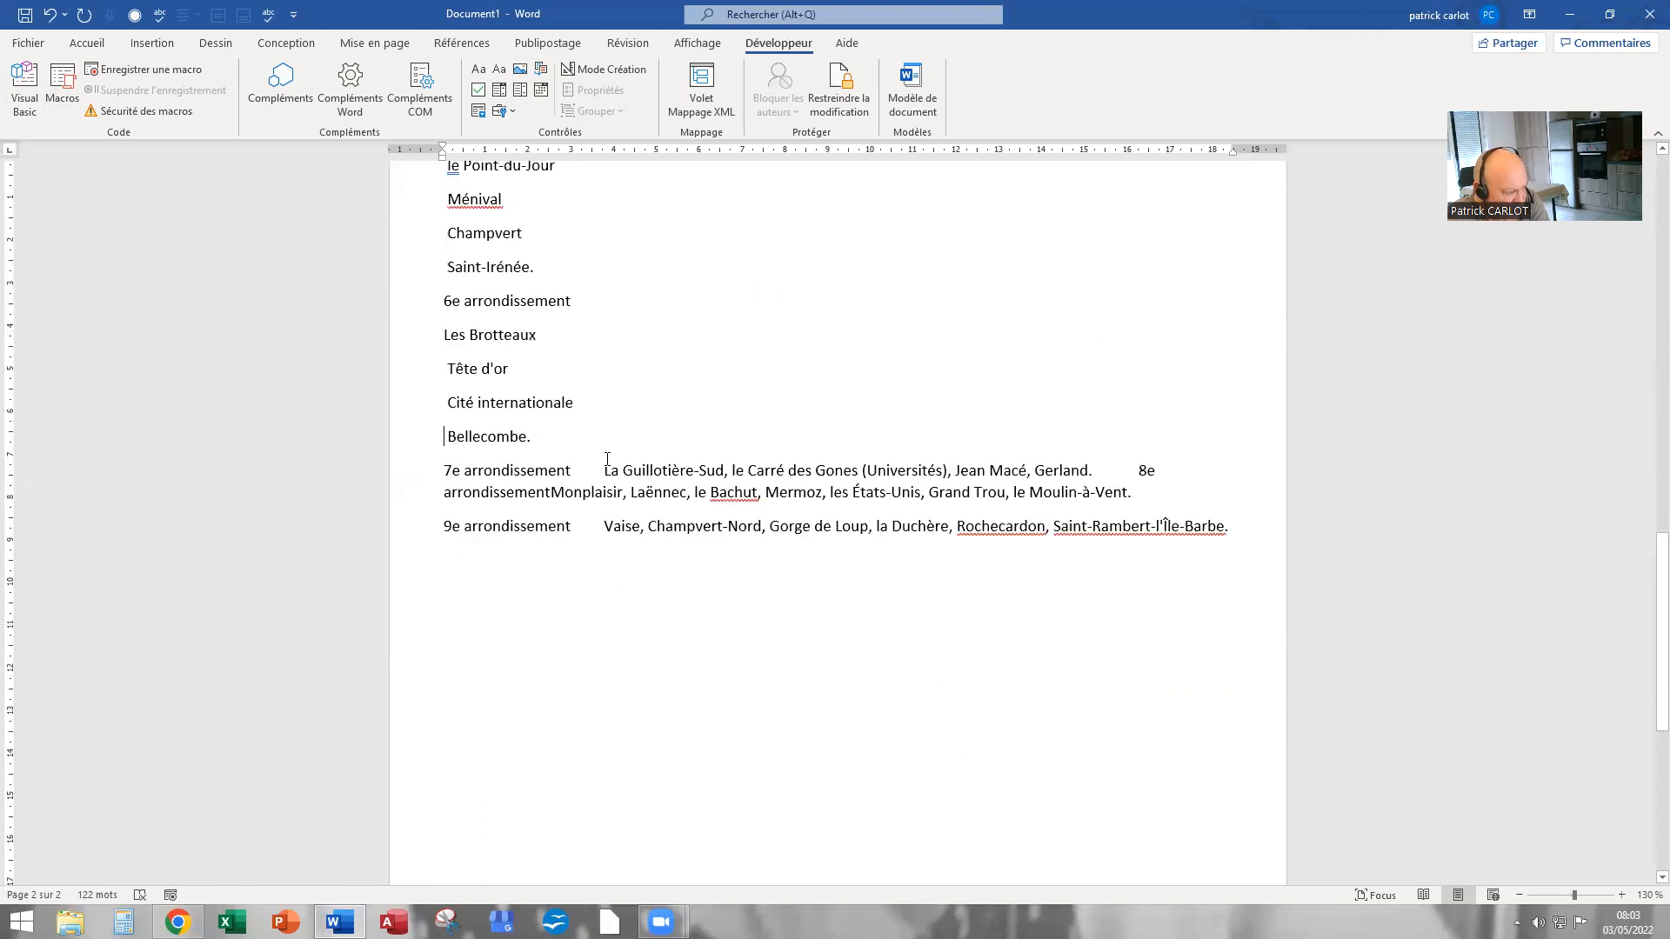
pyautogui.press('Return')
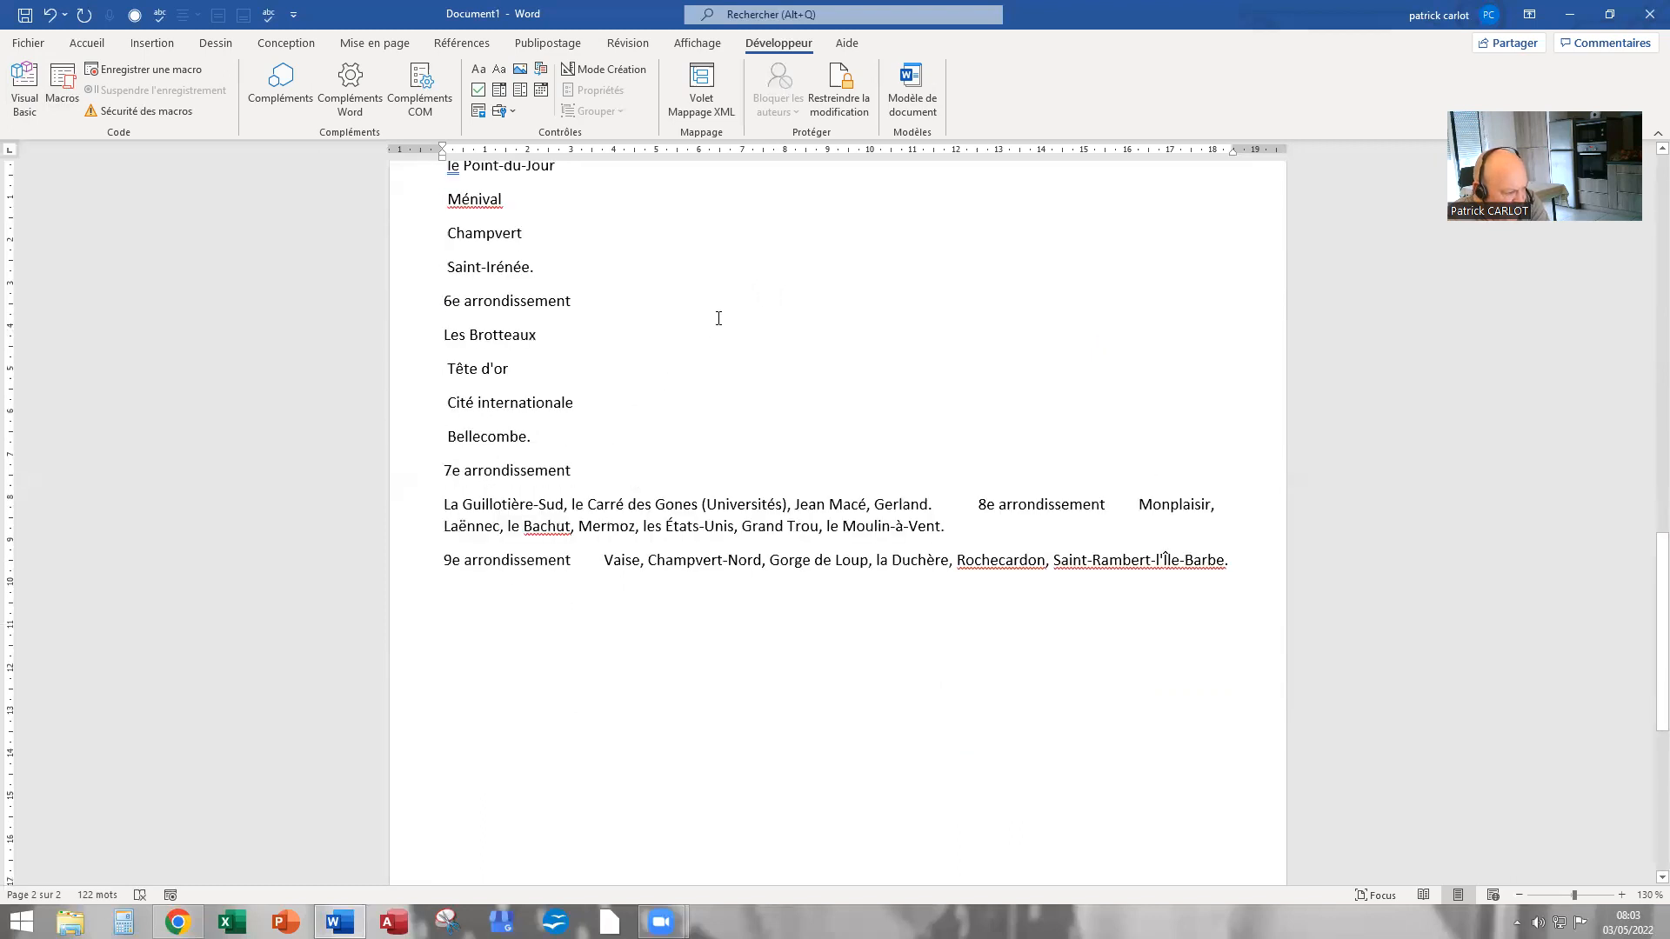
pyautogui.click(62, 87)
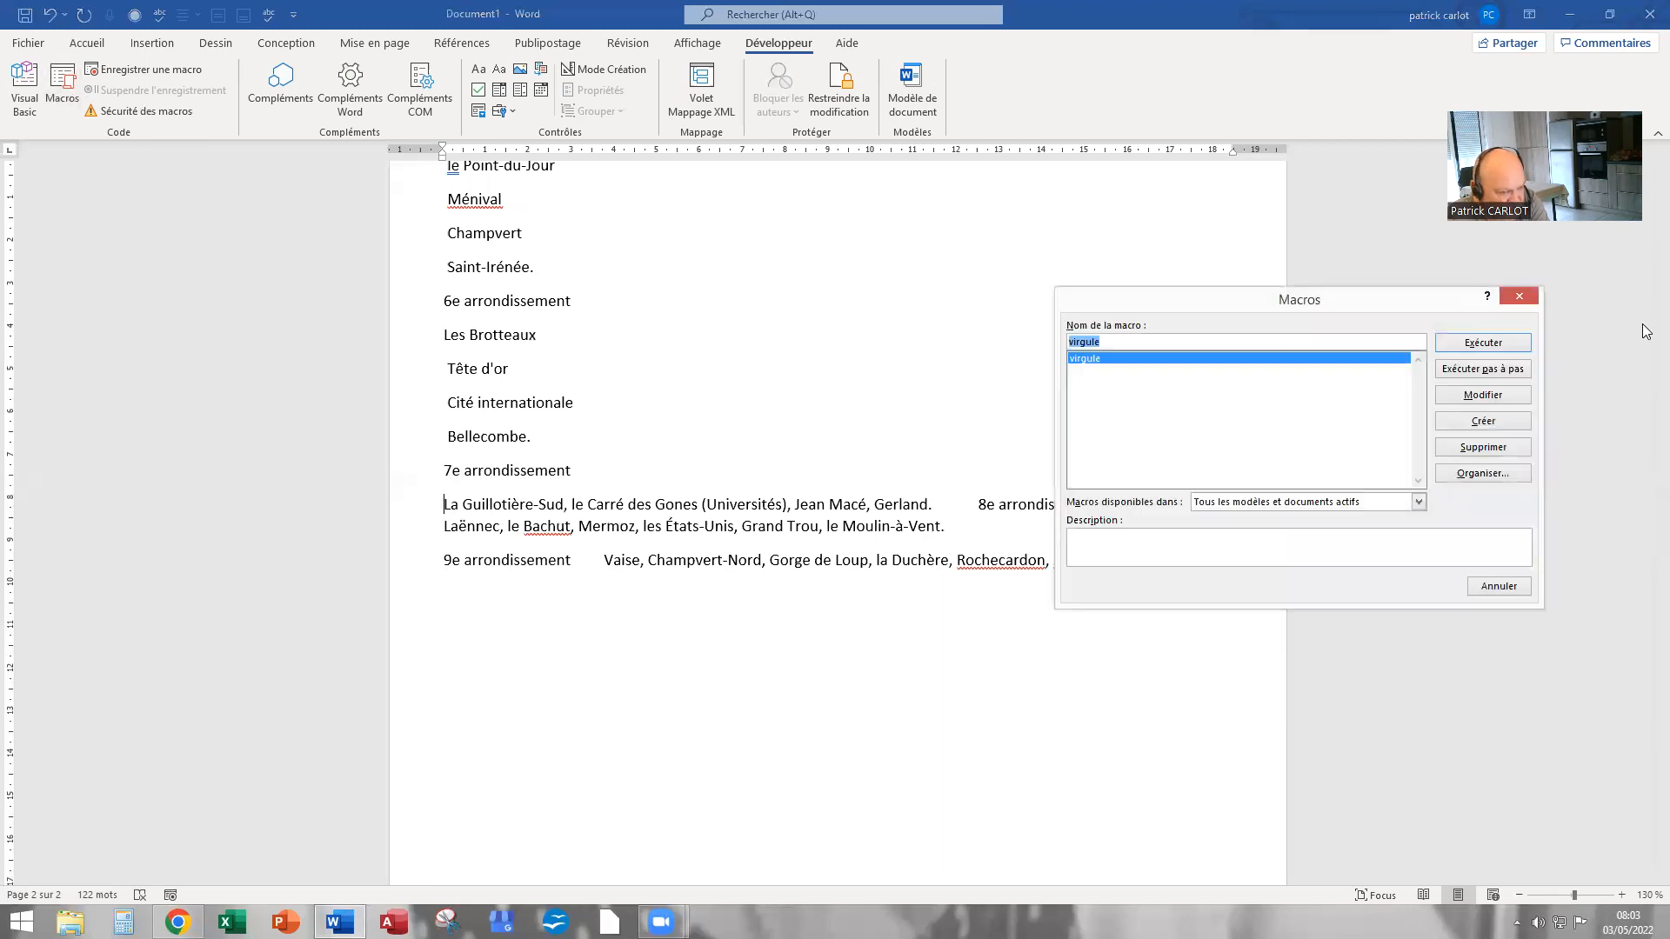
pyautogui.click(1483, 342)
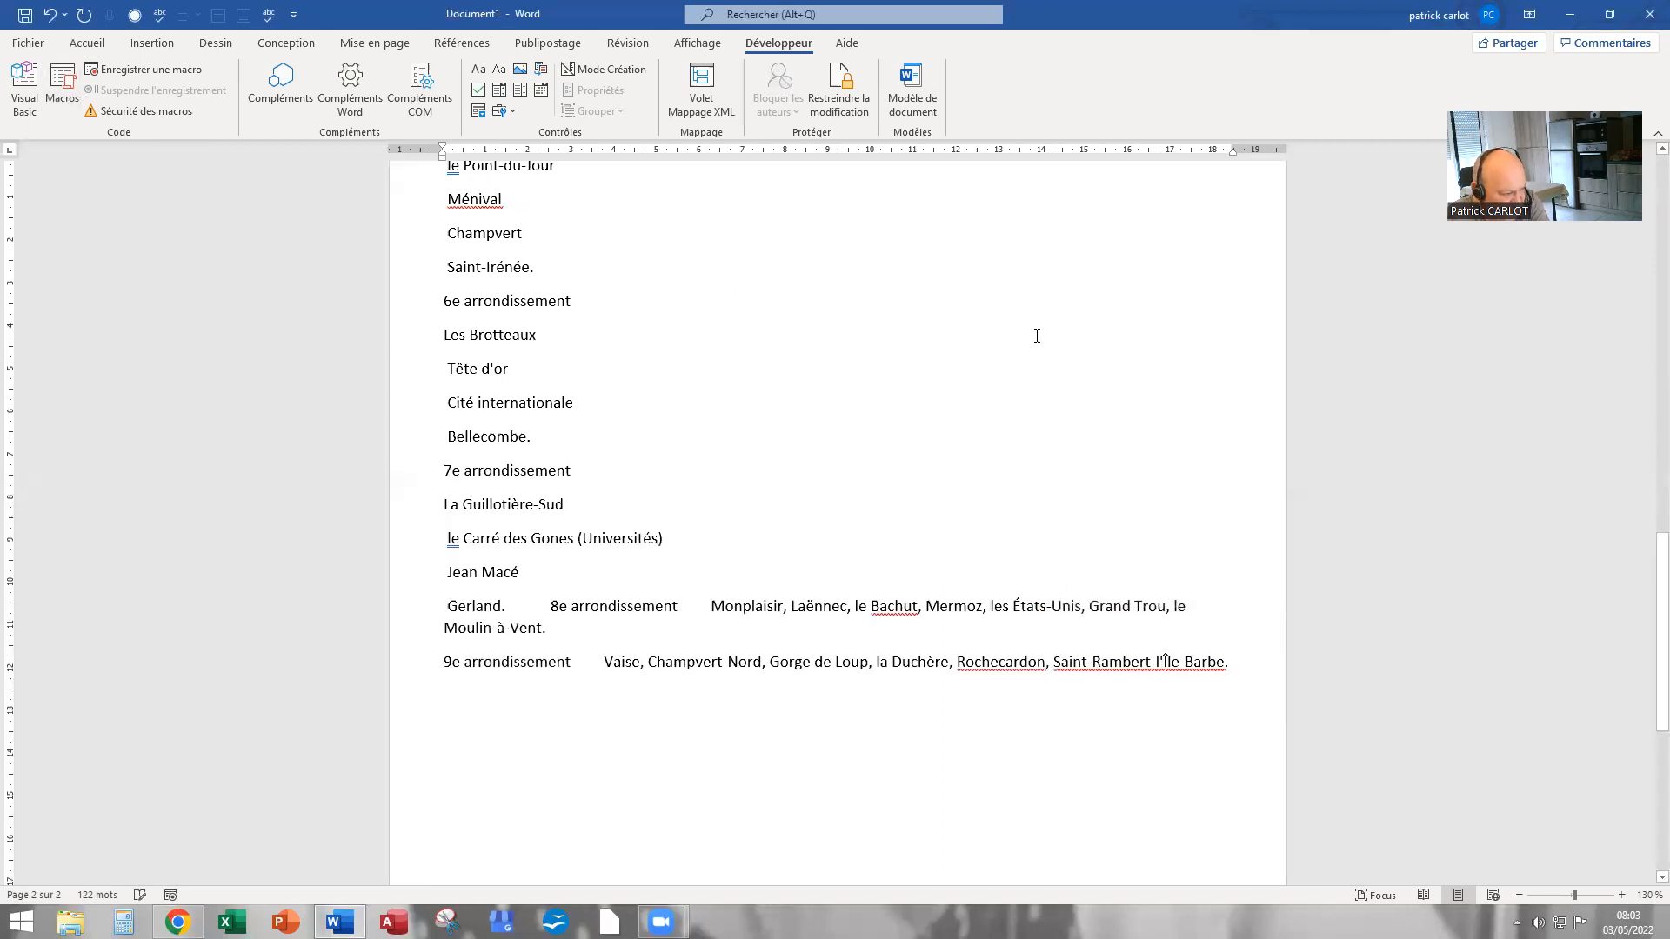
# Put "8e arrondissement" on its own line and start "Monplaisir" on a new line below it
pyautogui.scroll(-2, 1036, 336)
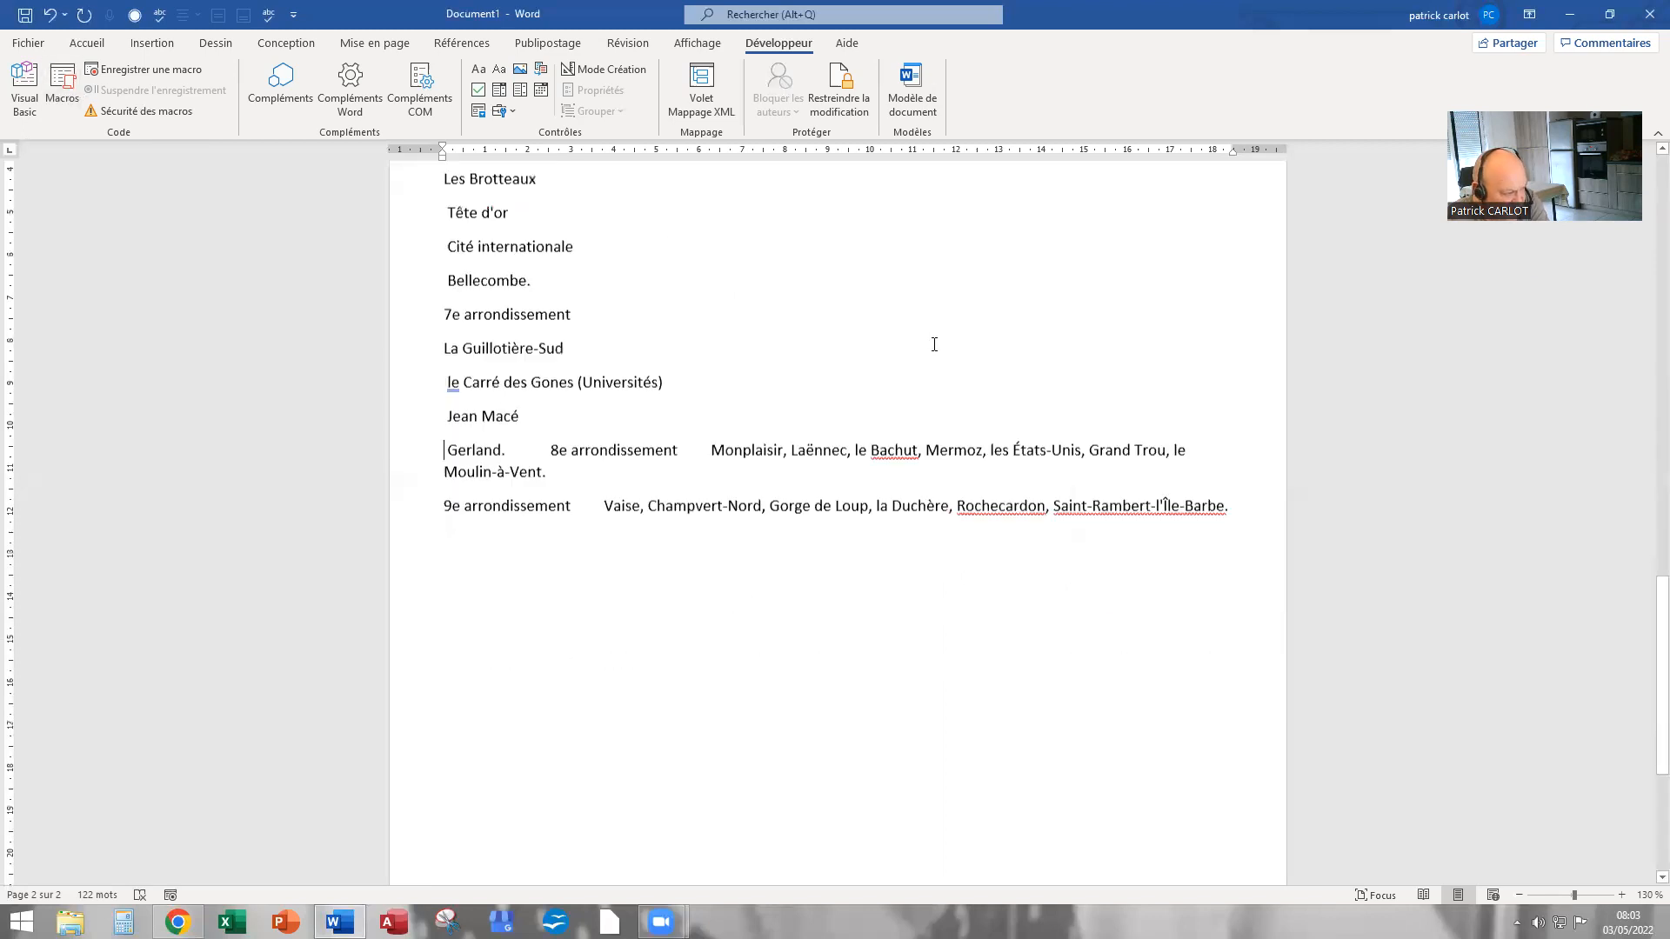
pyautogui.click(548, 450)
pyautogui.press('Return')
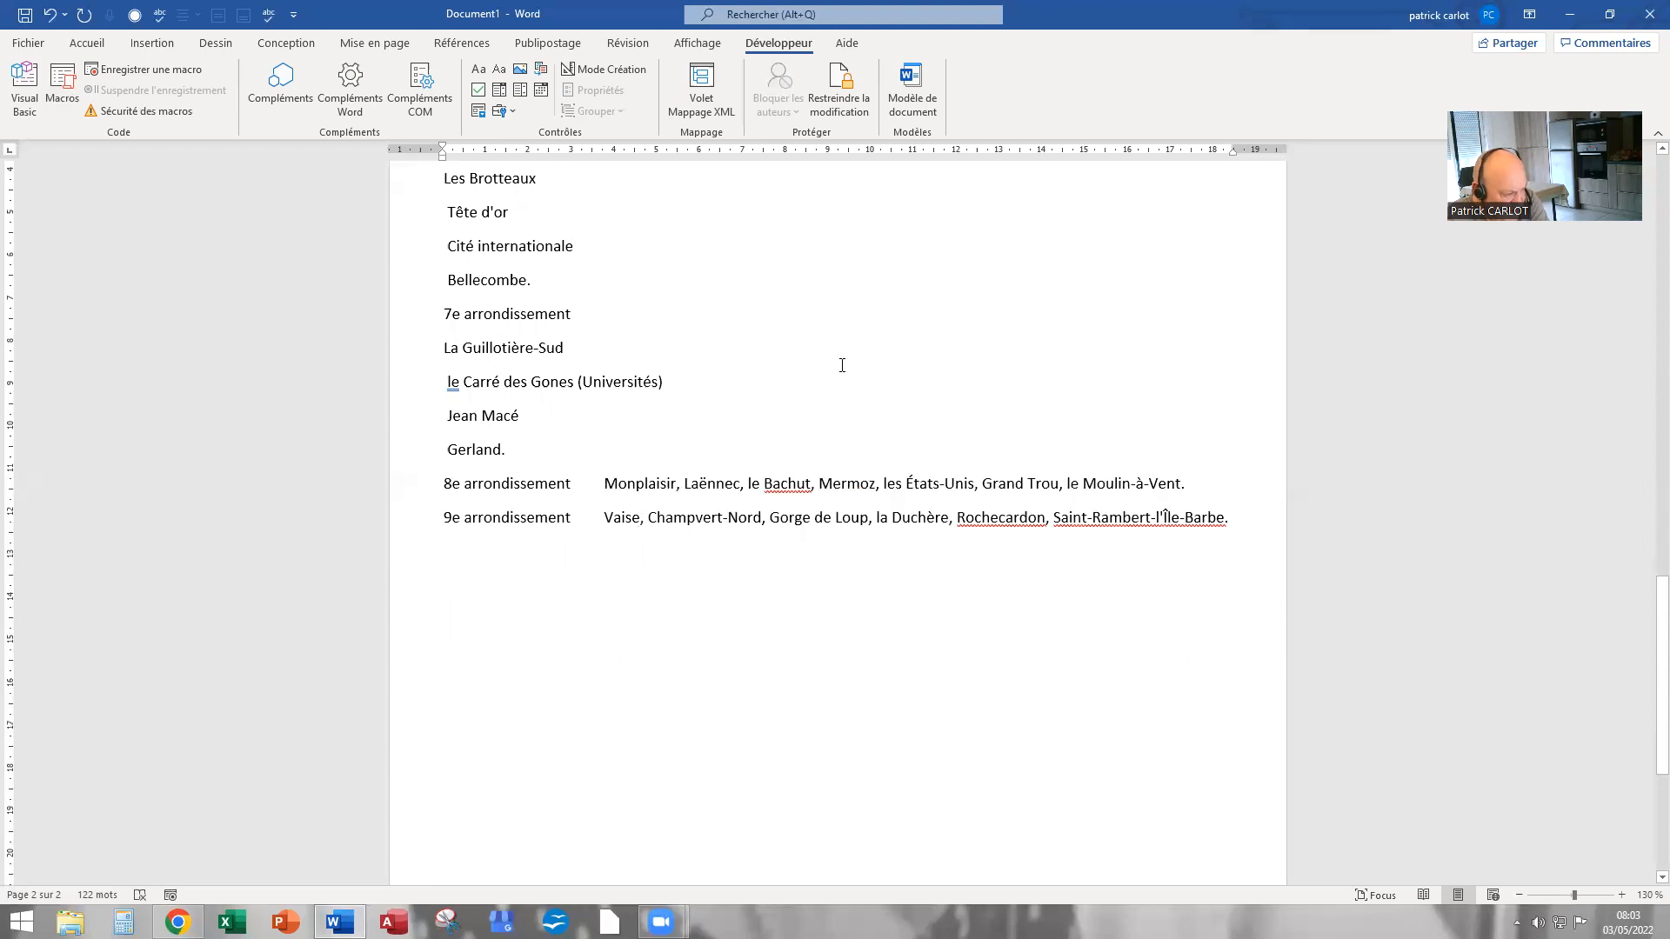
pyautogui.press('Return')
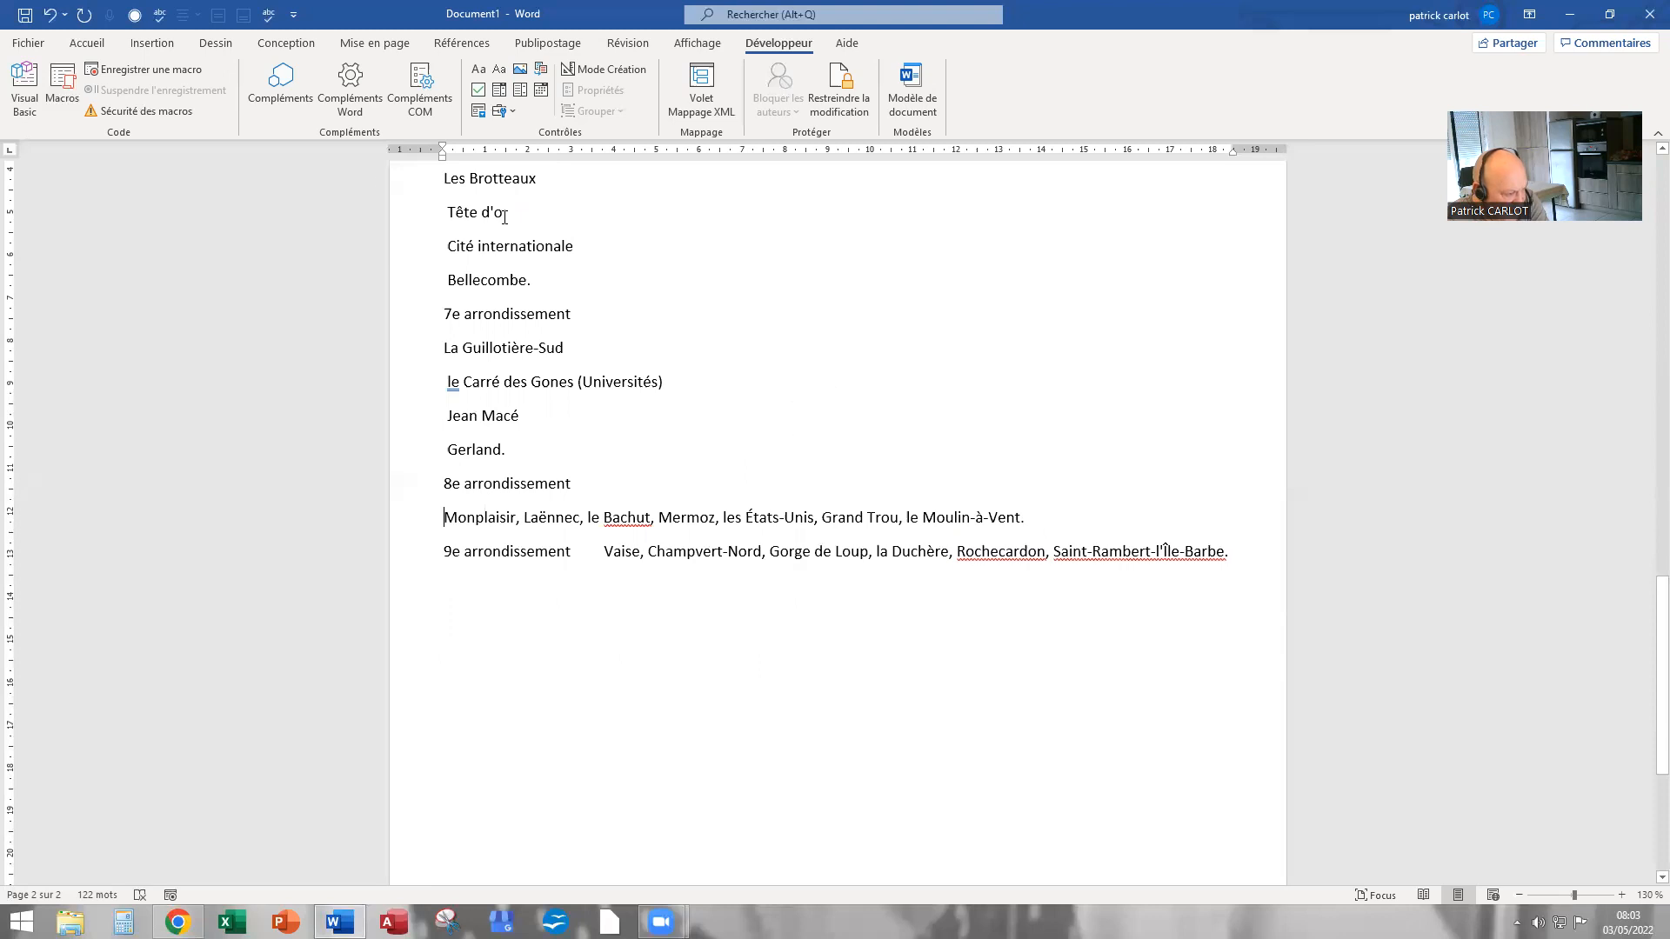
# Run the virgule macro twice from "Monplaisir" to put the 8e arrondissement quartiers on separate lines
pyautogui.click(62, 87)
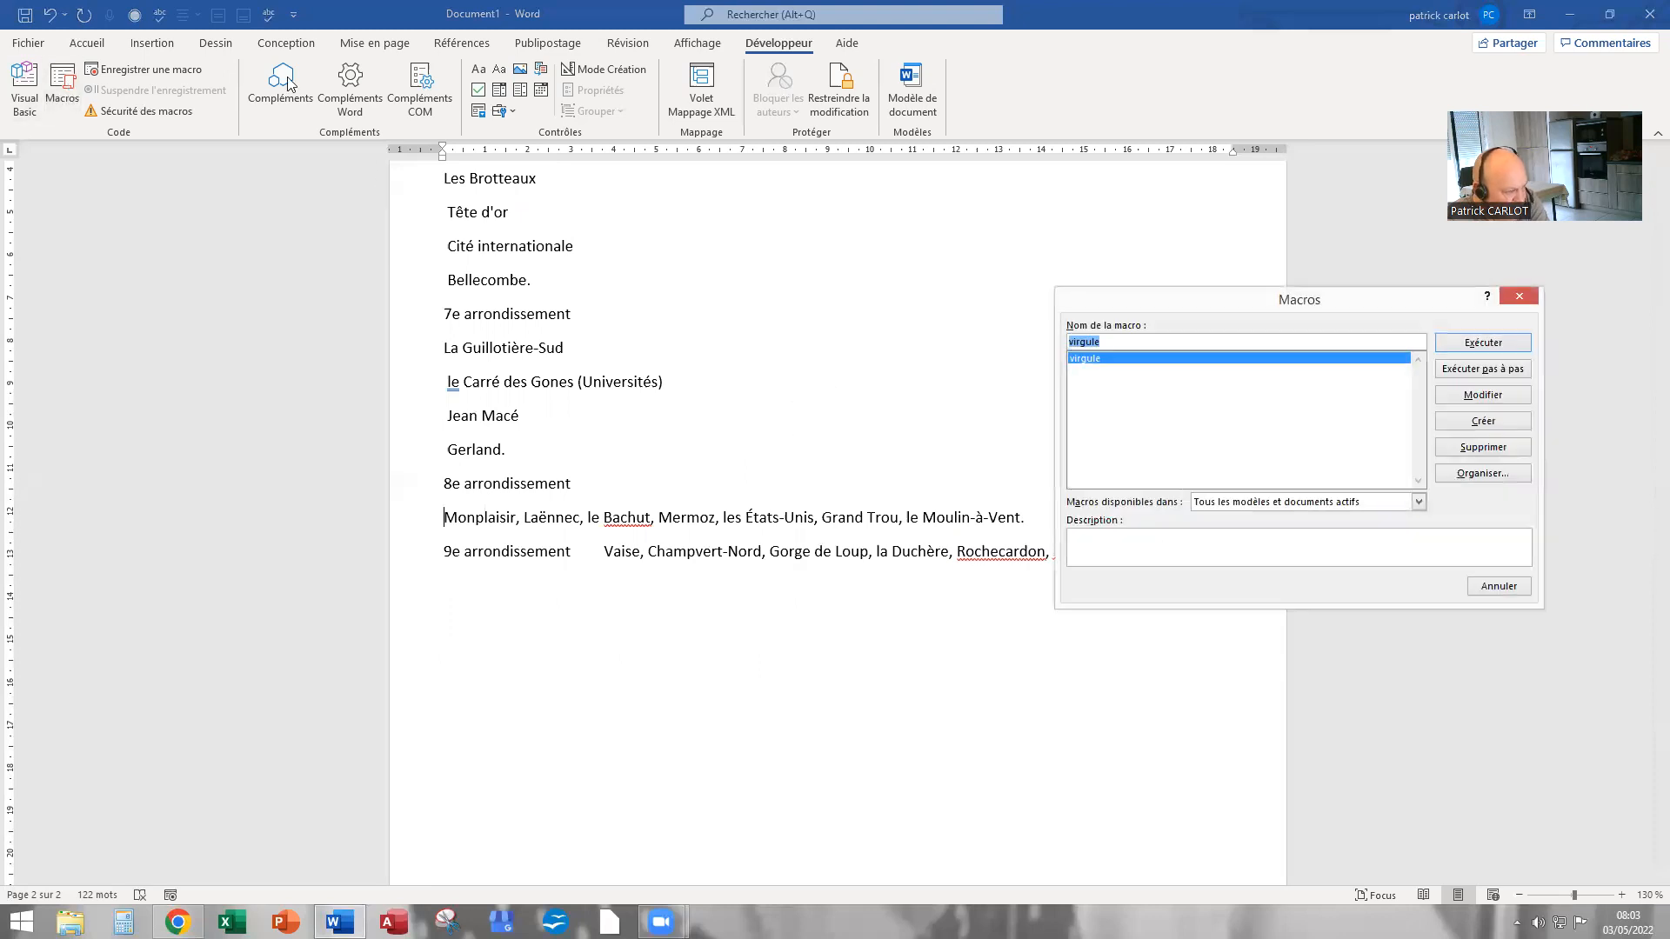
pyautogui.click(1483, 342)
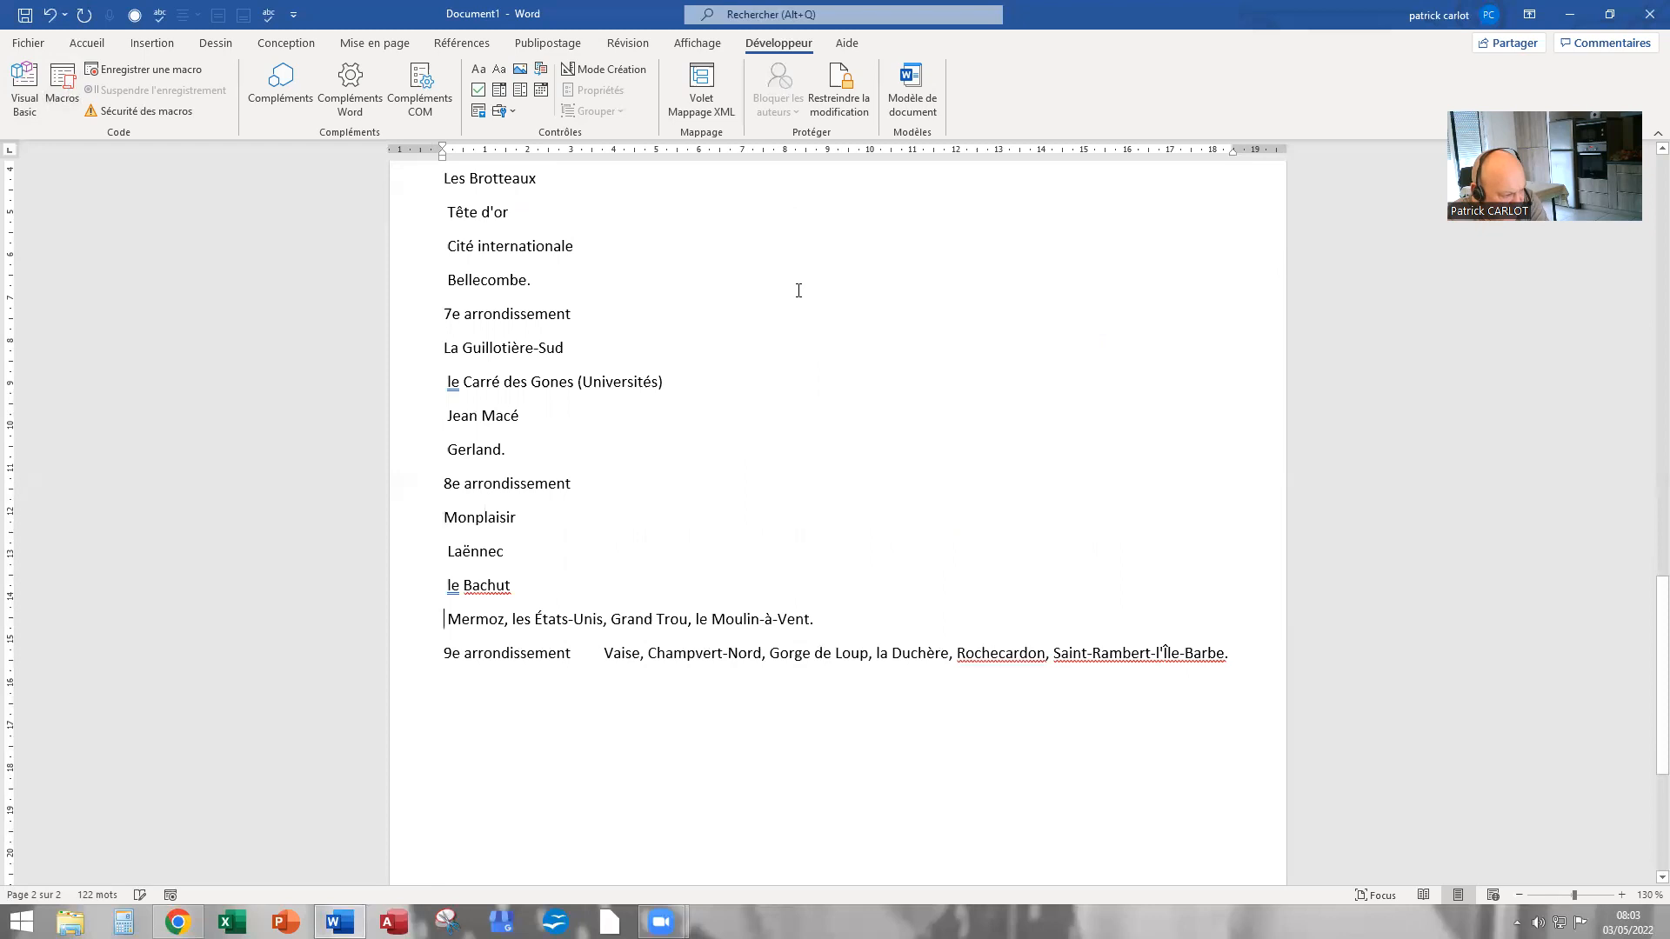
pyautogui.scroll(-1, 783, 268)
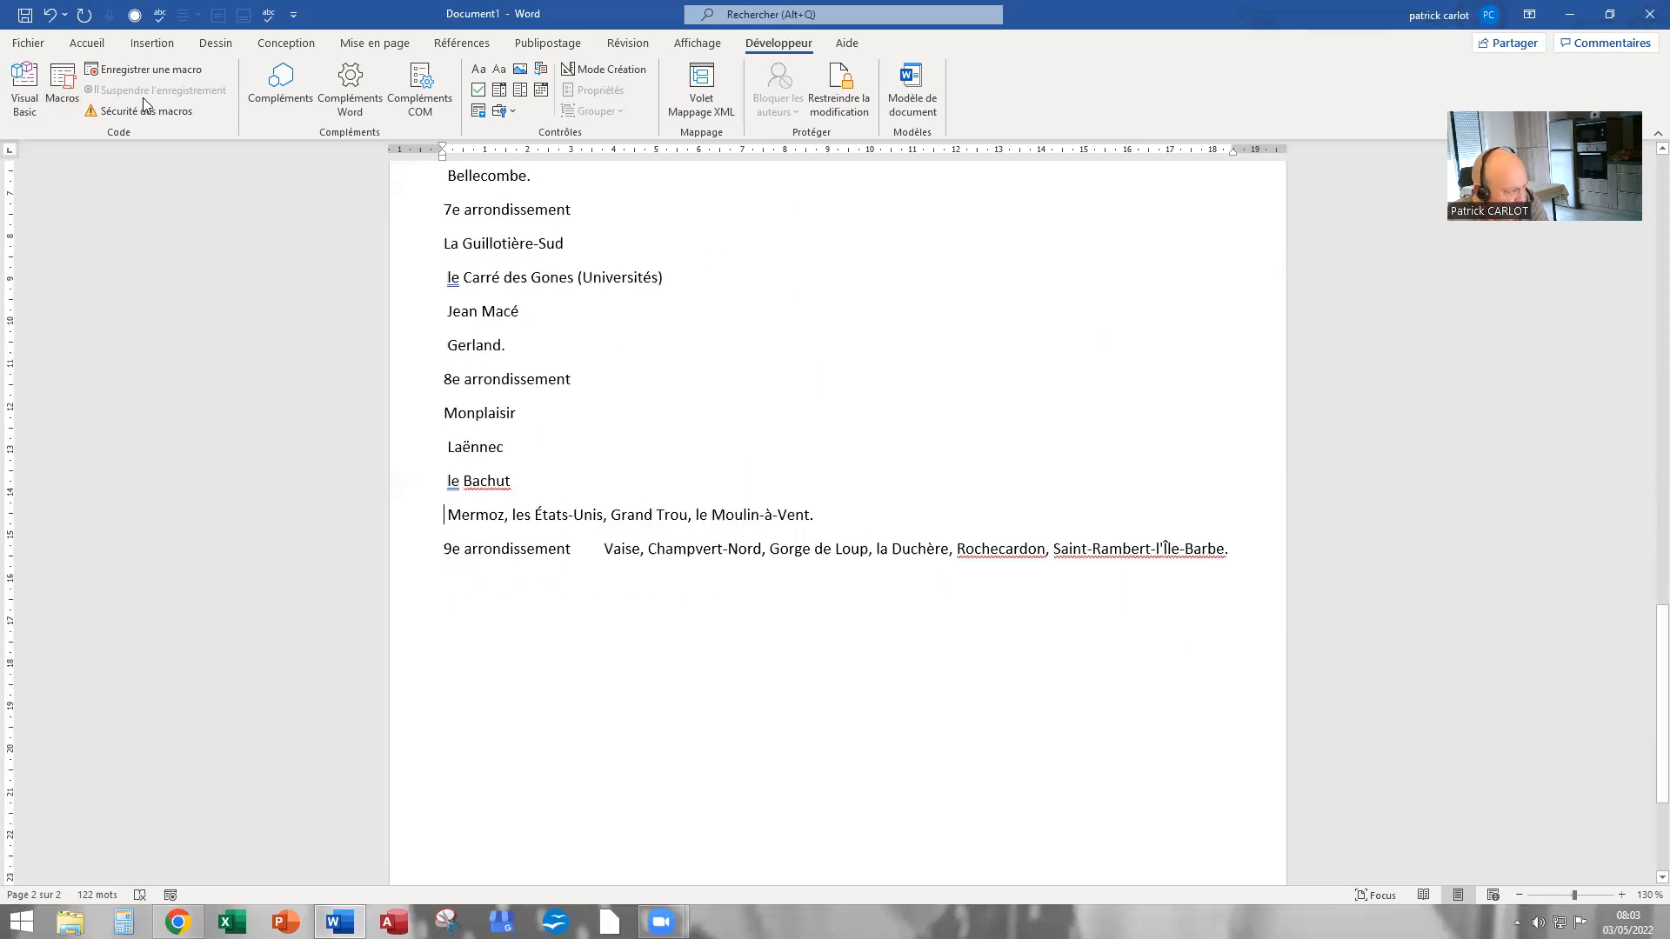
pyautogui.click(62, 82)
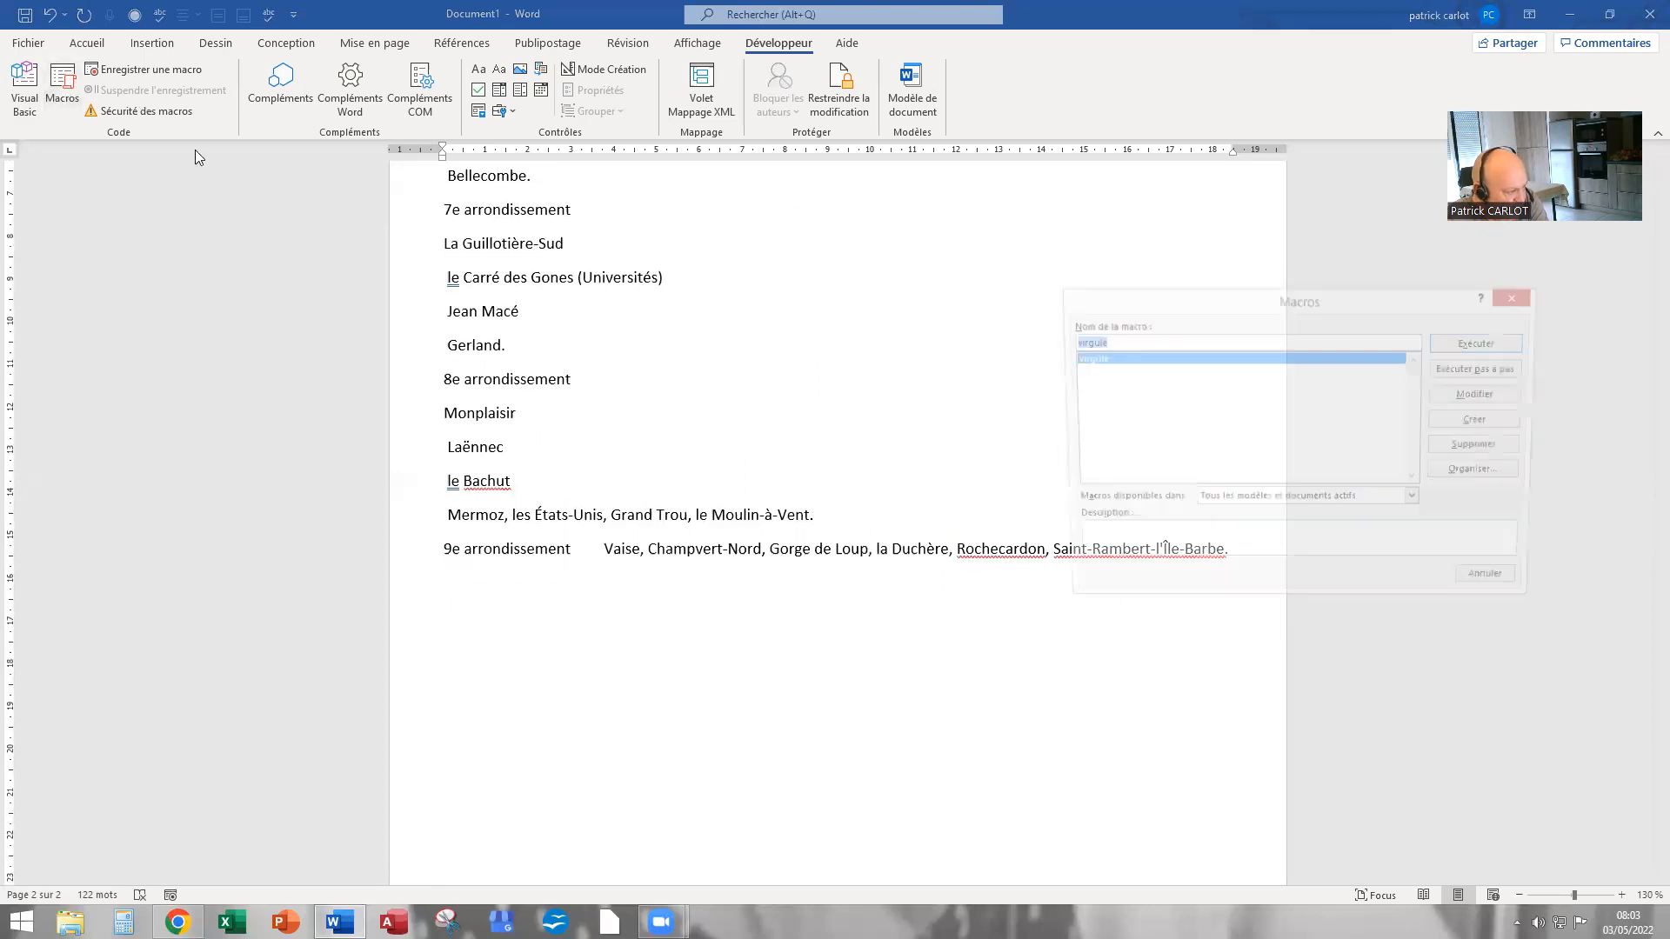
pyautogui.click(1460, 345)
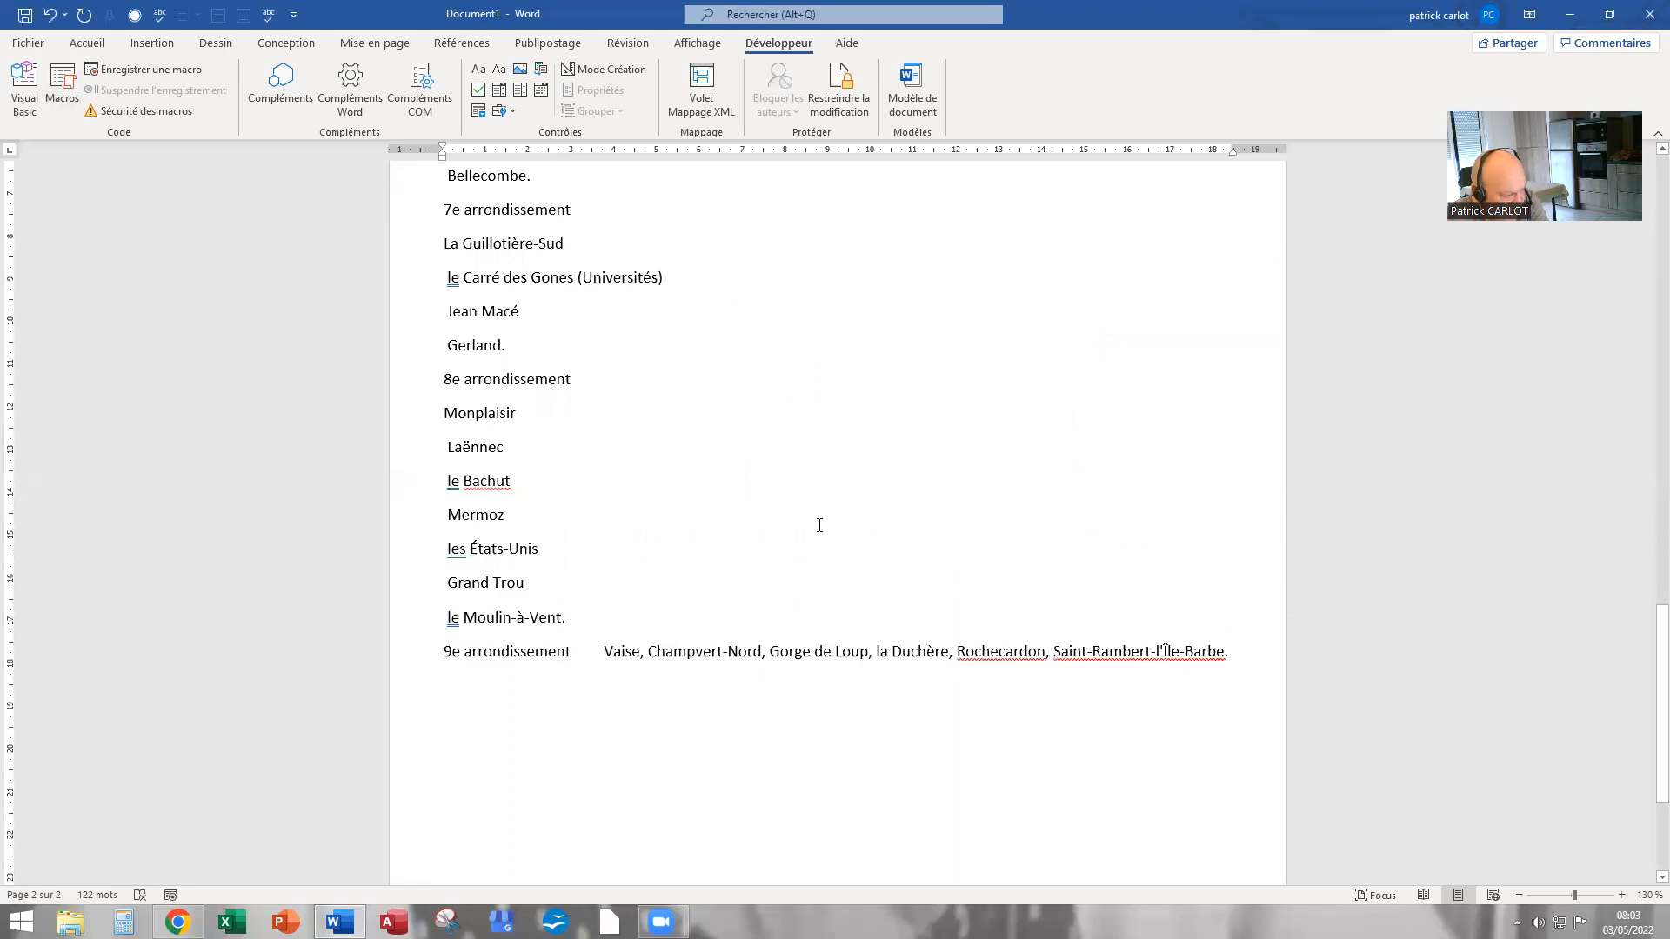
# Start "Vaise" on a new line below "9e arrondissement" and run the virgule macro twice to split the 9e arrondissement quartiers
pyautogui.scroll(-1, 645, 533)
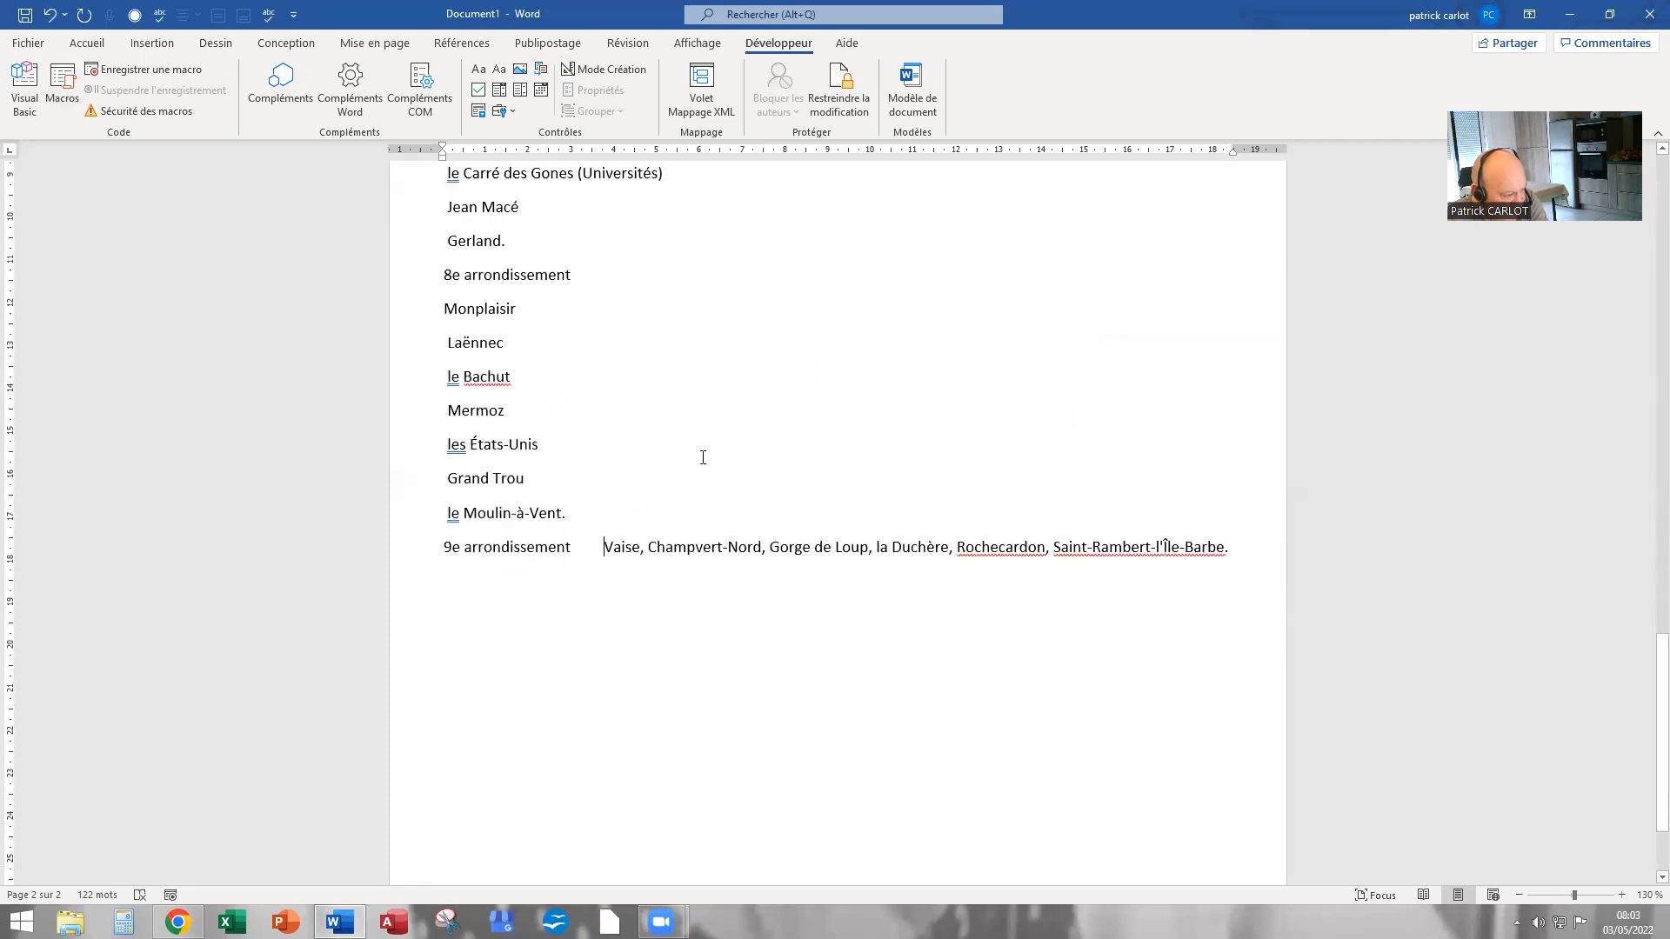
pyautogui.click(603, 547)
pyautogui.press('Return')
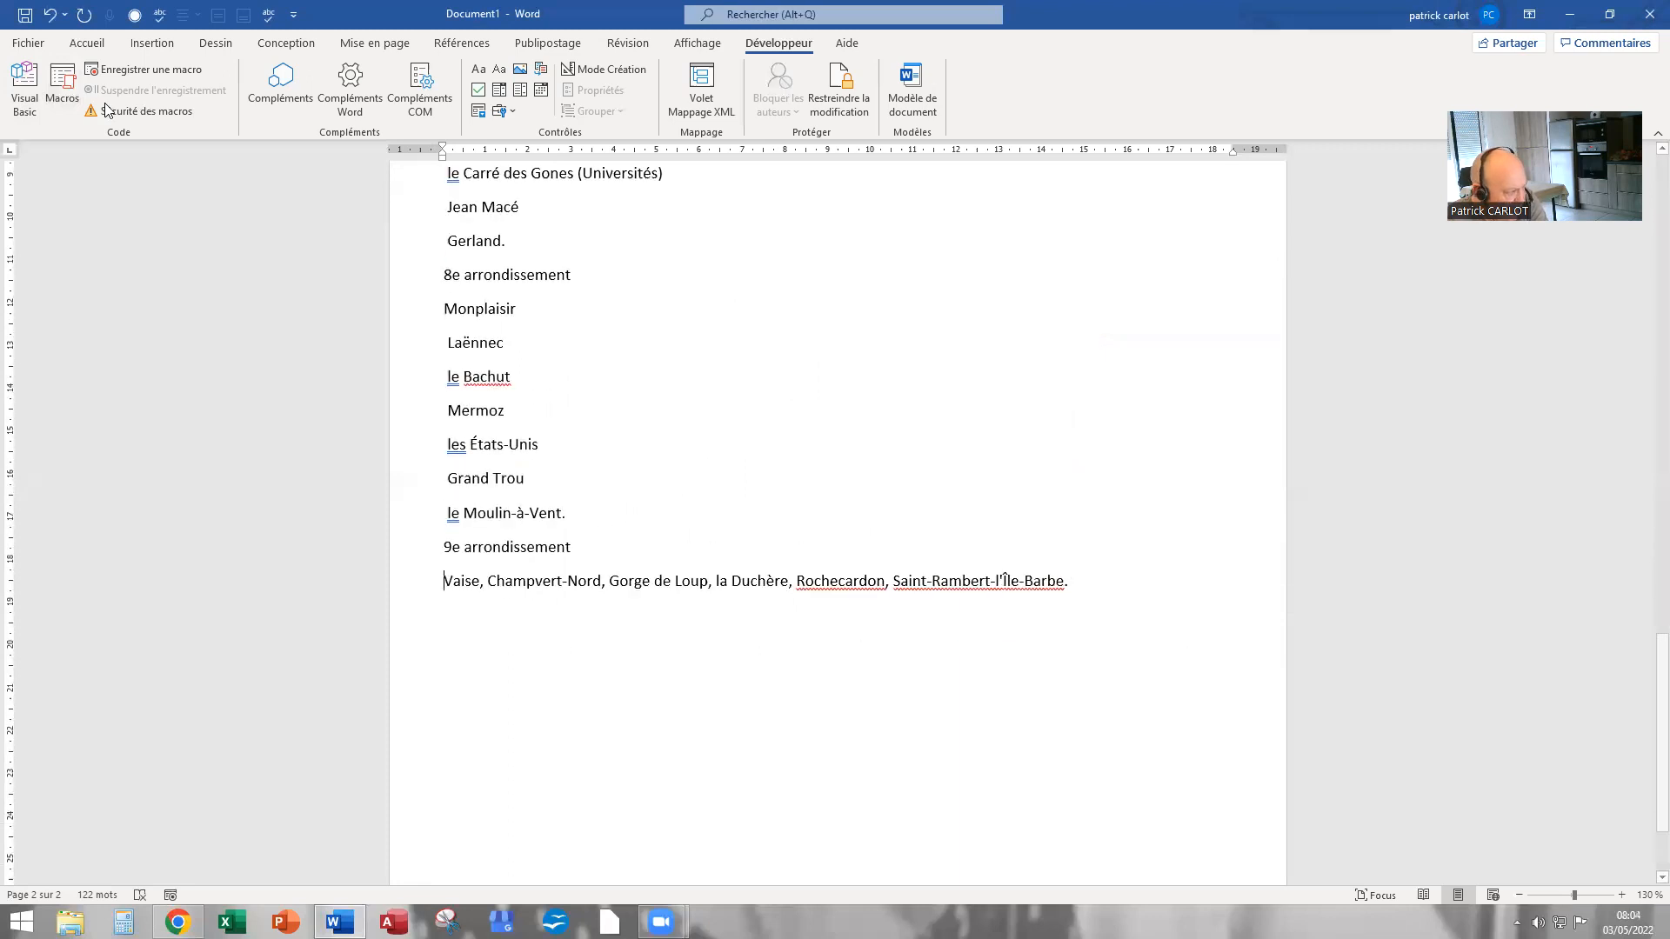
pyautogui.click(64, 92)
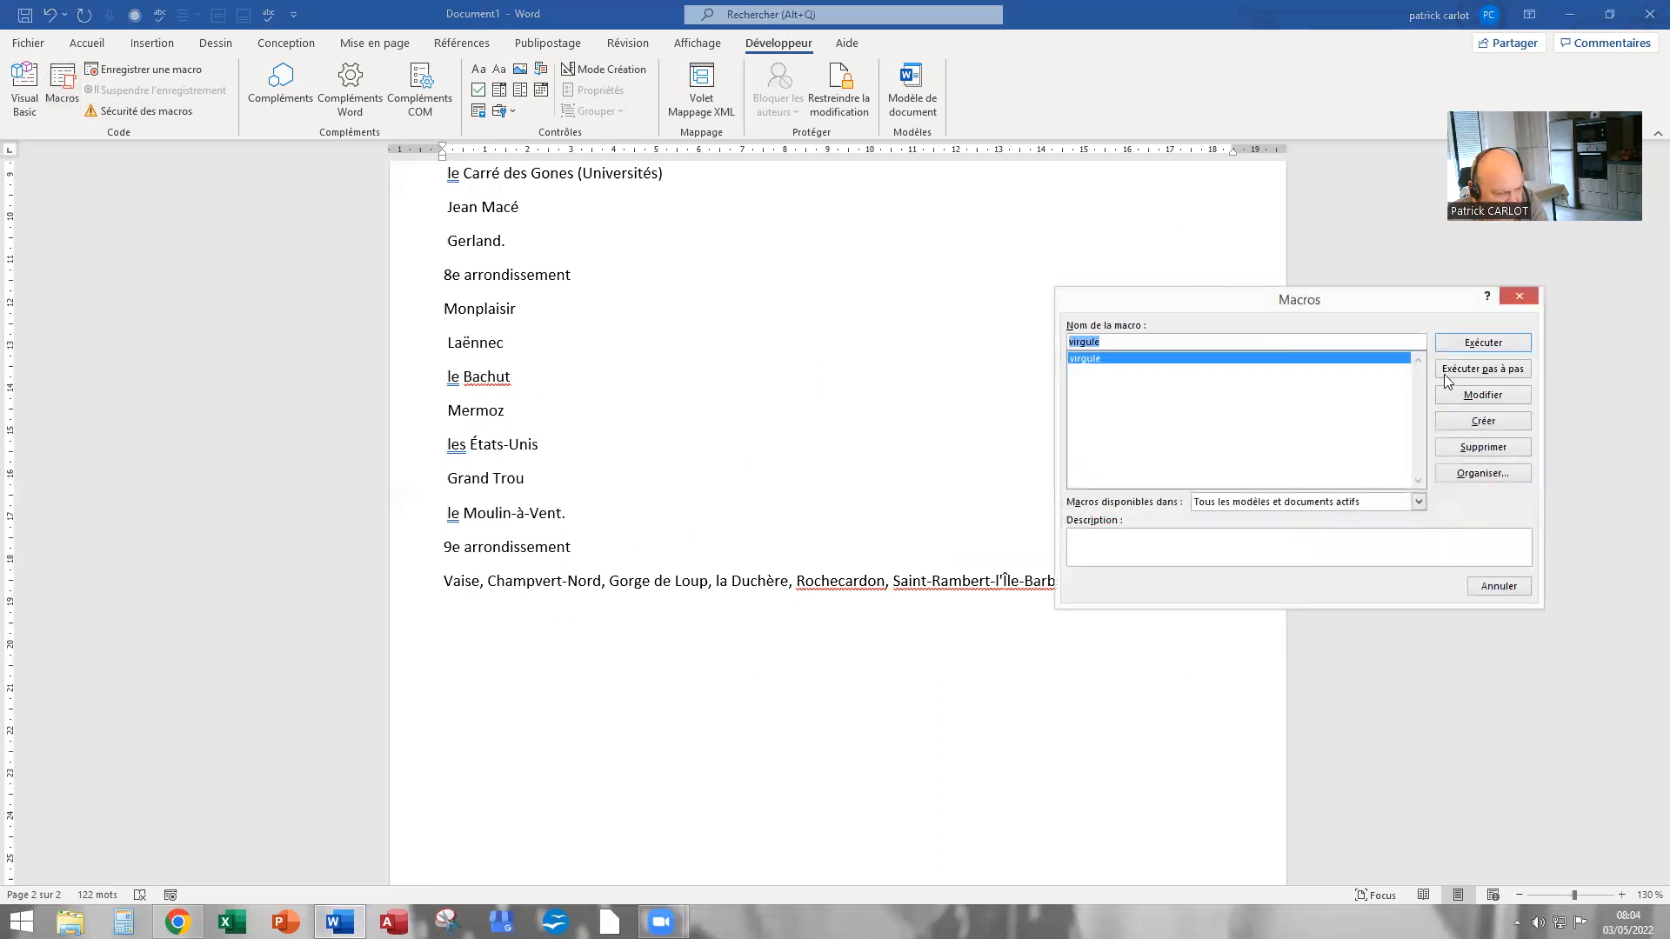
pyautogui.click(1482, 343)
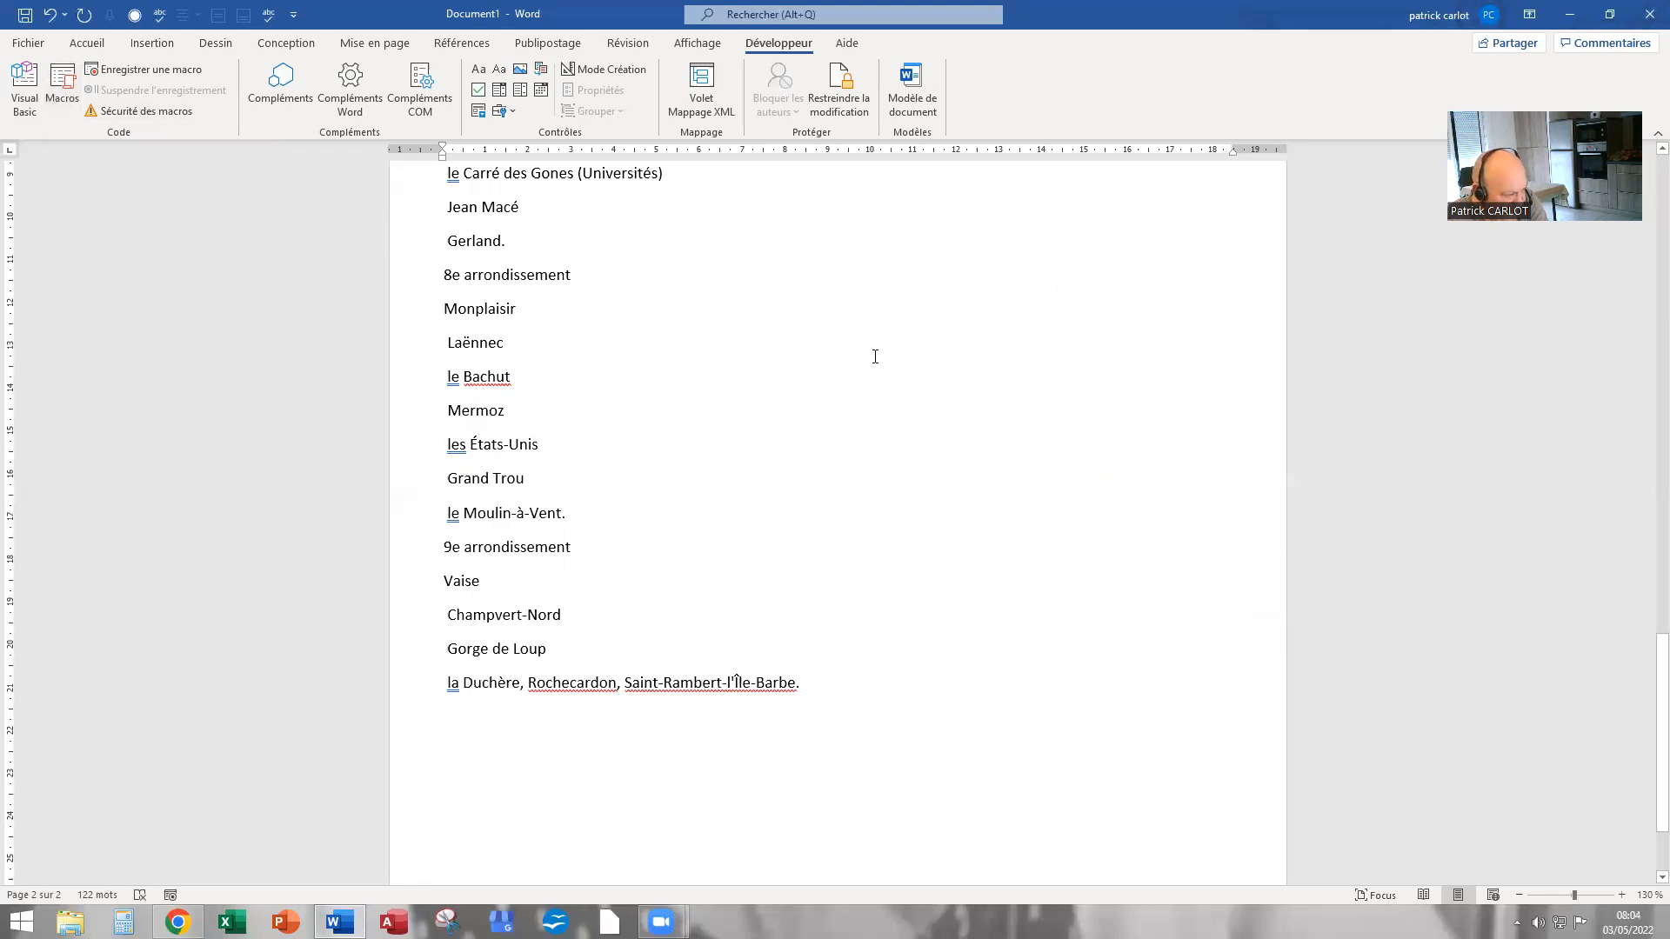
pyautogui.click(61, 92)
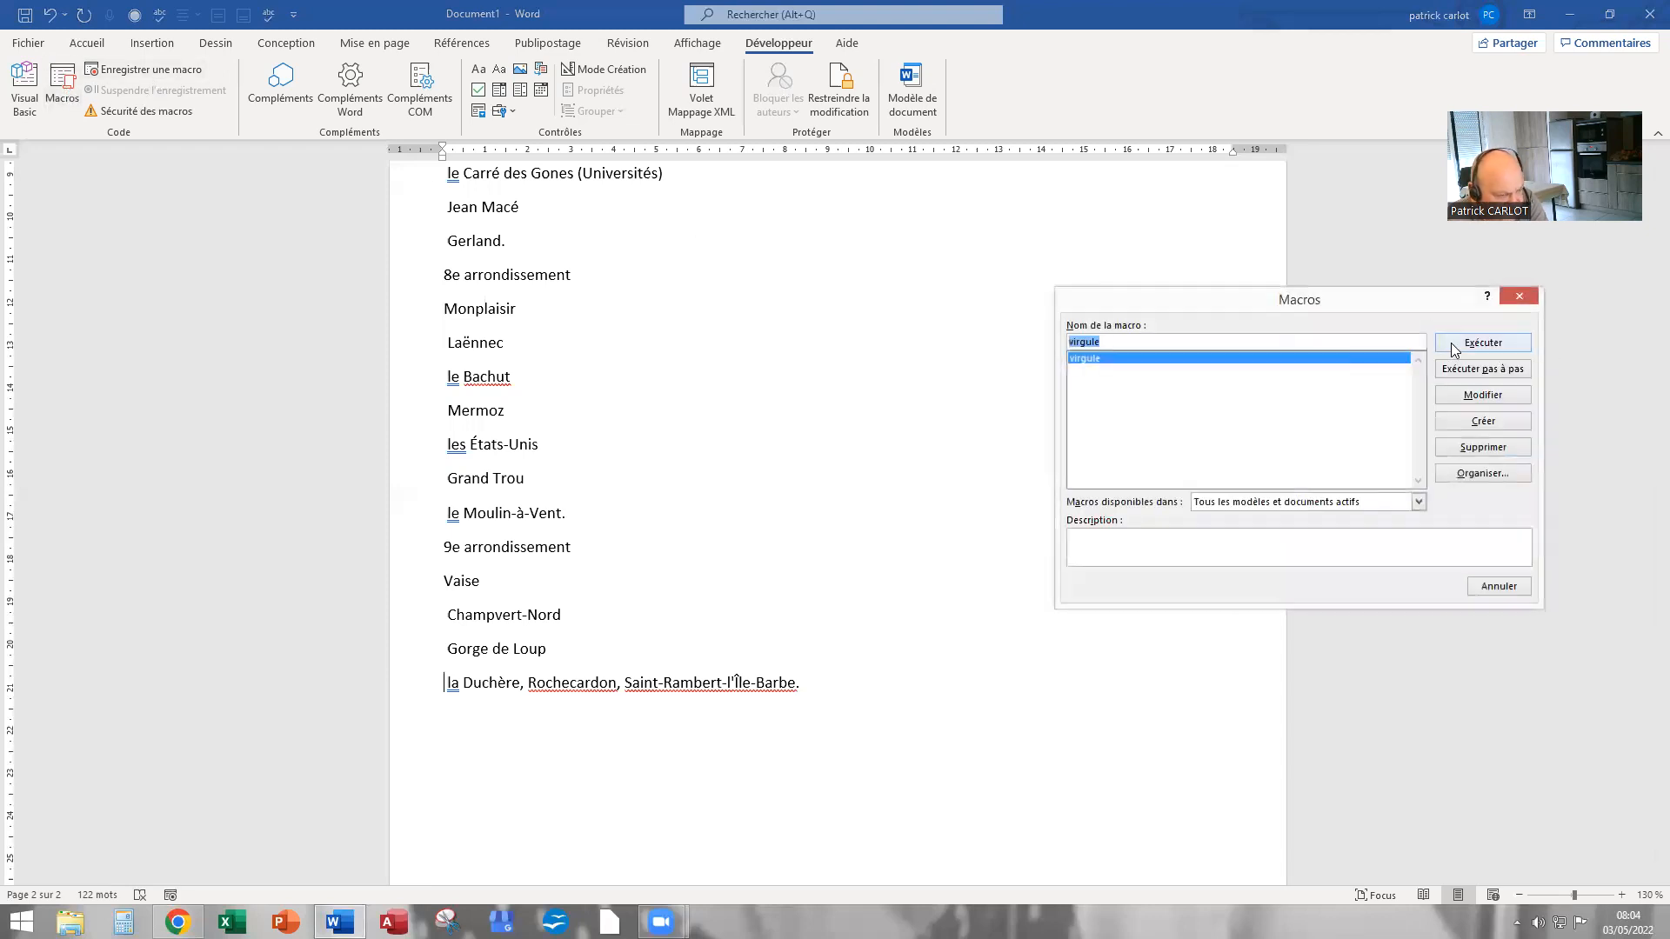
pyautogui.click(1454, 346)
# Review the whole list from the 1er to the 9e arrondissement to check that each quartier has its own line
pyautogui.scroll(-2, 851, 259)
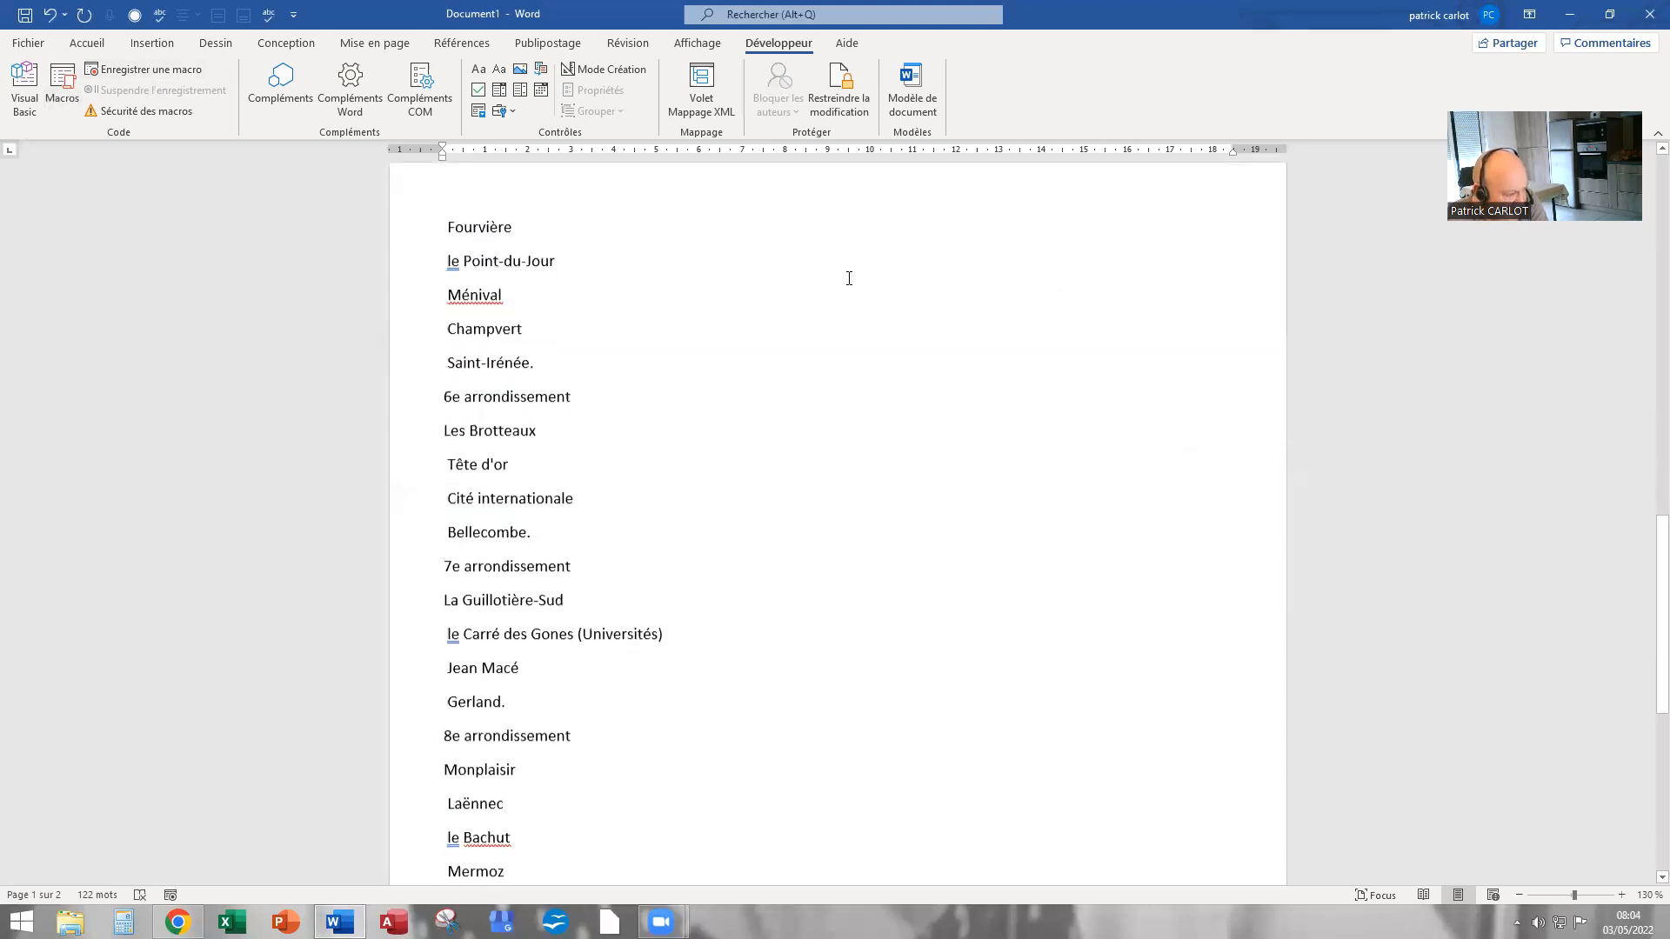
pyautogui.scroll(-5, 845, 284)
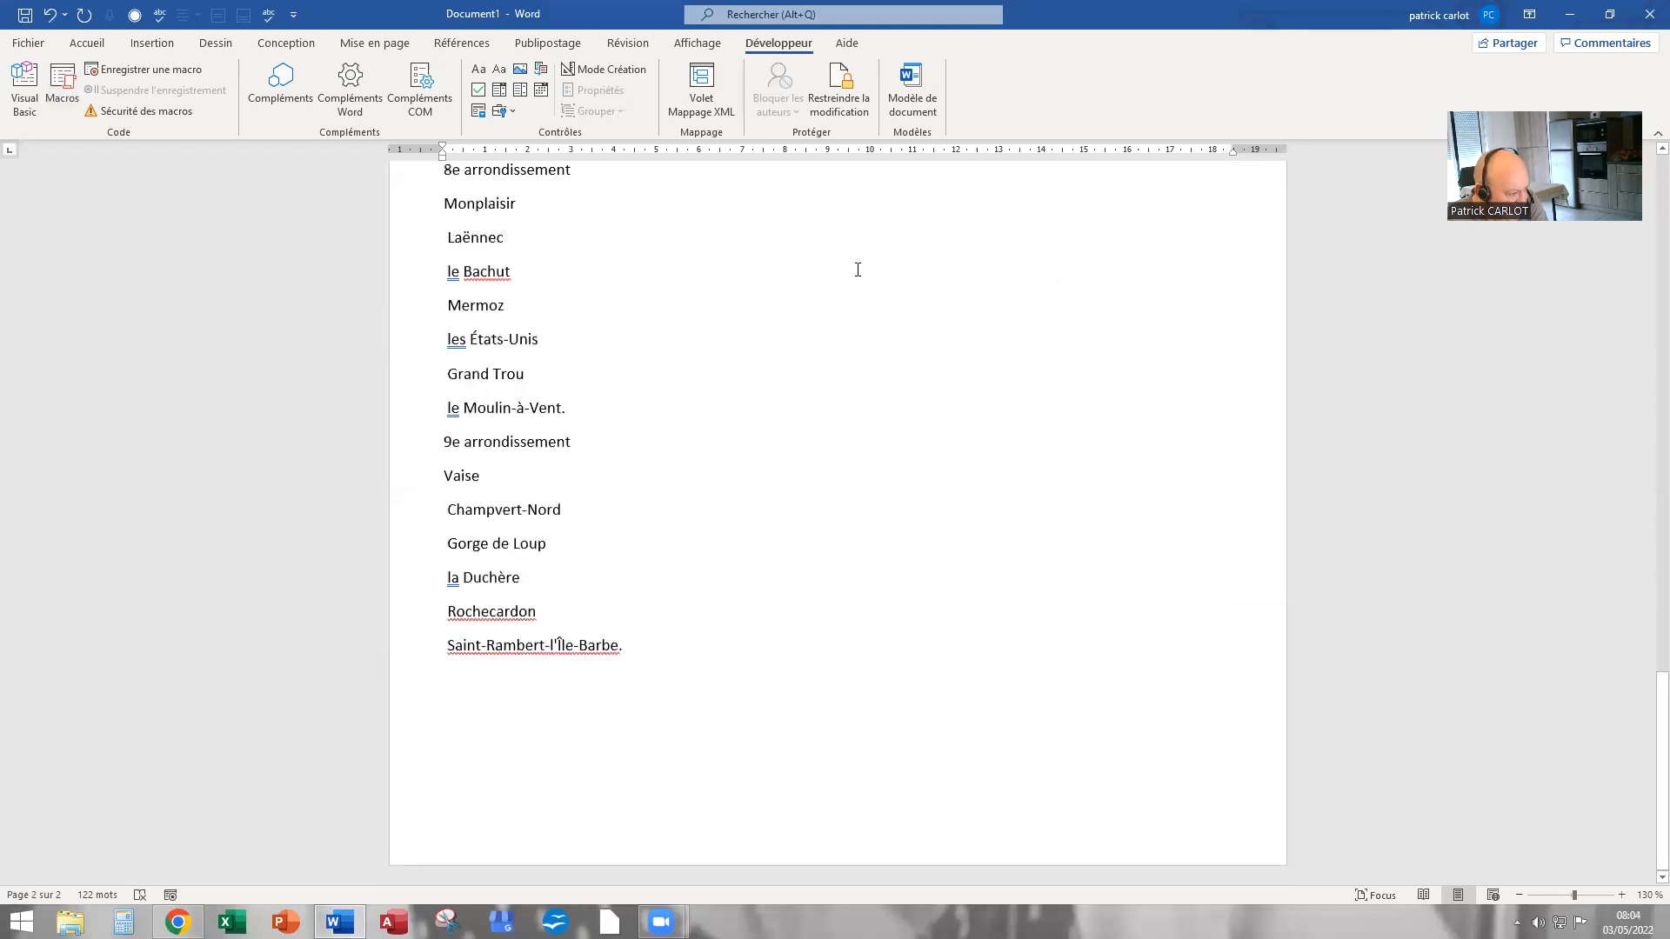
pyautogui.scroll(1, 848, 342)
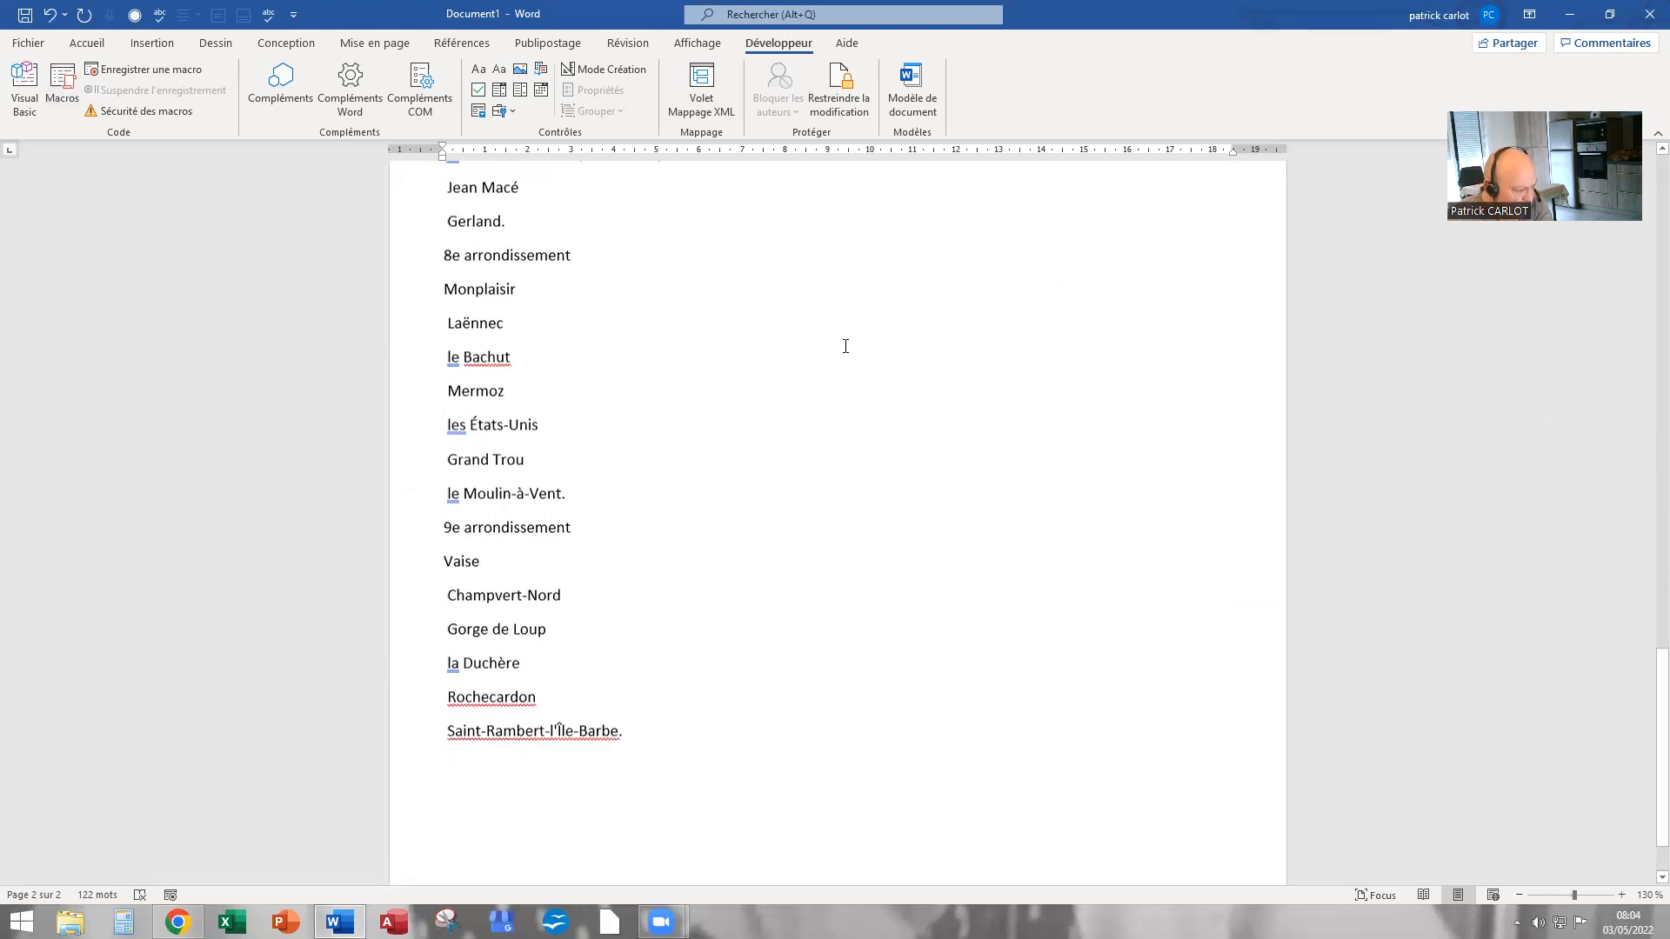
pyautogui.scroll(-1, 846, 346)
pyautogui.scroll(20, 849, 342)
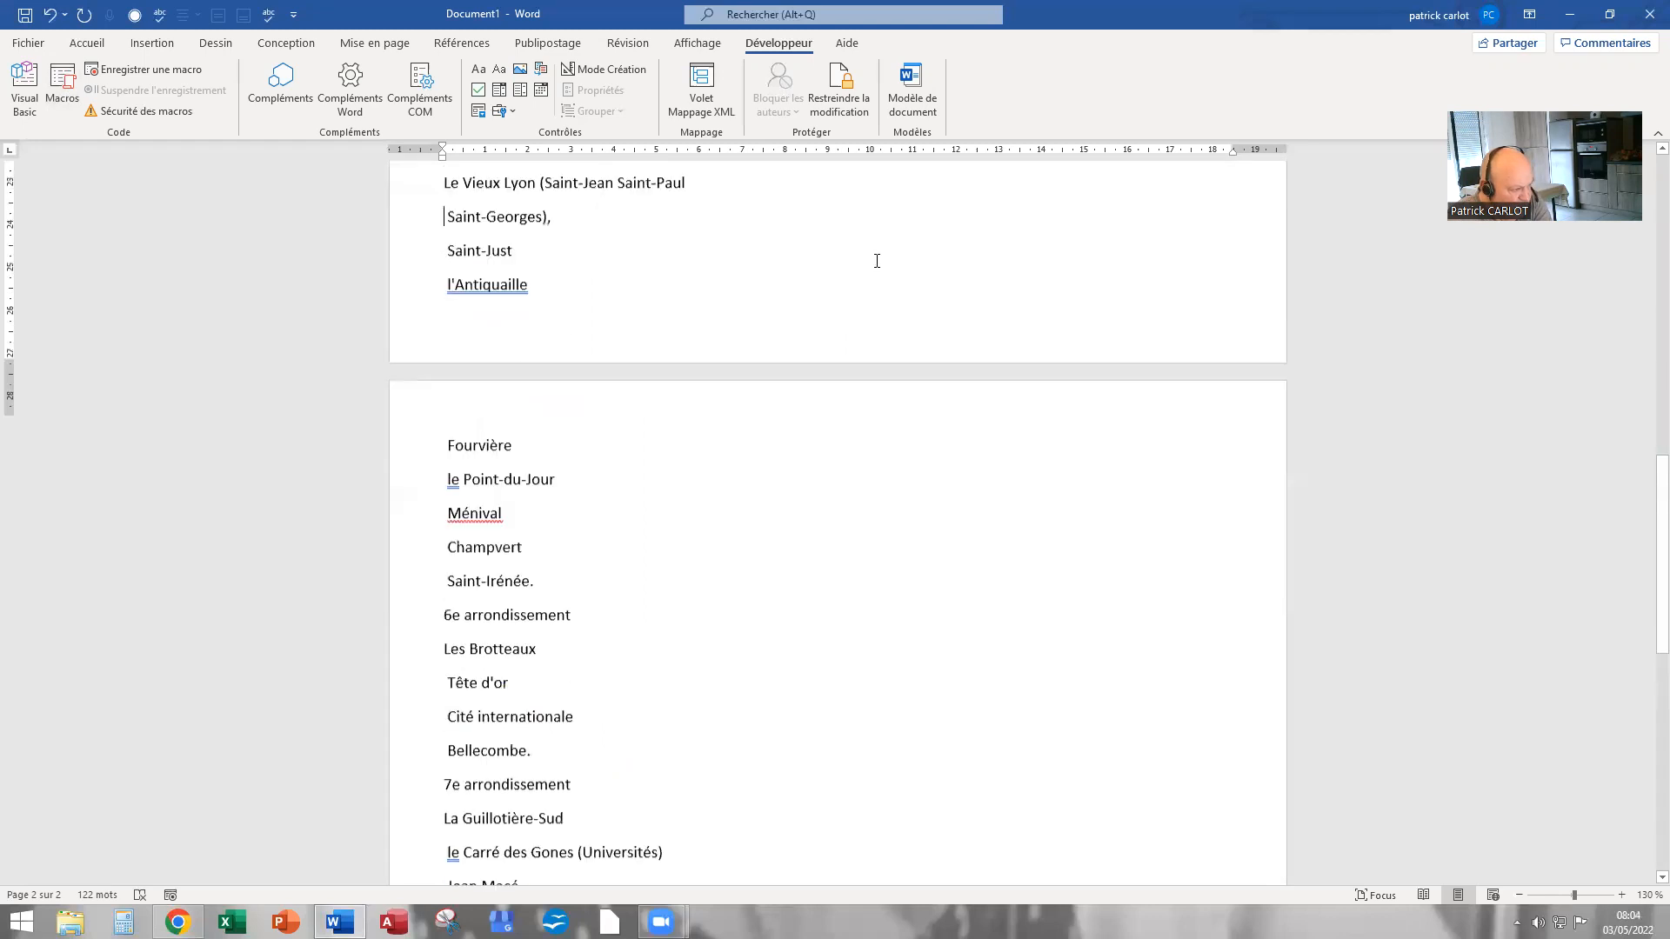
pyautogui.scroll(-2, 873, 275)
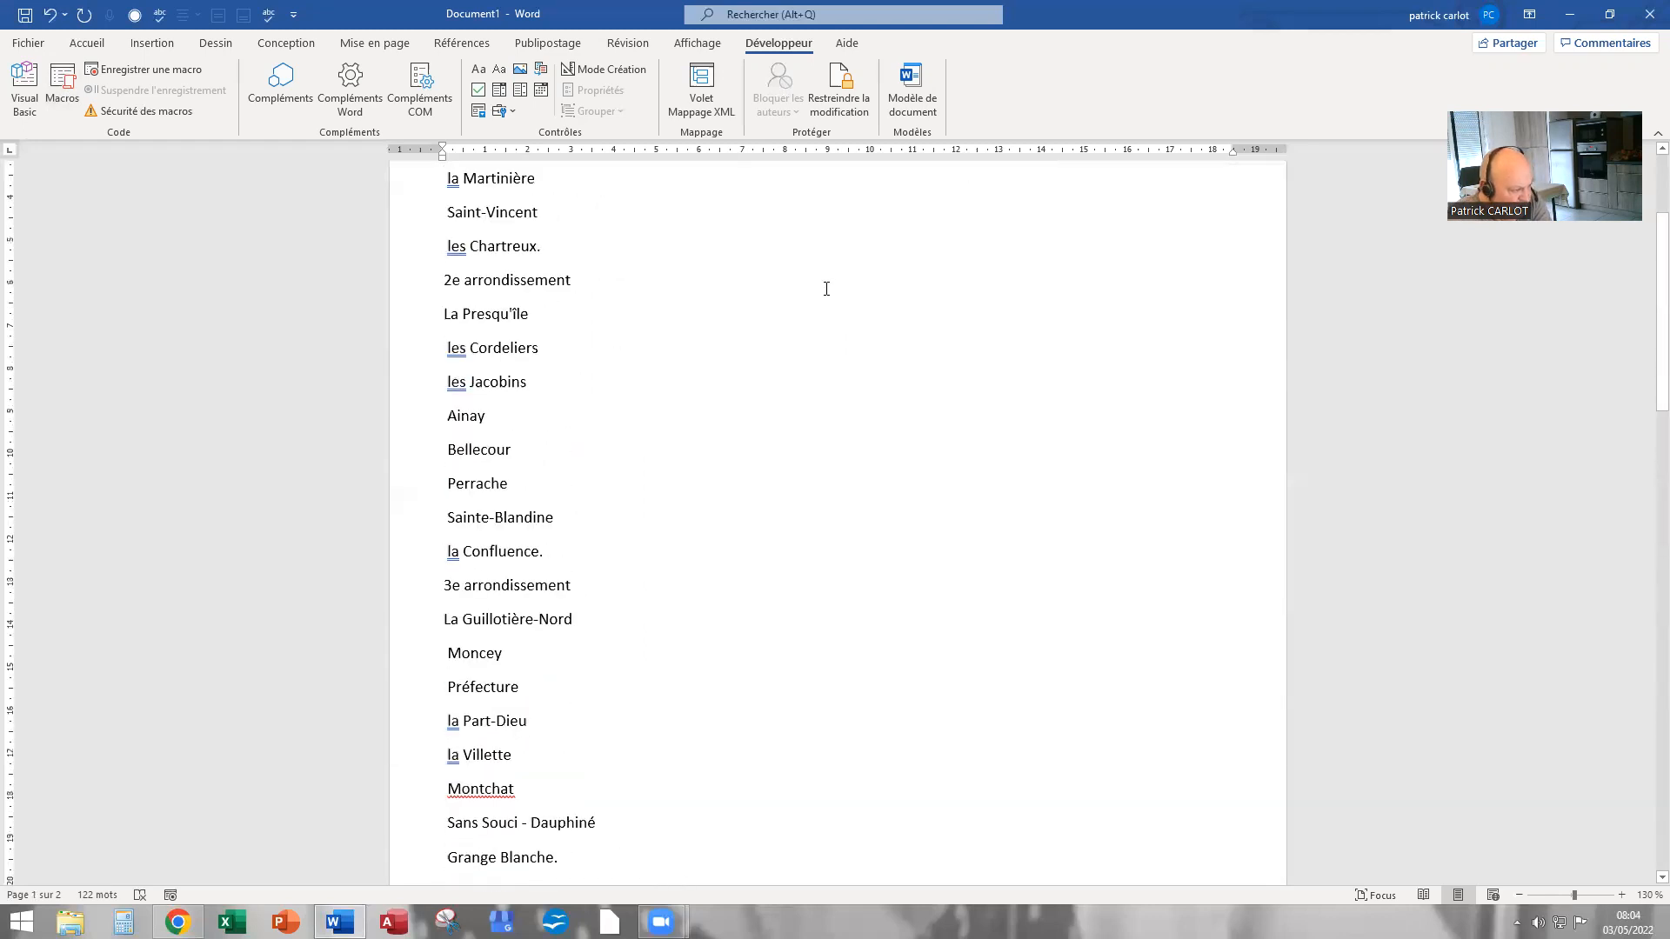
pyautogui.scroll(-3, 812, 281)
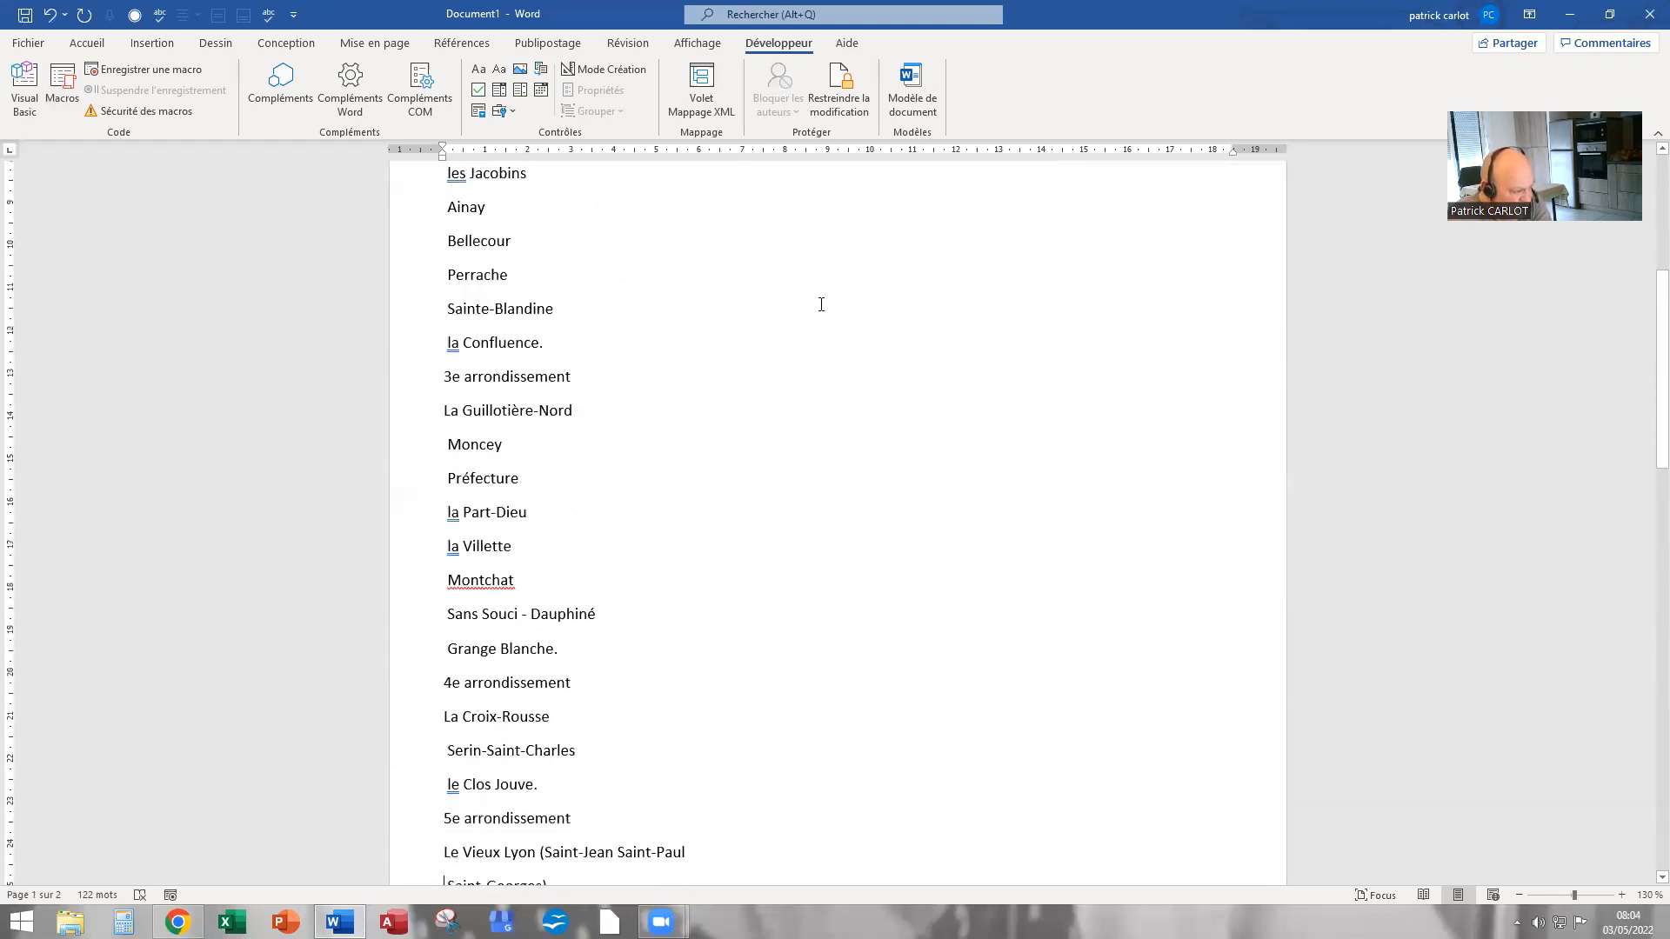
pyautogui.scroll(5, 814, 329)
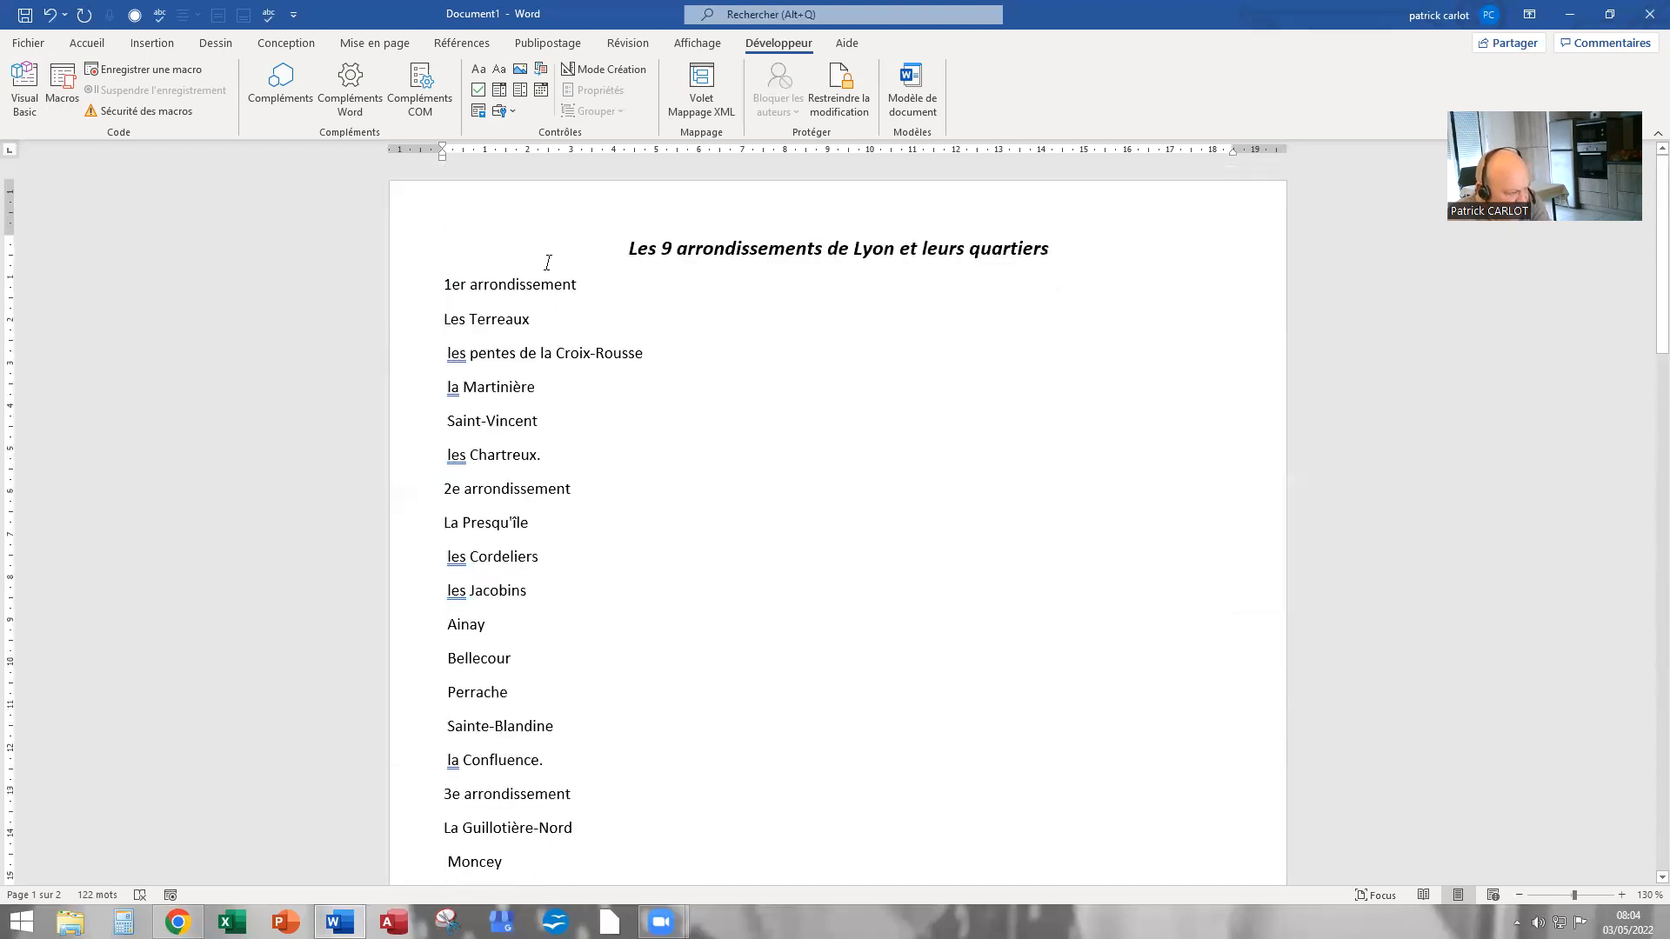
# Select the whole list below the title and start reviewing all the Rédacteur suggestions for it
pyautogui.moveTo(475, 310); pyautogui.dragTo(628, 746)
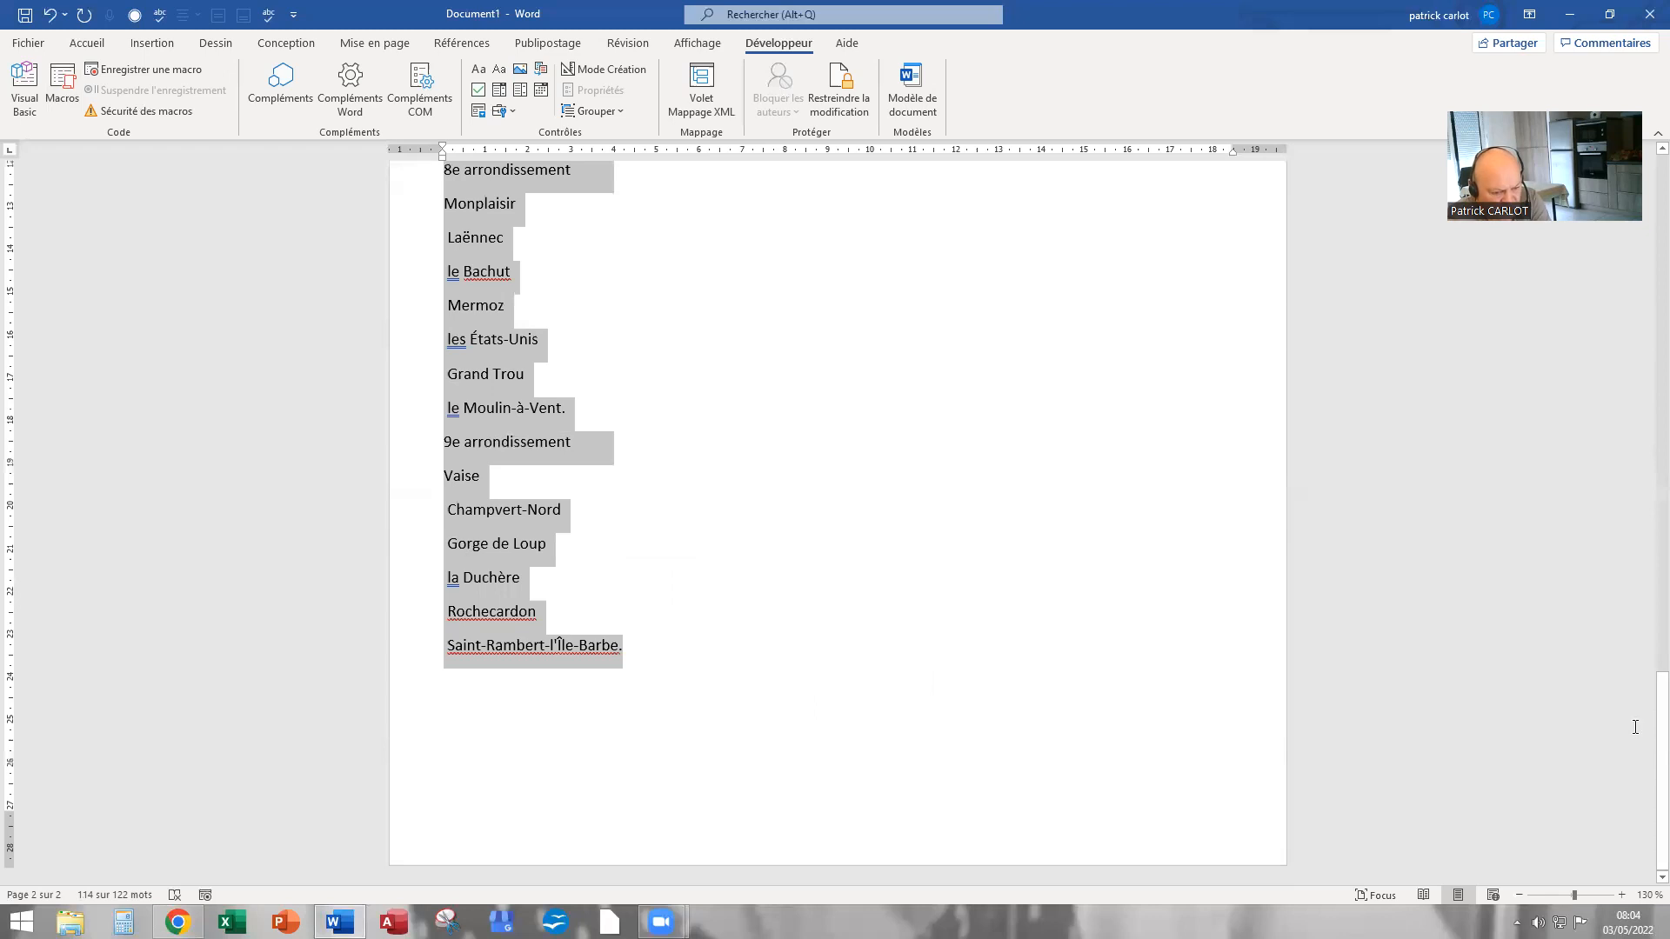
pyautogui.moveTo(1645, 706); pyautogui.dragTo(1646, 159)
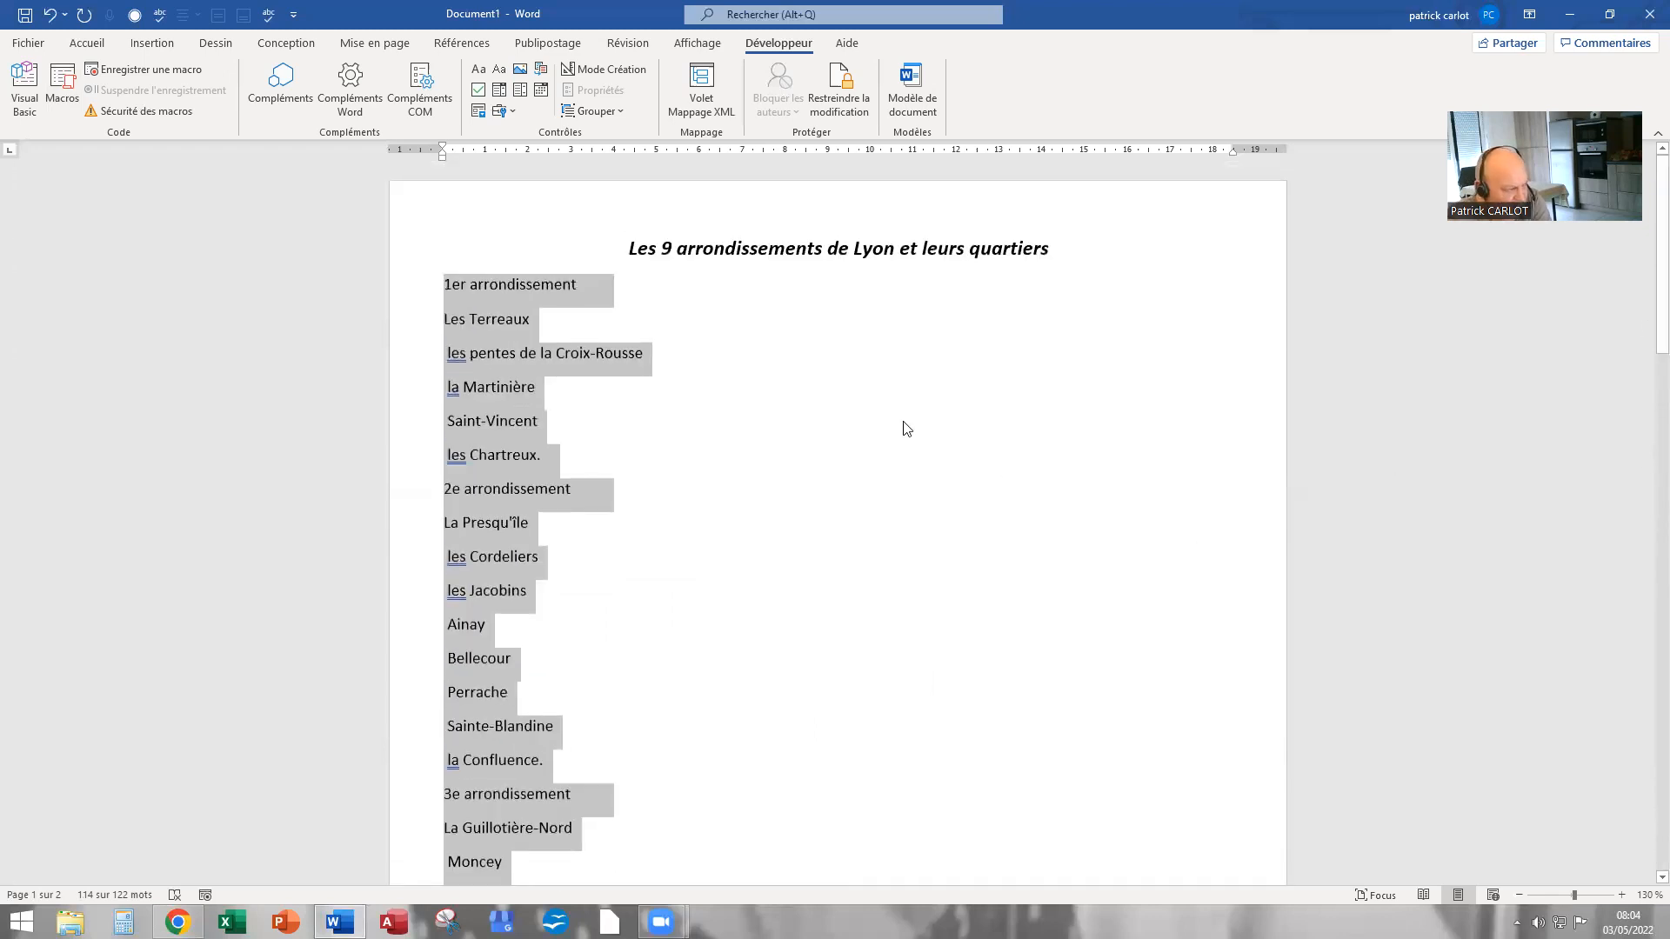
pyautogui.click(90, 46)
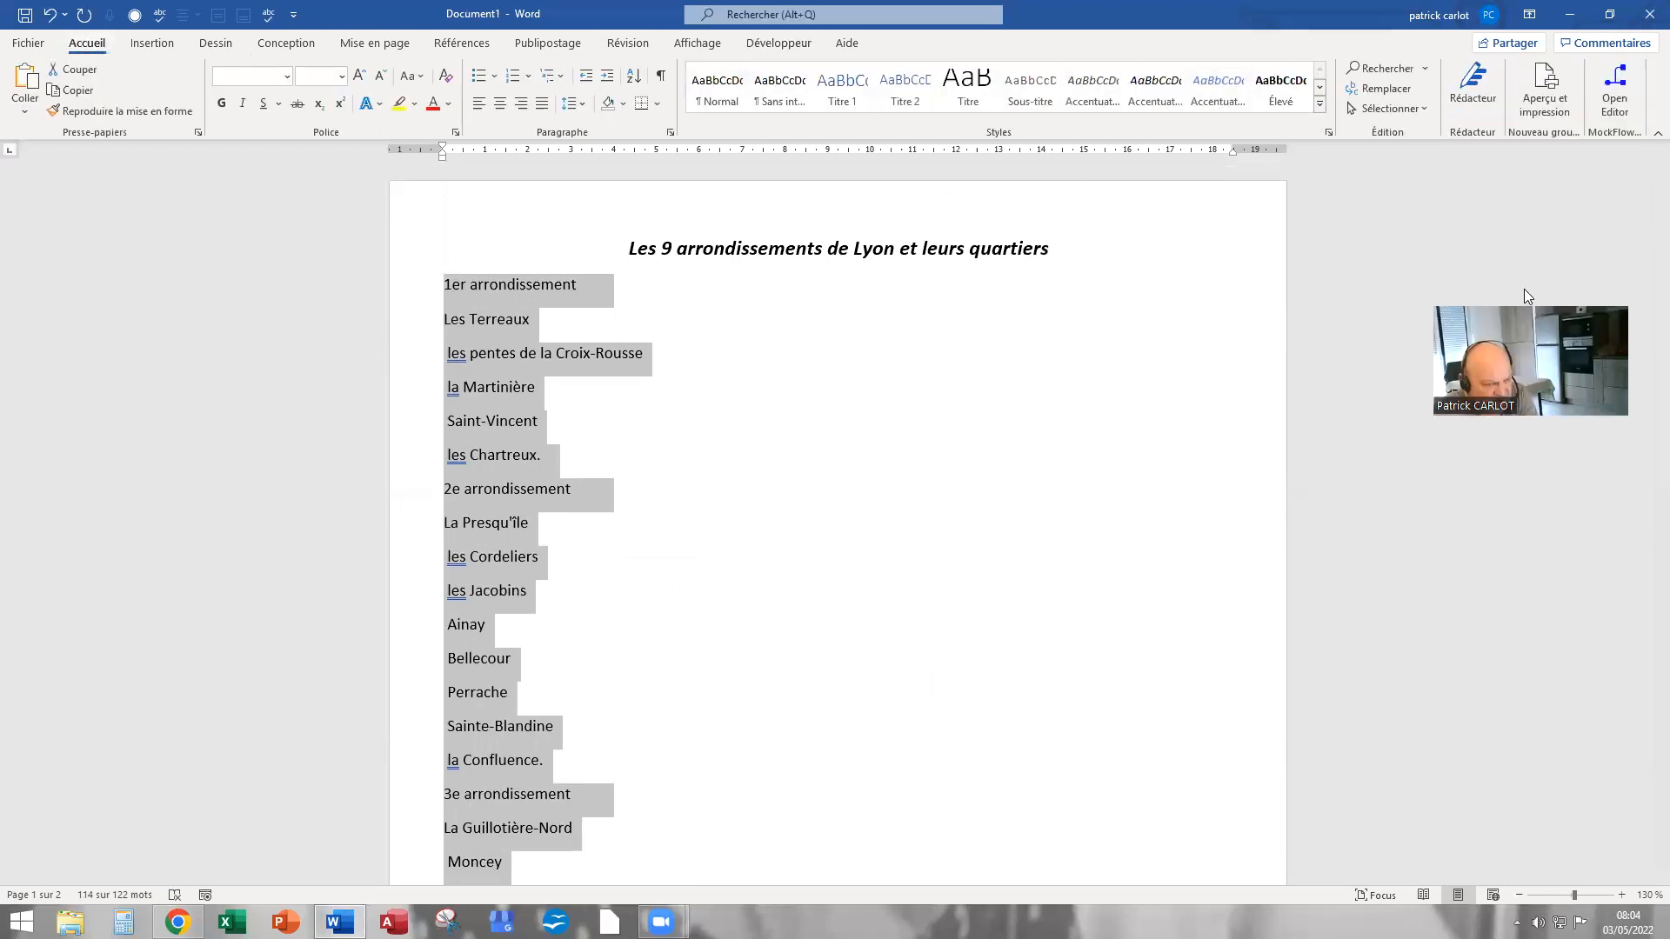
pyautogui.click(1473, 97)
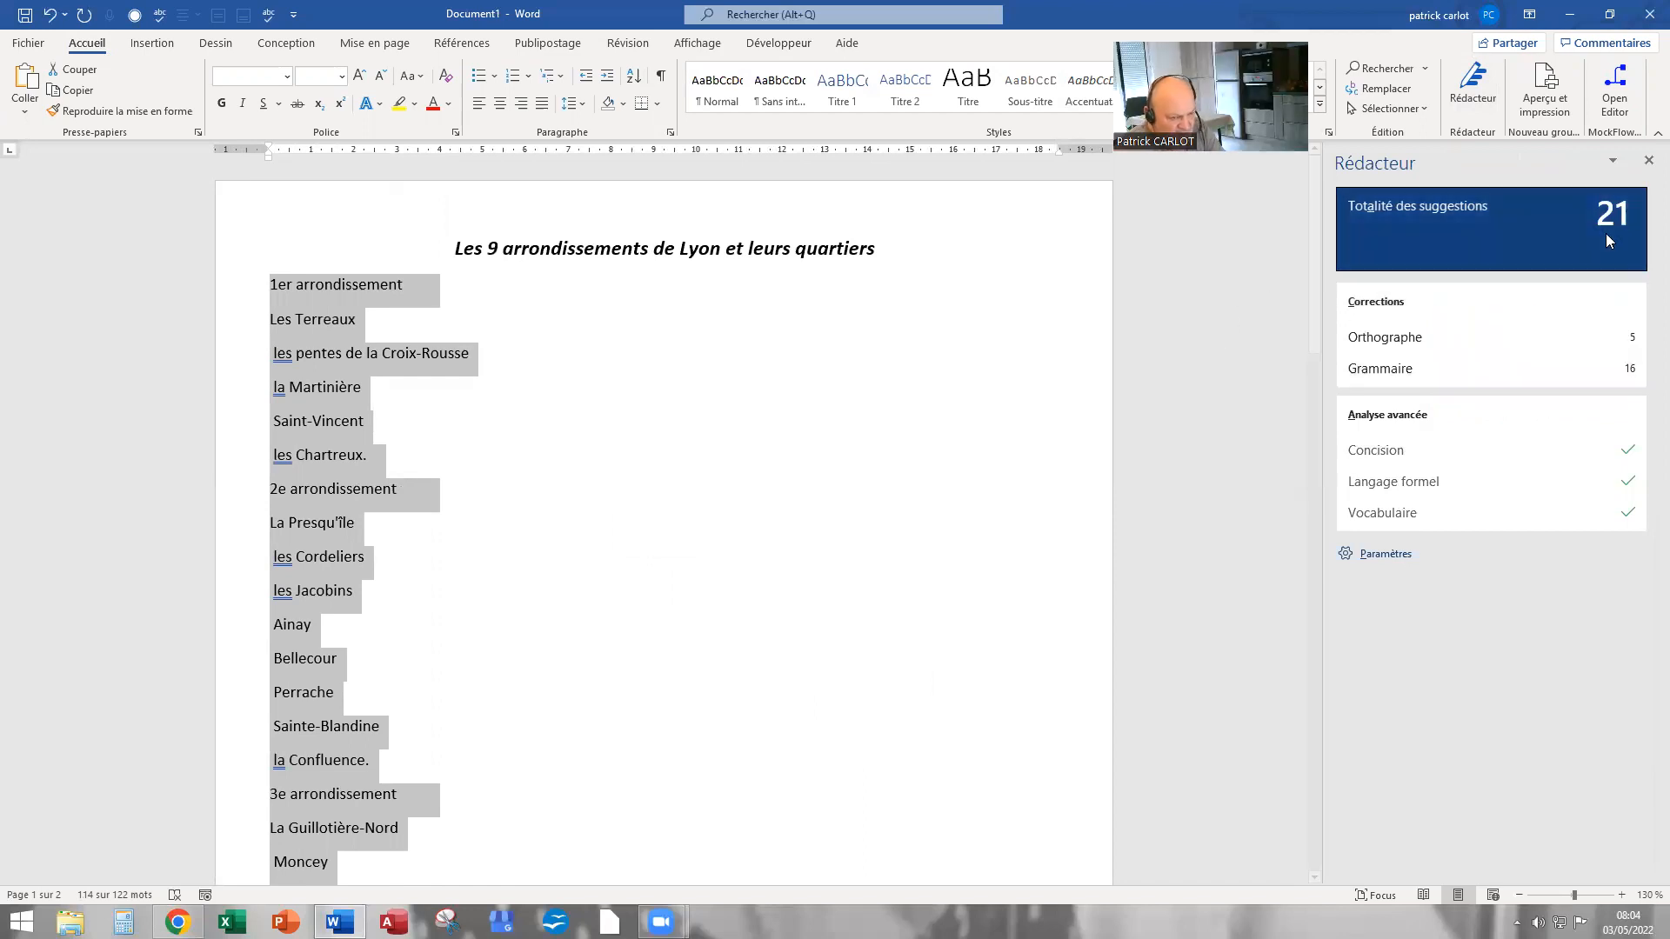
pyautogui.click(1410, 218)
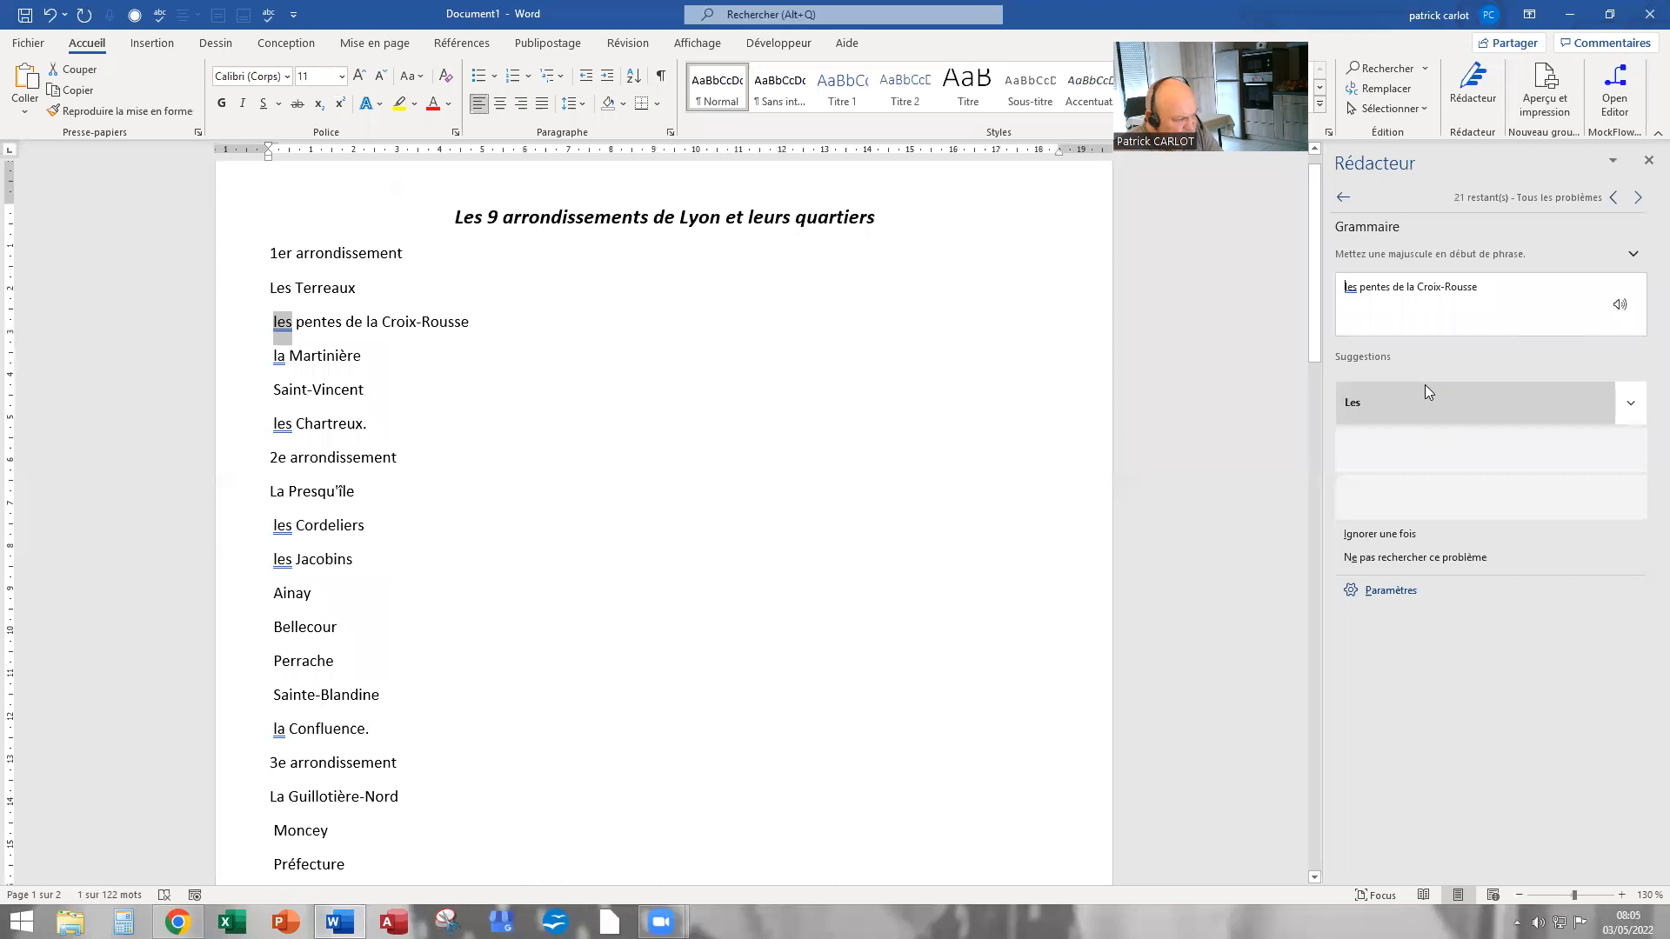
# Accept the suggested capital on the leading article of each flagged quartier from "les pentes de la Croix-Rousse" through "la Villette"
pyautogui.click(1351, 402)
pyautogui.click(1352, 402)
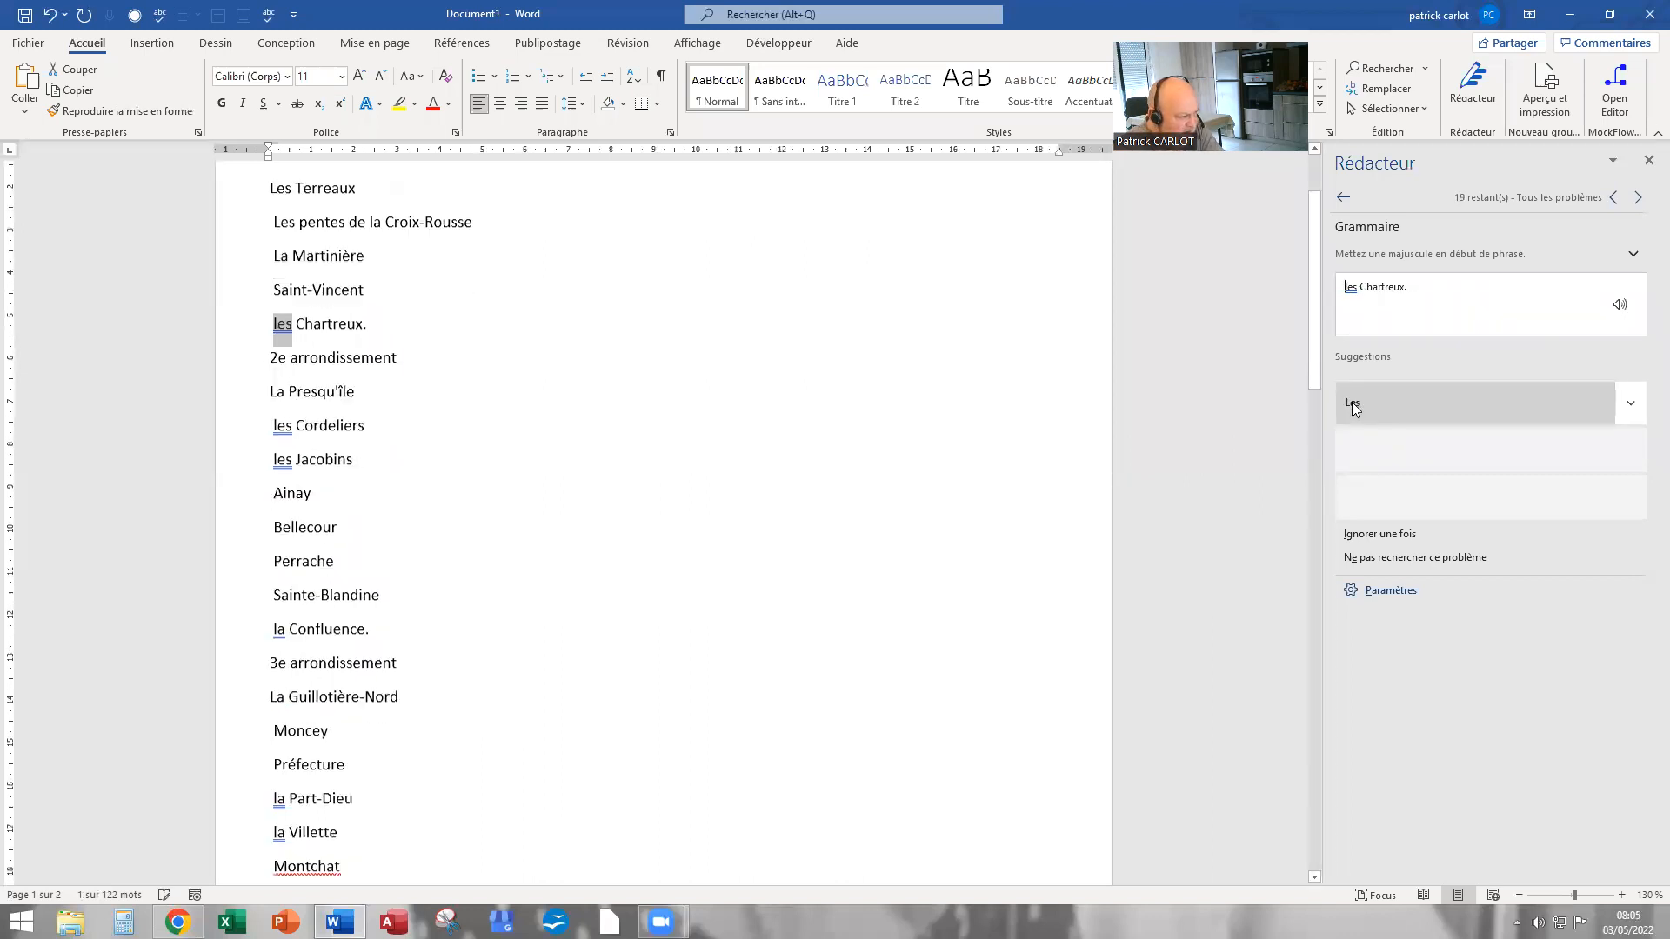
pyautogui.click(1351, 402)
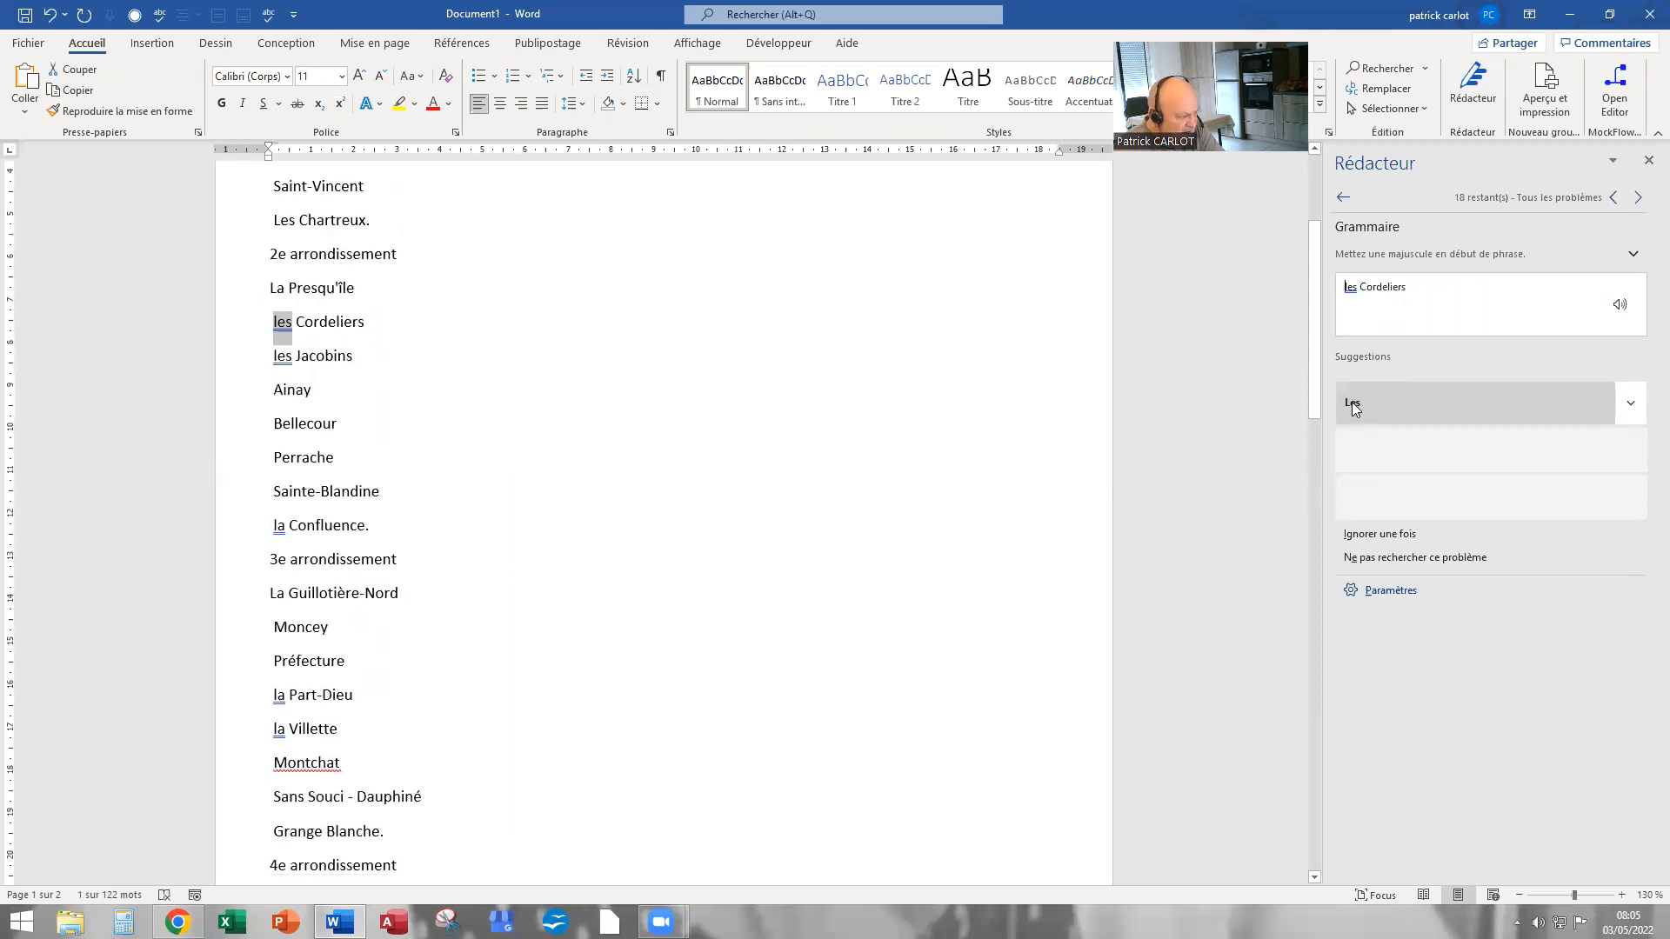
pyautogui.click(1352, 402)
pyautogui.click(1351, 402)
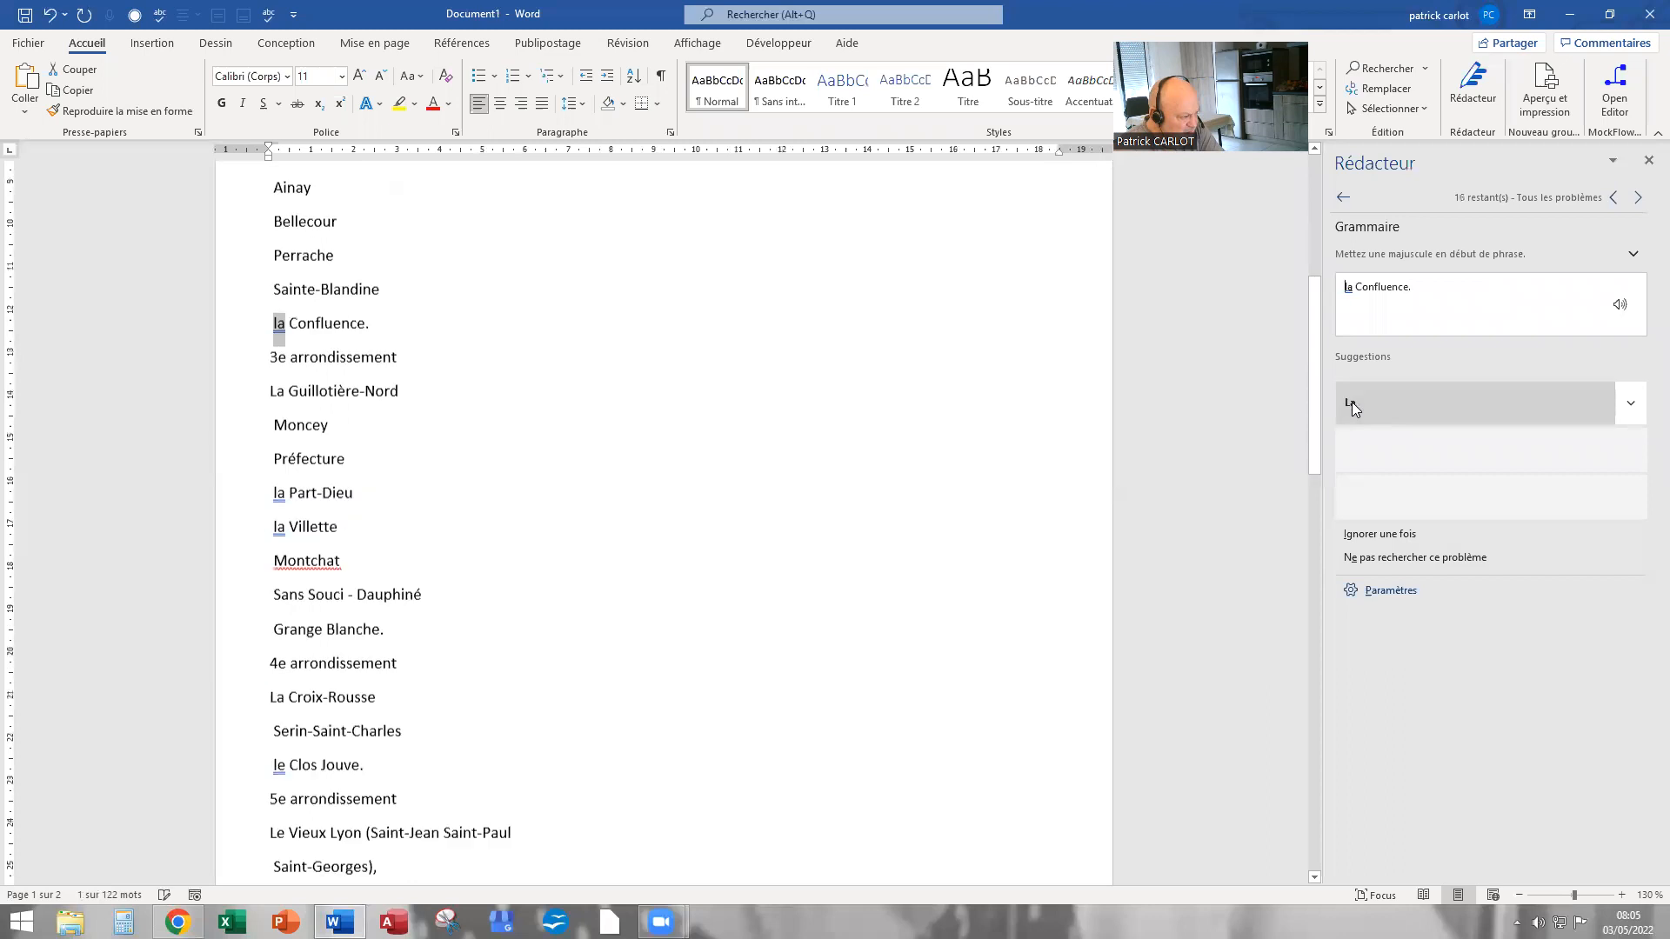
pyautogui.click(1351, 402)
pyautogui.click(1351, 402)
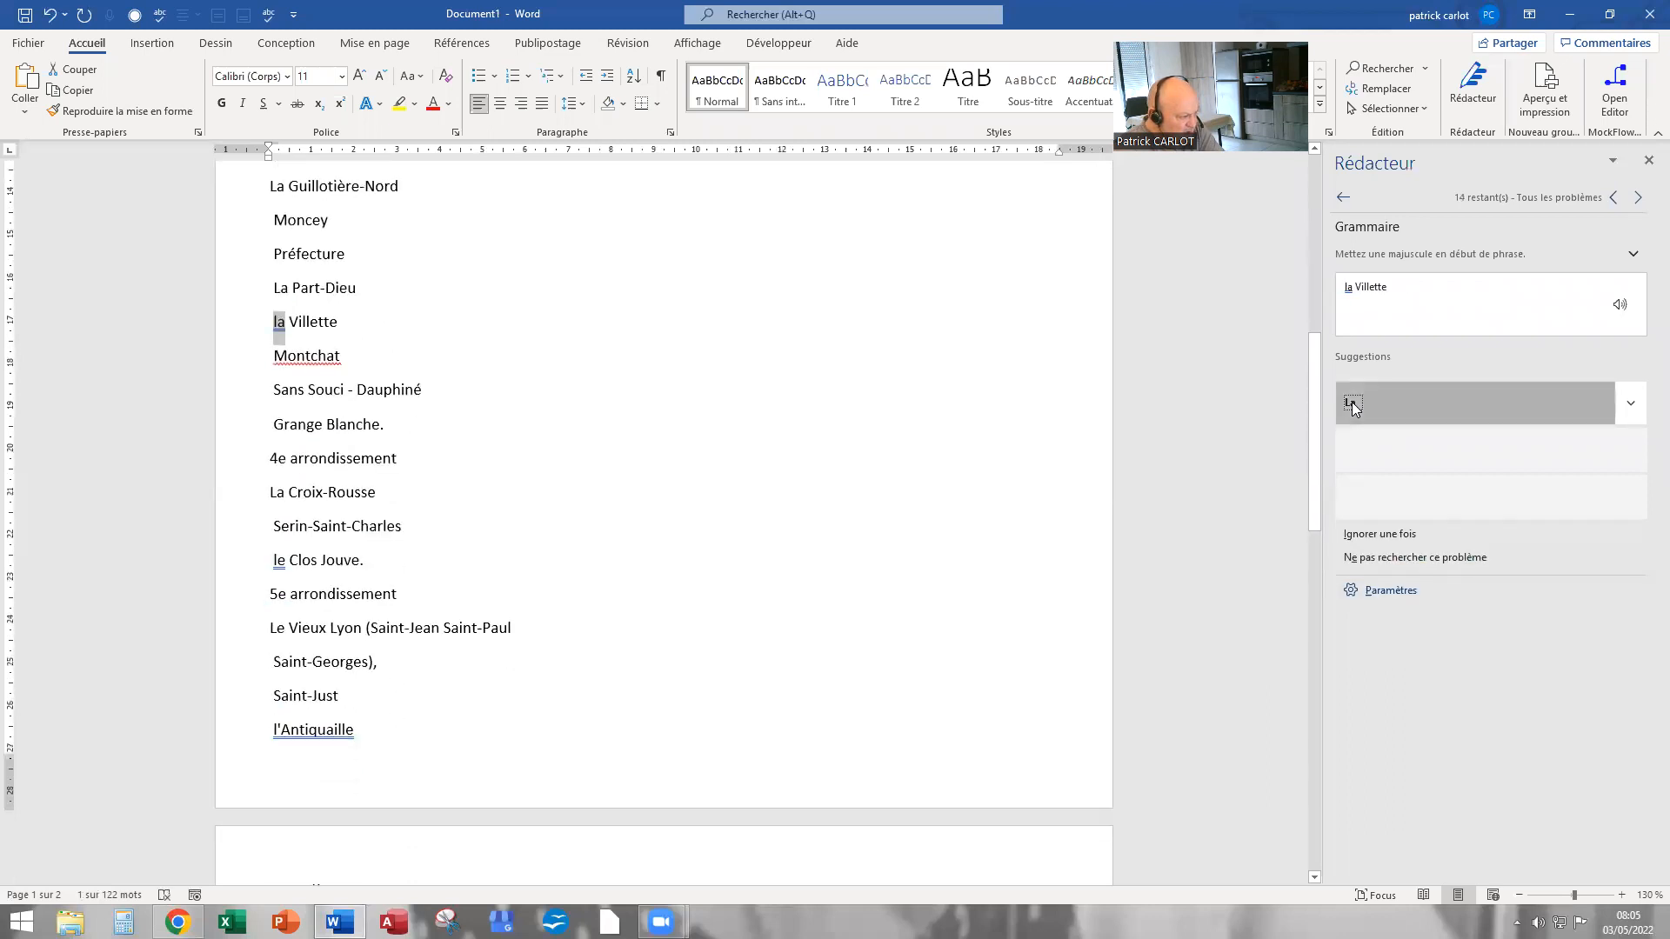
pyautogui.click(1351, 402)
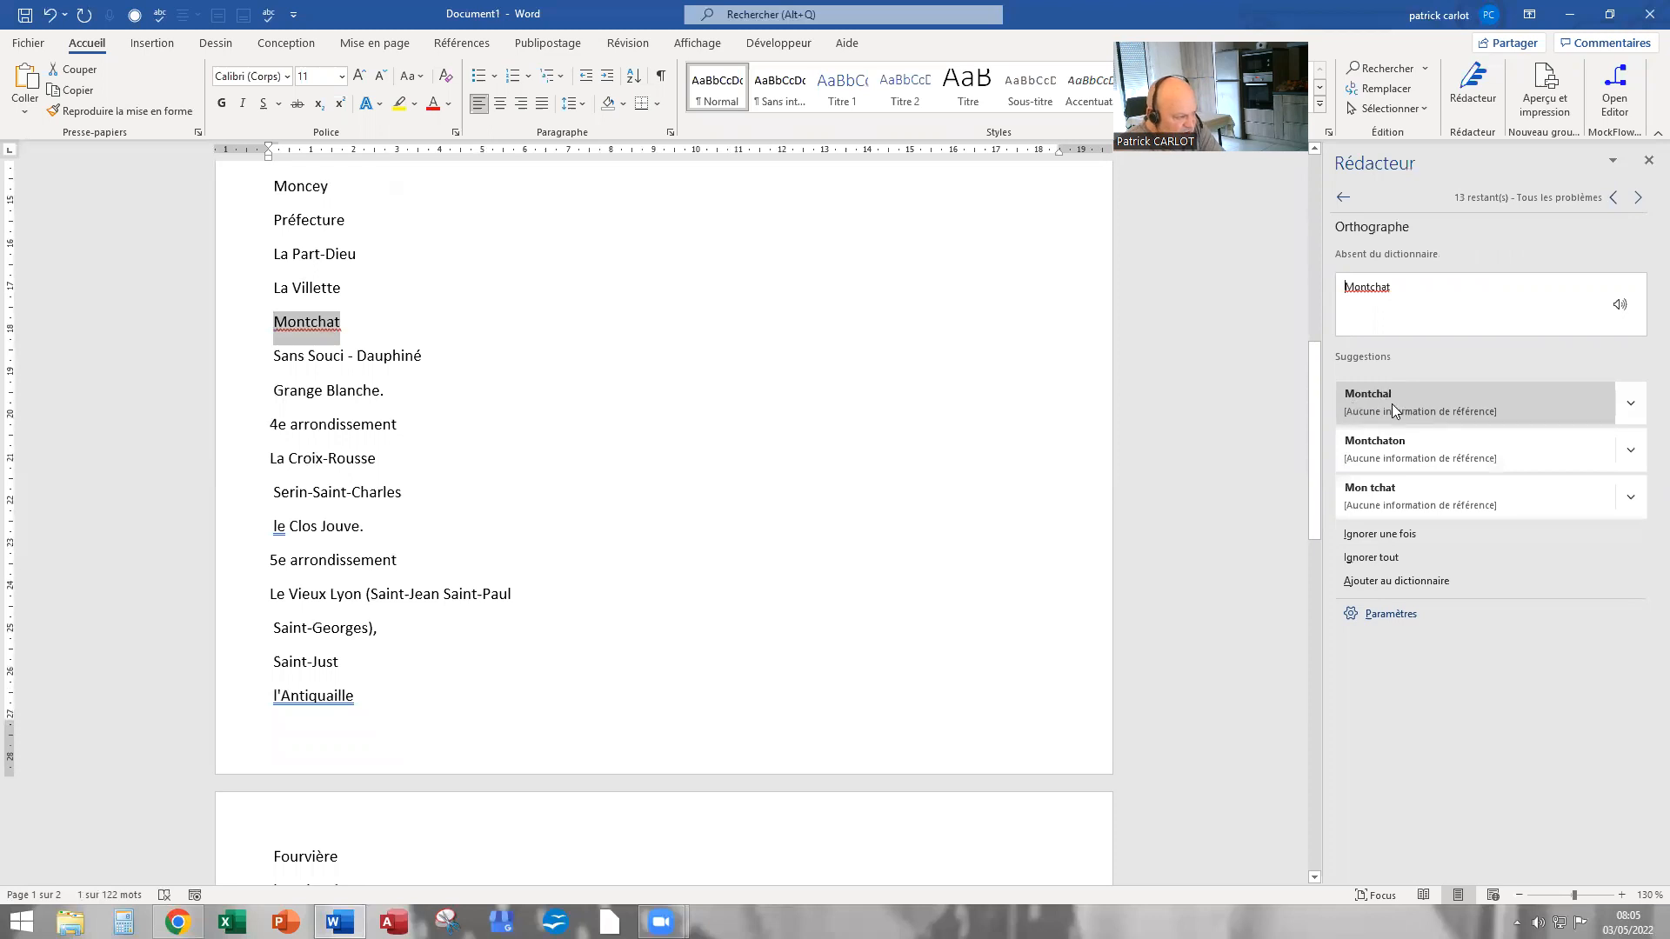
# Accept the capital in "Le Clos Jouve", ignoring all flags on "Montchat" and ignoring the "l'Antiquaille" suggestion once
pyautogui.click(1366, 559)
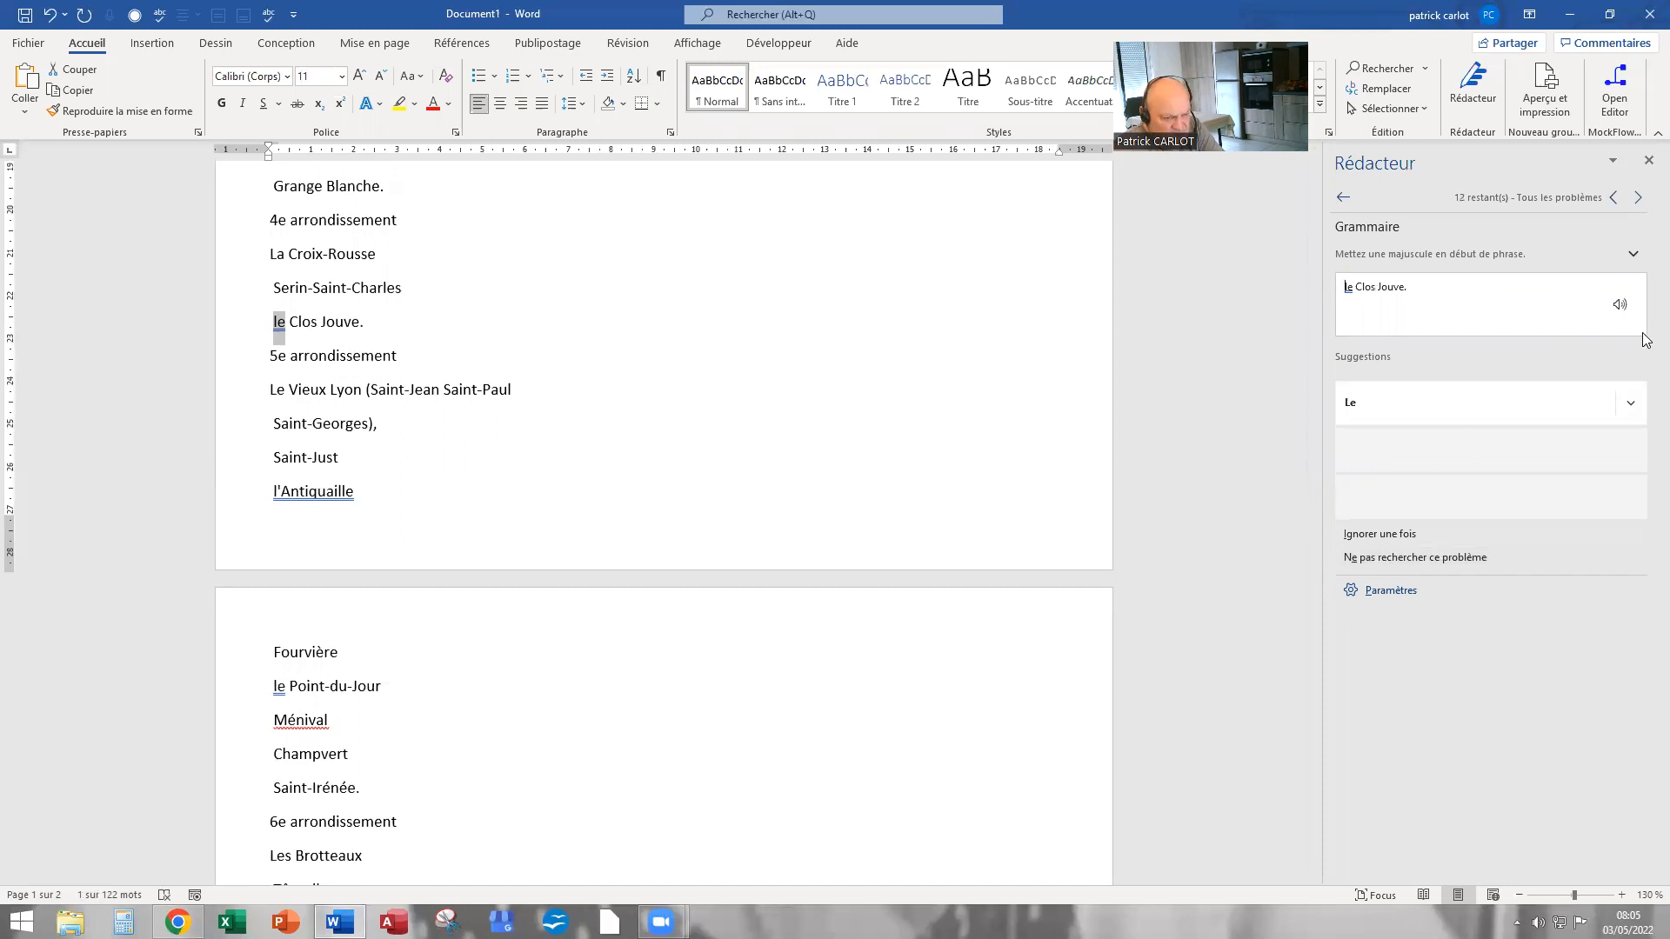
pyautogui.moveTo(1314, 438)
pyautogui.mouseDown()
pyautogui.moveTo(1330, 354)
pyautogui.moveTo(1307, 451)
pyautogui.mouseUp()
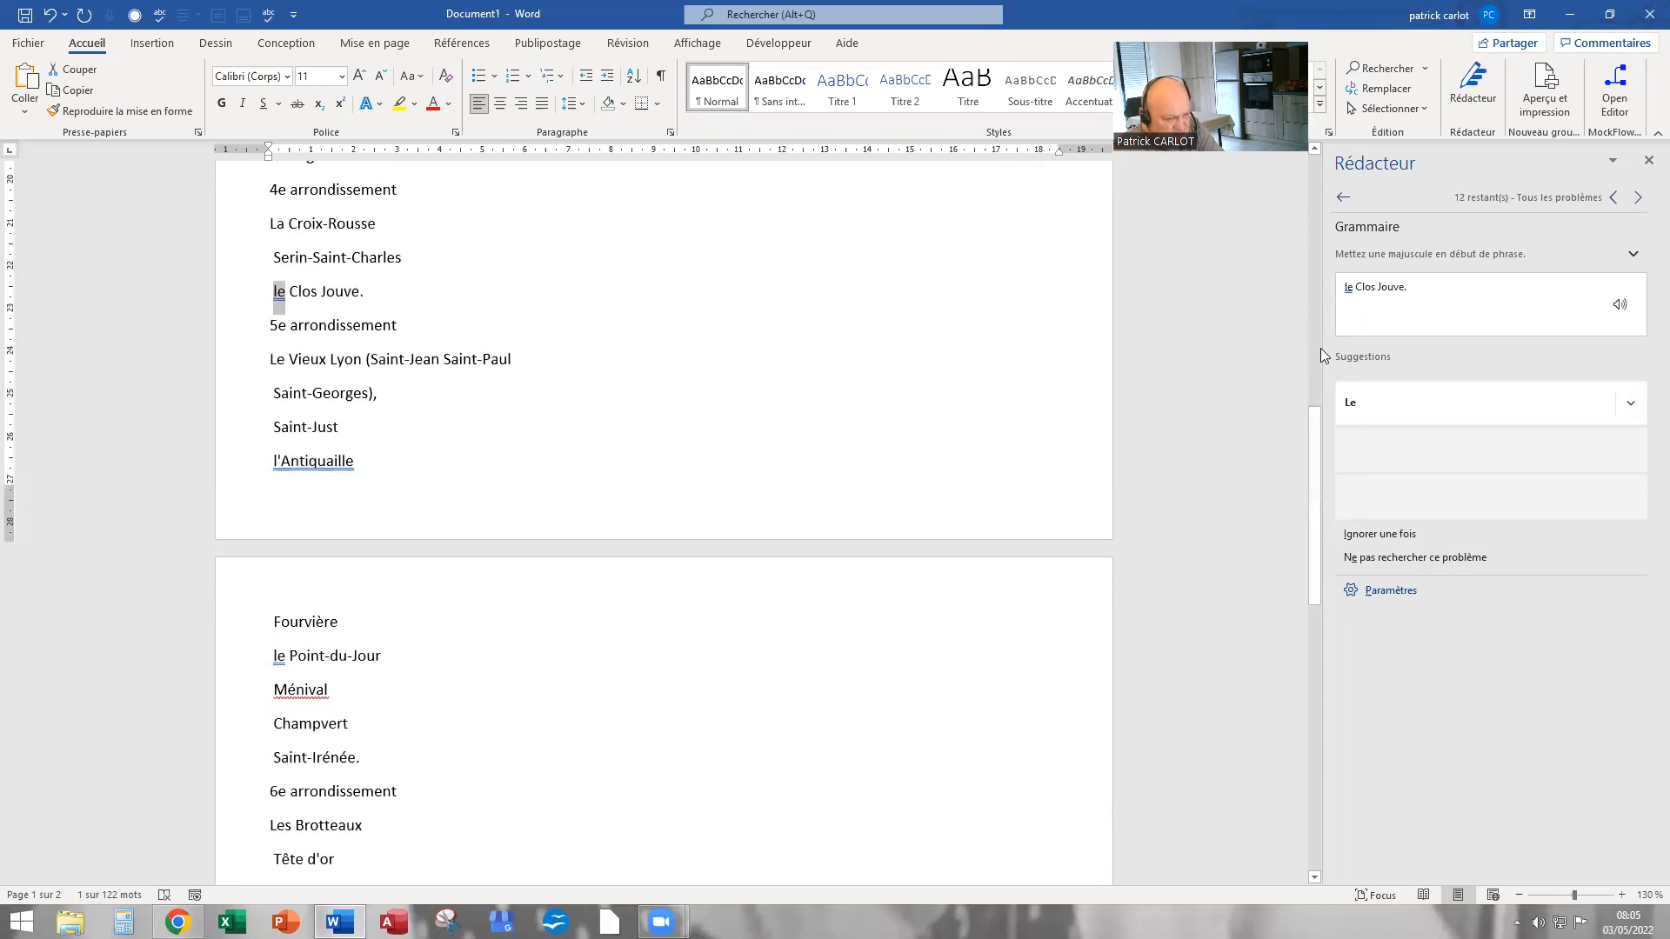
pyautogui.click(1352, 404)
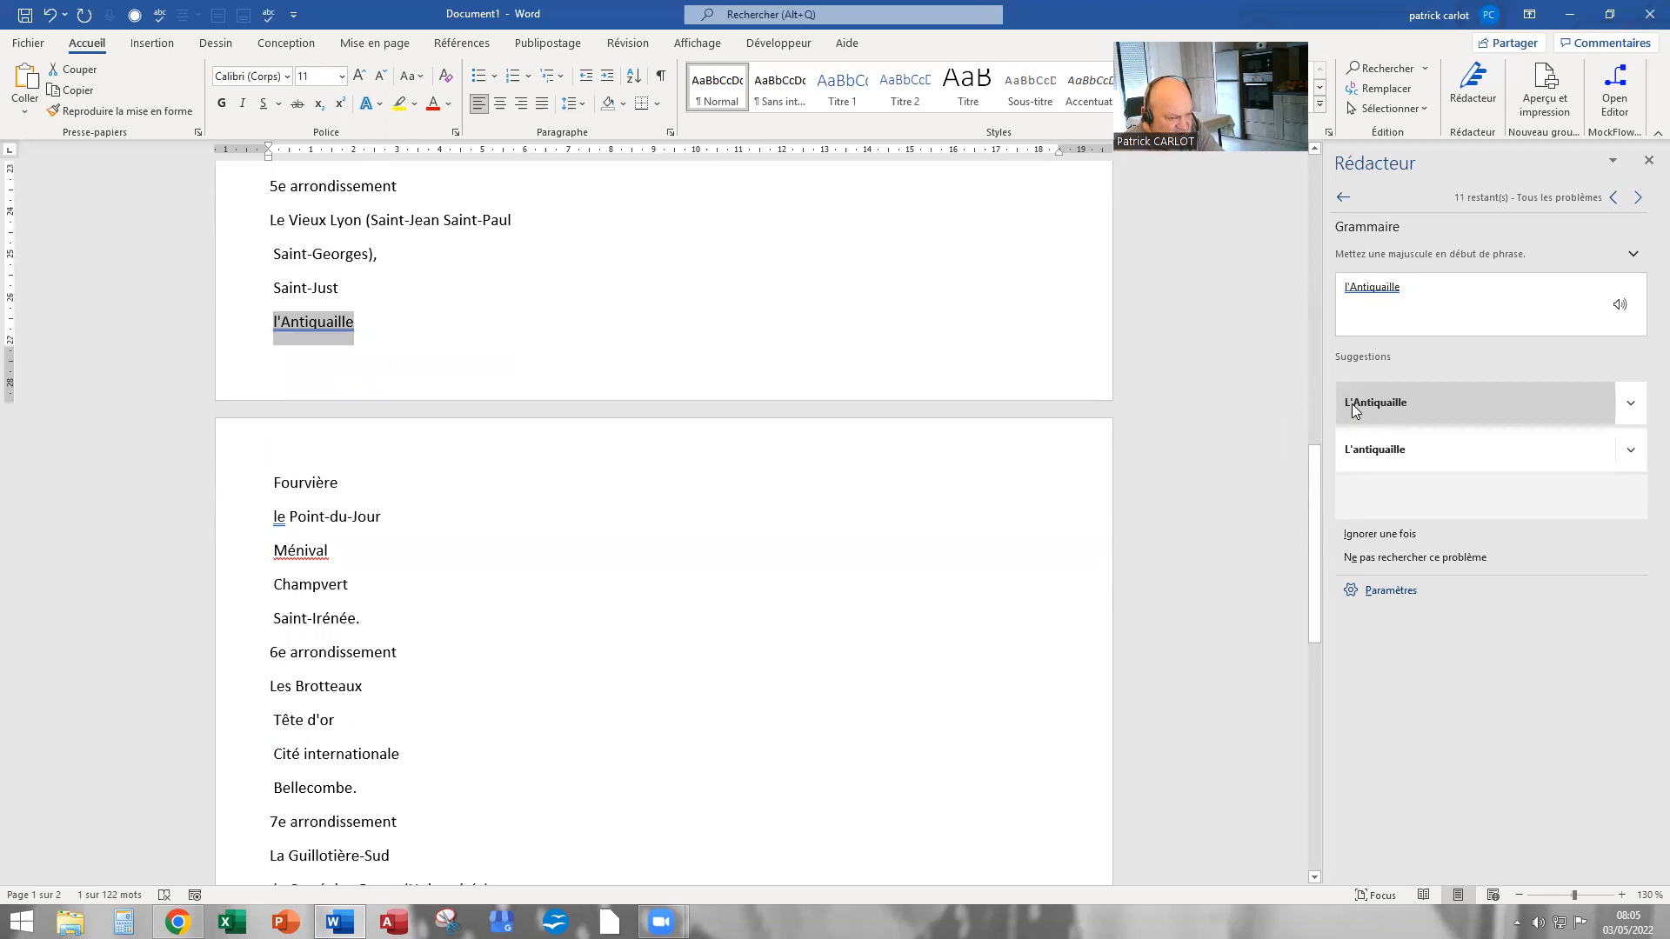
pyautogui.click(1373, 535)
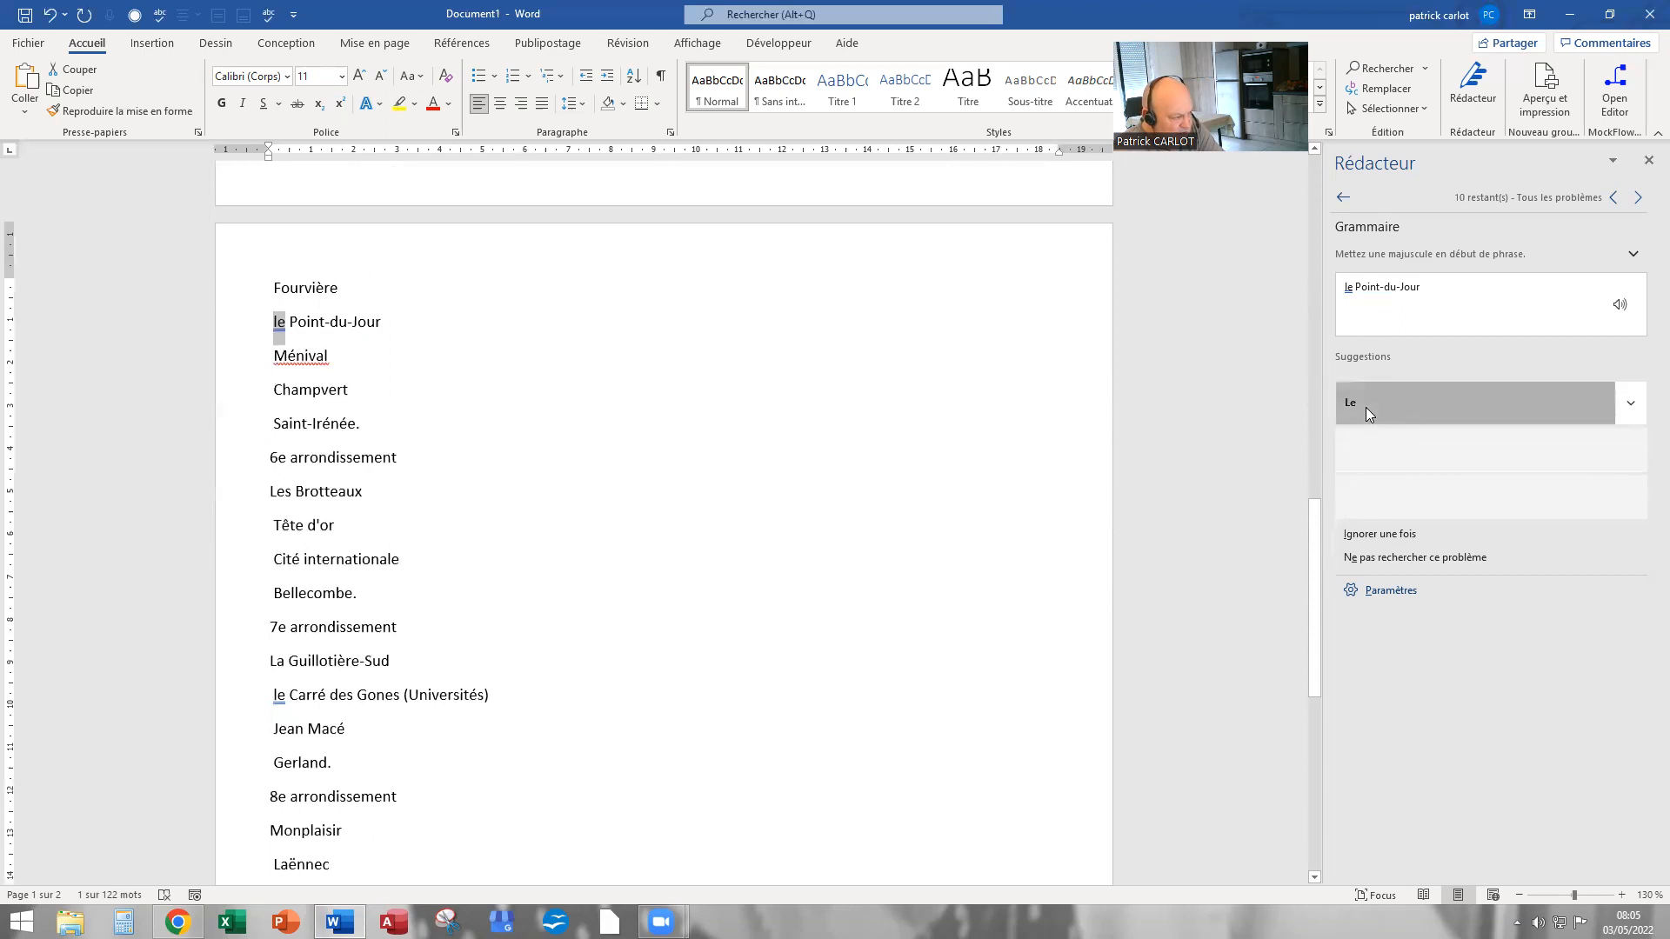
# Accept the capital in "Le Point-du-Jour", "Le Carré des Gones" and "Le Bachut", and ignore all spelling flags on "Ménival" and "Bachut"
pyautogui.click(1365, 407)
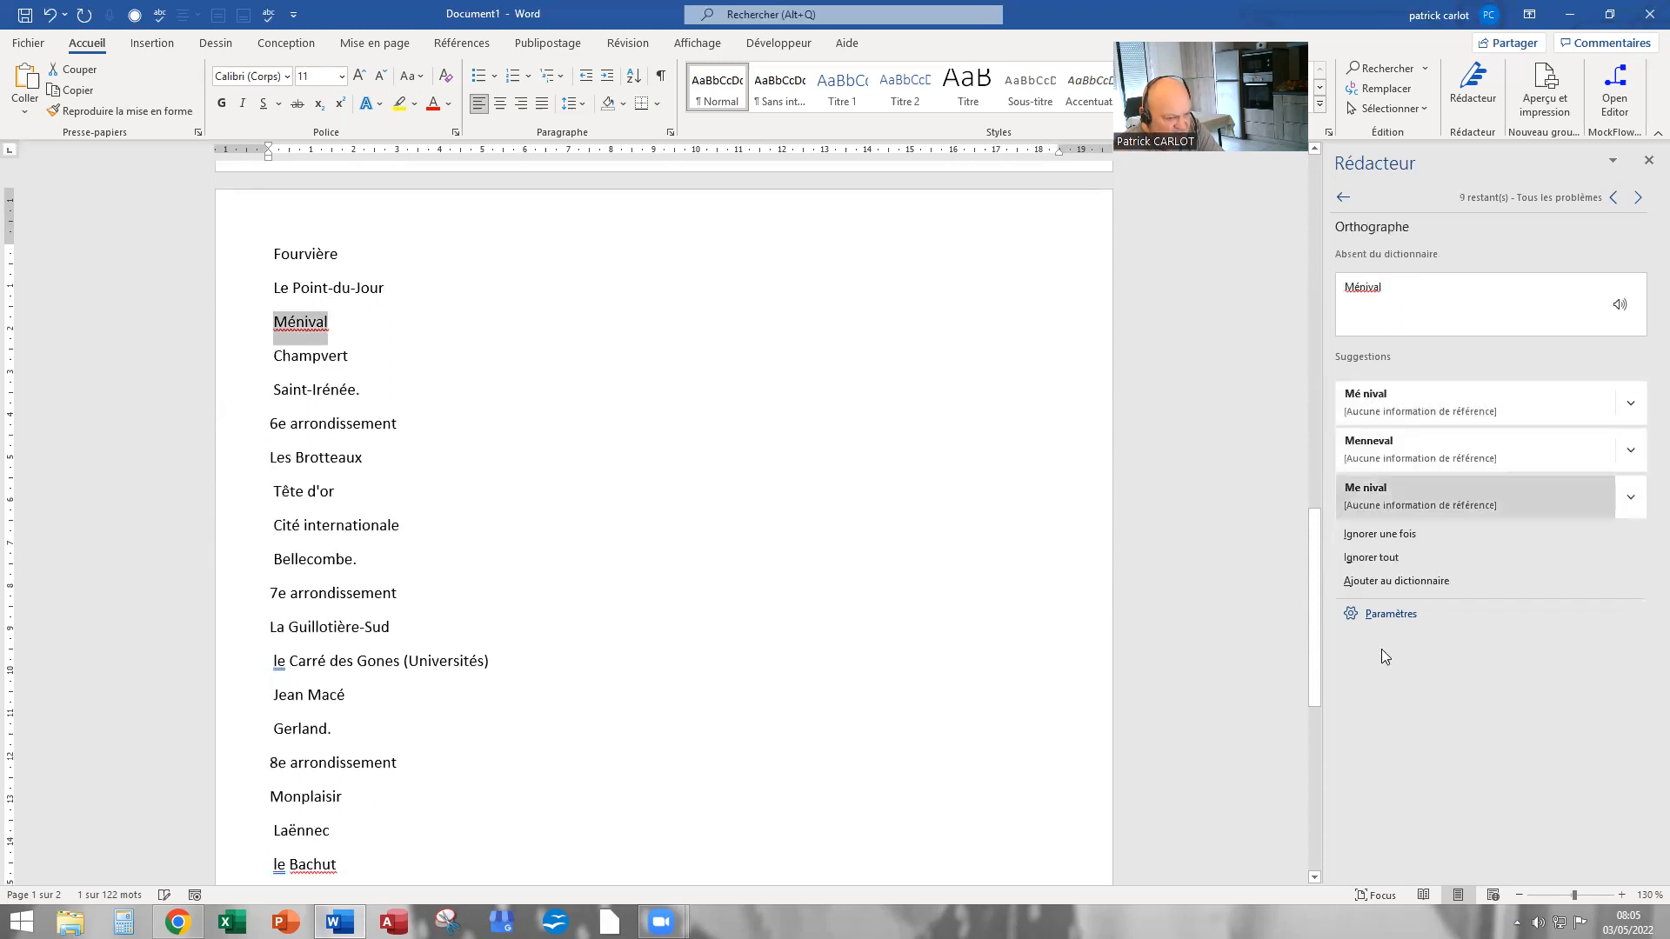
pyautogui.click(1358, 556)
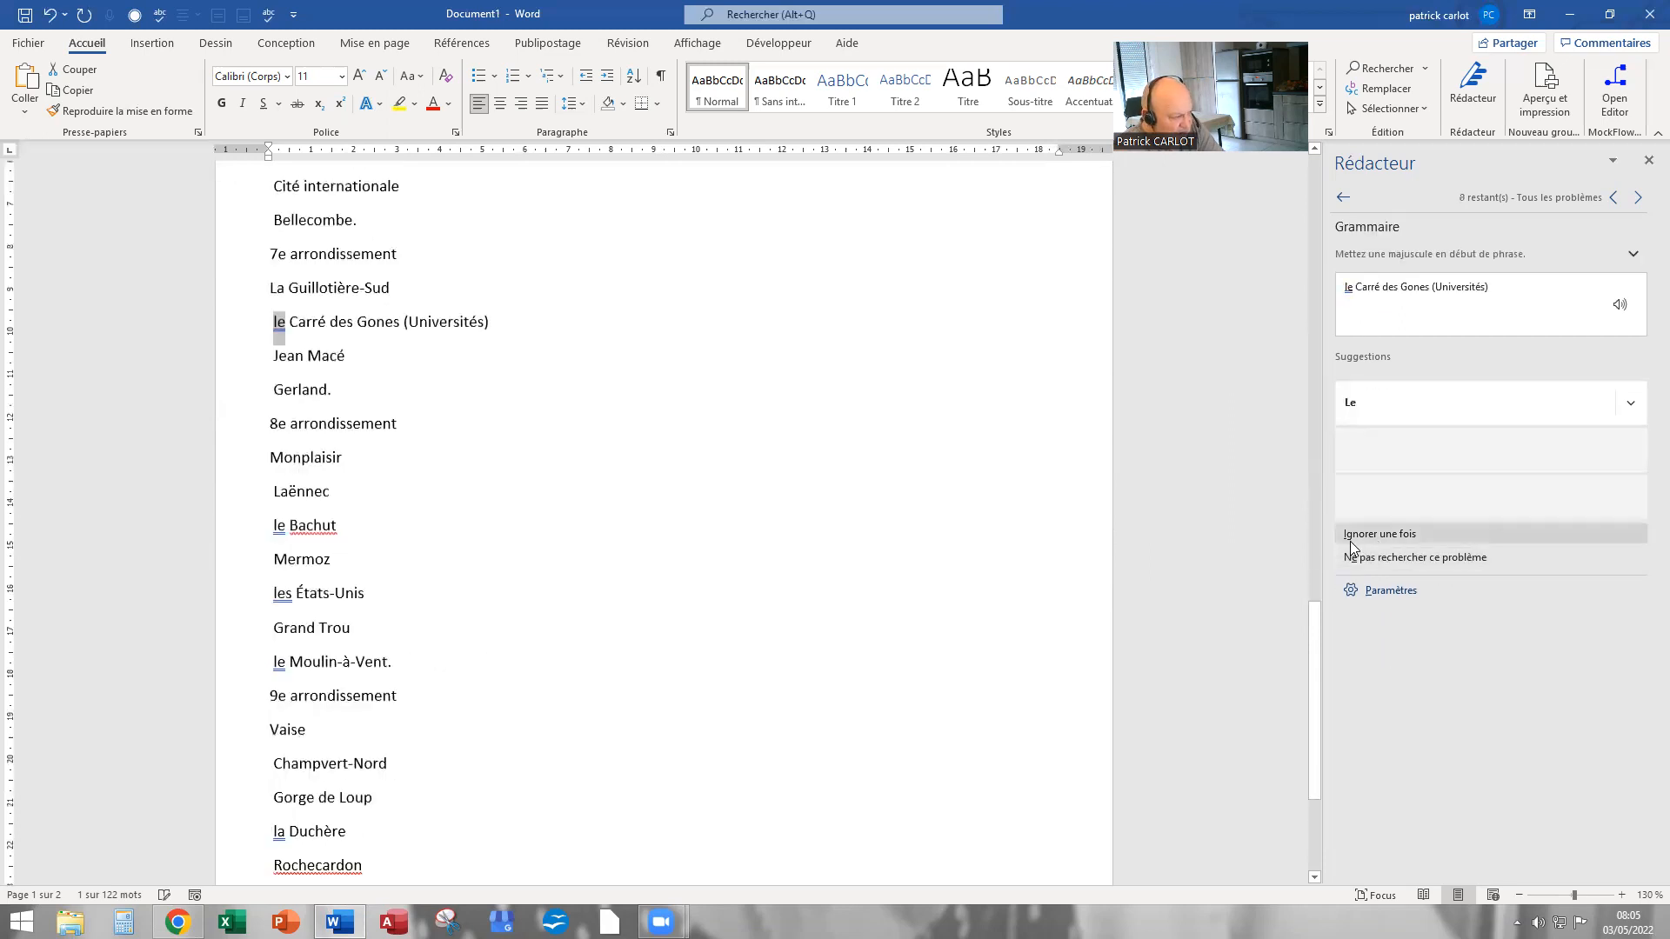
pyautogui.click(1360, 402)
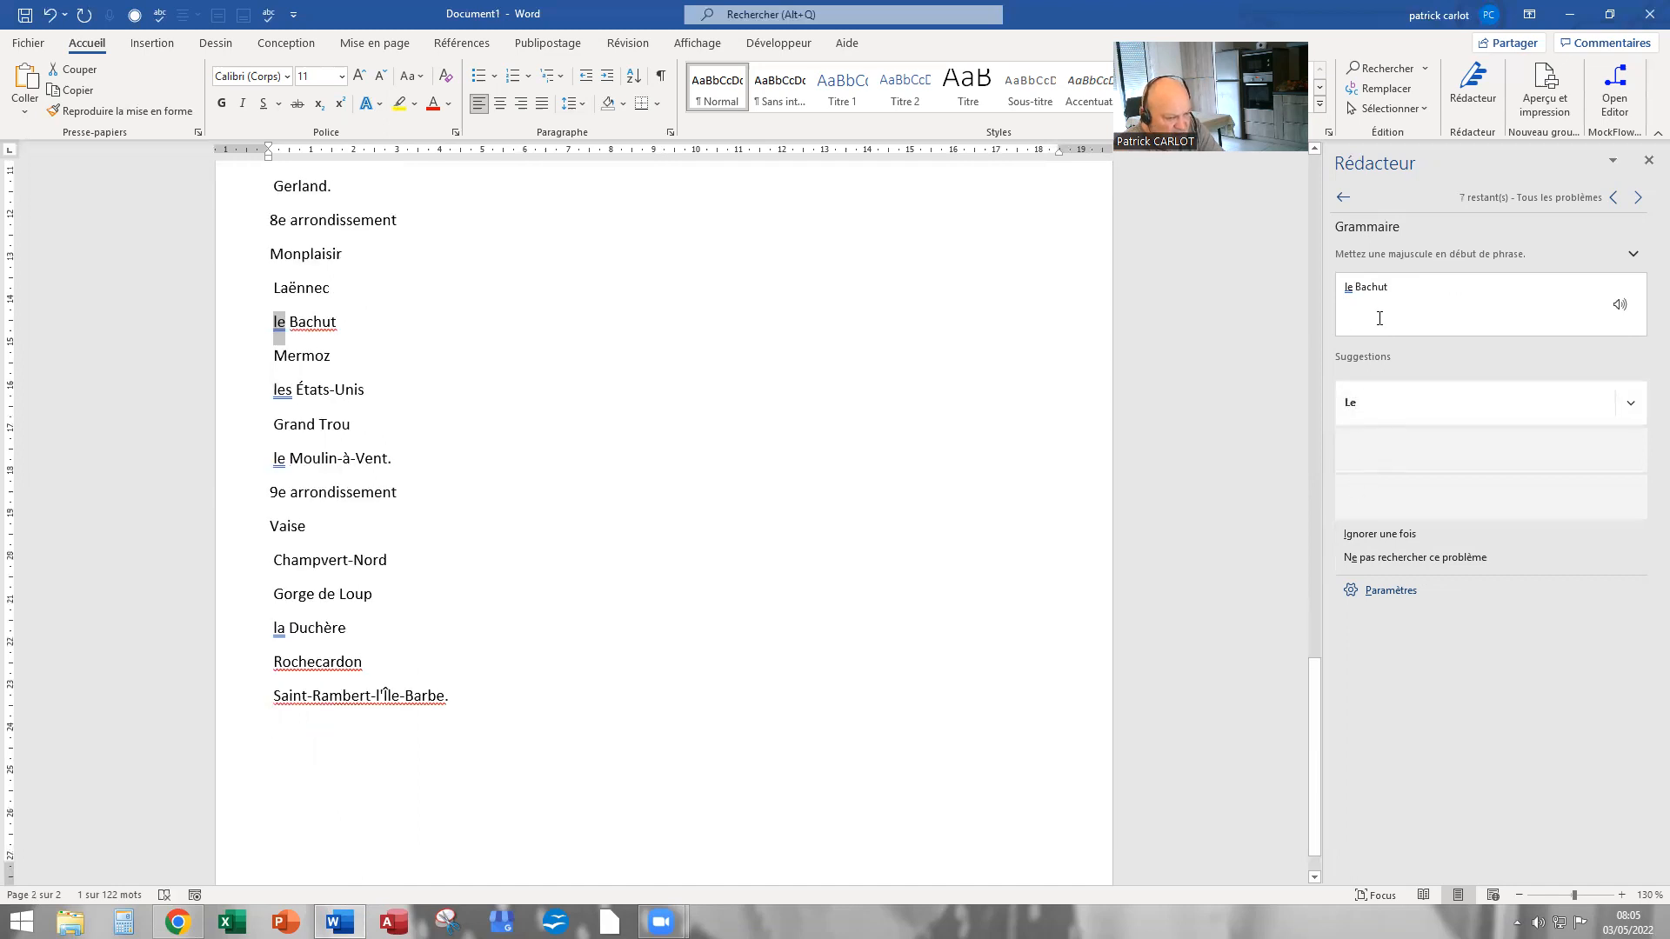
pyautogui.click(1355, 402)
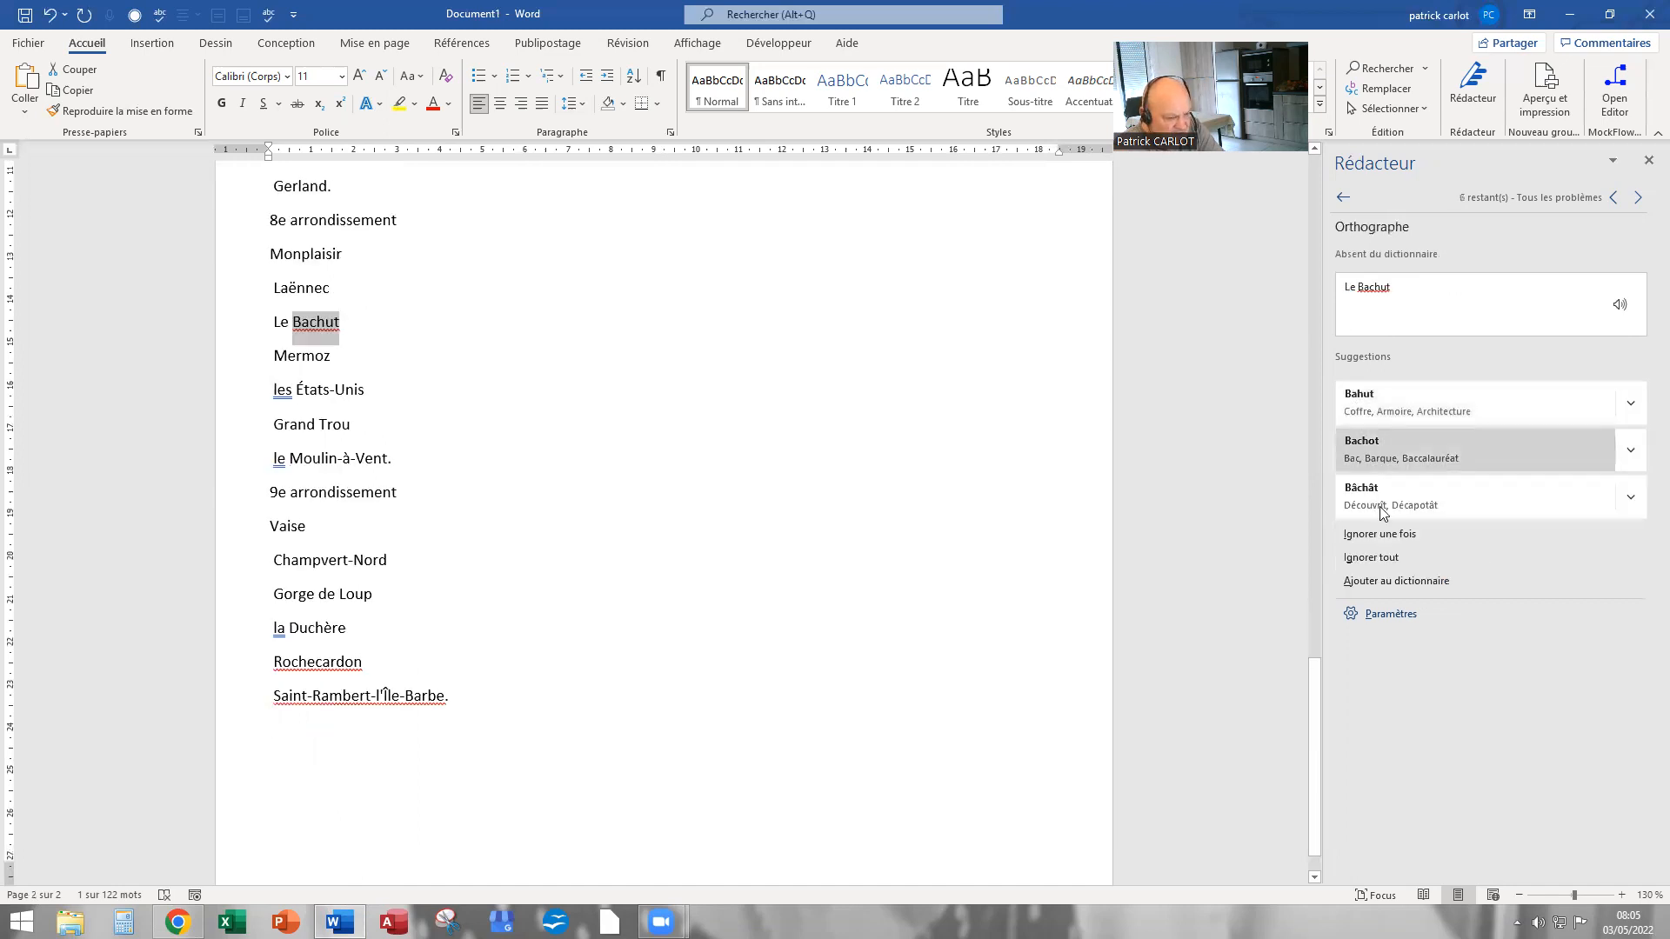
pyautogui.click(1372, 556)
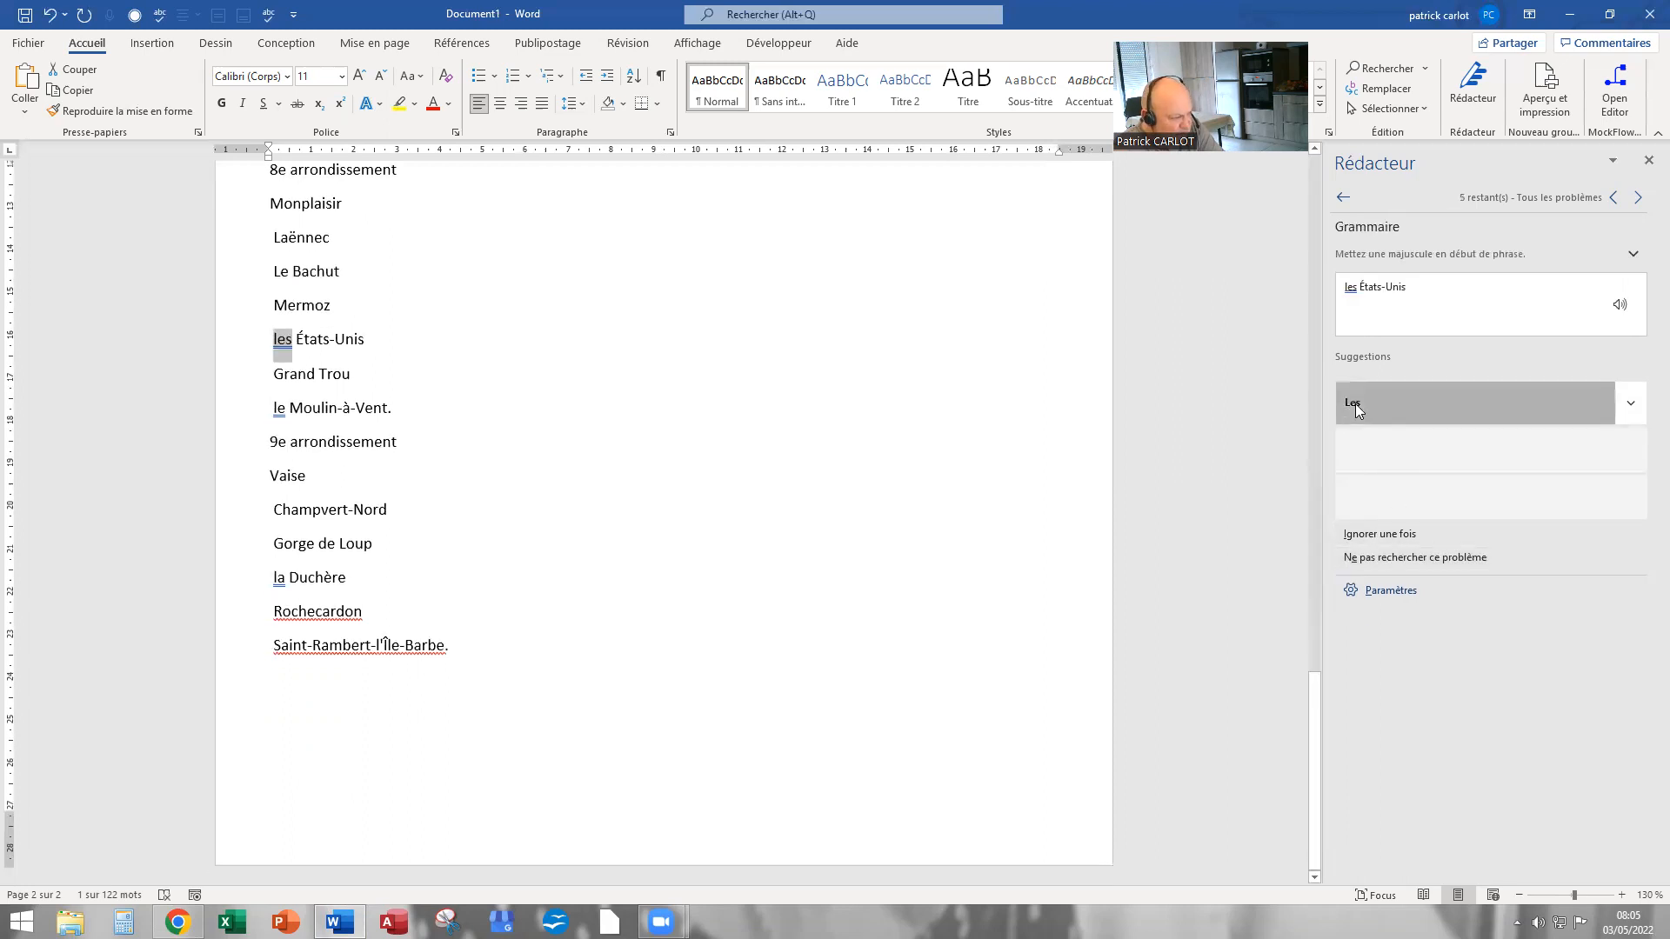
# Accept the capital in "Les États-Unis", "Le Moulin-à-Vent" and "La Duchère", and ignore all spelling flags on "Rochecardon" and "Saint-Rambert-l'Île-Barbe"
pyautogui.click(1354, 404)
pyautogui.click(1353, 400)
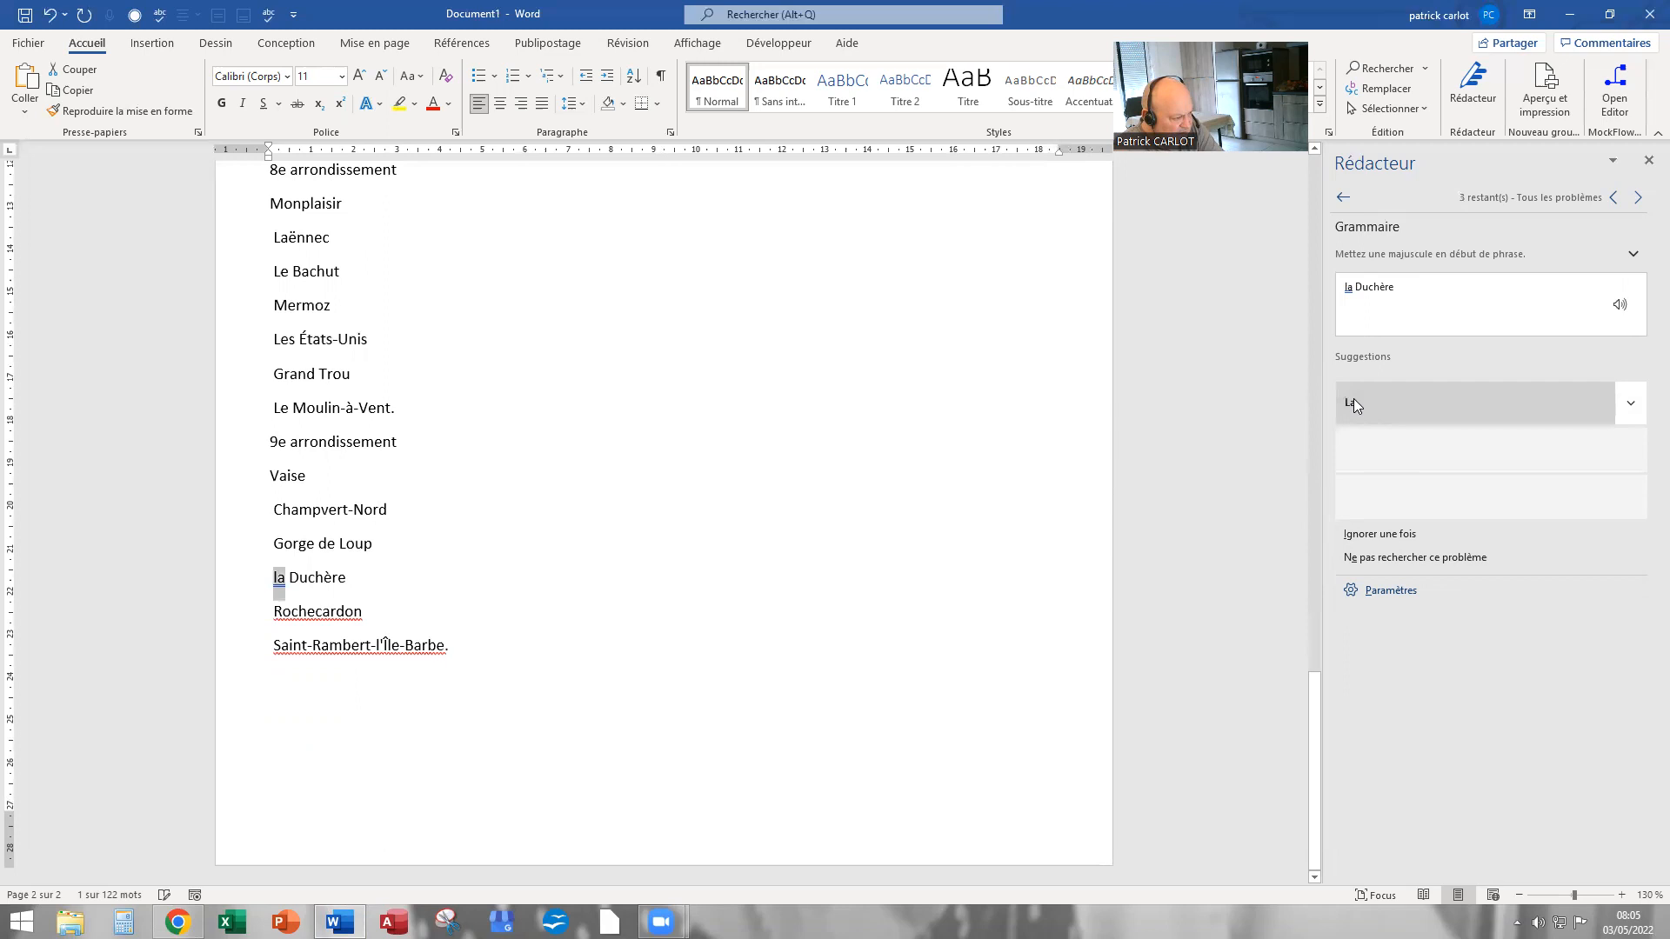
pyautogui.click(1353, 402)
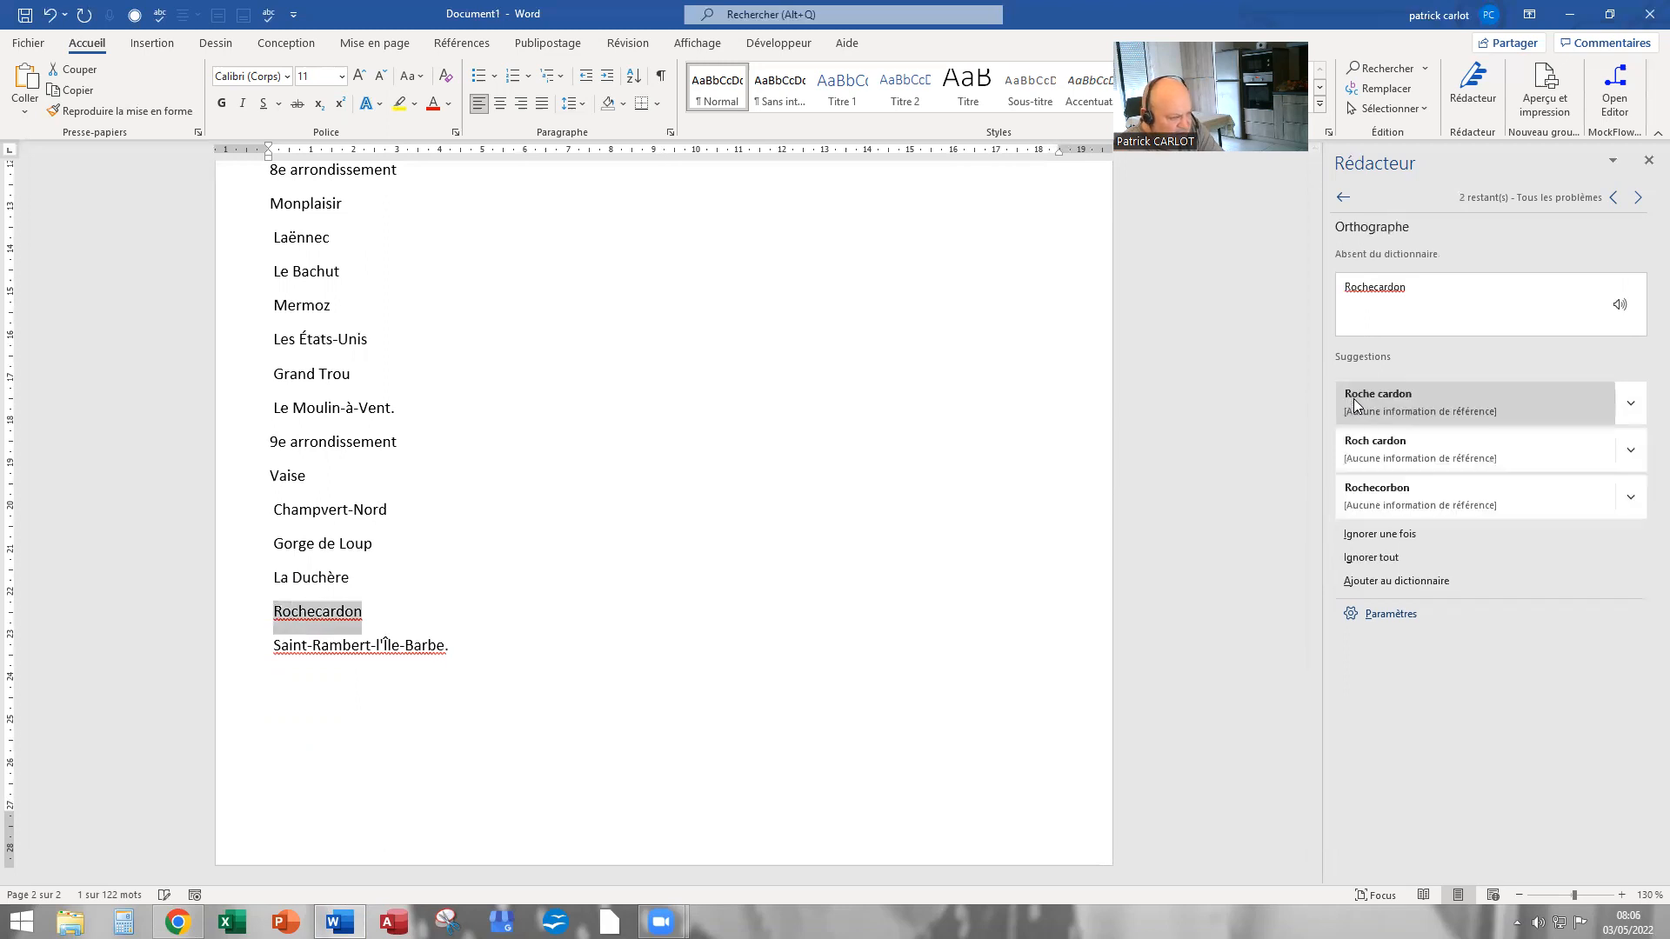
pyautogui.click(1372, 558)
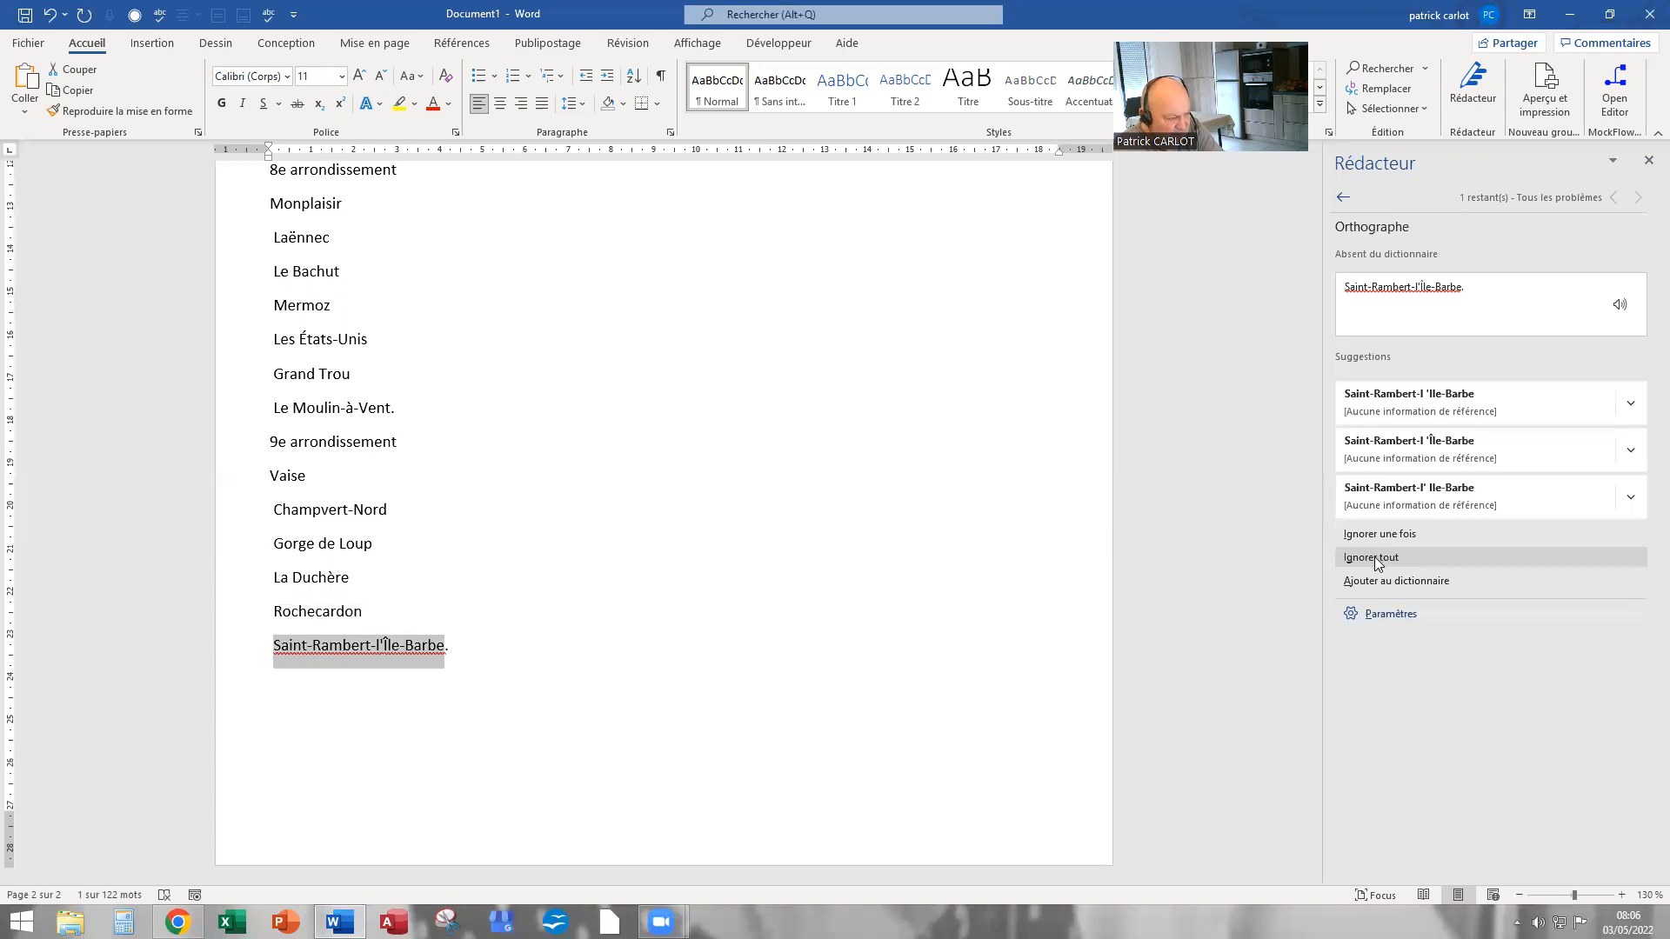
pyautogui.click(1374, 559)
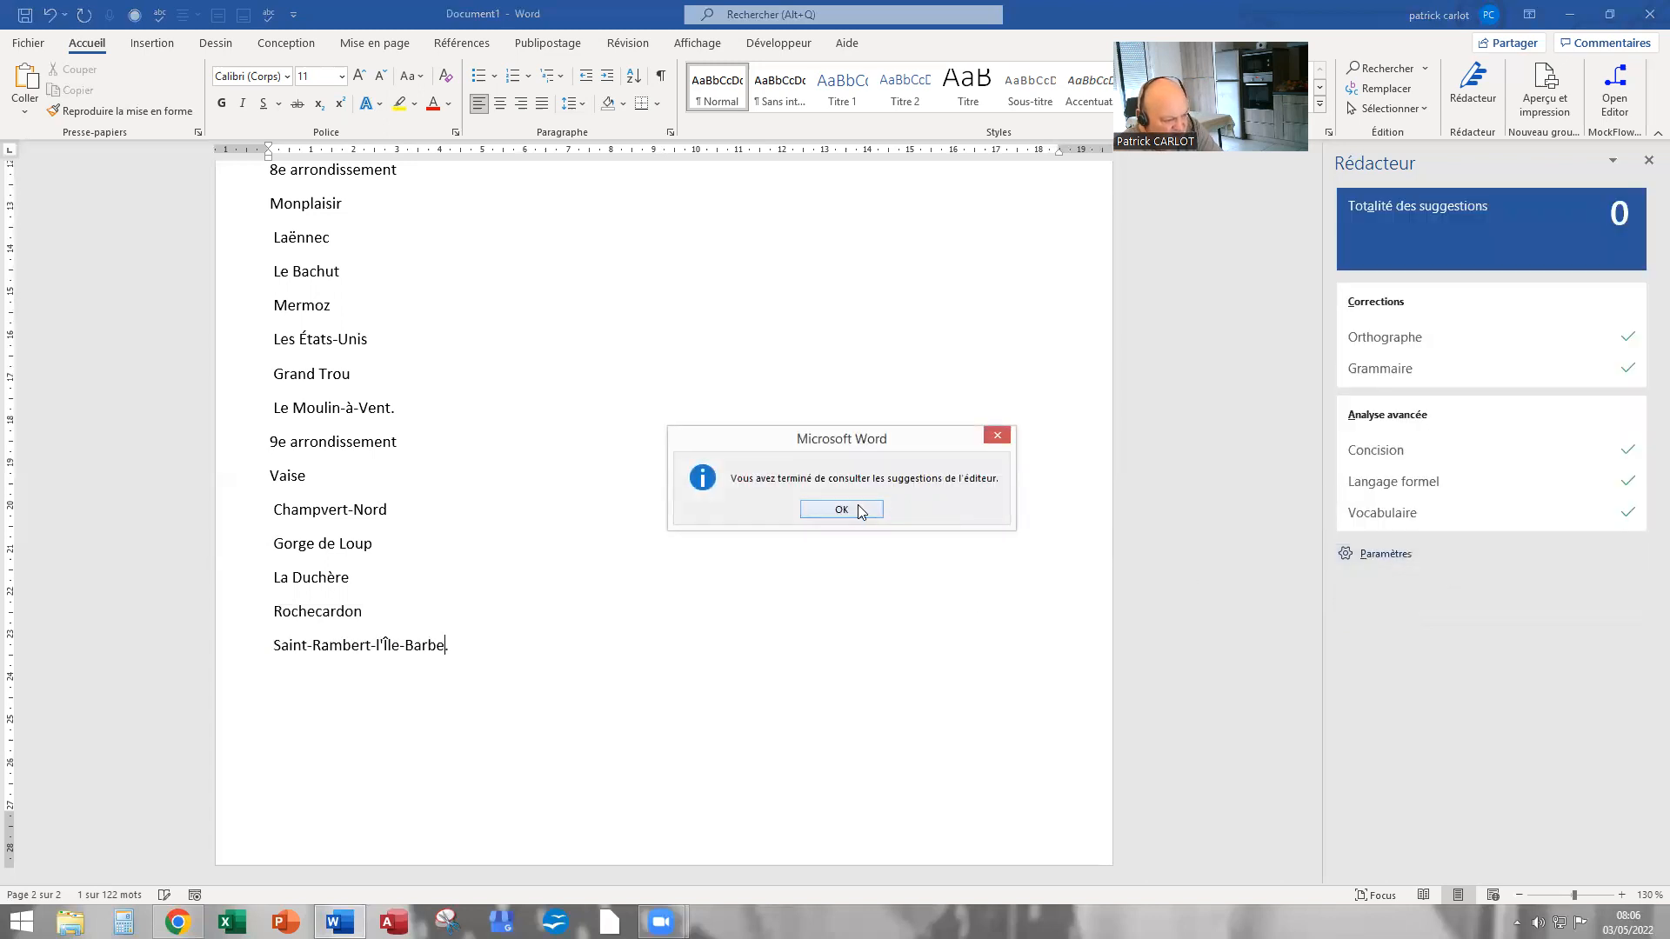
# Close the completed spelling review and its pane, and apply A., B., C. numbering to the quartiers of the 1er arrondissement
pyautogui.click(858, 510)
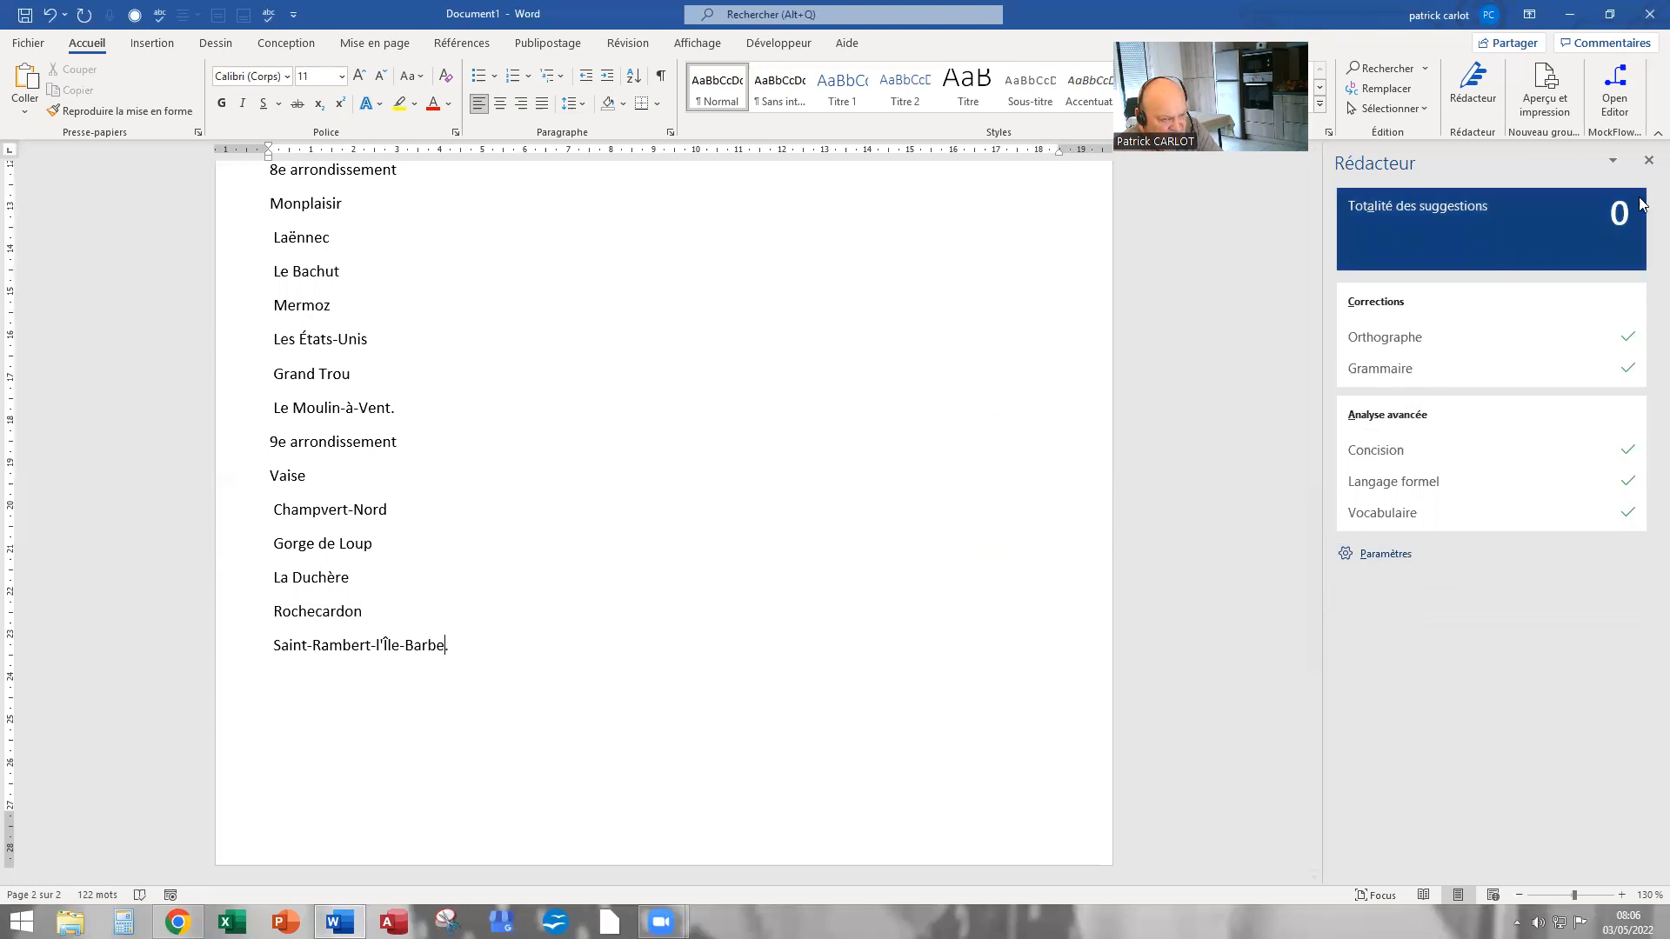
pyautogui.click(1648, 160)
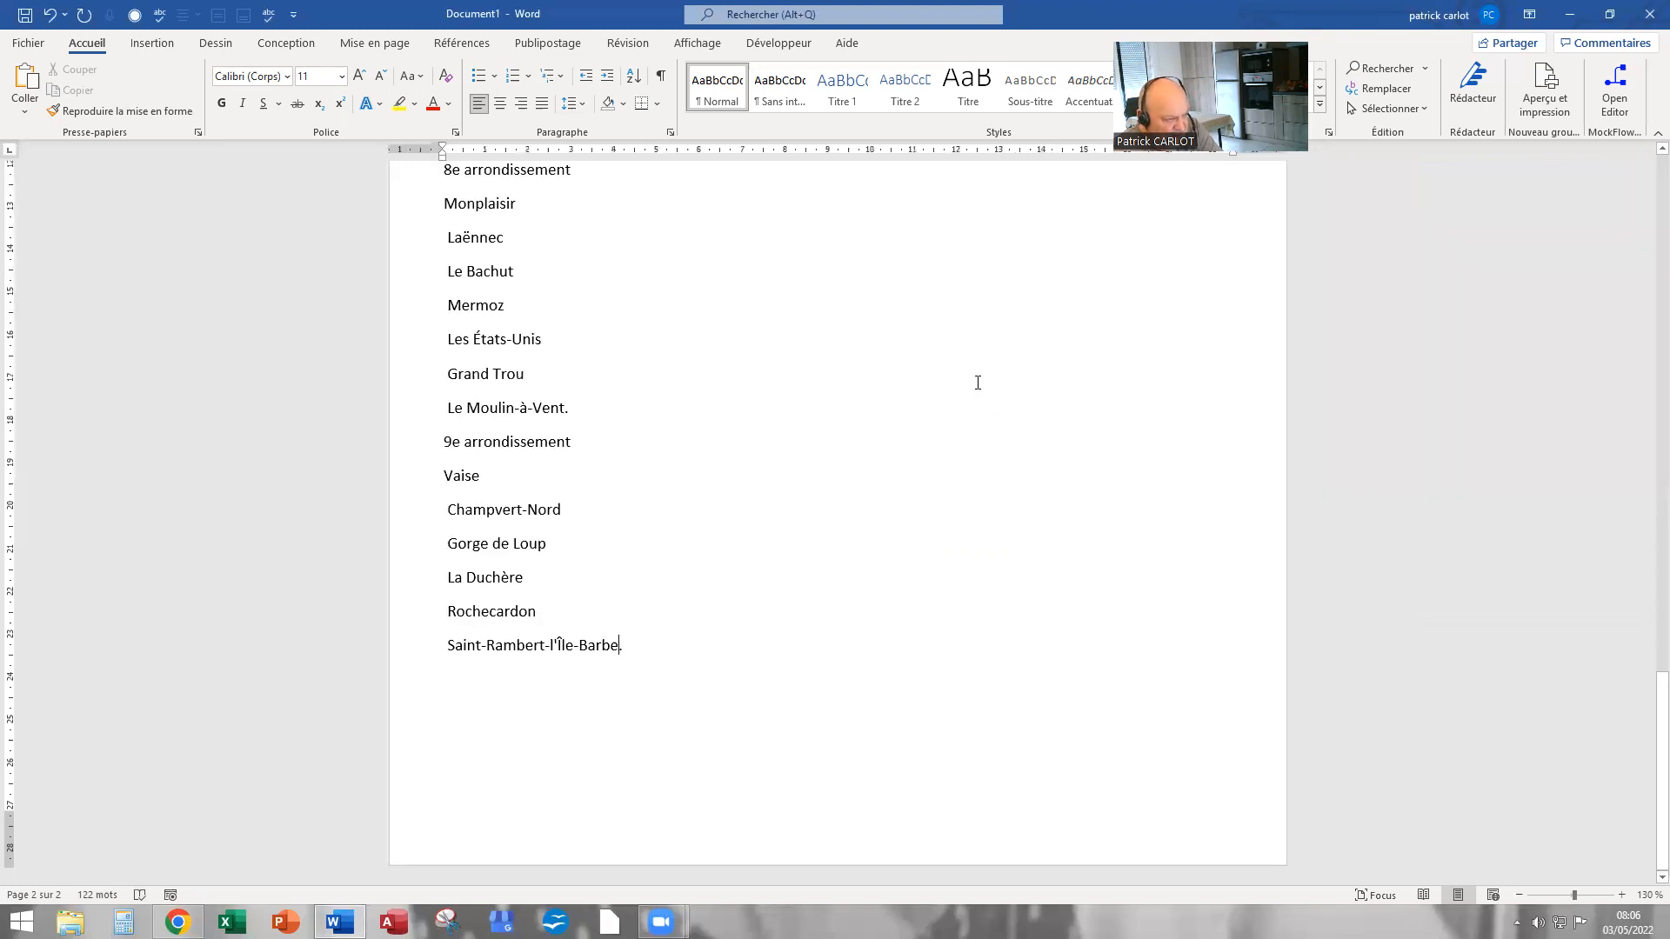
pyautogui.scroll(12, 977, 383)
pyautogui.scroll(8, 967, 367)
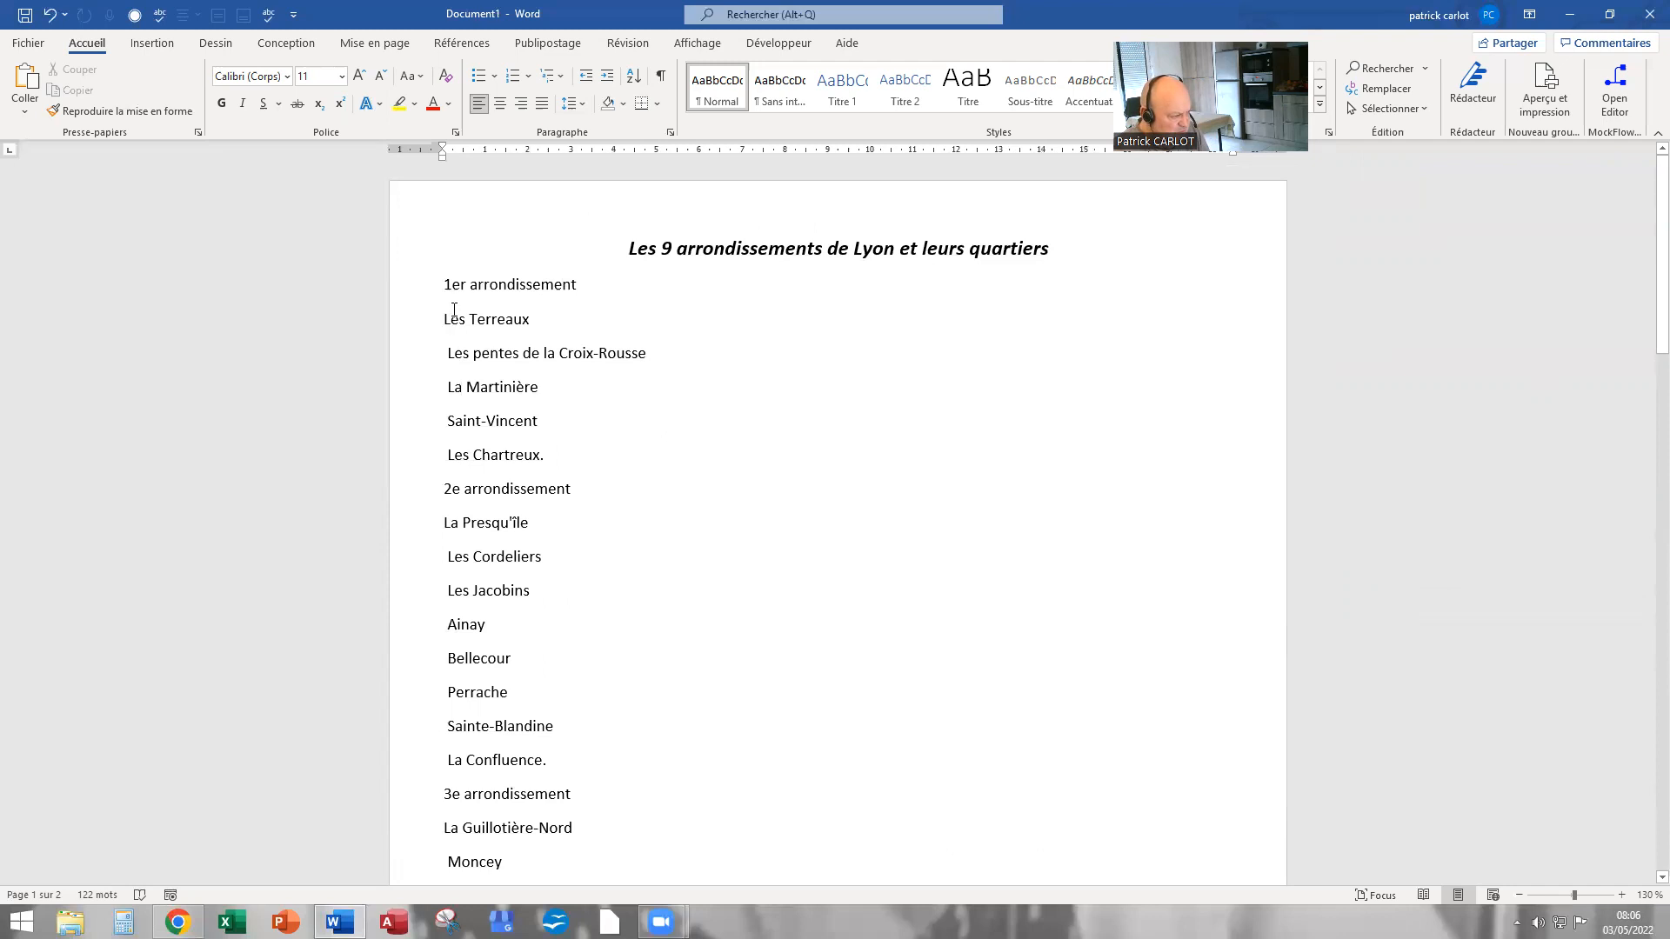
pyautogui.moveTo(445, 319); pyautogui.dragTo(556, 457)
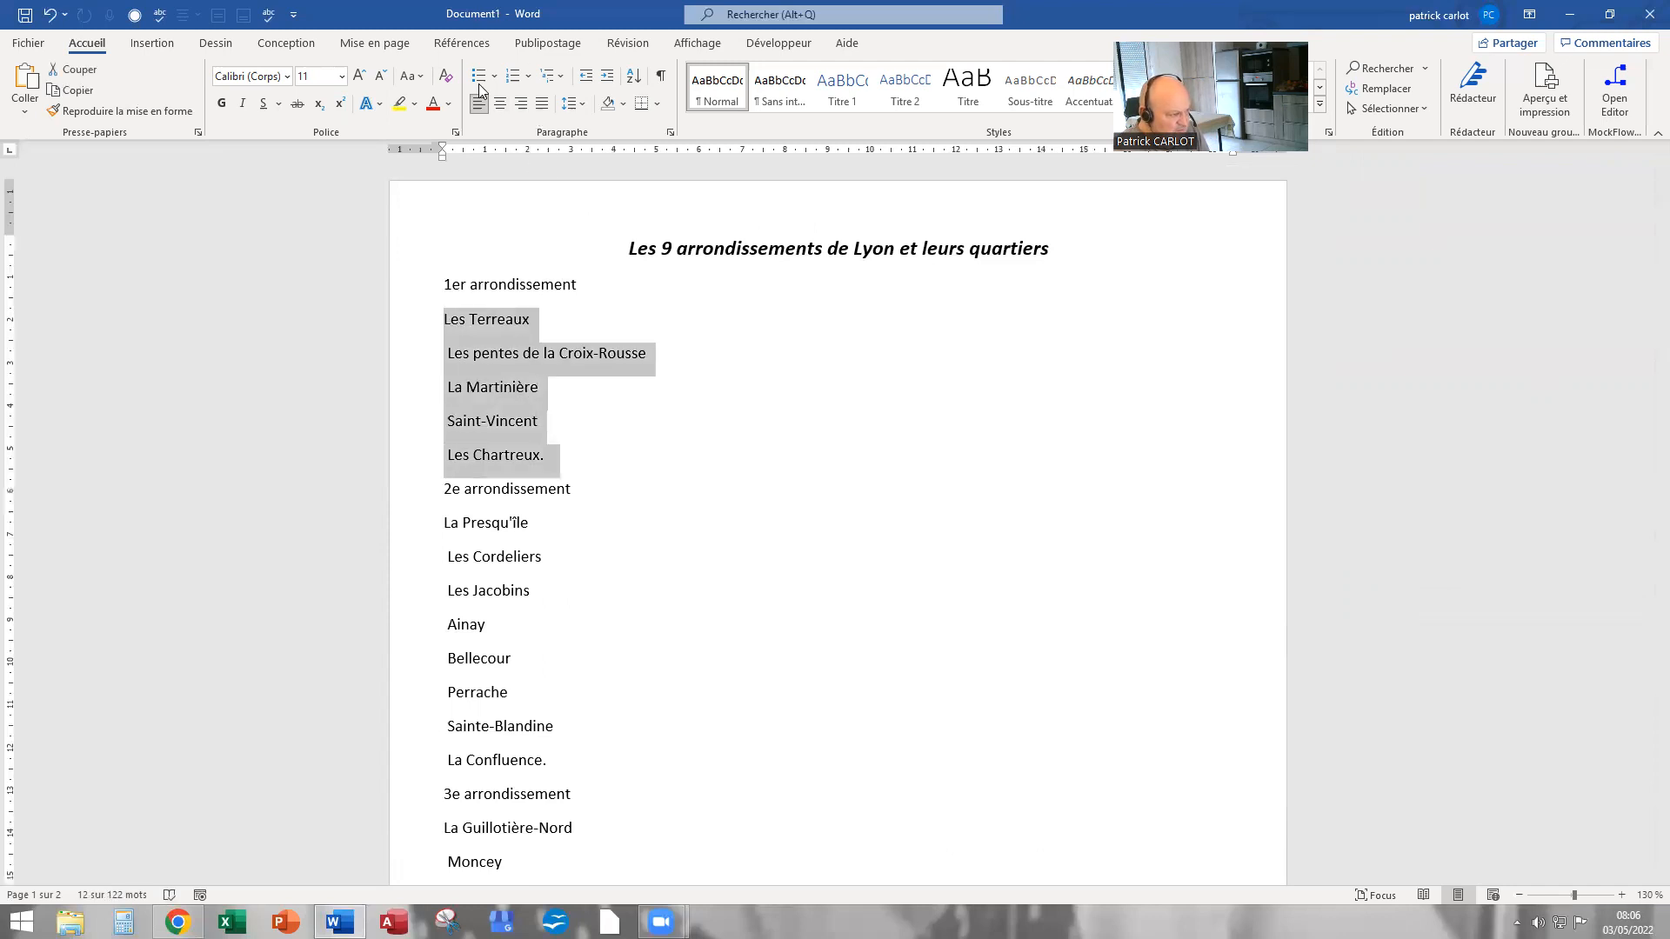
pyautogui.click(529, 75)
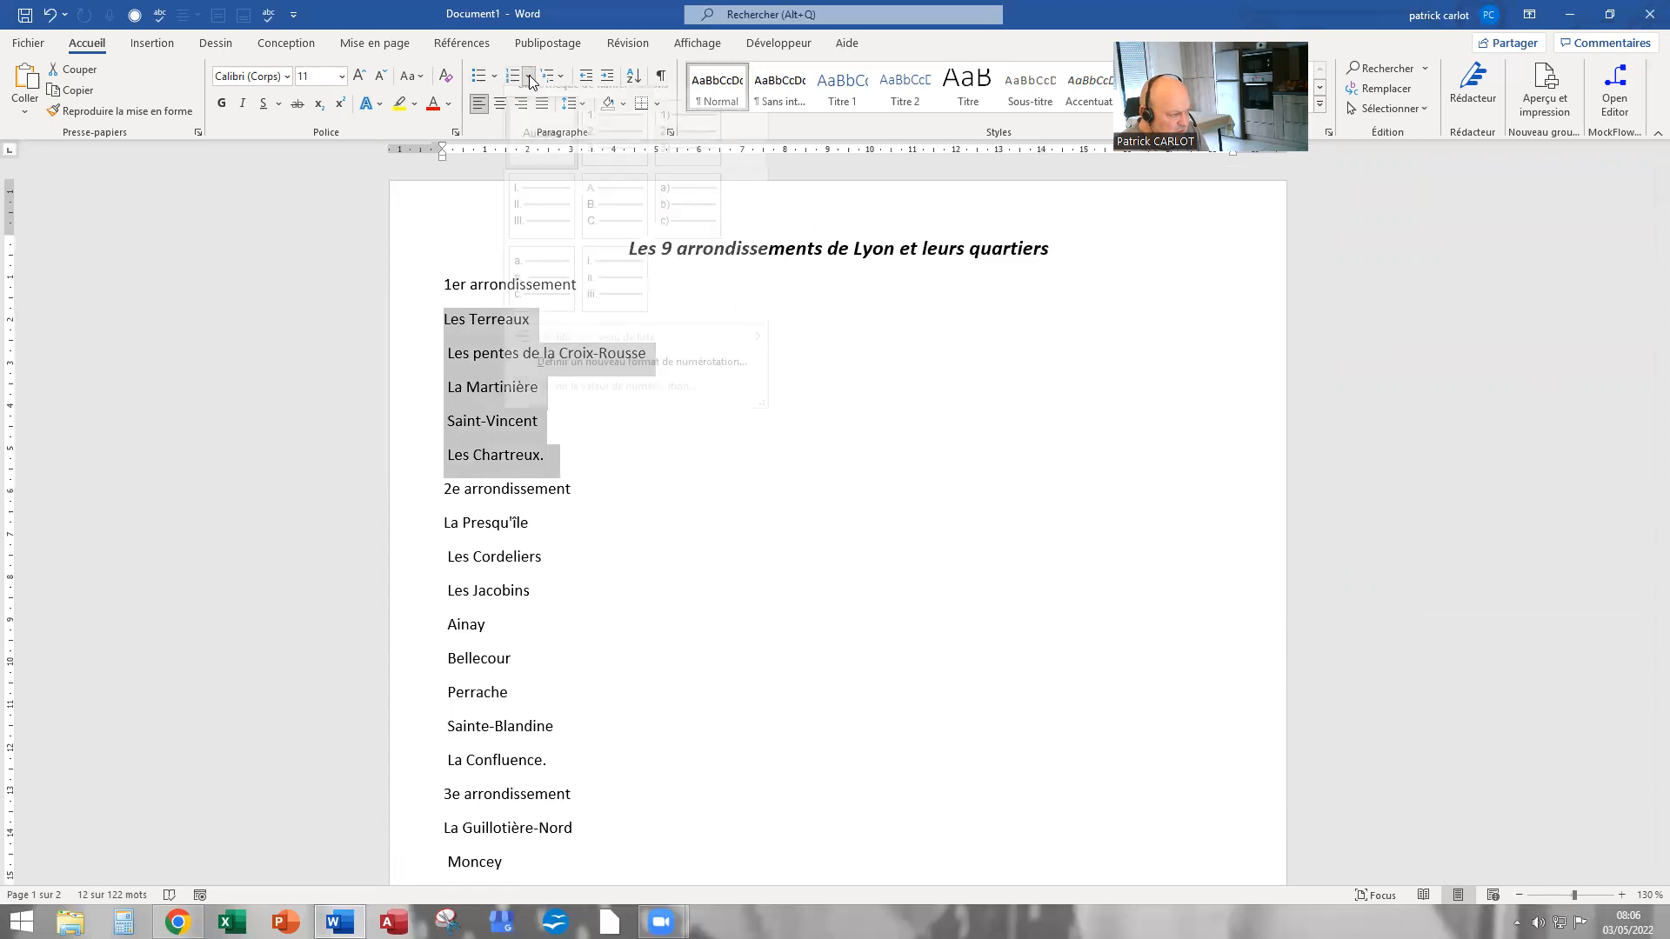
pyautogui.click(606, 231)
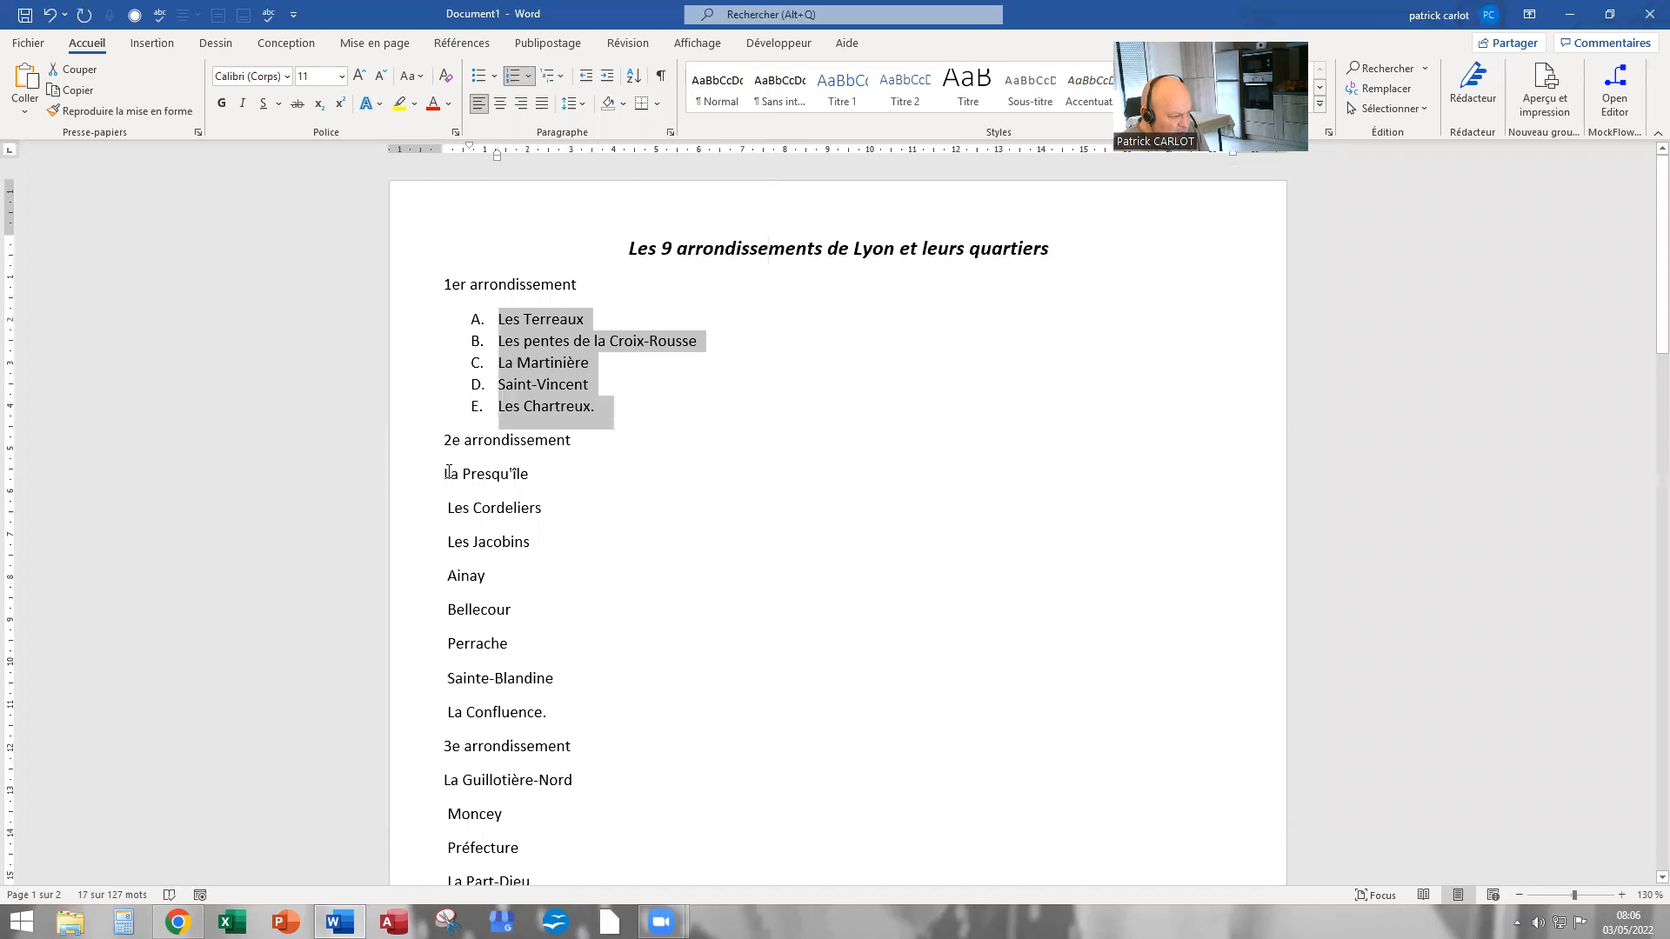
pyautogui.moveTo(442, 476); pyautogui.dragTo(546, 718)
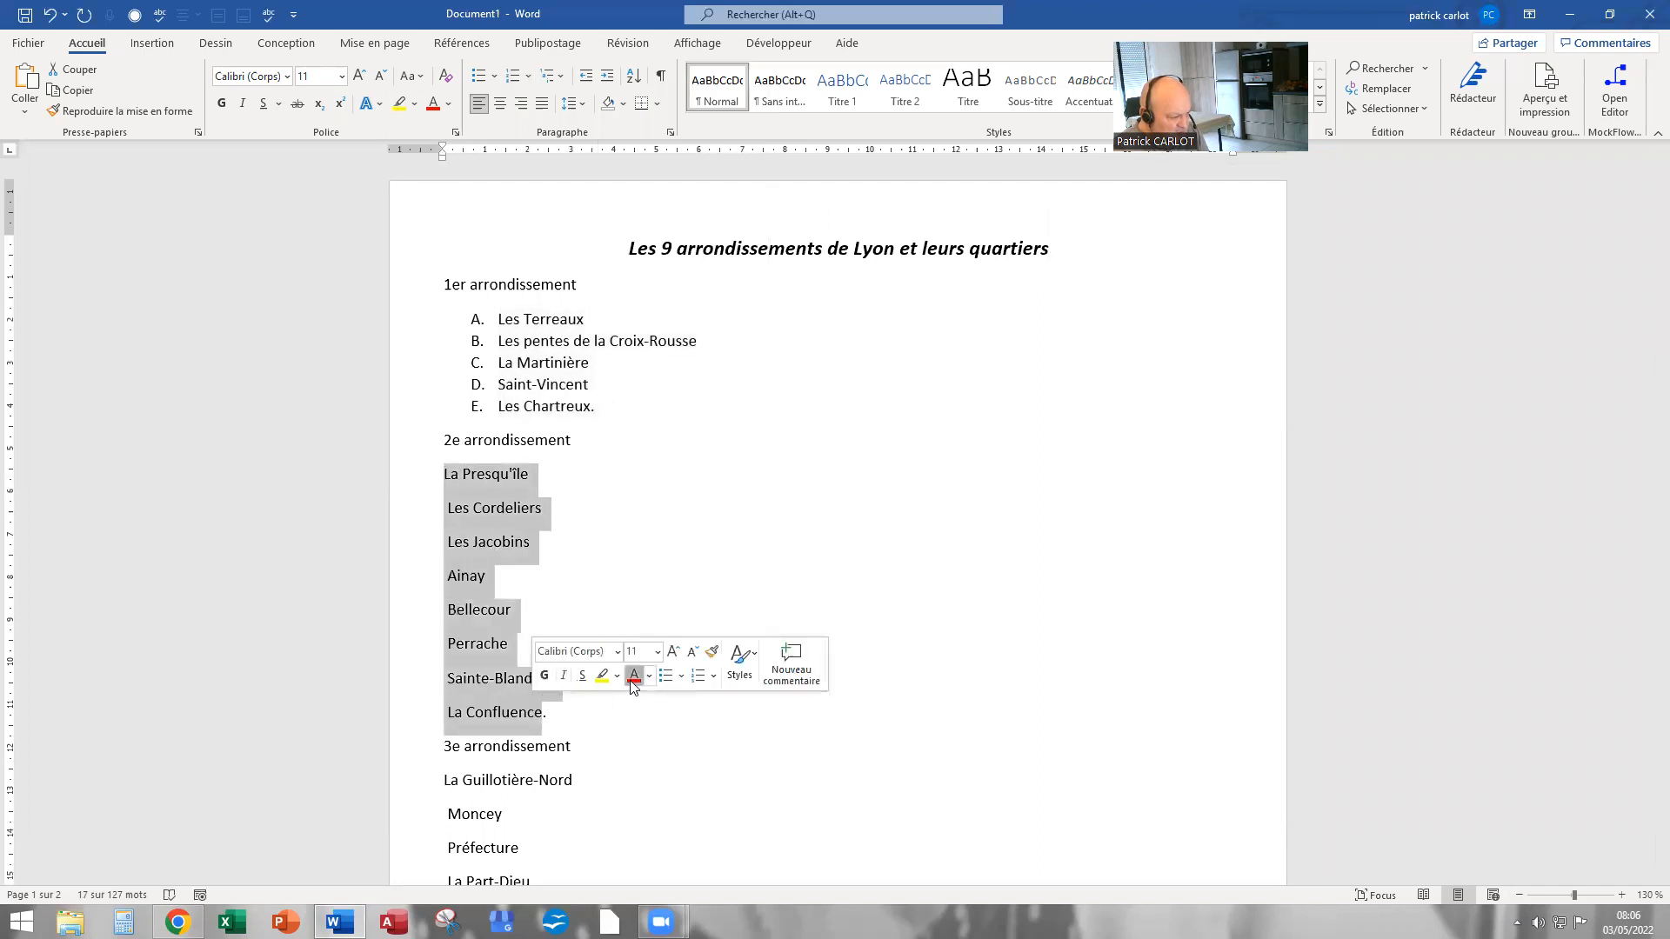
pyautogui.click(632, 685)
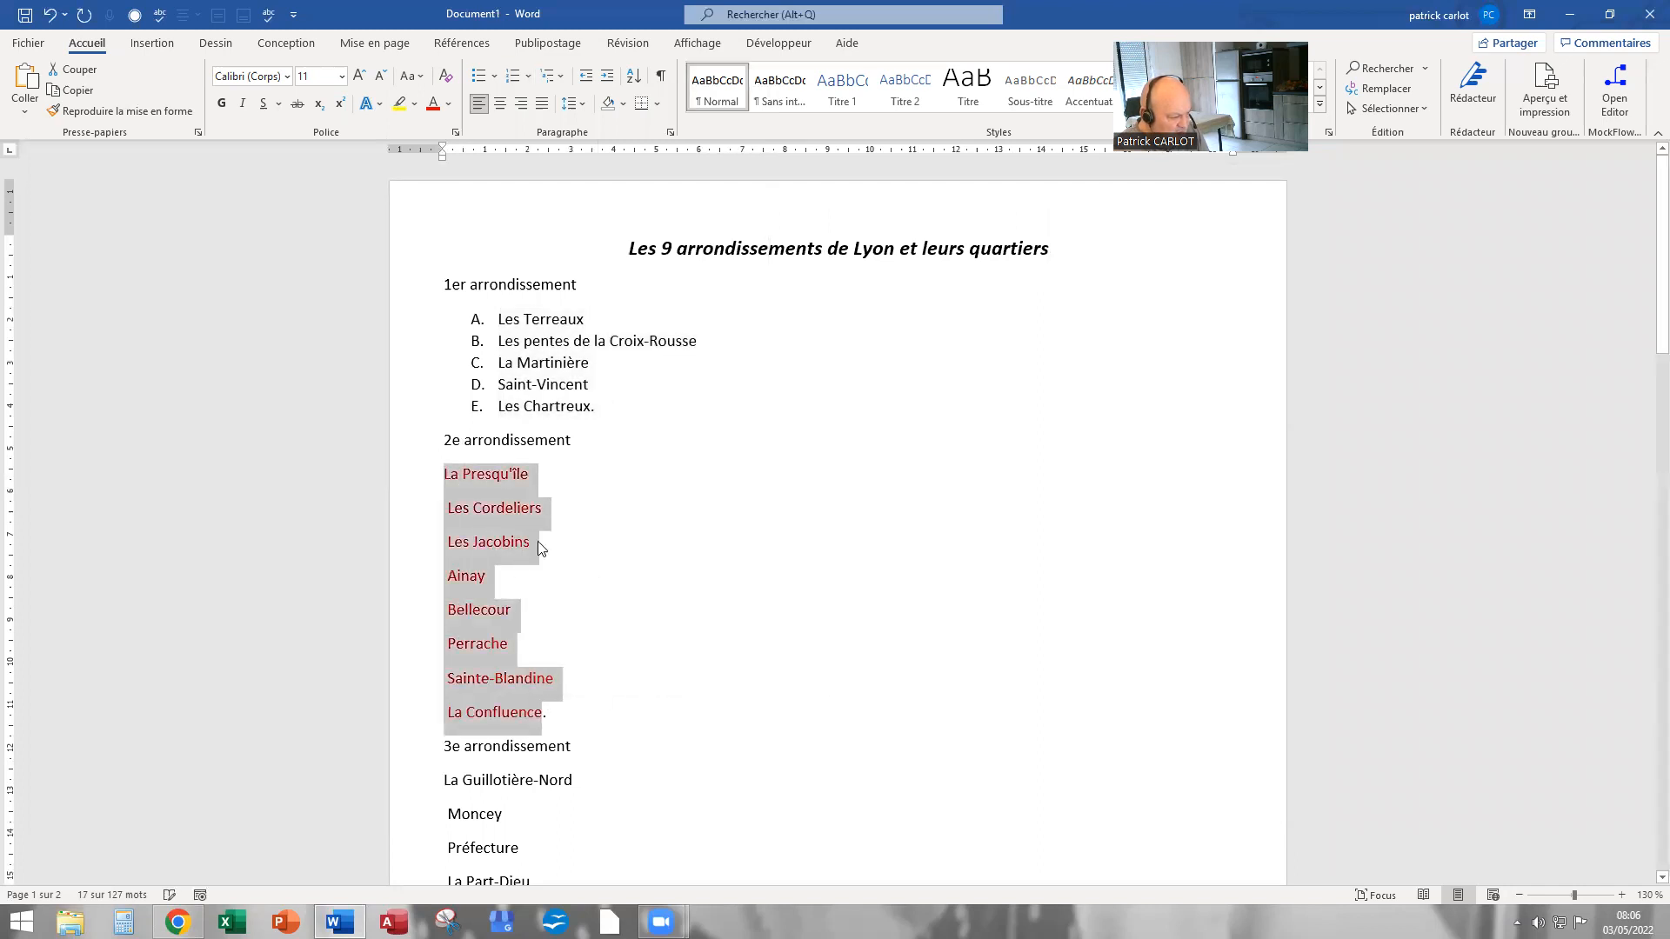
pyautogui.click(49, 15)
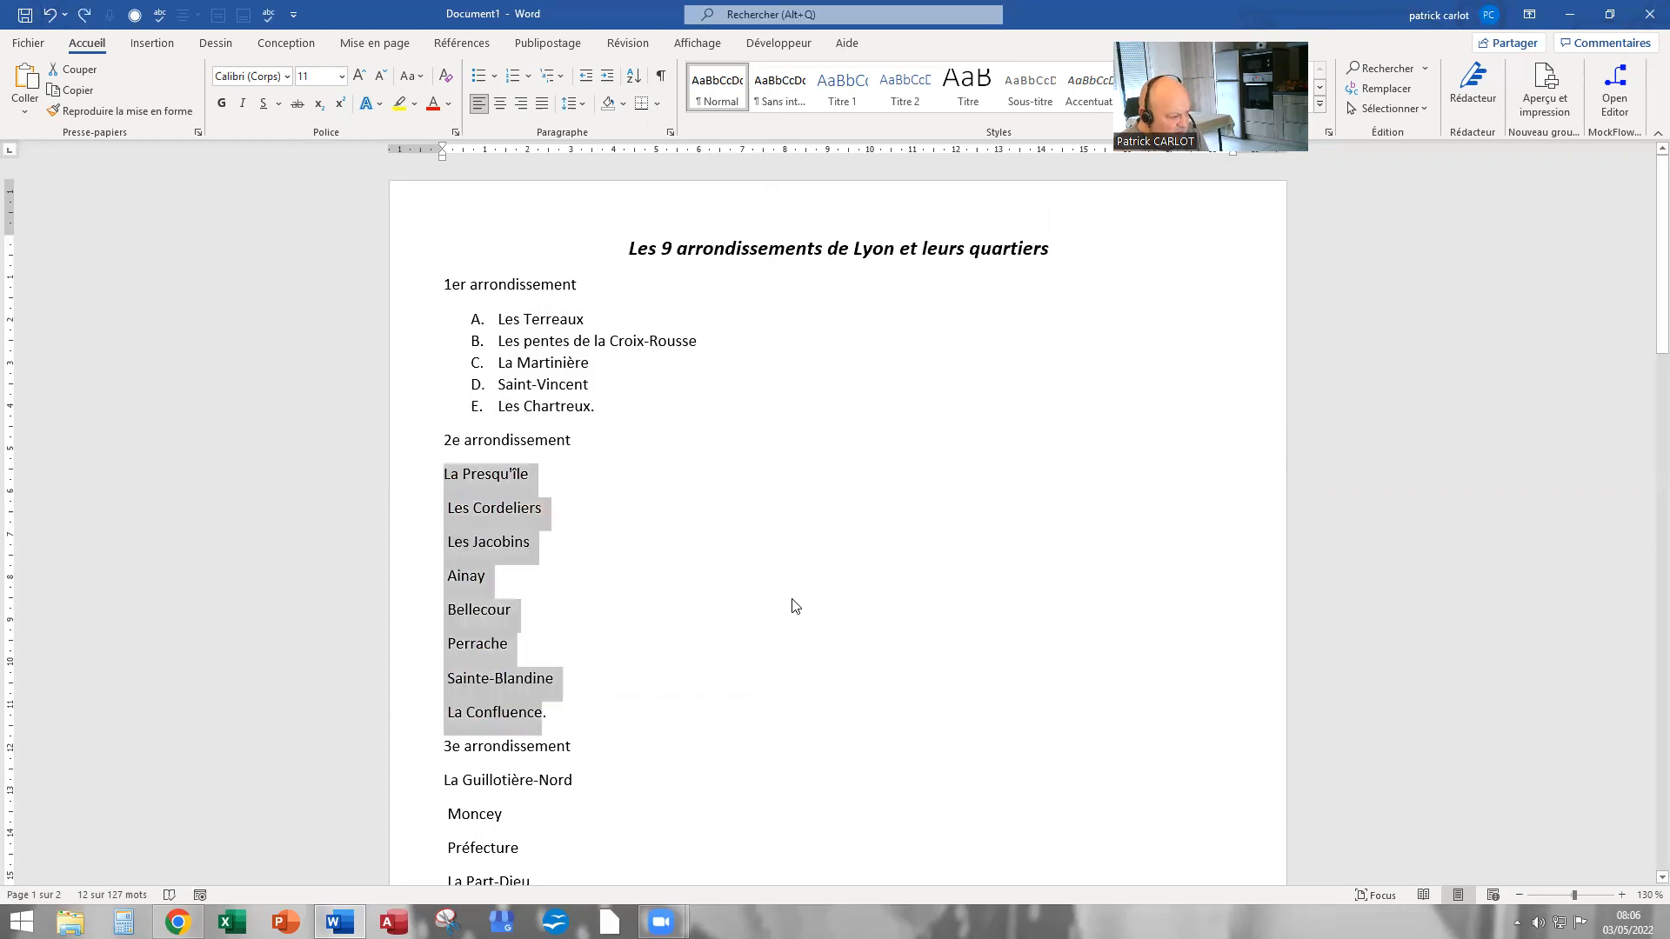
# Apply A., B., C. numbering to the 2e arrondissement quartiers from "La Presqu'île" through "La Confluence"
pyautogui.click(487, 576)
pyautogui.moveTo(444, 472); pyautogui.dragTo(597, 709)
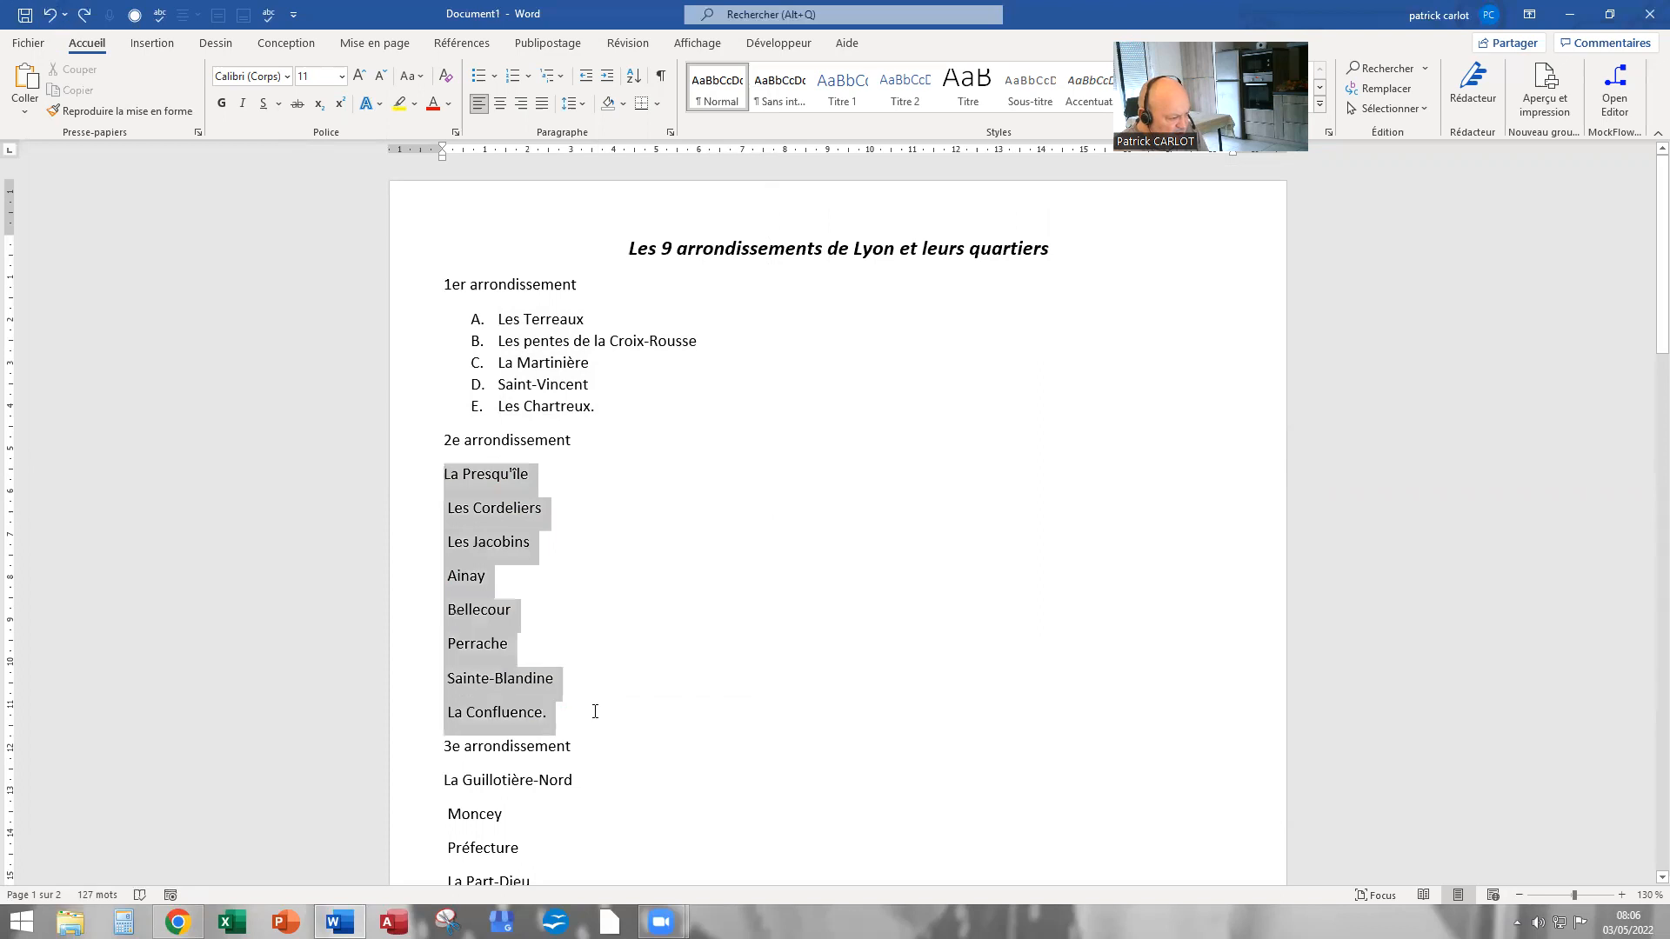
pyautogui.click(528, 77)
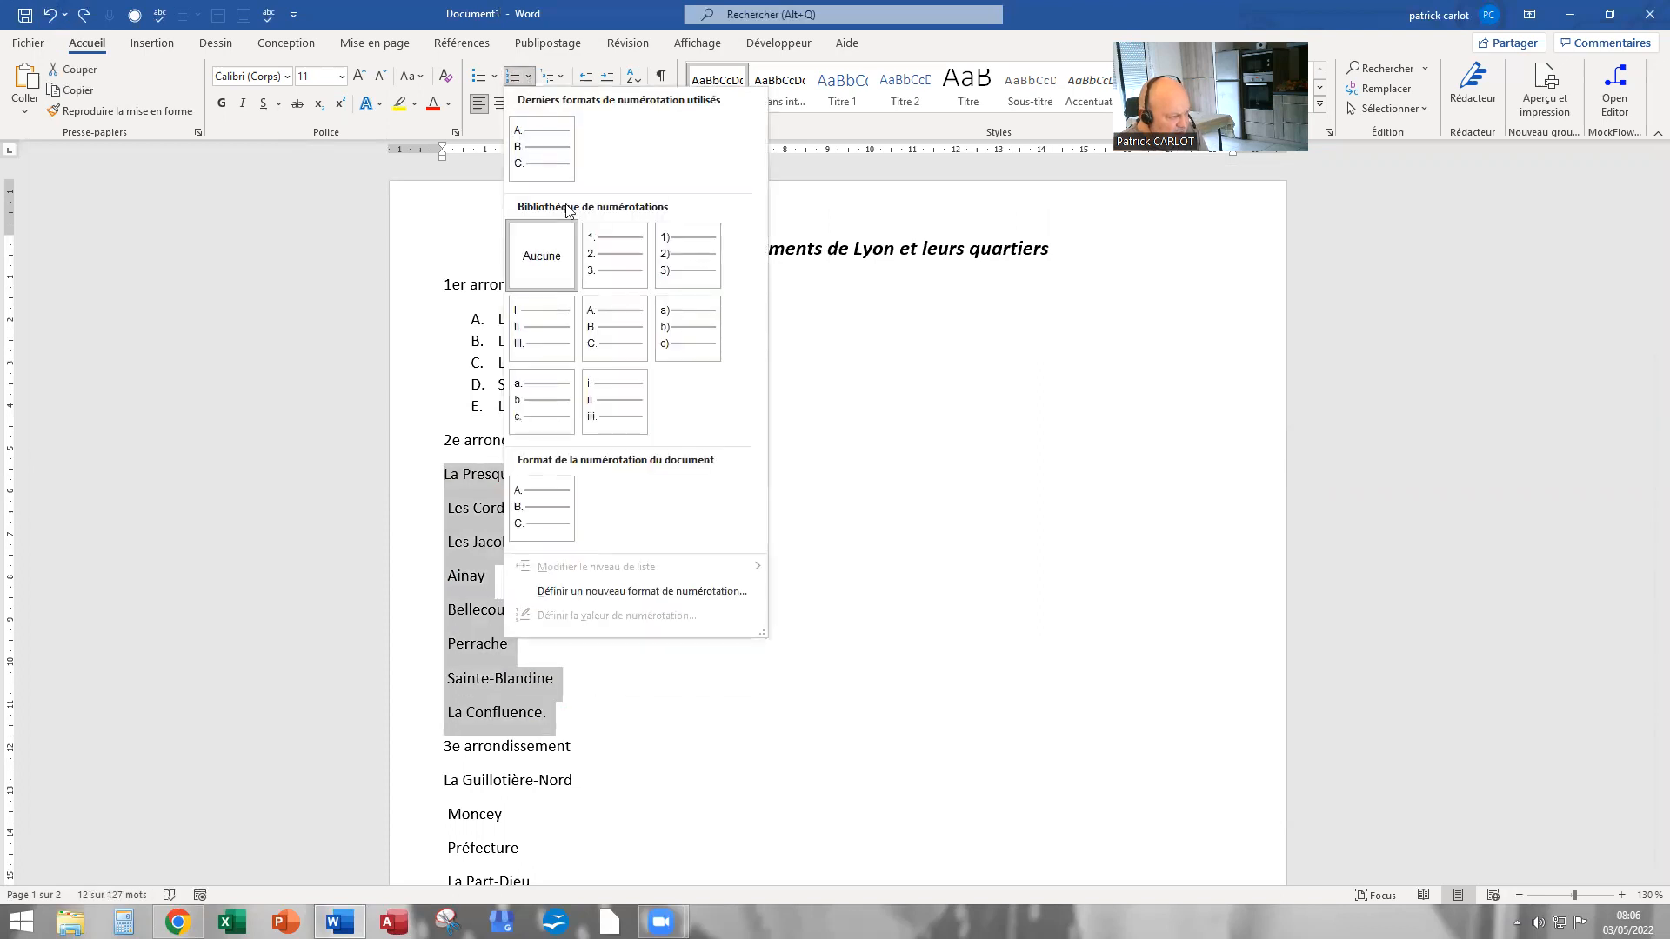
pyautogui.click(612, 338)
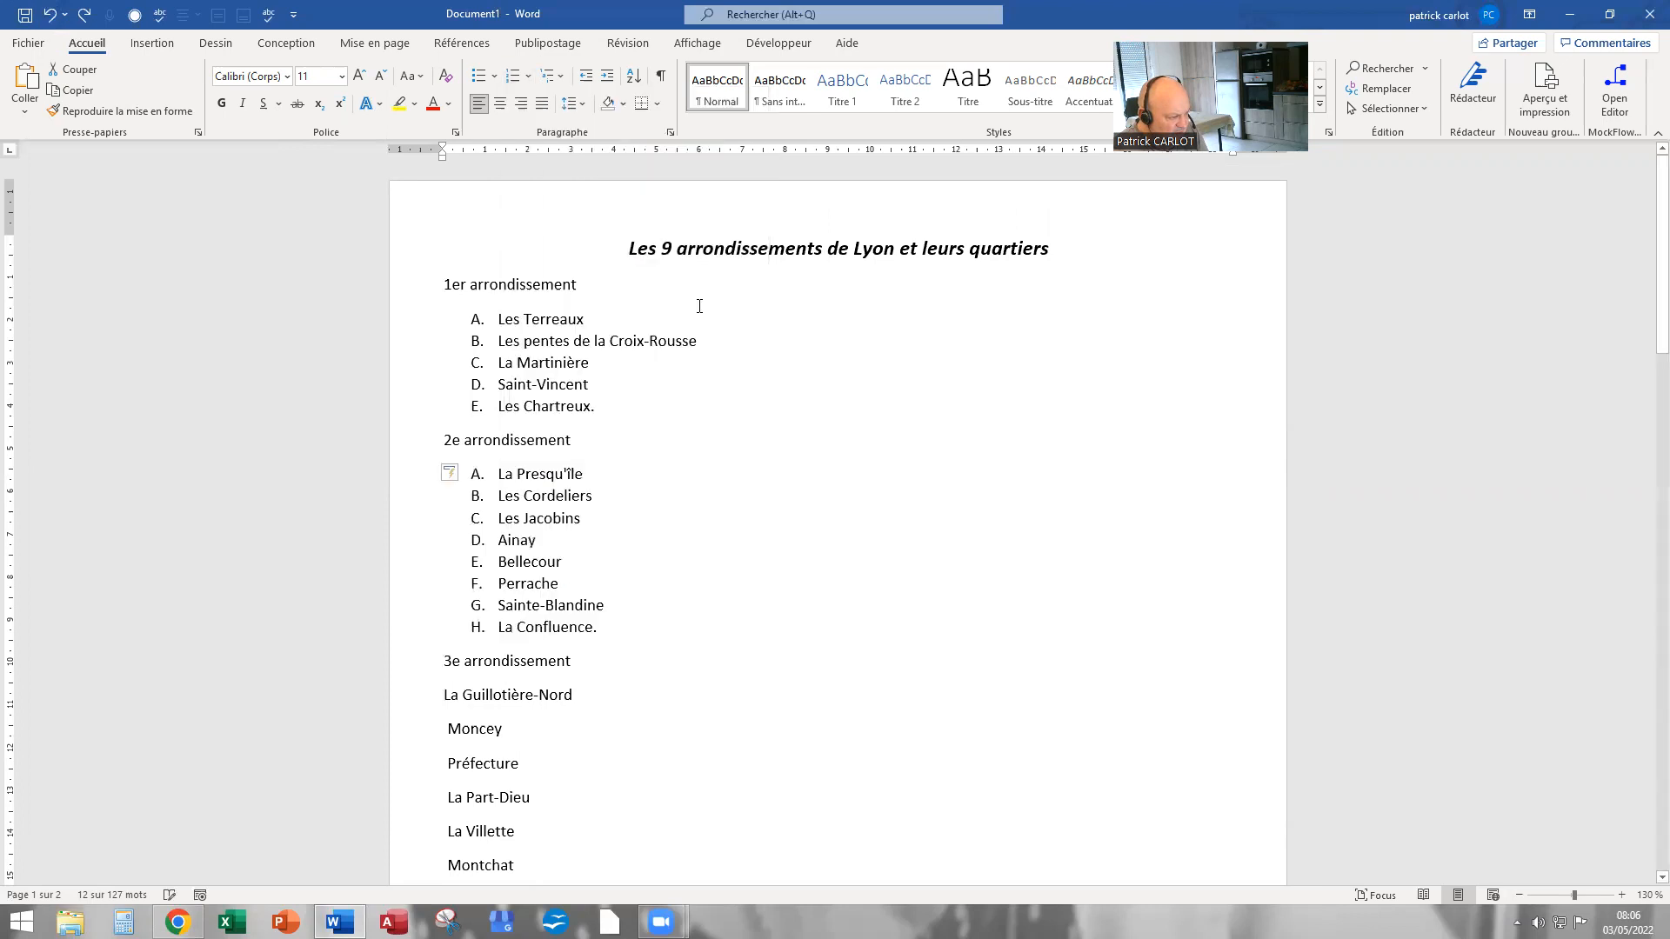
# Apply the same A., B., C. numbering to the quartiers of the 3e and 4e arrondissements, as a separate list under each heading
pyautogui.scroll(-3, 698, 323)
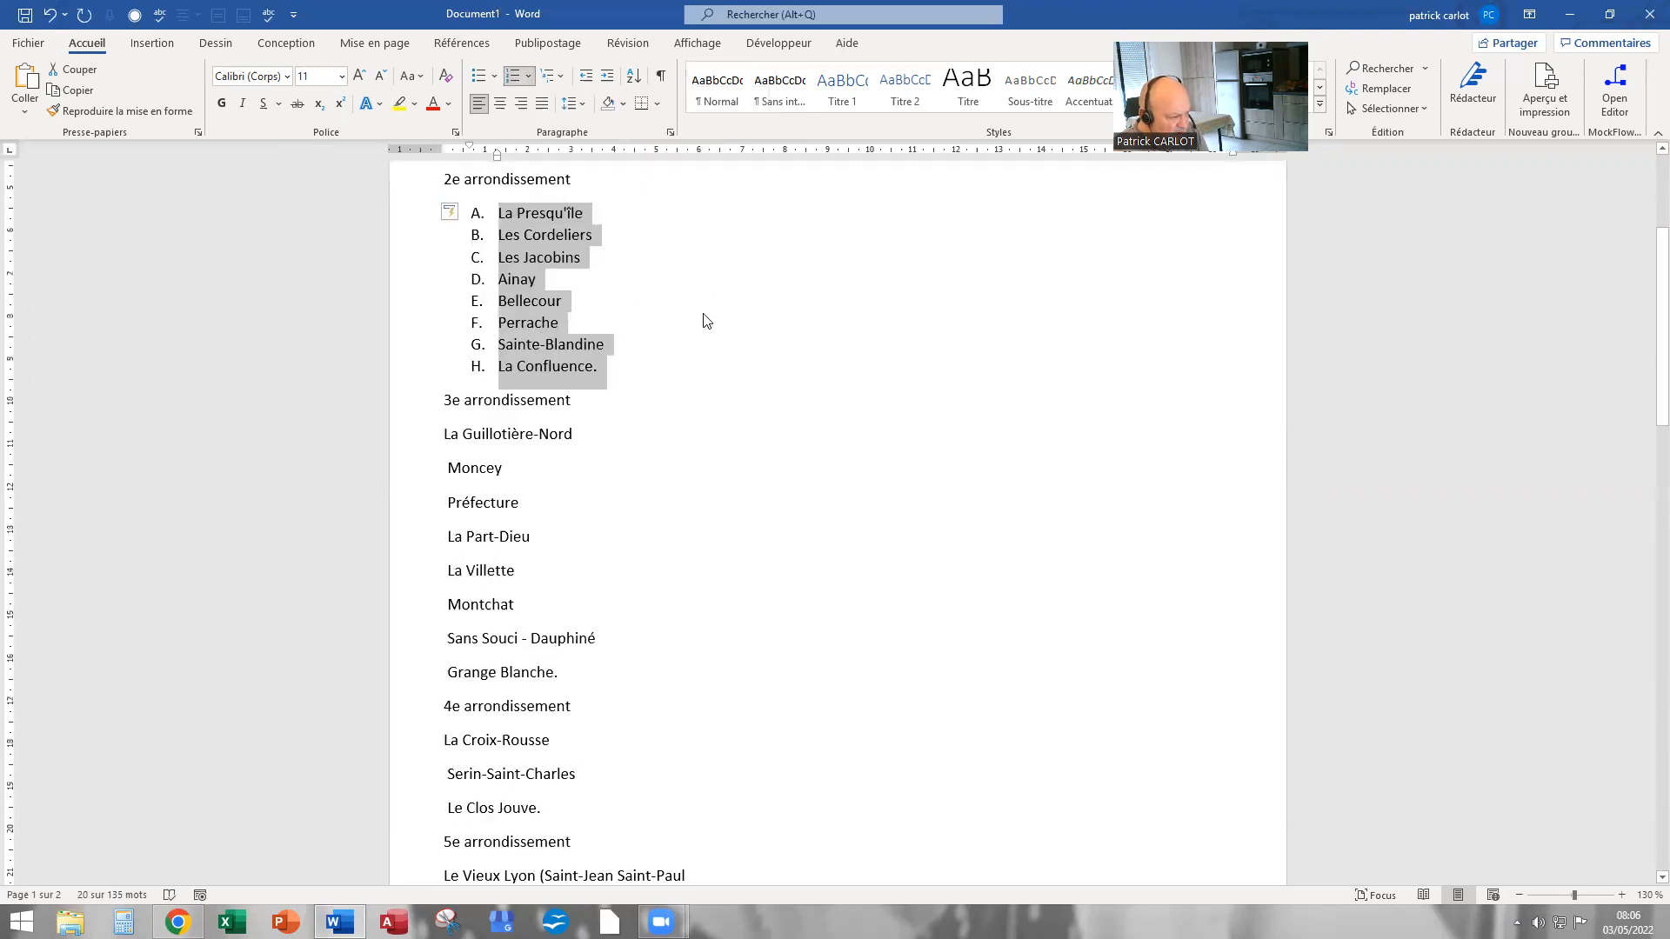
pyautogui.scroll(-2, 706, 321)
pyautogui.moveTo(442, 278); pyautogui.dragTo(577, 520)
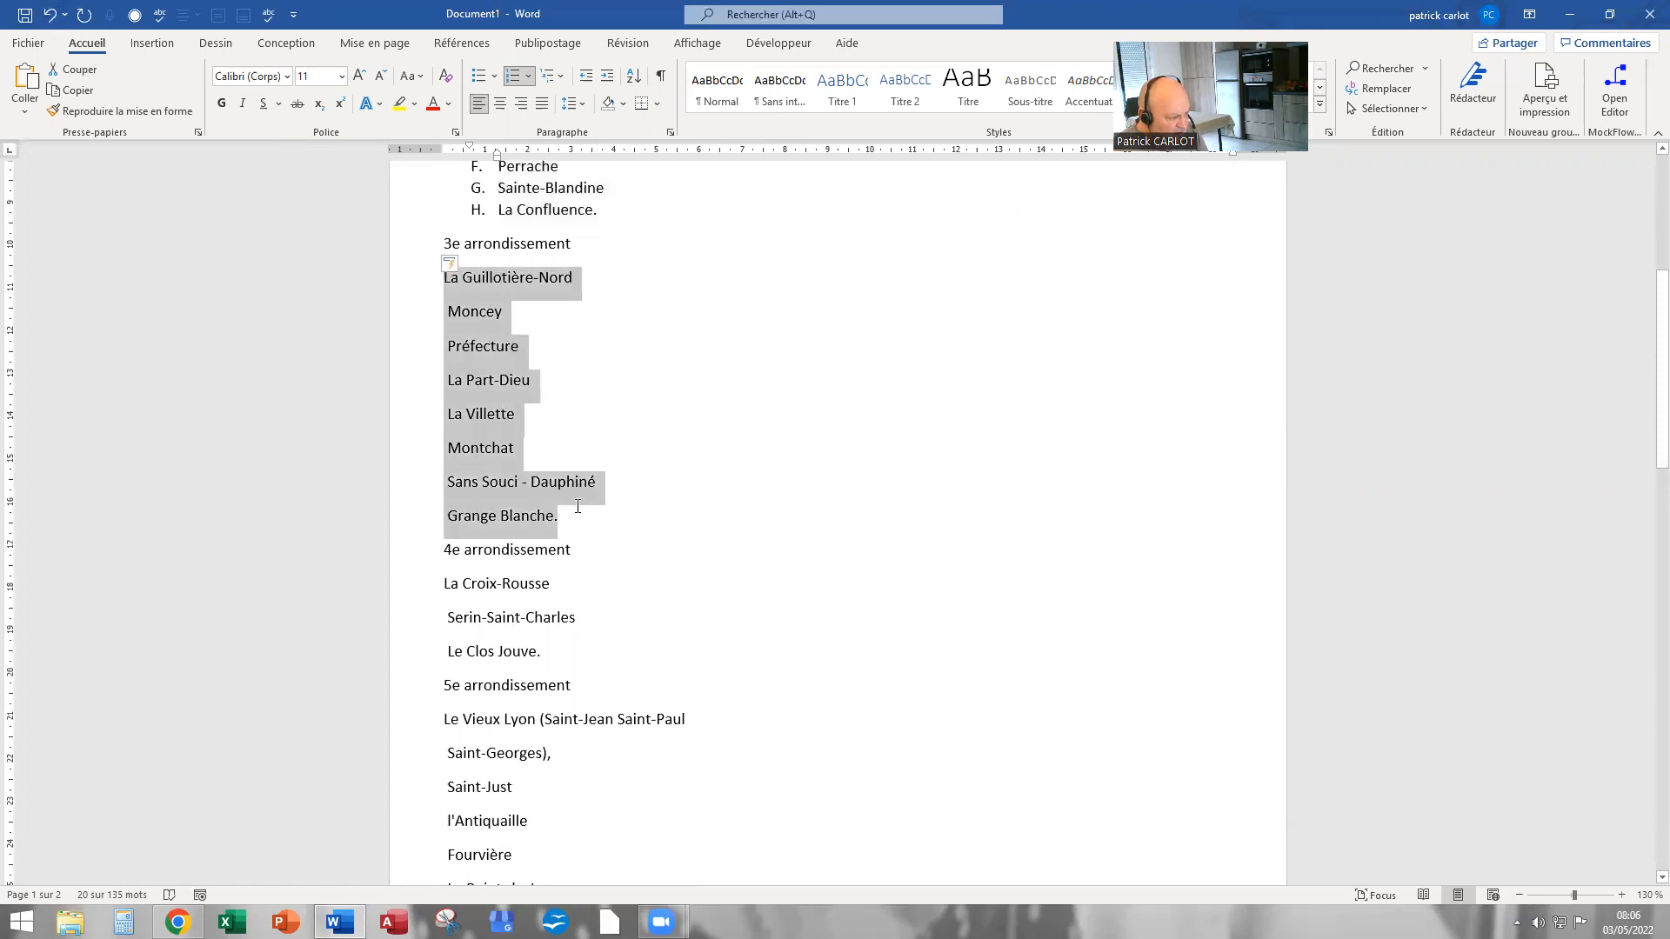
pyautogui.click(515, 82)
pyautogui.scroll(-3, 537, 348)
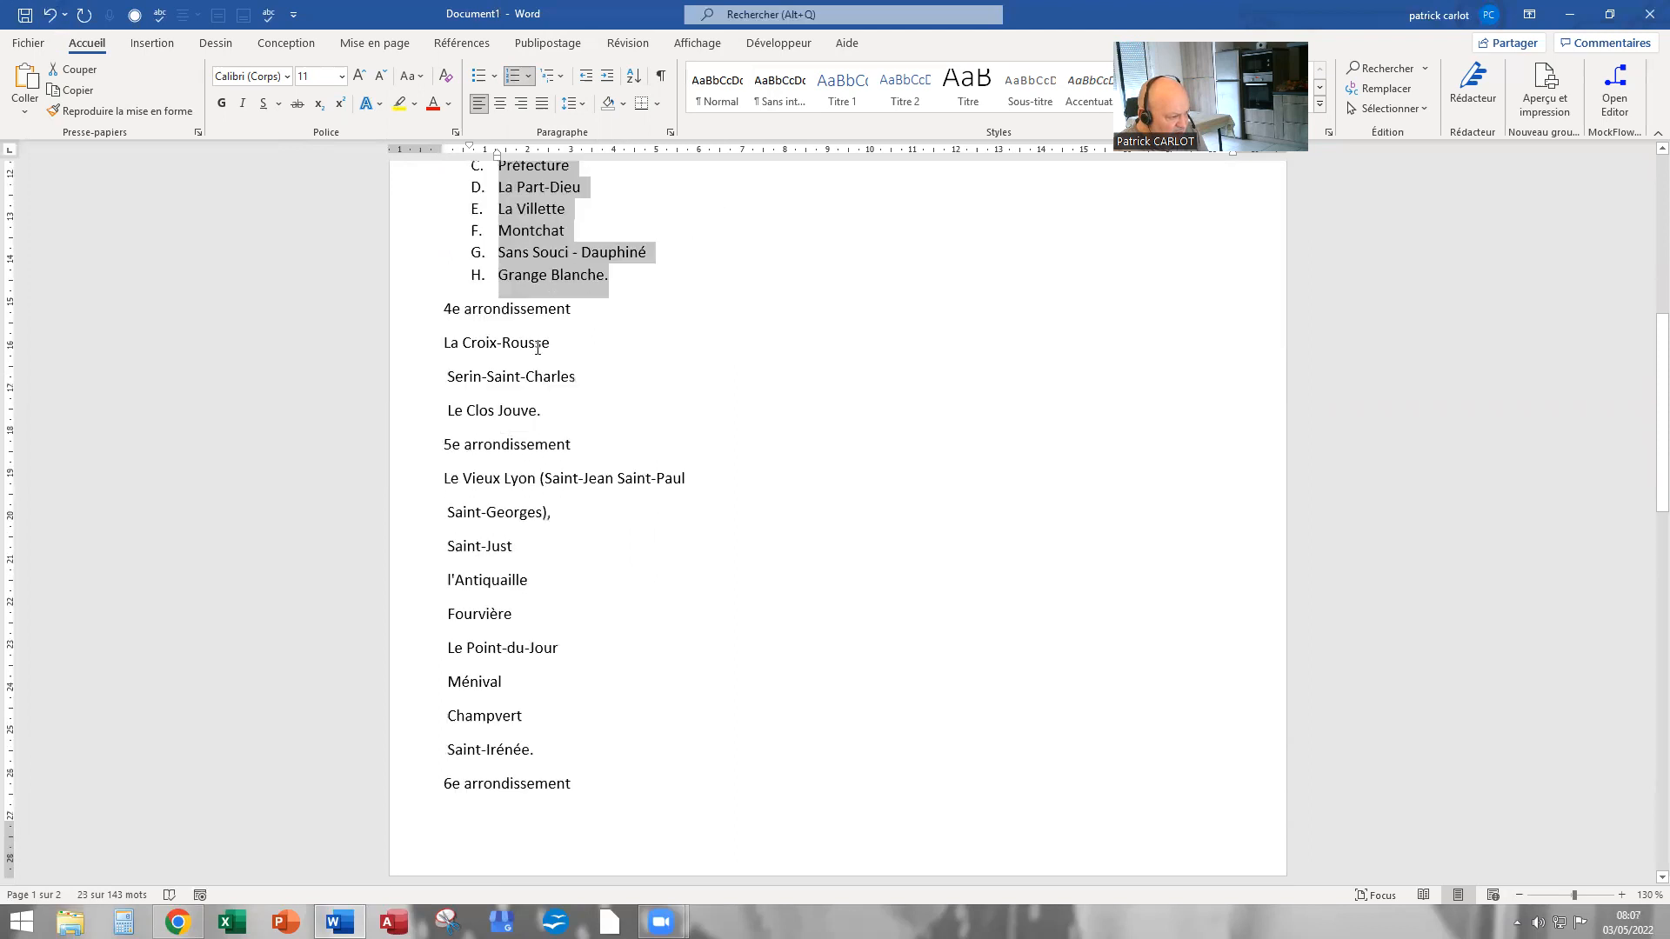
pyautogui.moveTo(444, 345); pyautogui.dragTo(550, 416)
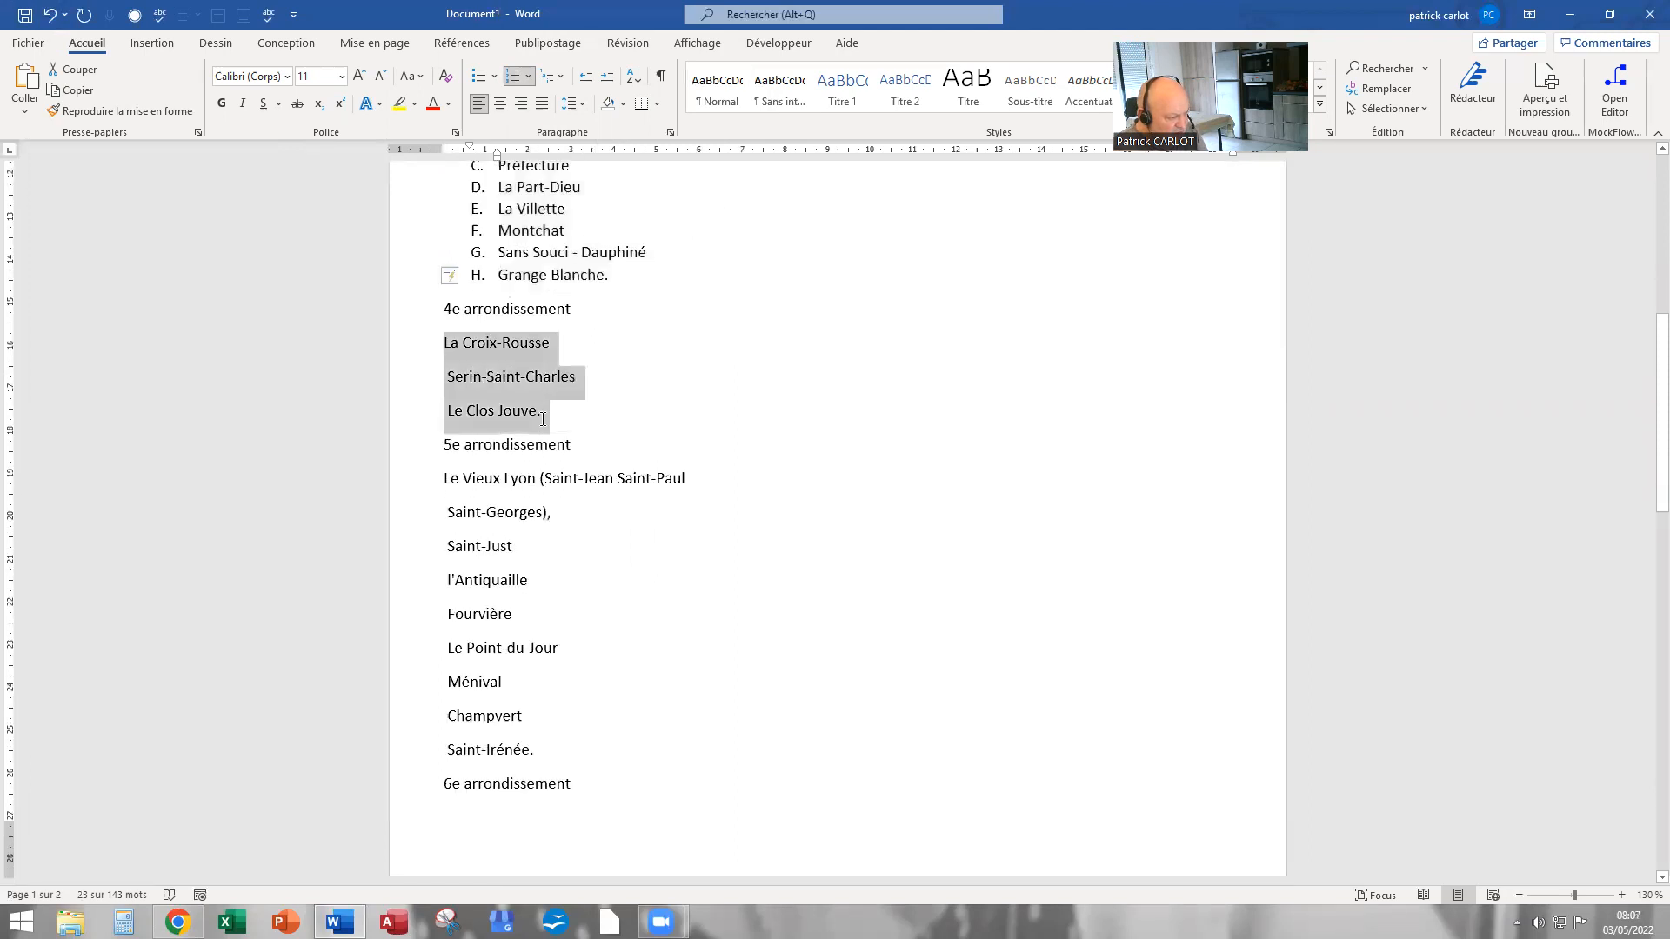
pyautogui.click(513, 75)
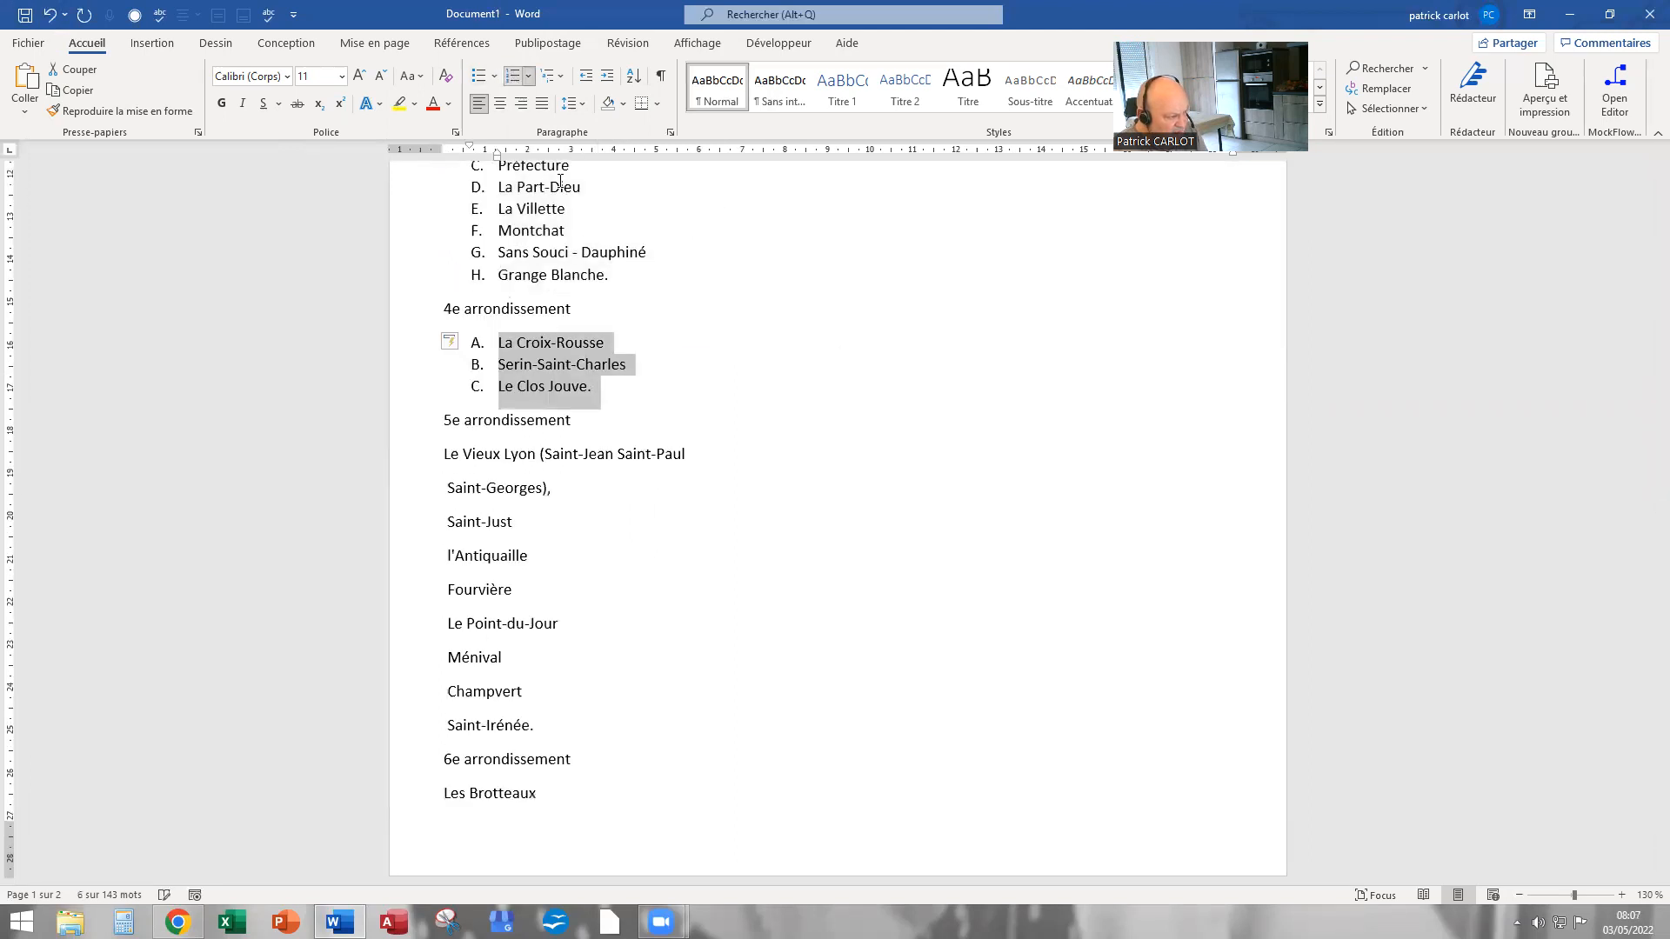
# Apply the same A., B., C. numbering separately to the quartiers of the 5e arrondissement and those of the 6e arrondissement
pyautogui.scroll(-1, 644, 304)
pyautogui.scroll(-1, 659, 277)
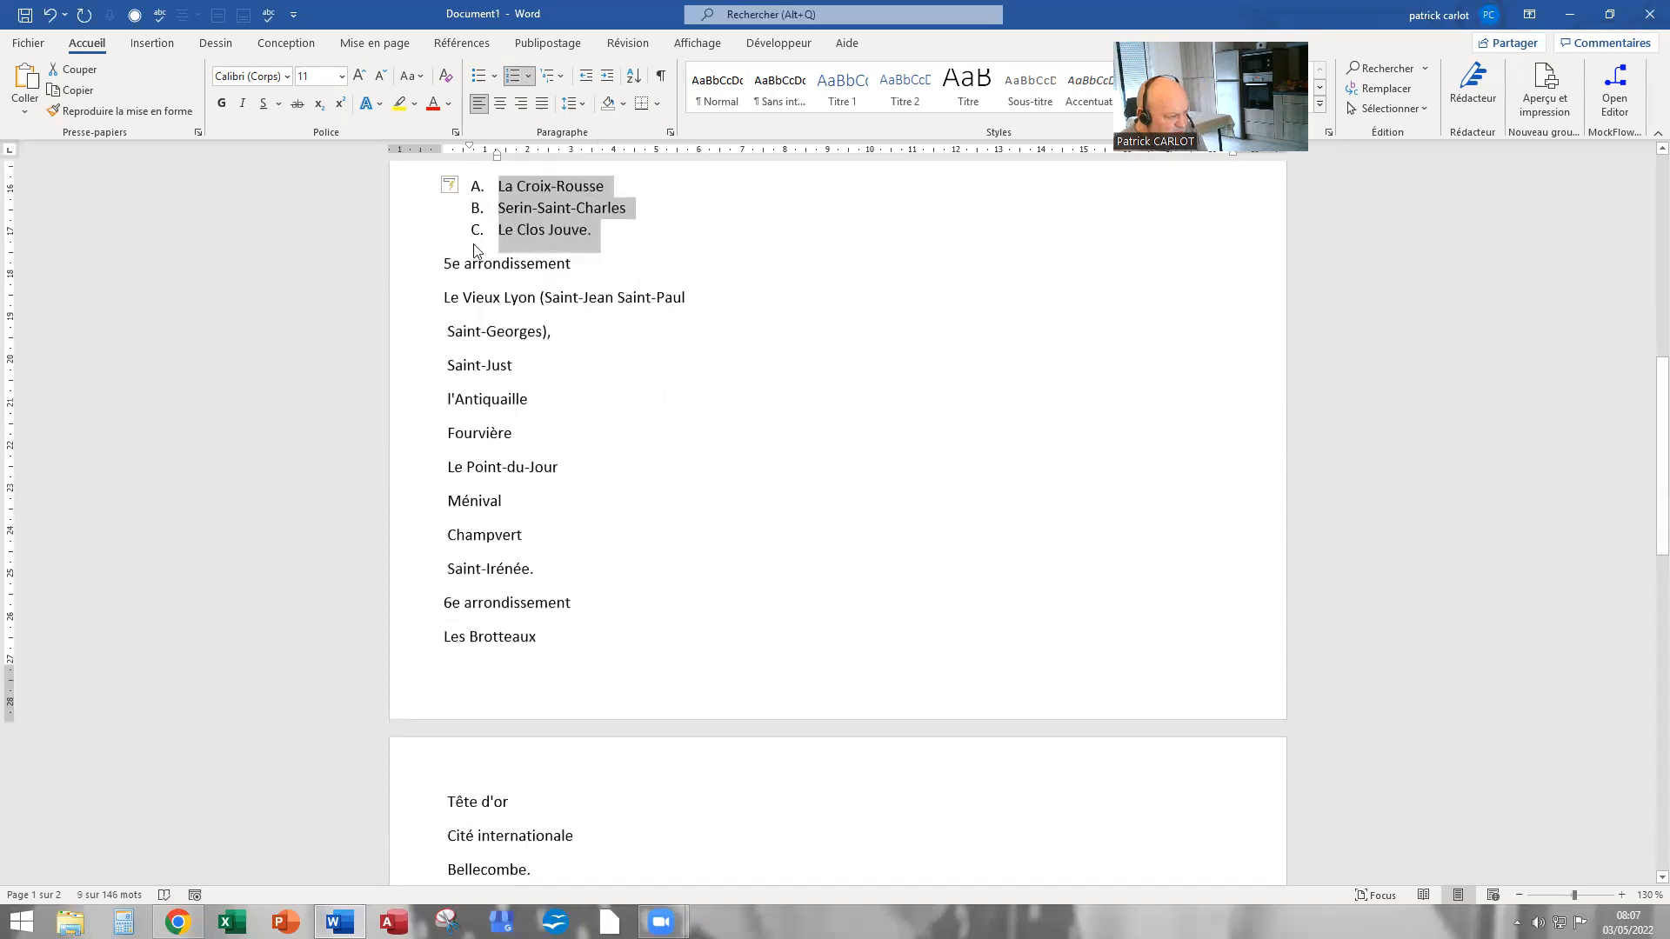
pyautogui.moveTo(442, 298); pyautogui.dragTo(572, 574)
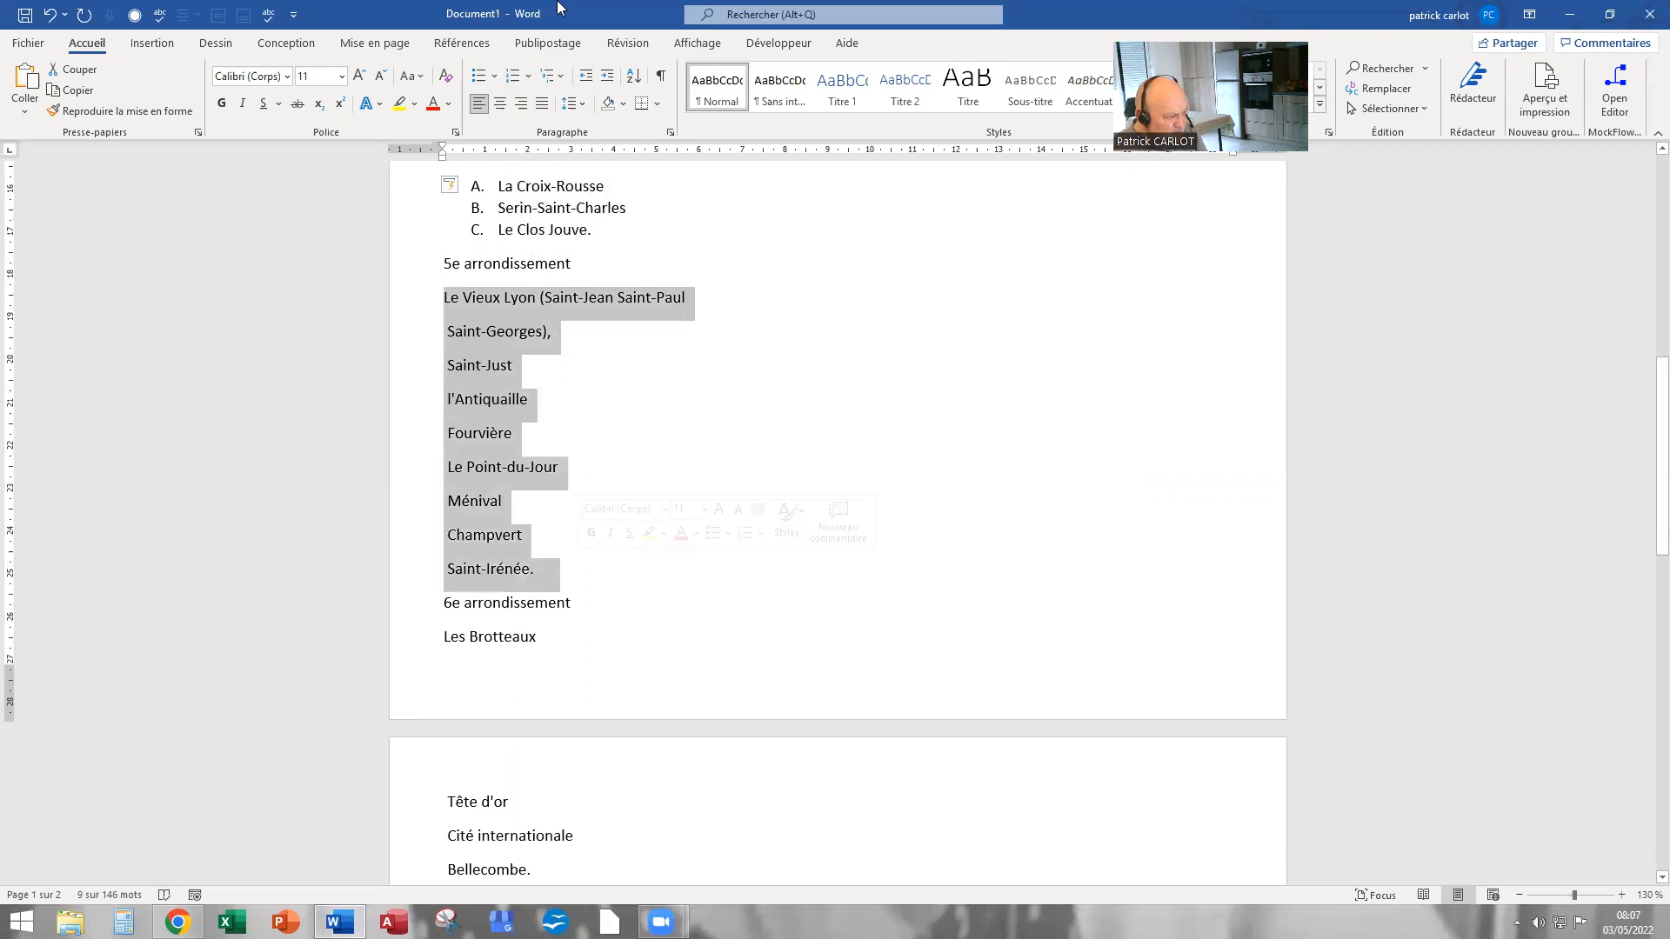
pyautogui.click(512, 75)
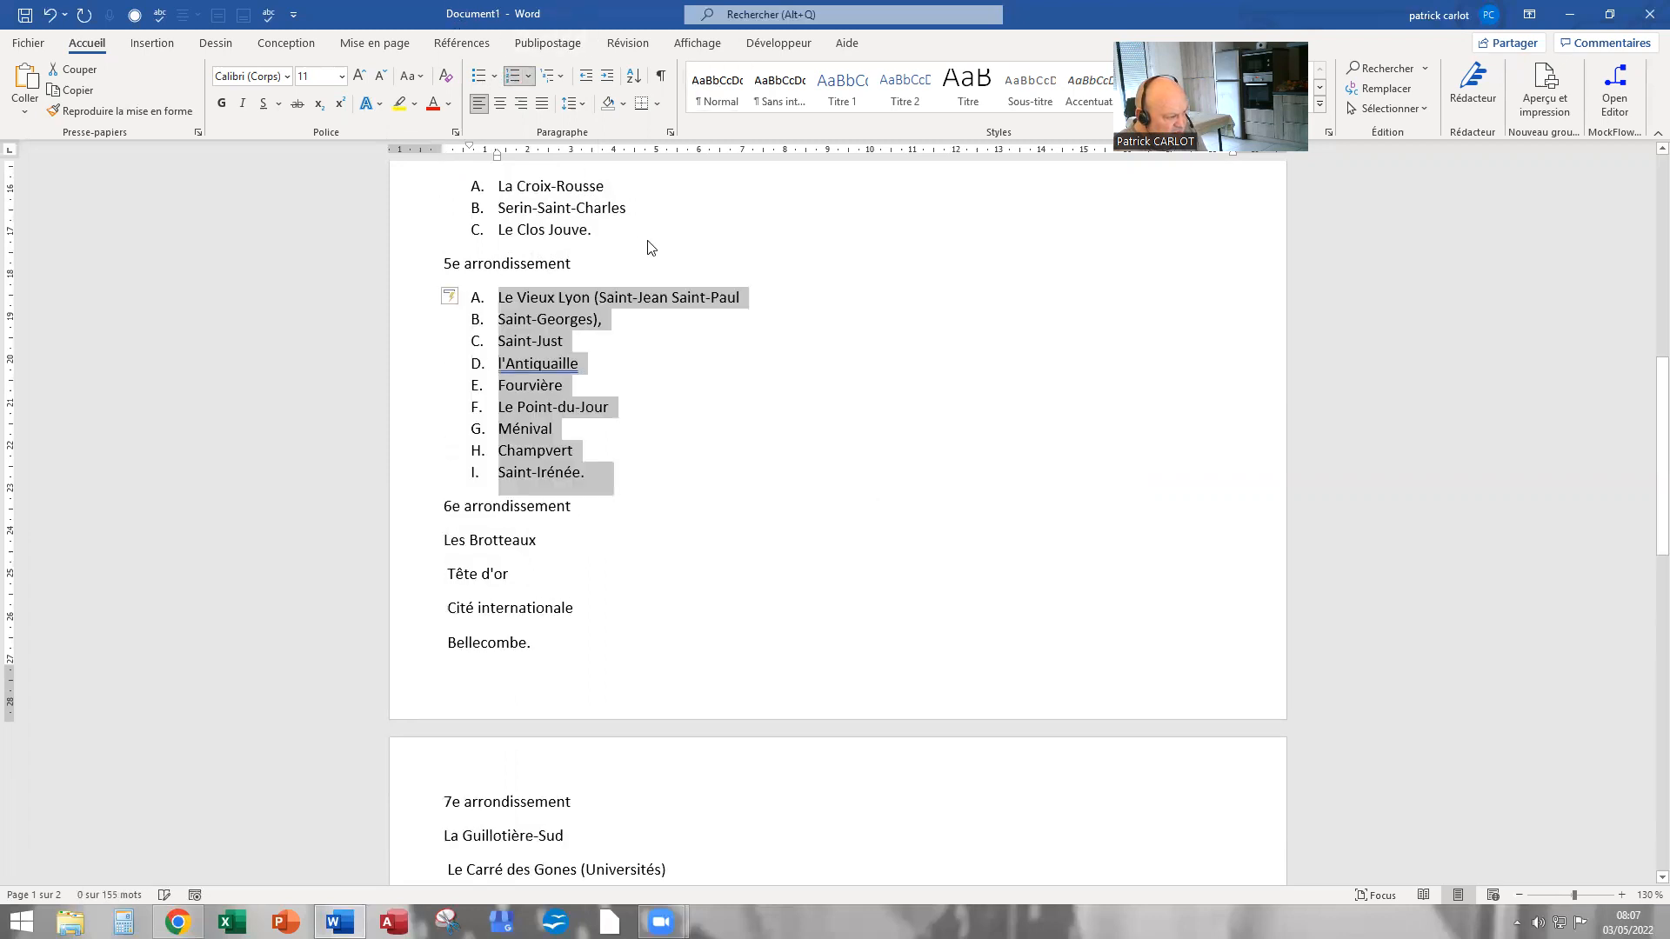
pyautogui.scroll(-4, 534, 261)
pyautogui.moveTo(447, 331); pyautogui.dragTo(576, 468)
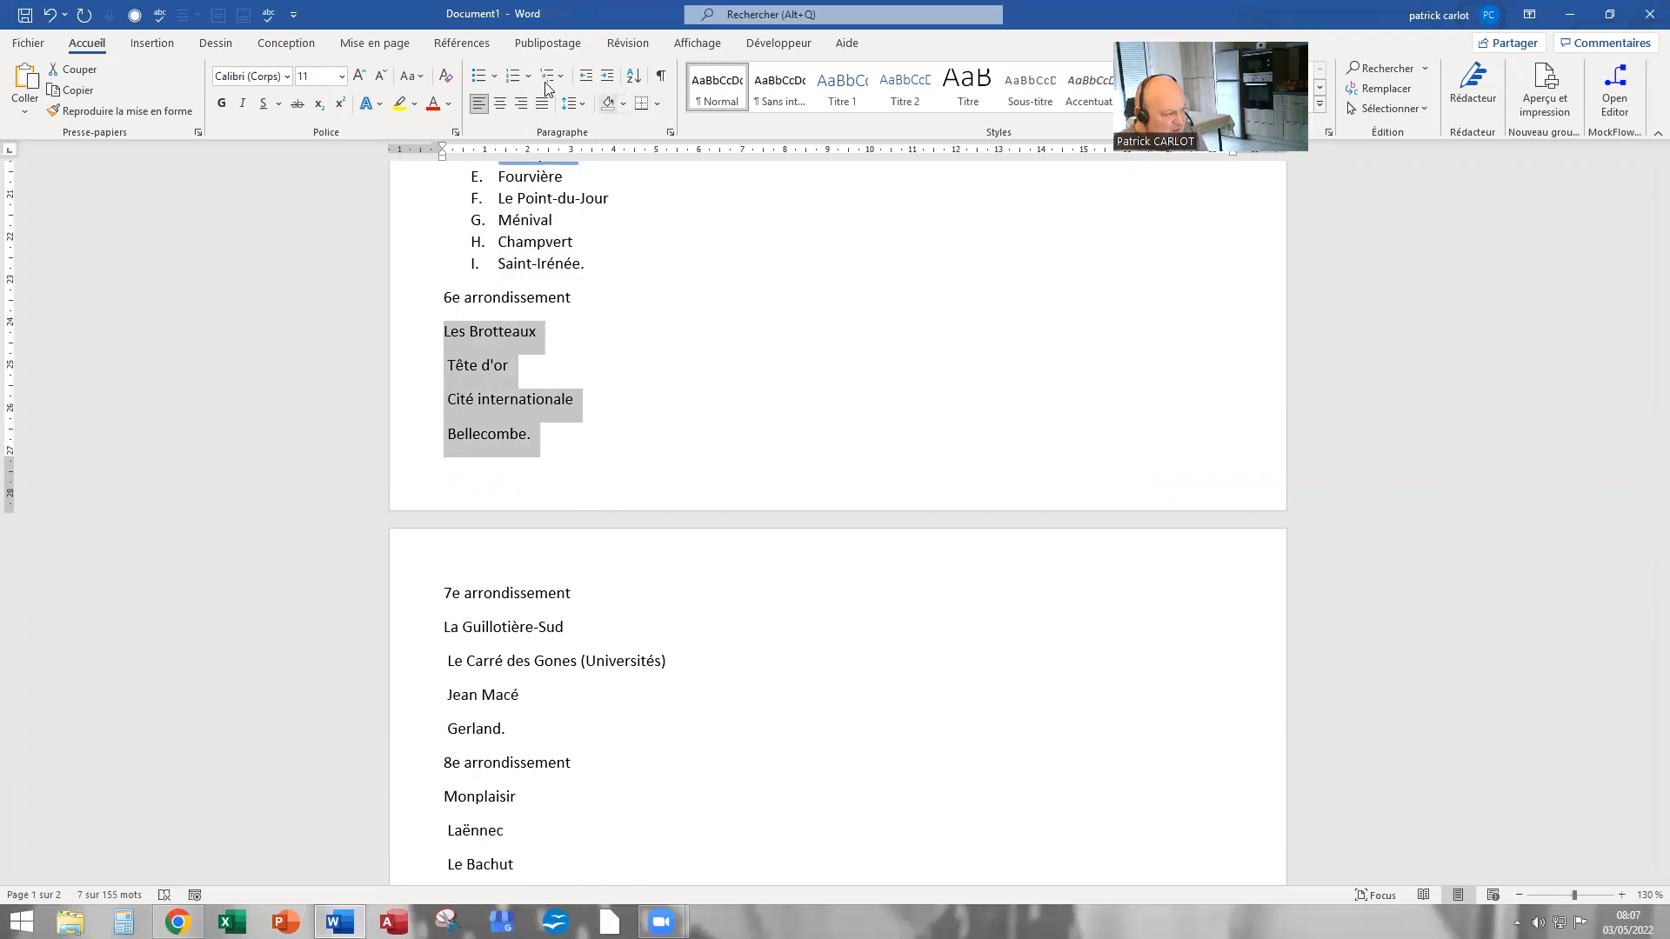
pyautogui.click(513, 77)
# Insert a page break before the "7e arrondissement" heading
pyautogui.scroll(-3, 700, 287)
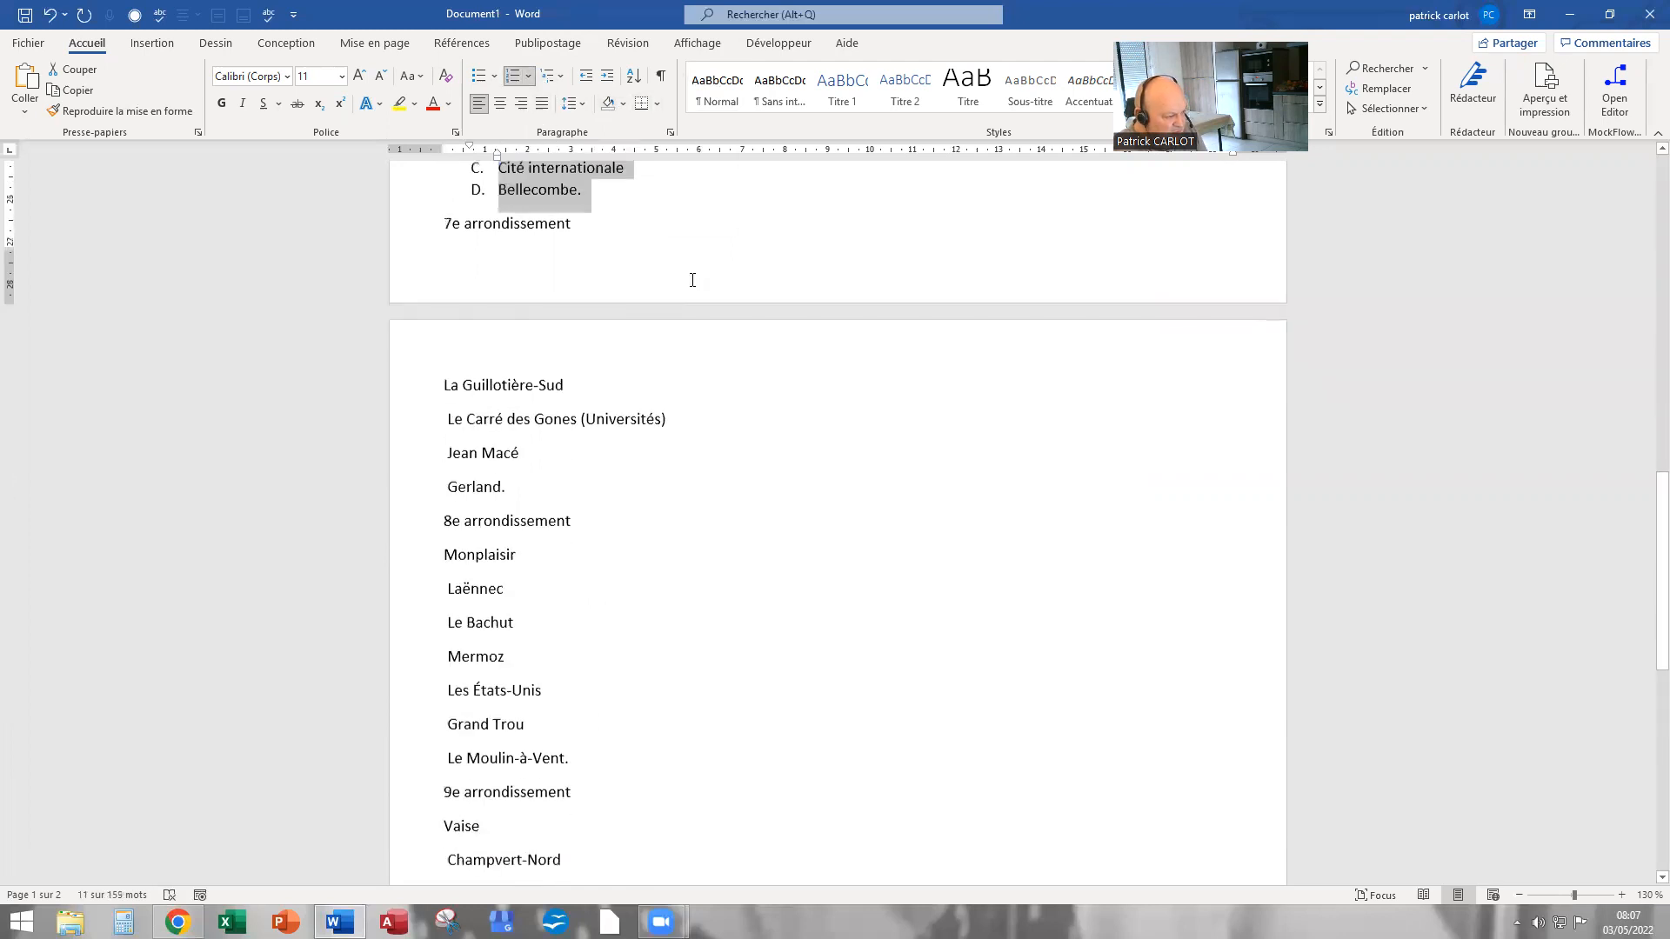
pyautogui.scroll(1, 693, 280)
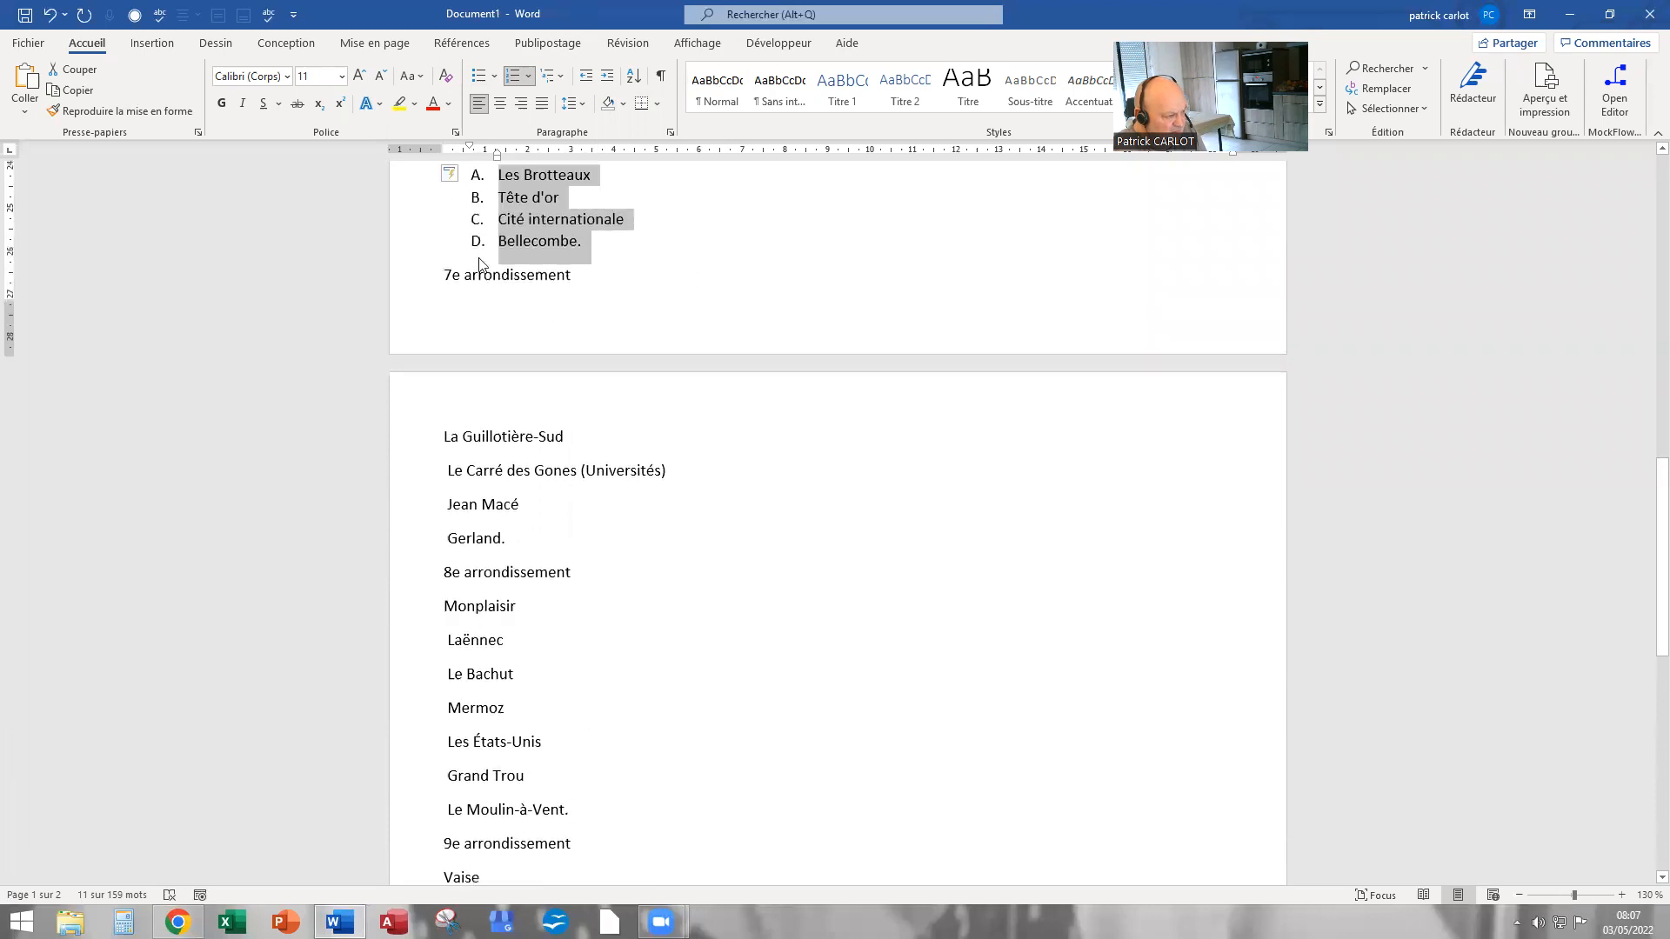
pyautogui.click(443, 275)
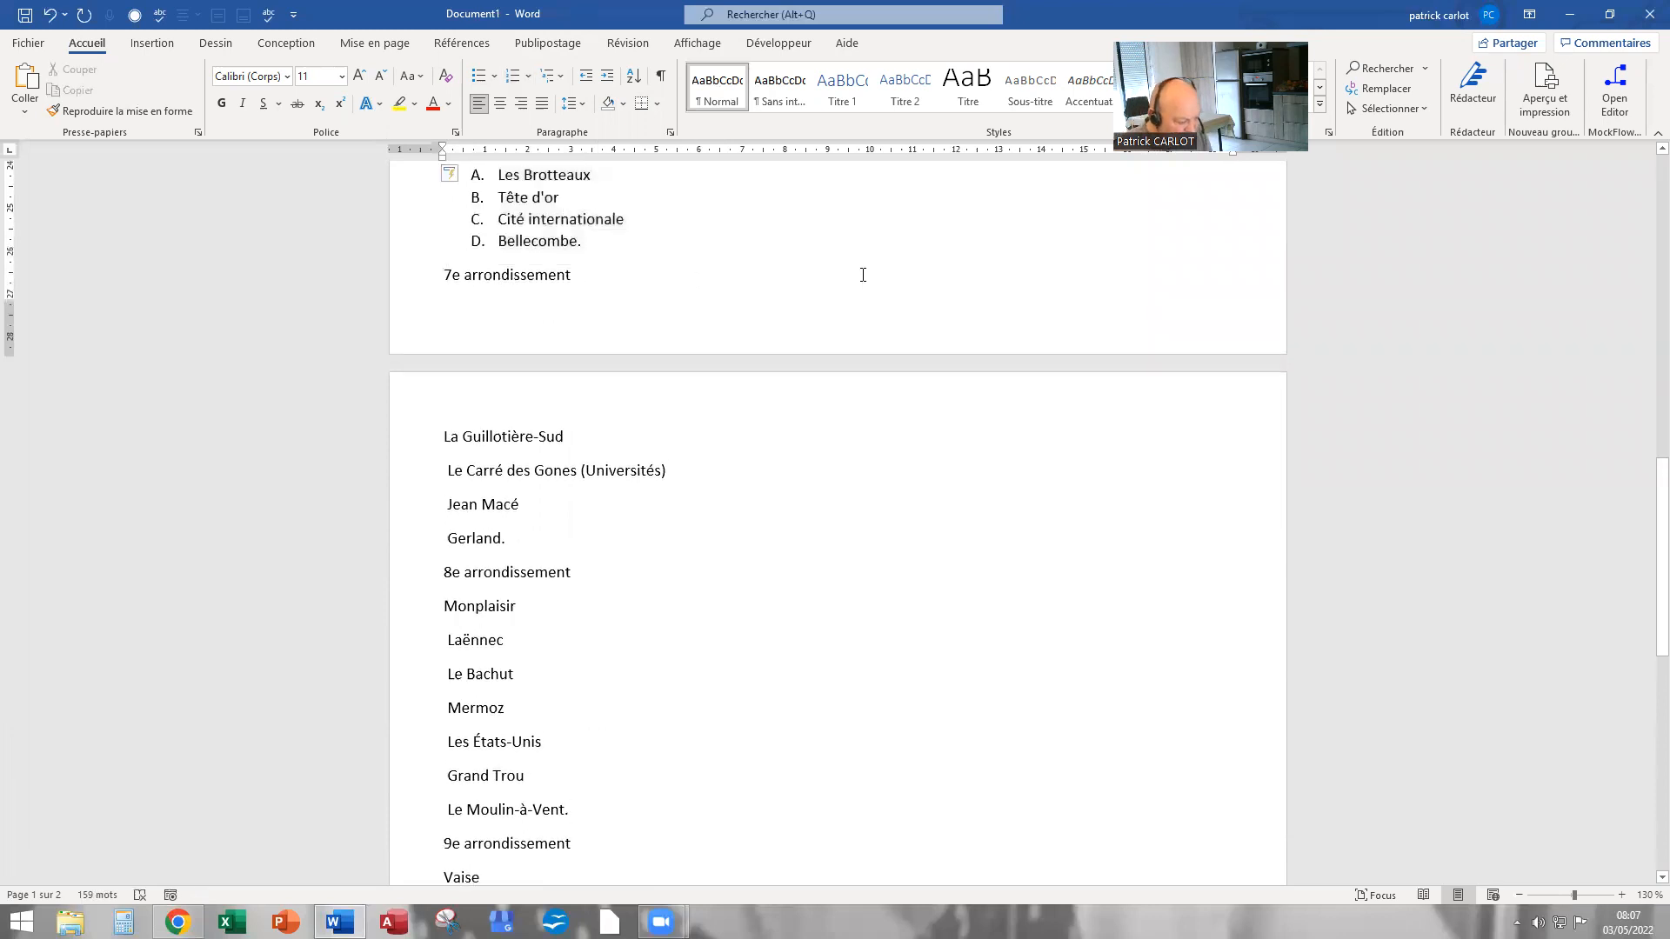
pyautogui.hotkey('ctrl', 'Return')
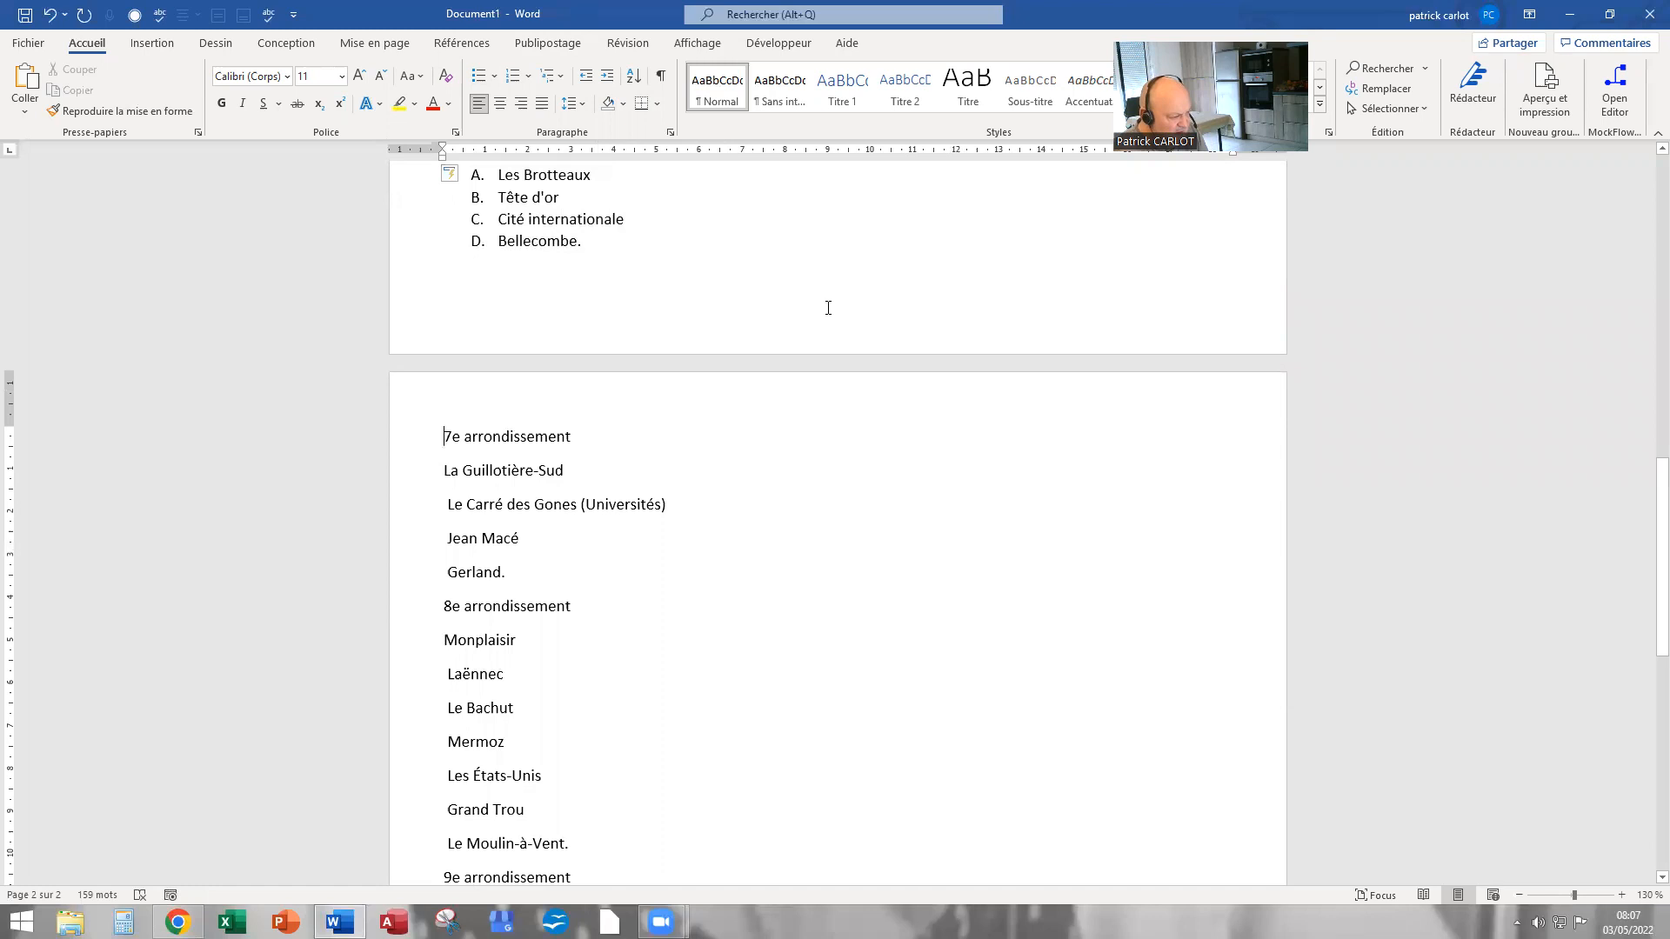
# Apply A., B., C. numbering to the 7e arrondissement quartiers from "La Guillotière-Sud" through "Gerland"
pyautogui.scroll(-1, 833, 305)
pyautogui.scroll(-2, 817, 310)
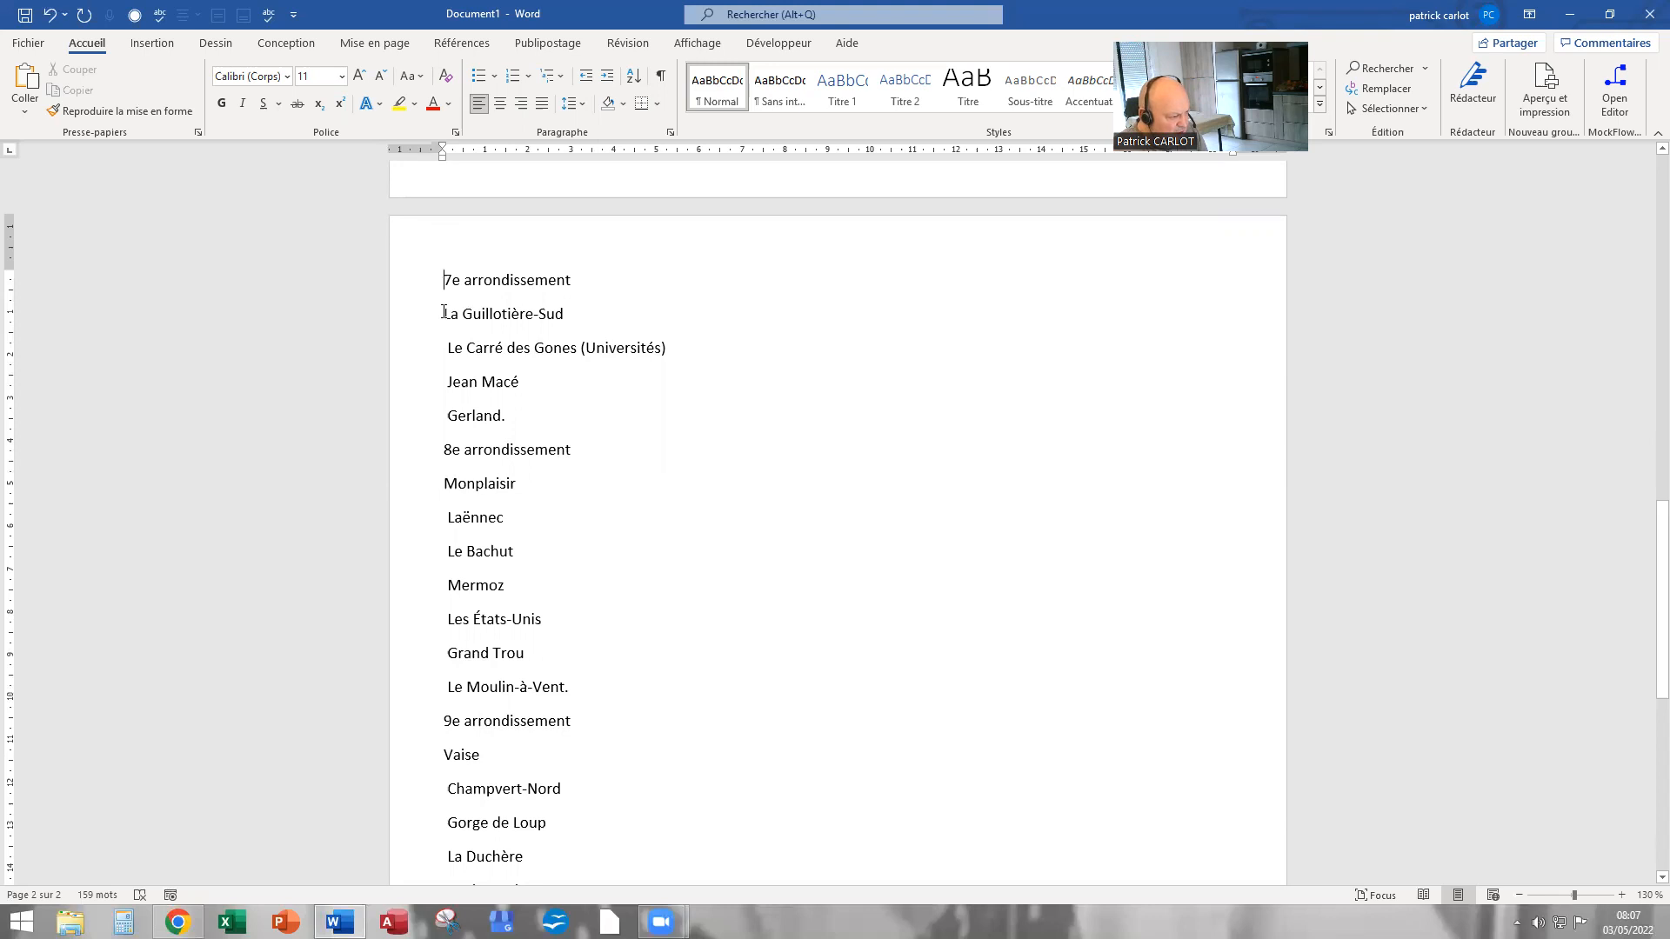
pyautogui.moveTo(445, 313); pyautogui.dragTo(511, 418)
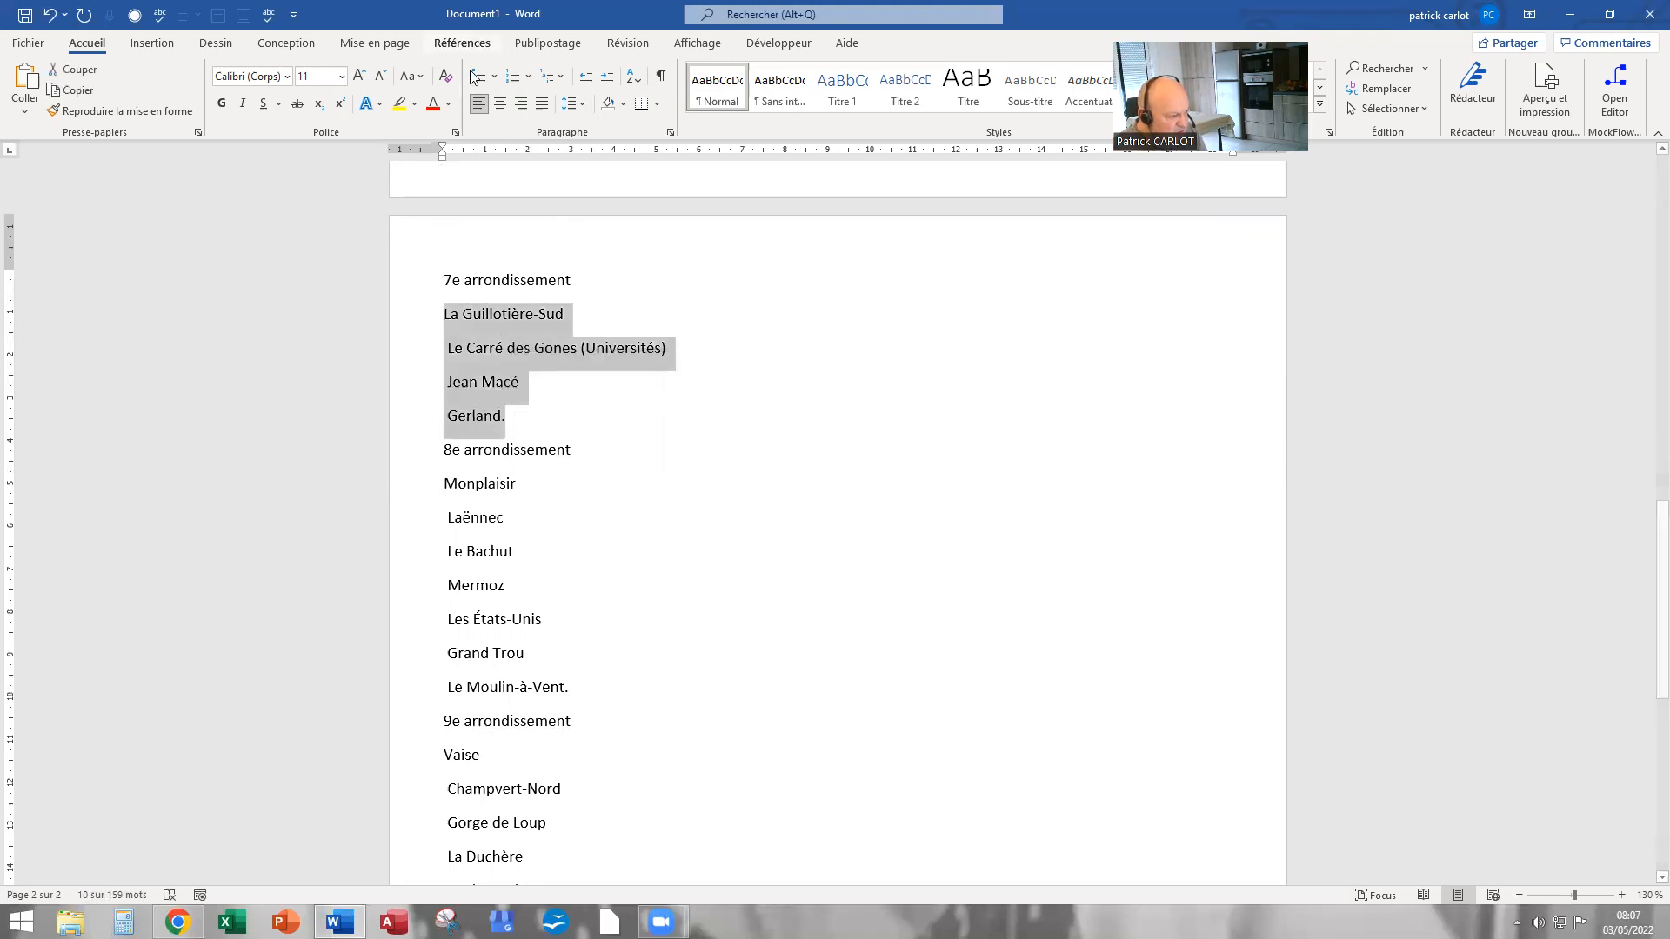
pyautogui.click(510, 76)
# Apply A., B., C. numbering separately to the quartiers of the 8e arrondissement and those of the 9e arrondissement
pyautogui.scroll(-3, 444, 280)
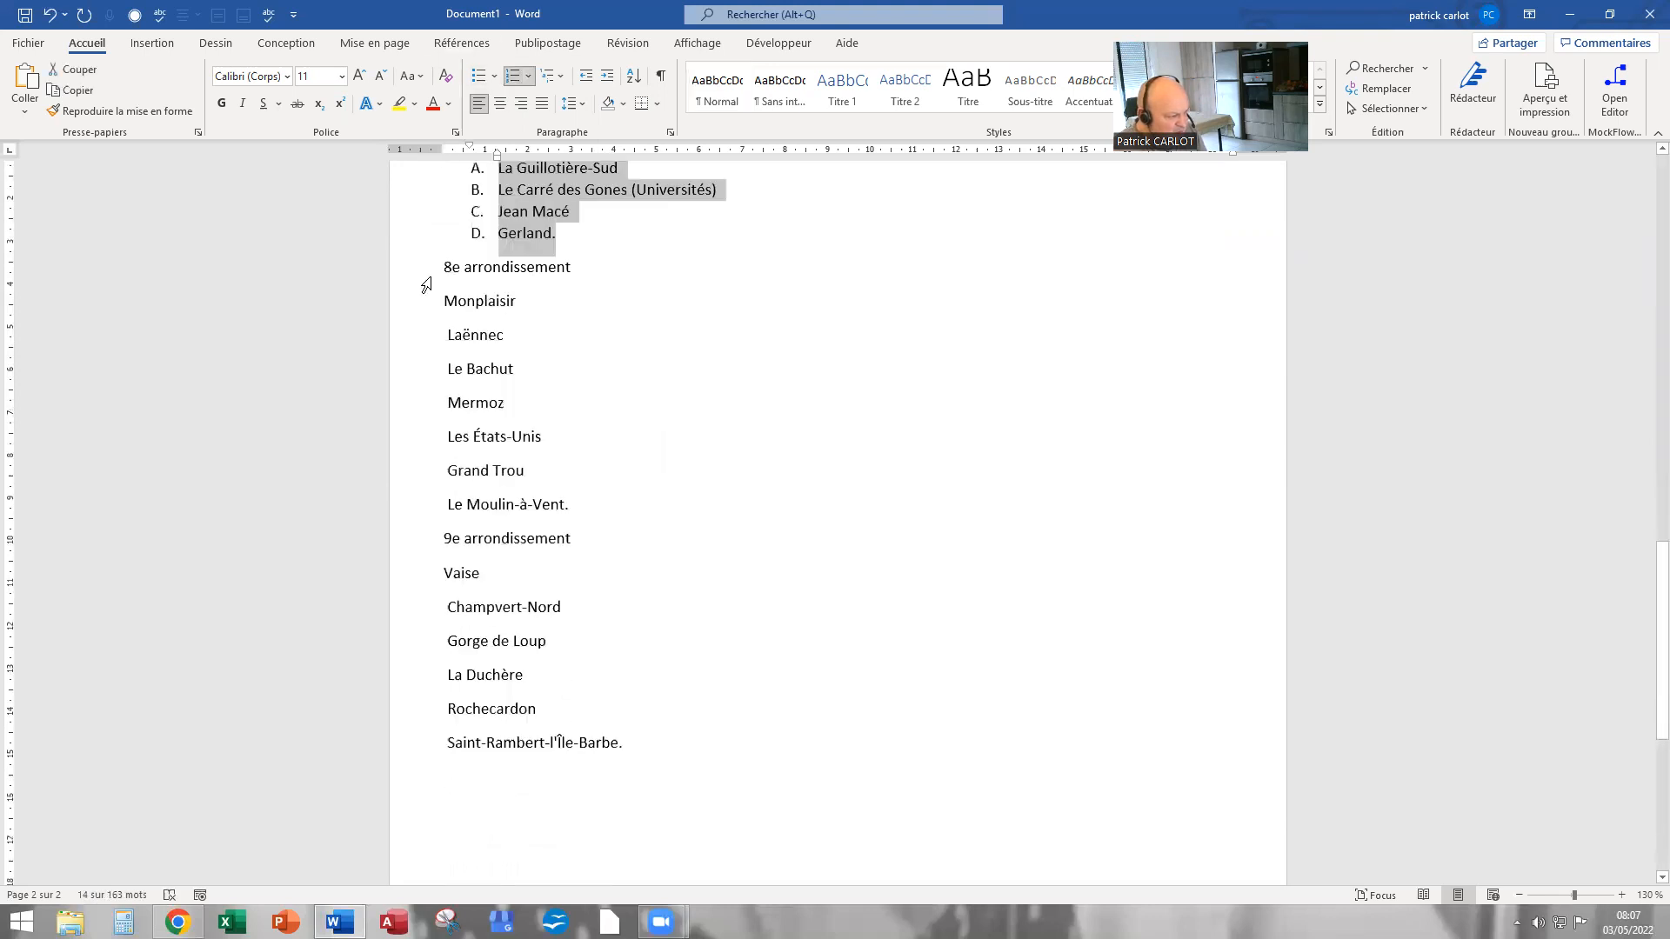
pyautogui.moveTo(446, 290); pyautogui.dragTo(580, 497)
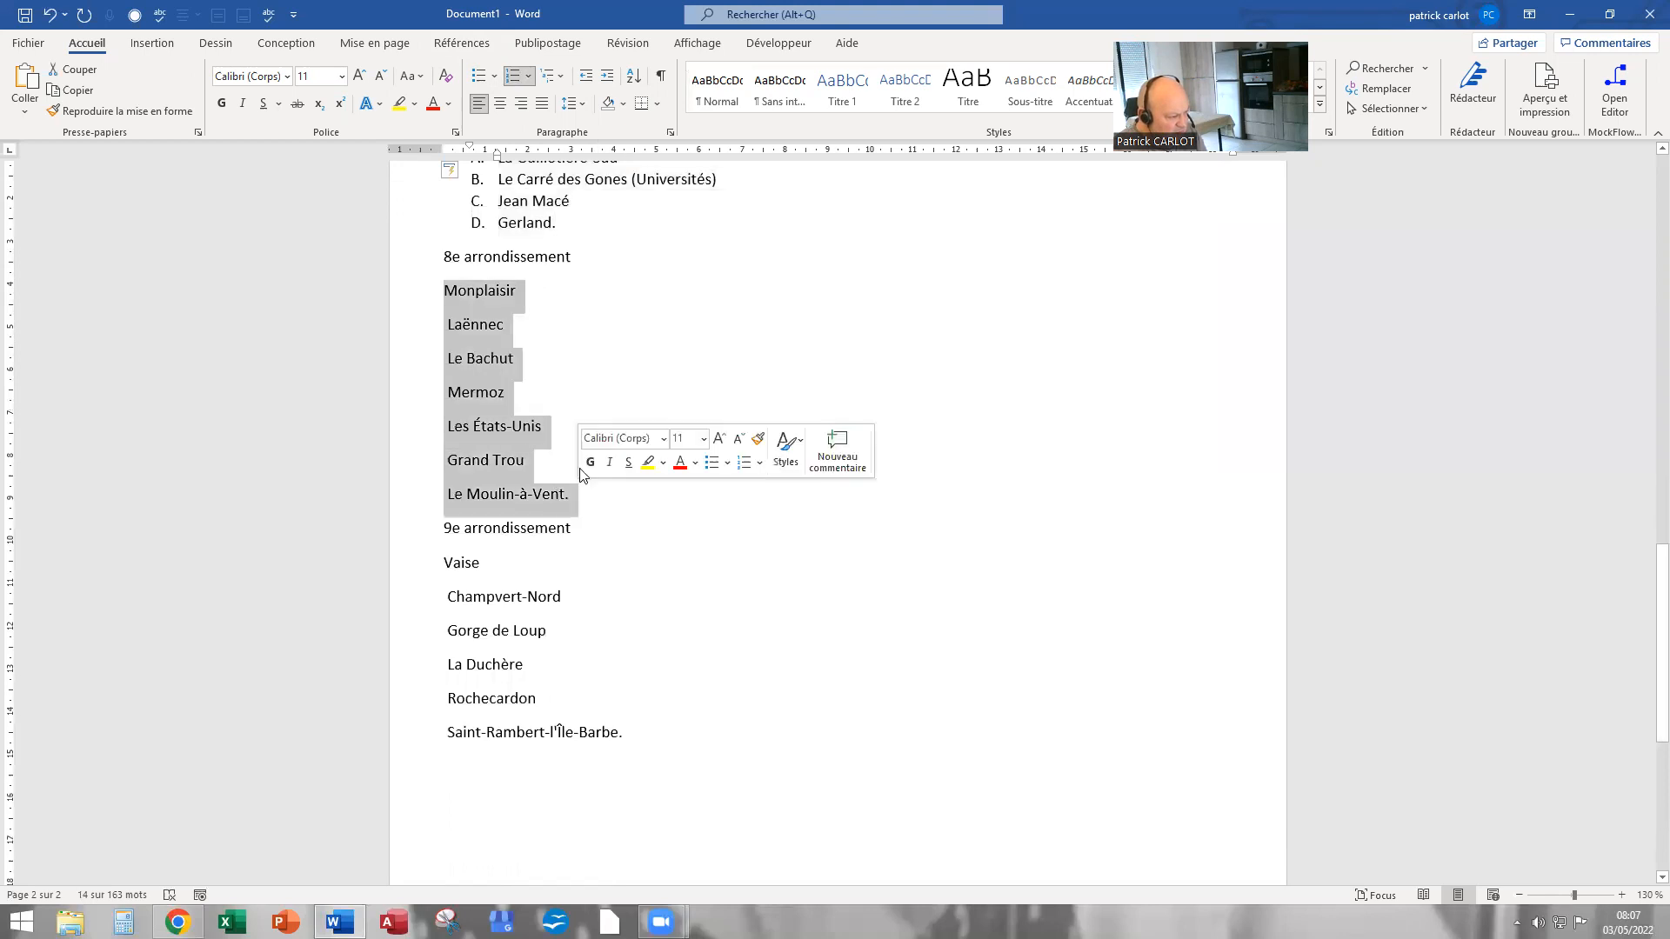
pyautogui.click(512, 79)
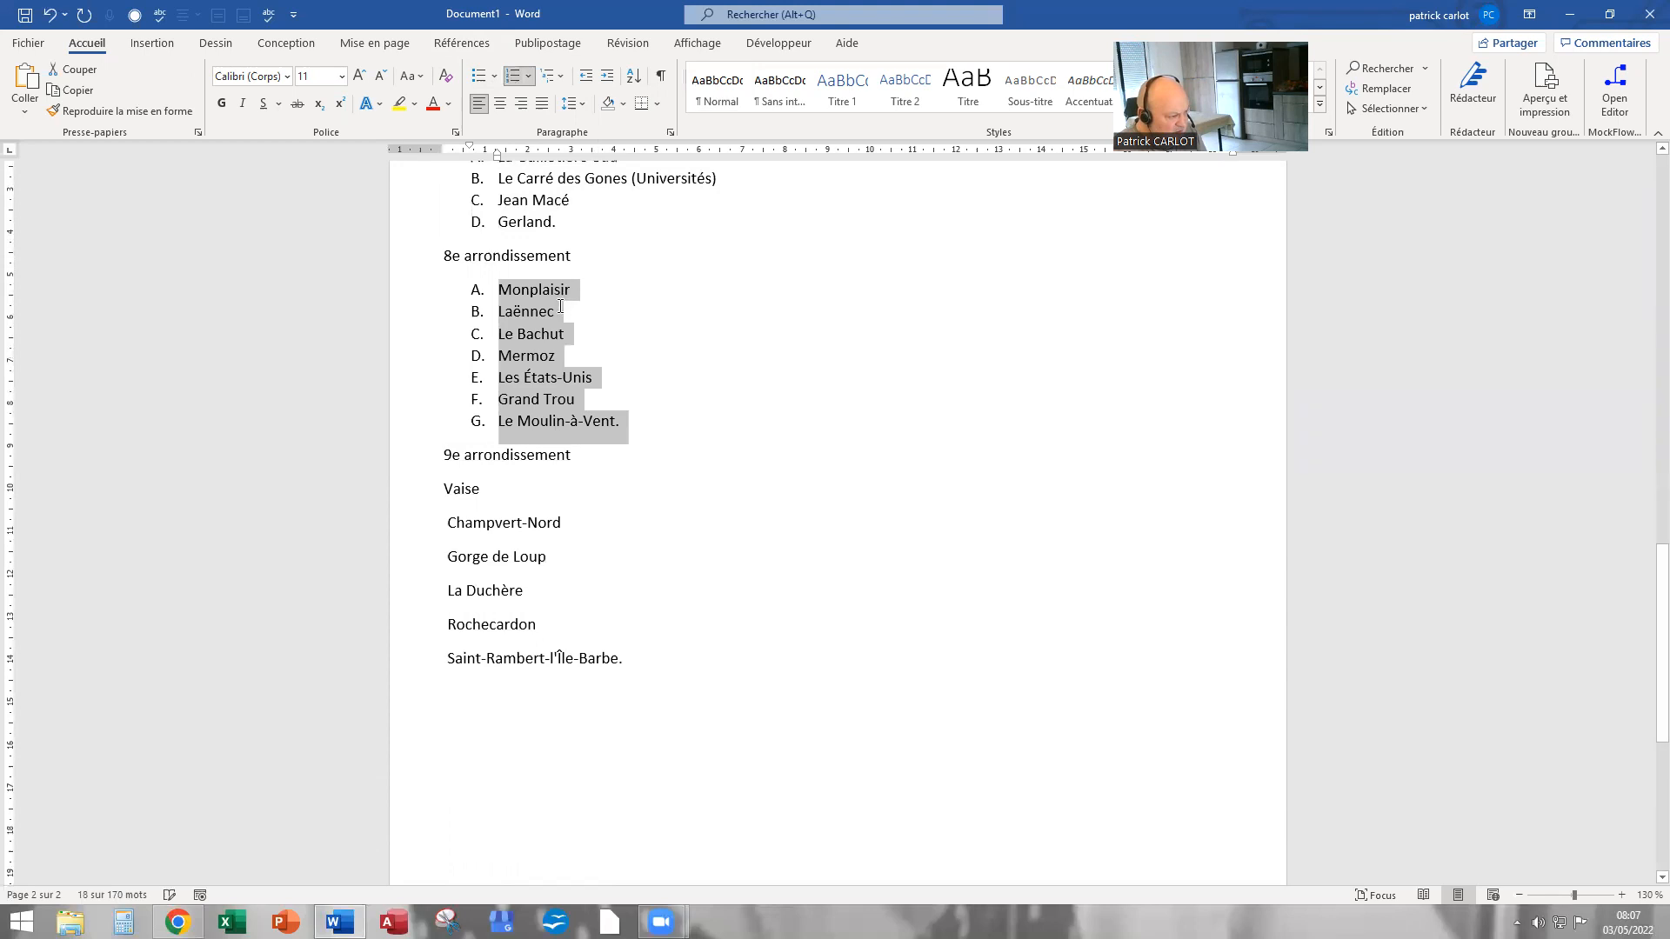
pyautogui.scroll(-4, 450, 281)
pyautogui.moveTo(440, 281); pyautogui.dragTo(656, 468)
pyautogui.click(514, 77)
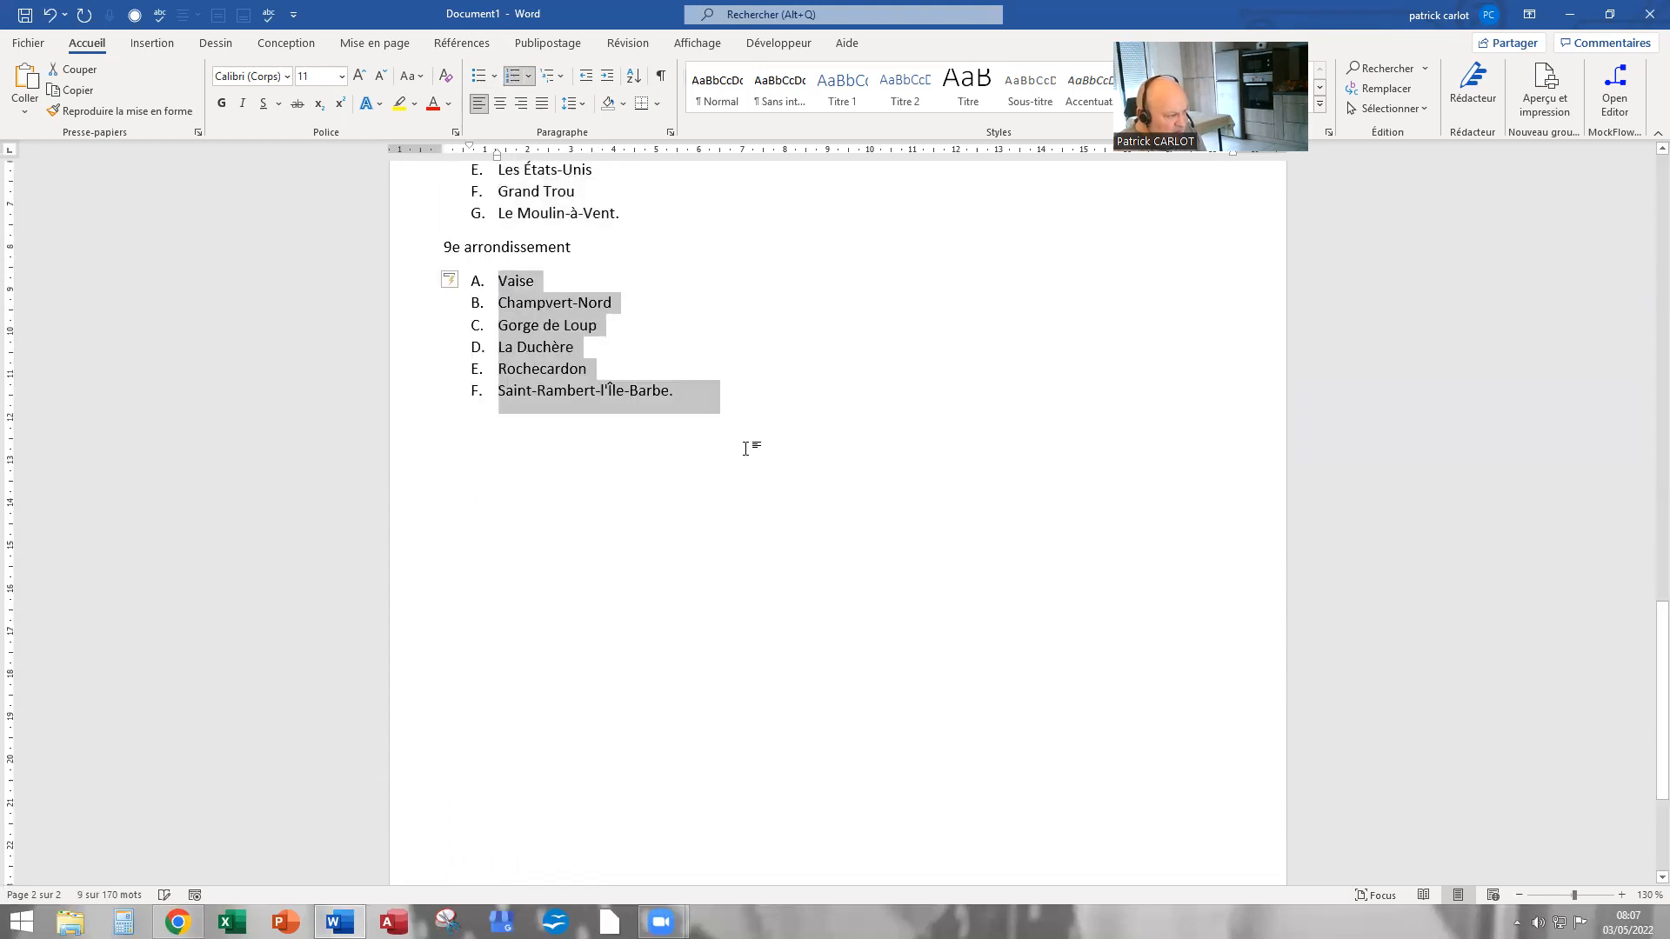
pyautogui.scroll(5, 807, 348)
pyautogui.scroll(20, 807, 339)
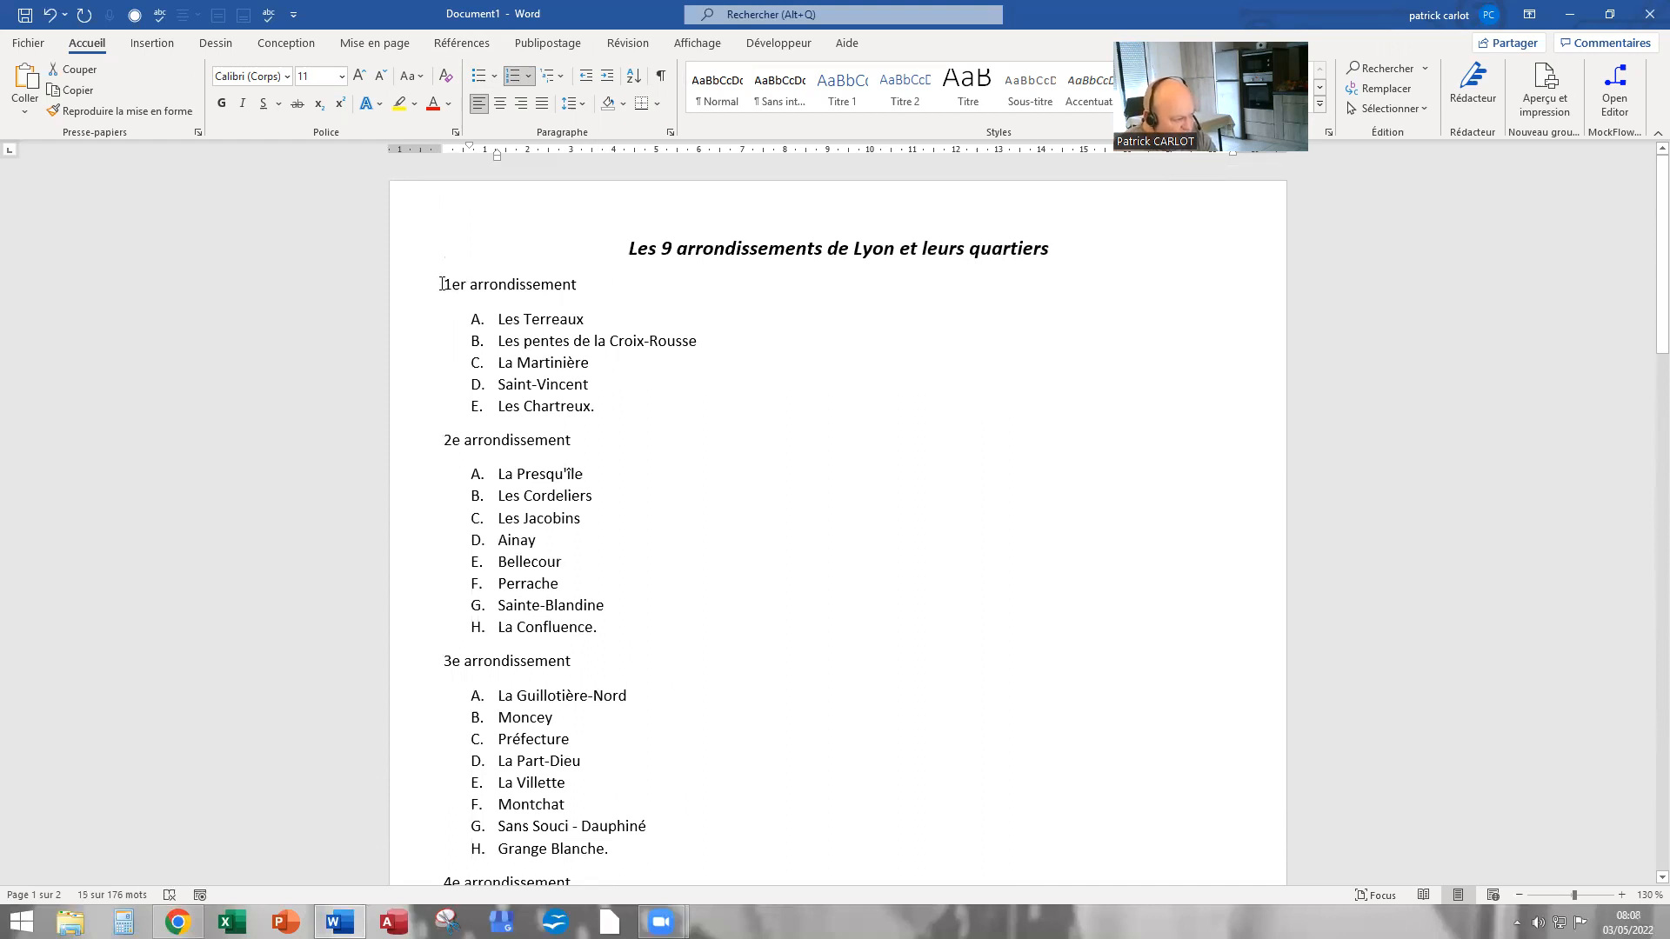
pyautogui.tripleClick(551, 301)
pyautogui.keyDown('ctrl'); pyautogui.click(445, 439); pyautogui.keyUp('ctrl')
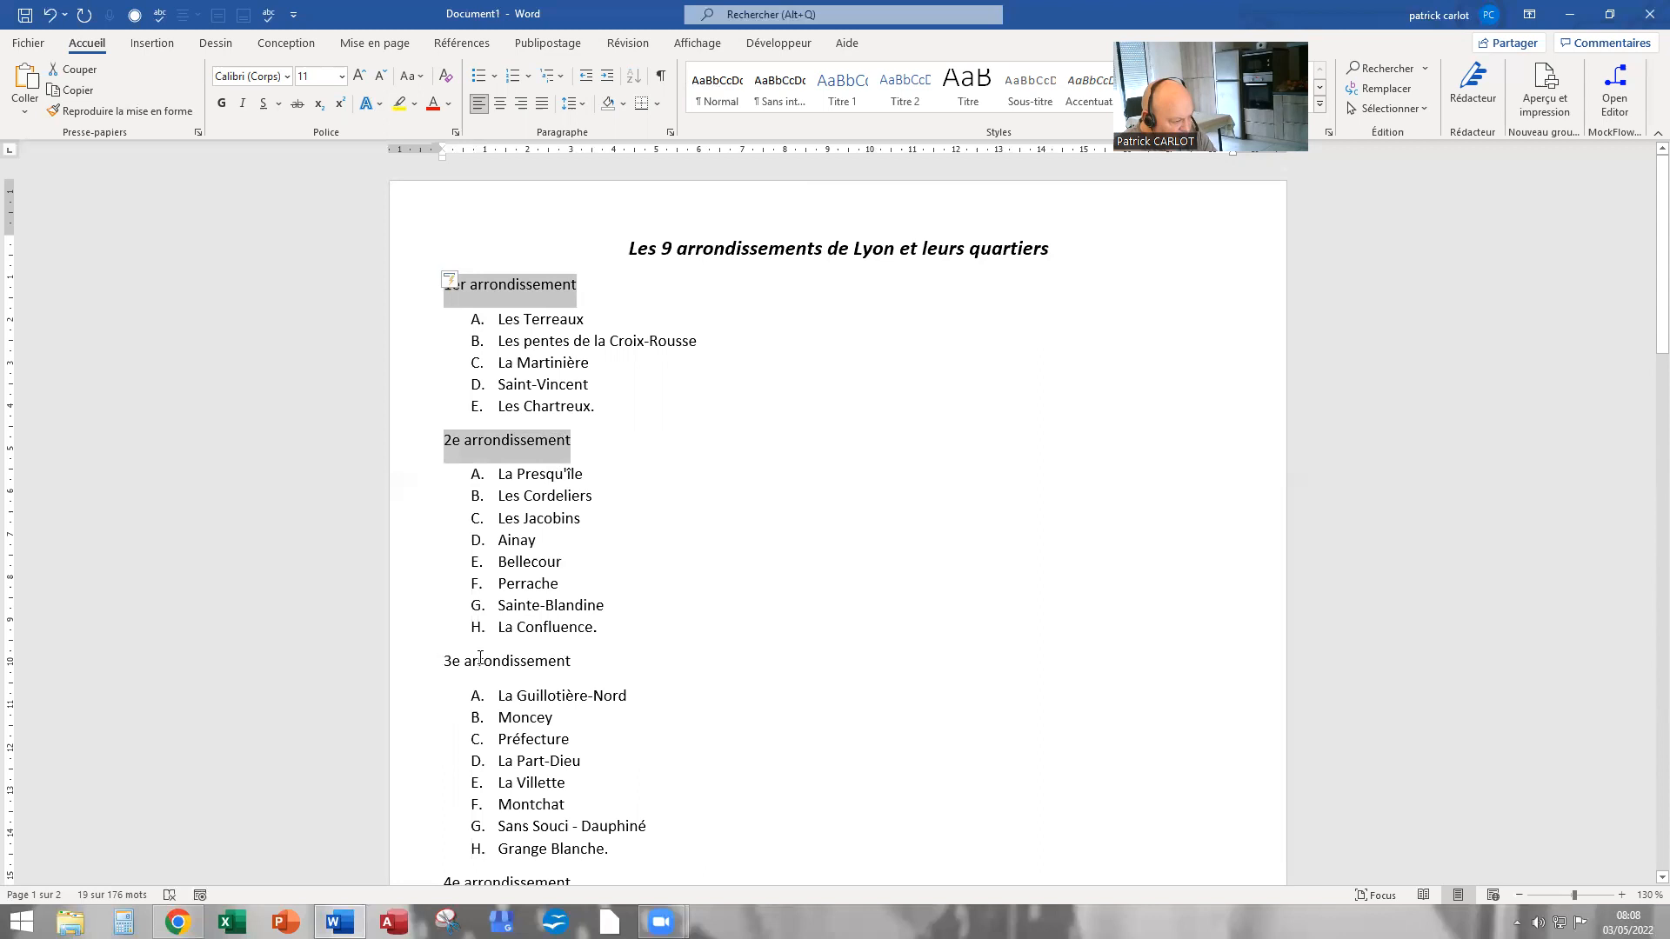
pyautogui.keyDown('ctrl'); pyautogui.click(446, 663); pyautogui.keyUp('ctrl')
pyautogui.keyDown('ctrl'); pyautogui.scroll(-4, 698, 606); pyautogui.keyUp('ctrl')
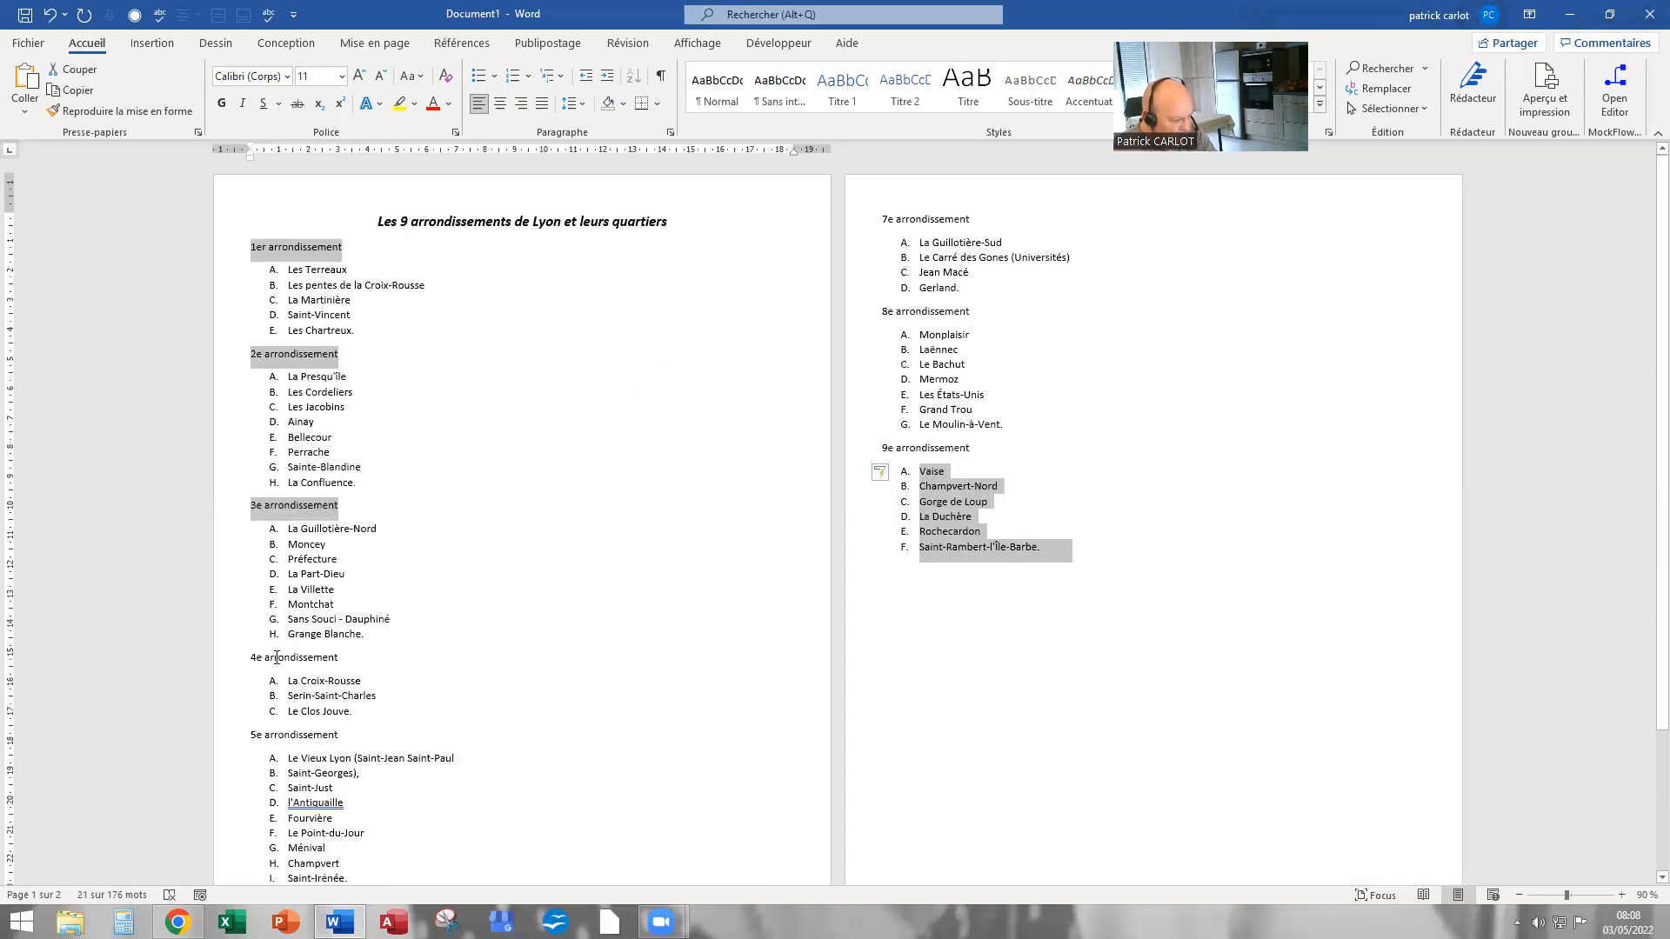
pyautogui.click(1065, 517)
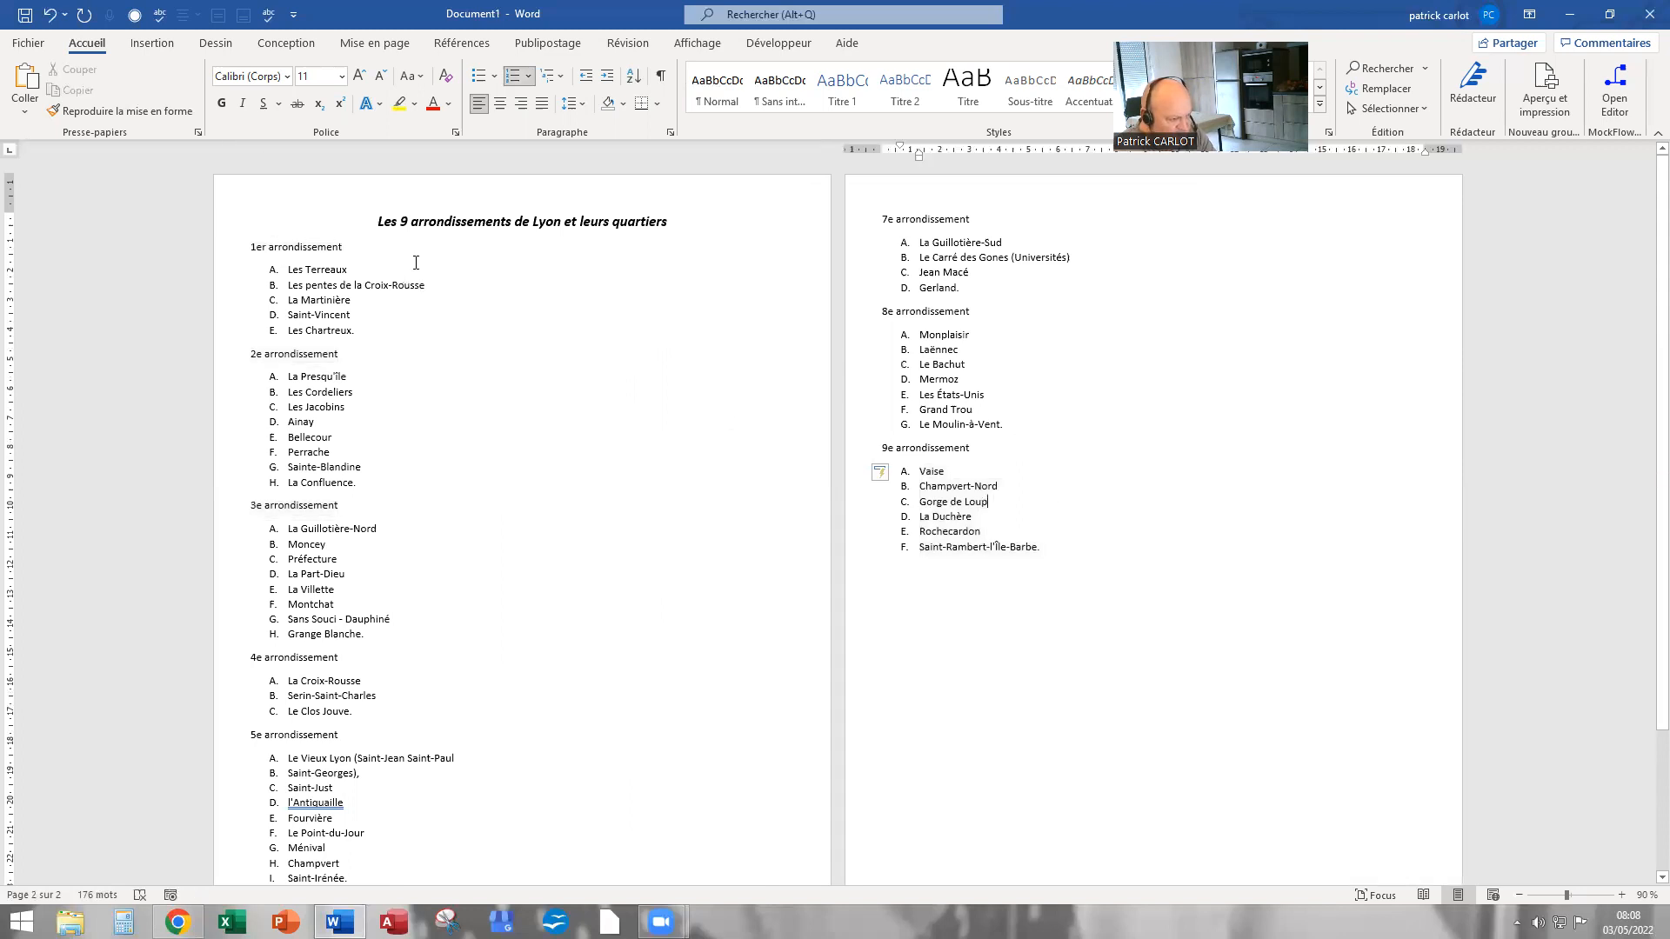
# Select all nine arrondissement headings together, from "1er arrondissement" to "9e arrondissement", and center them
pyautogui.tripleClick(248, 246)
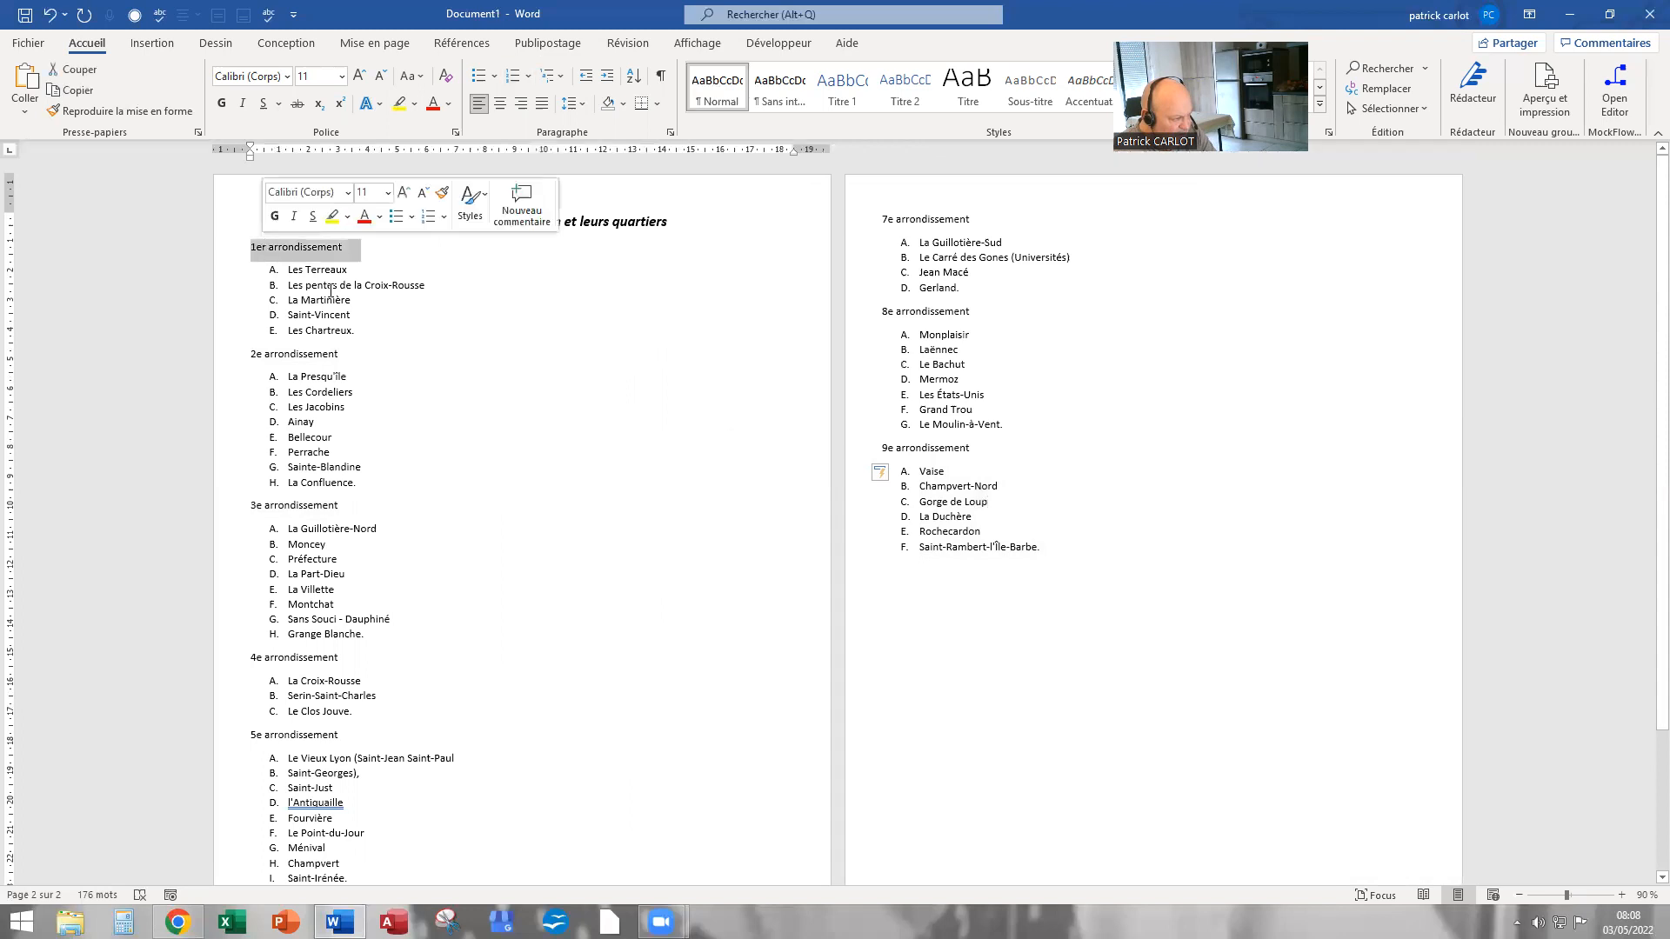
pyautogui.moveTo(250, 349); pyautogui.dragTo(350, 359)
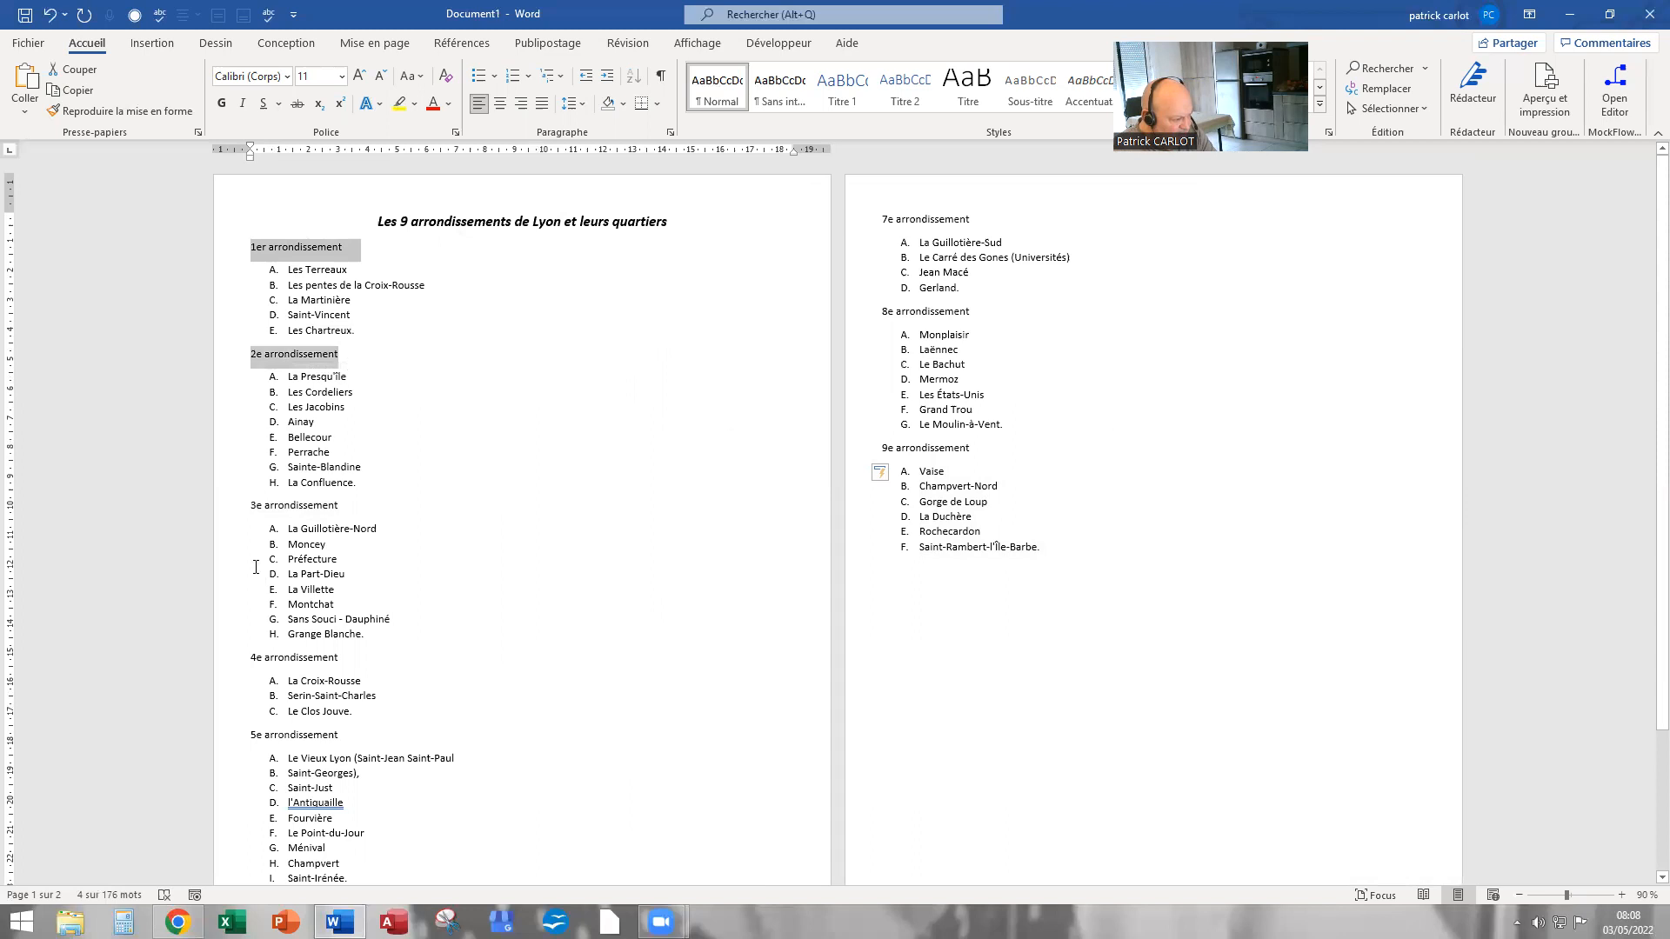
pyautogui.moveTo(262, 505); pyautogui.dragTo(308, 504)
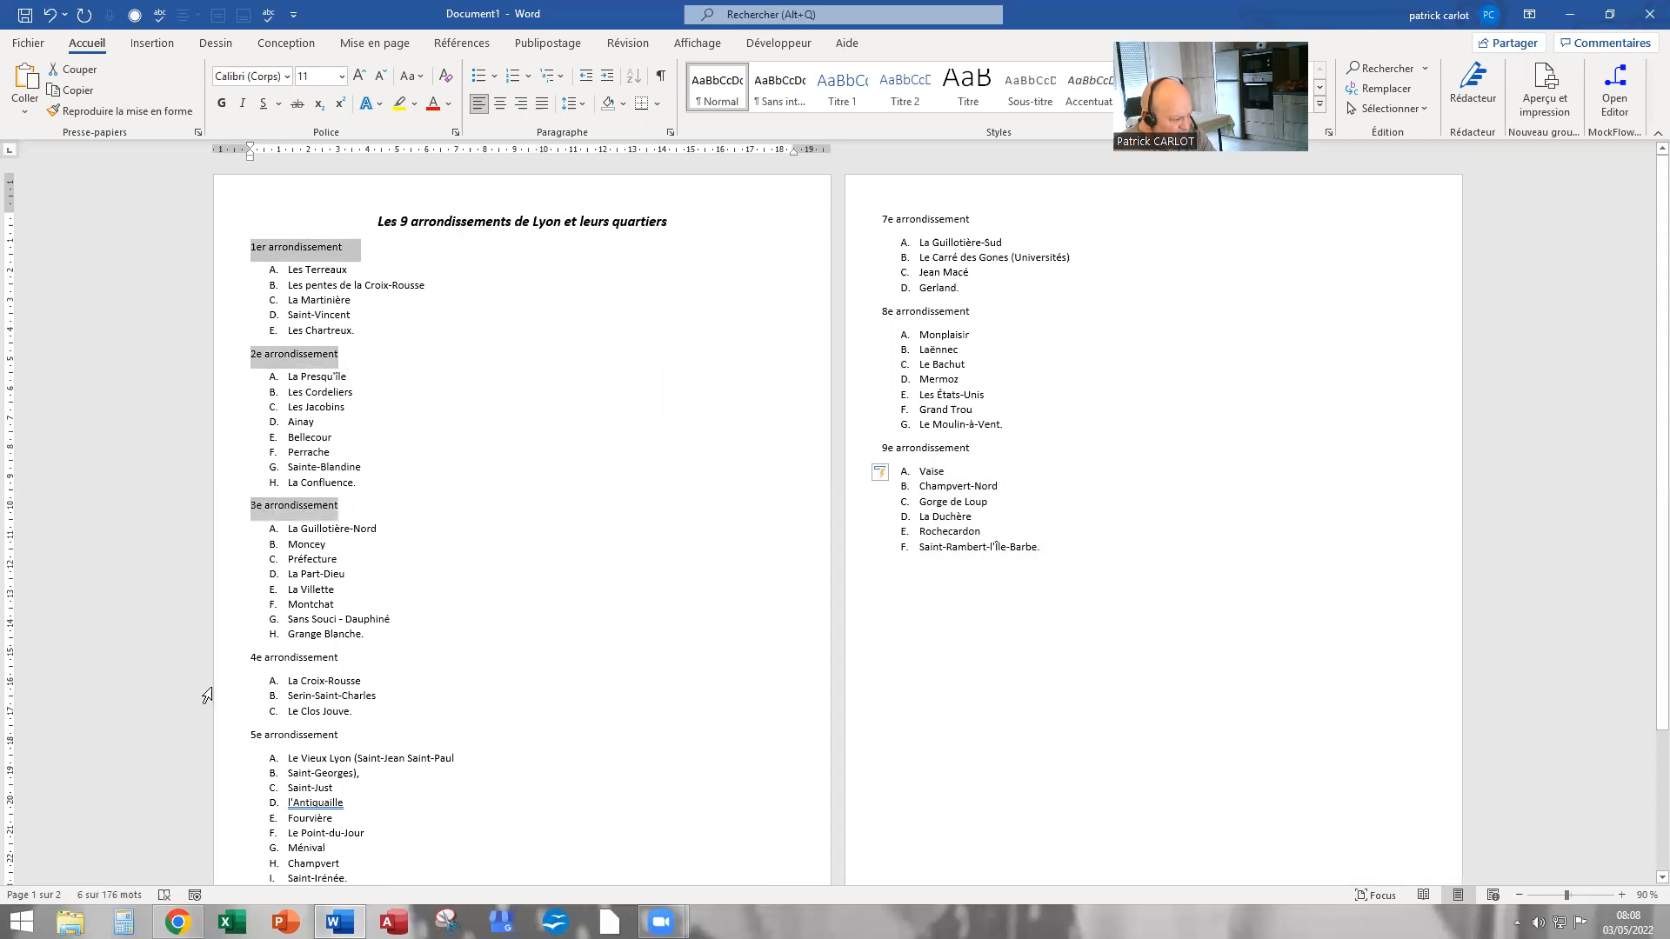
pyautogui.moveTo(253, 657); pyautogui.dragTo(339, 659)
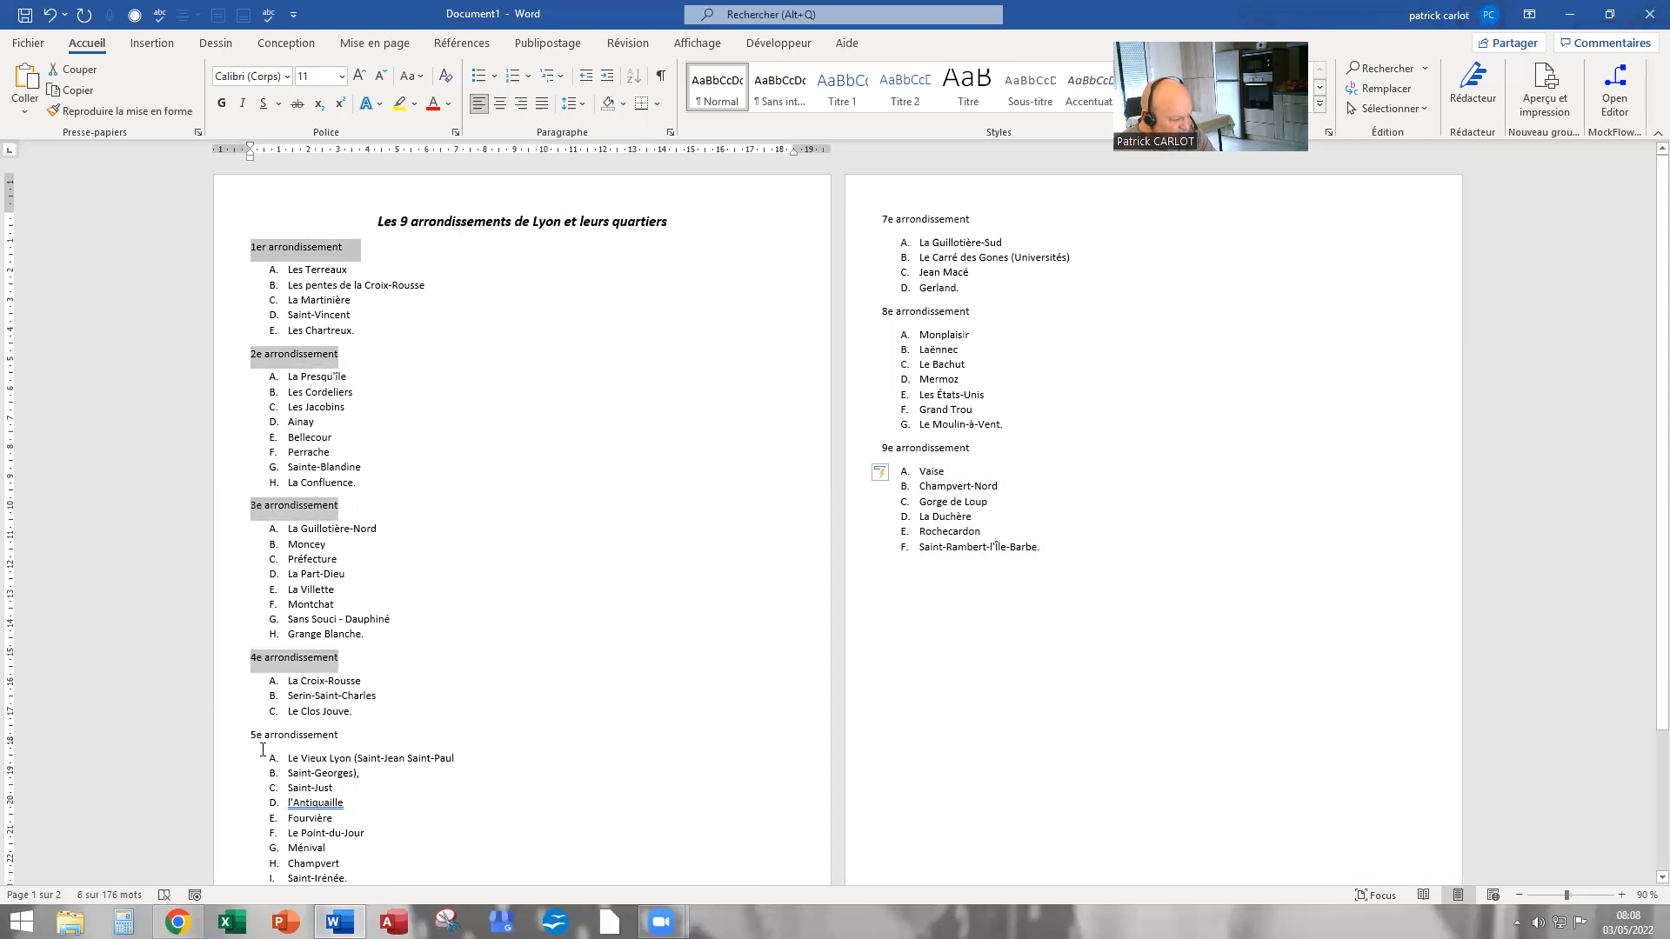
pyautogui.moveTo(252, 730); pyautogui.dragTo(340, 735)
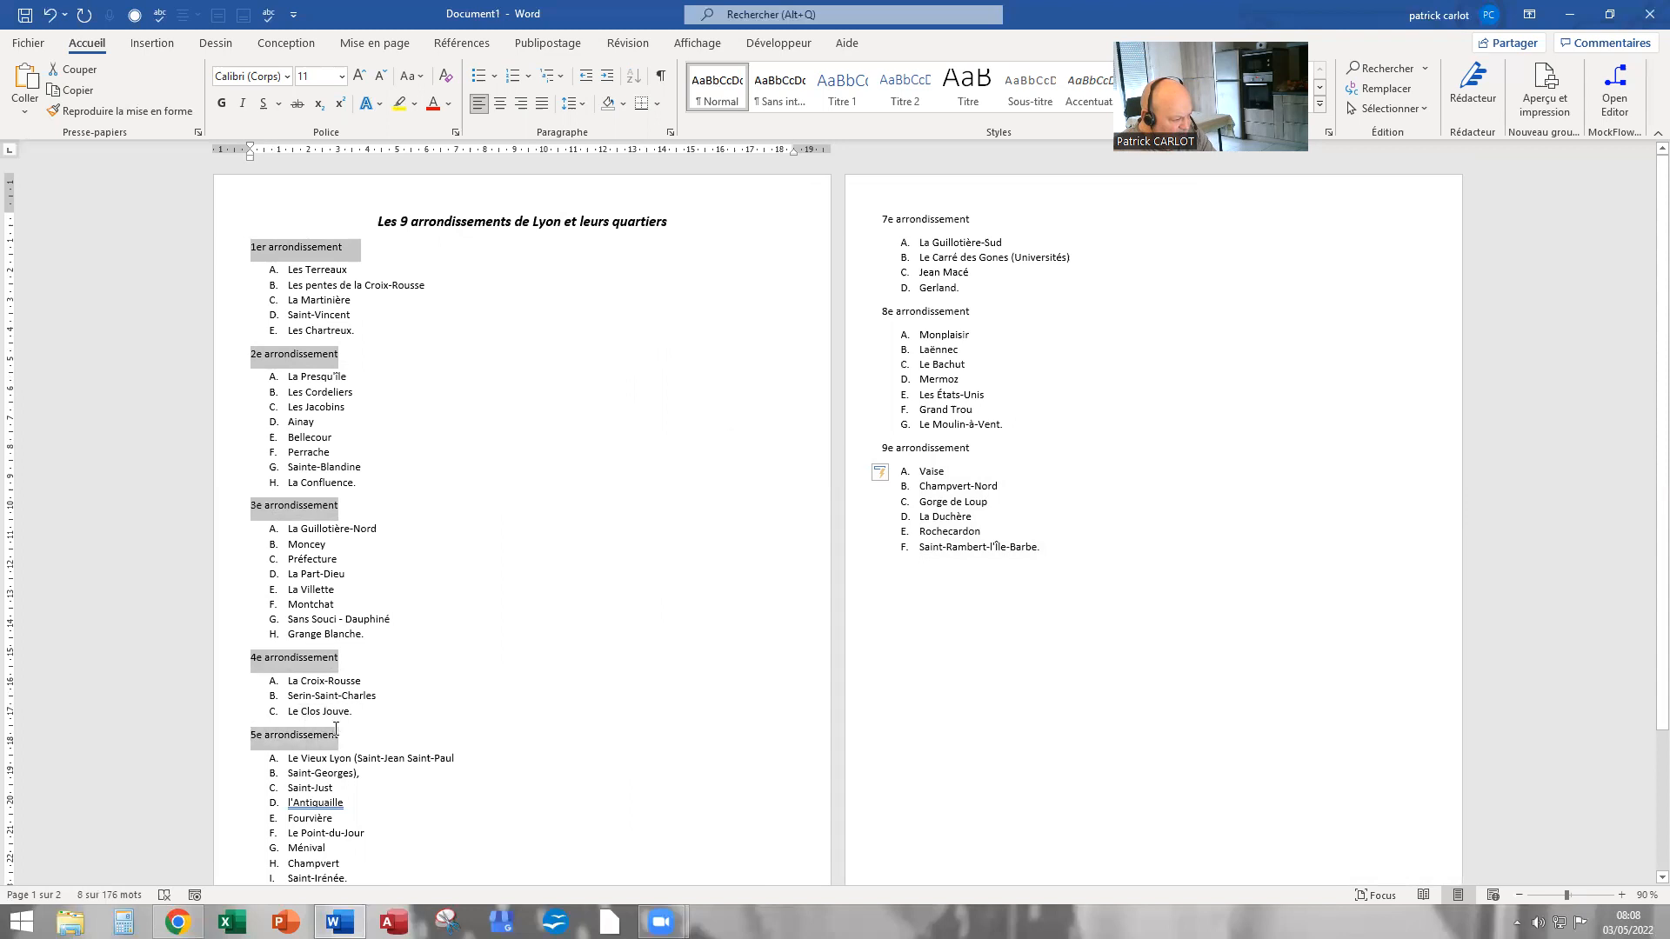
pyautogui.keyDown('ctrl'); pyautogui.scroll(-5, 484, 600); pyautogui.keyUp('ctrl')
pyautogui.keyDown('ctrl'); pyautogui.scroll(4, 473, 602); pyautogui.keyUp('ctrl')
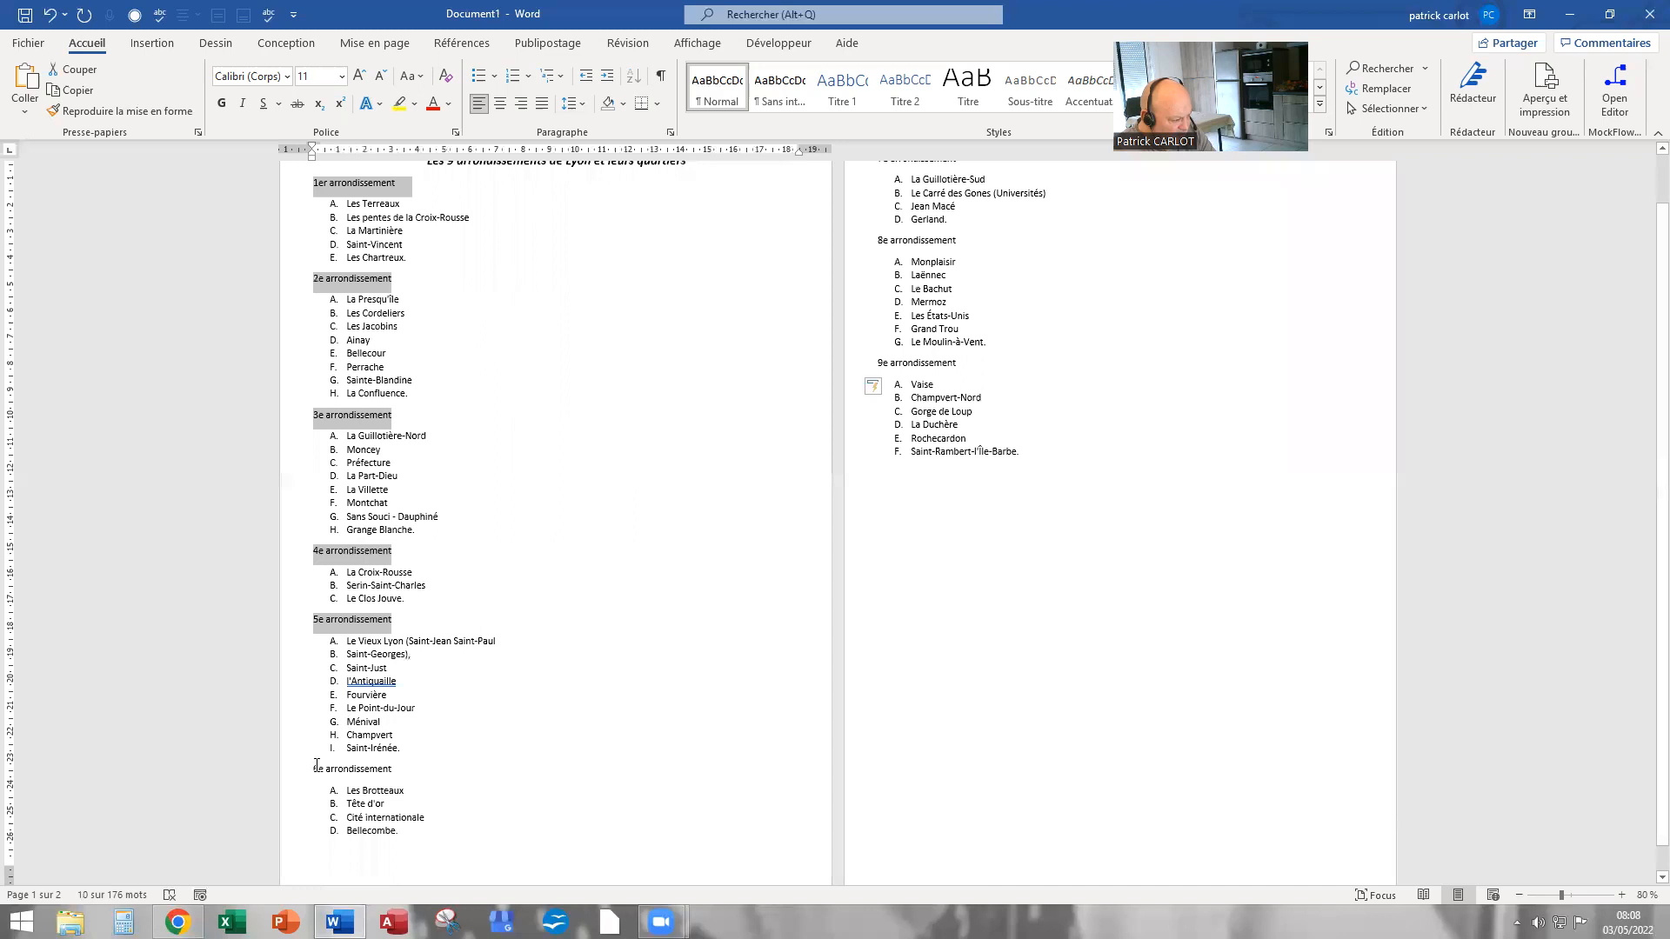
pyautogui.moveTo(315, 765); pyautogui.dragTo(393, 772)
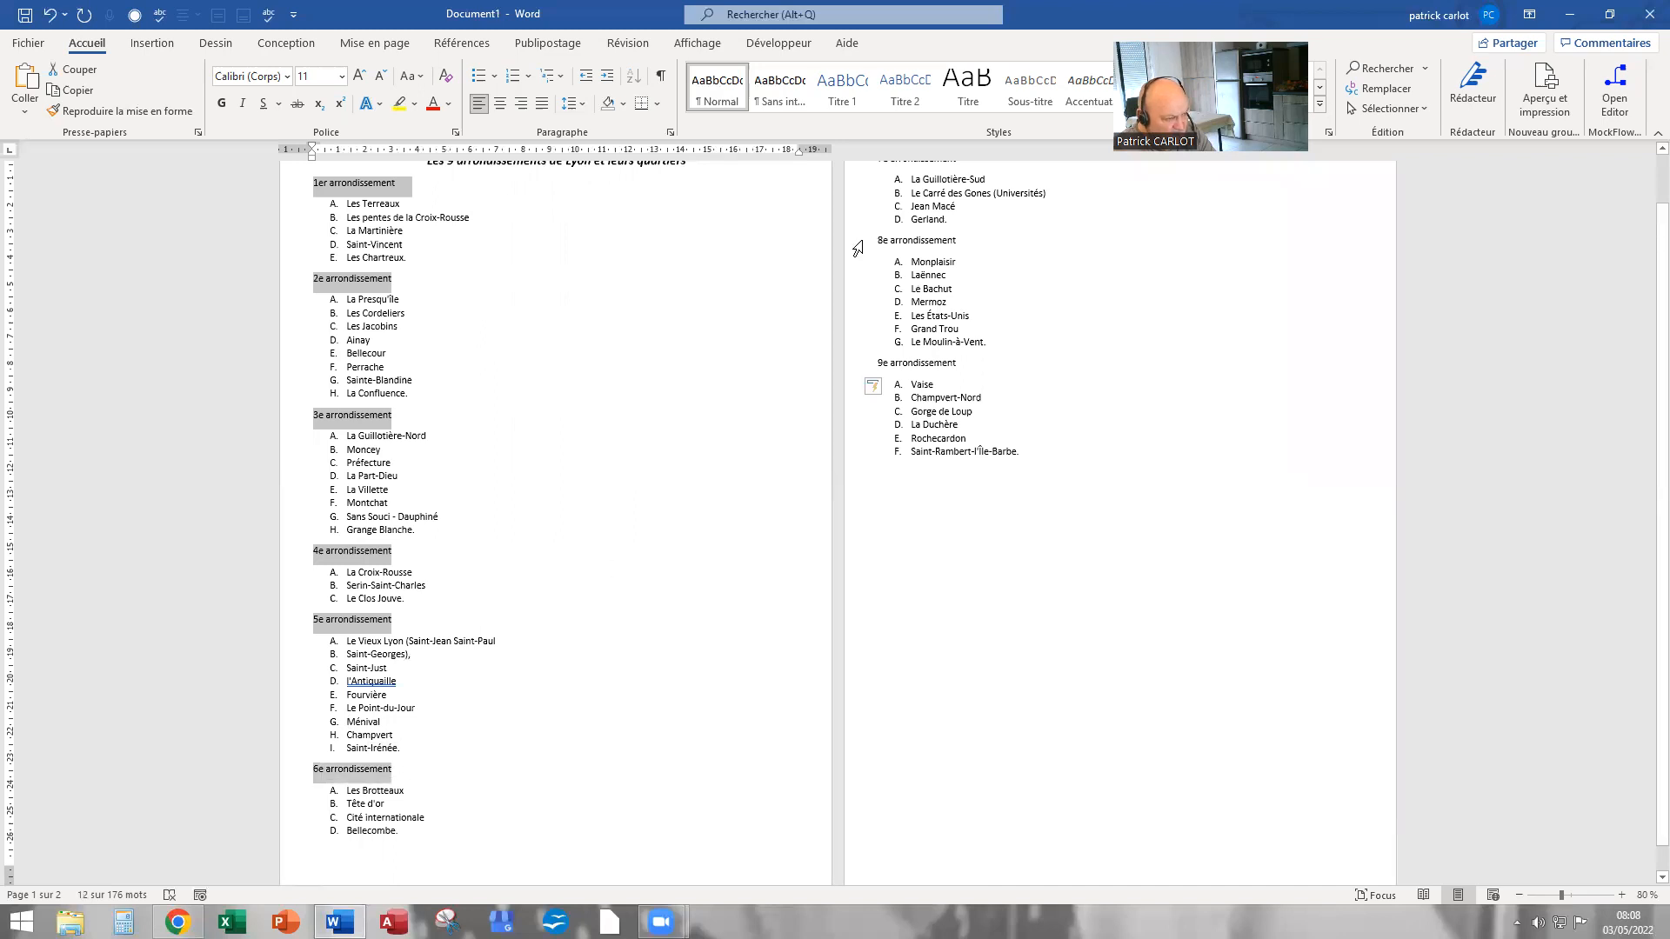
pyautogui.click(896, 383)
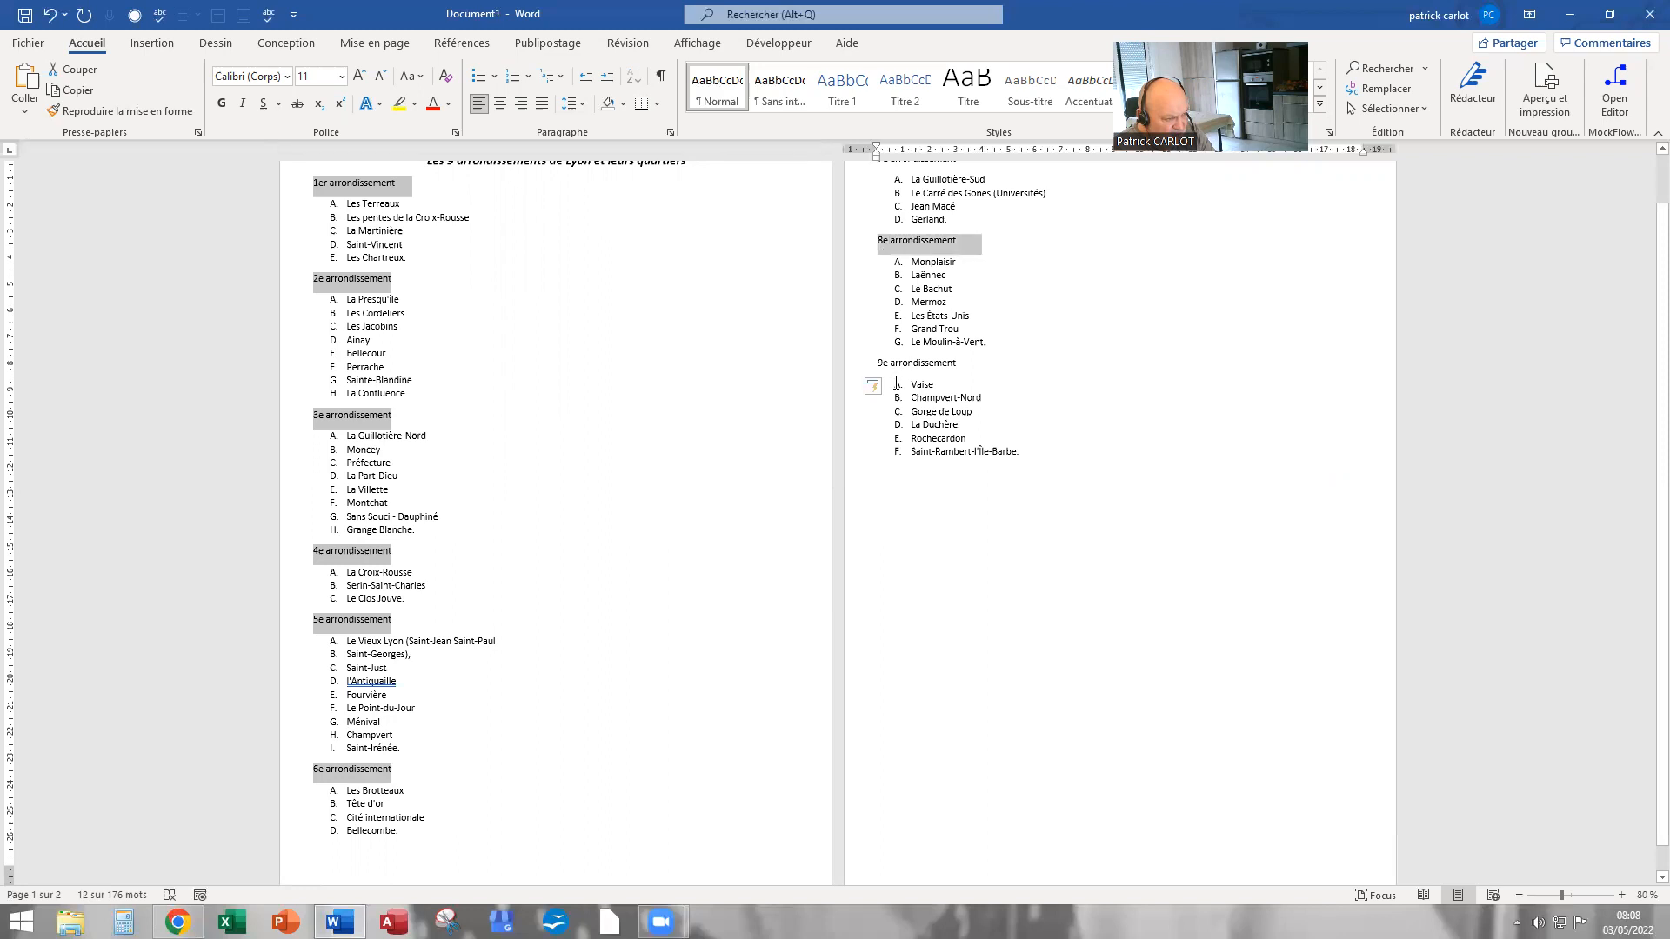
pyautogui.click(878, 362)
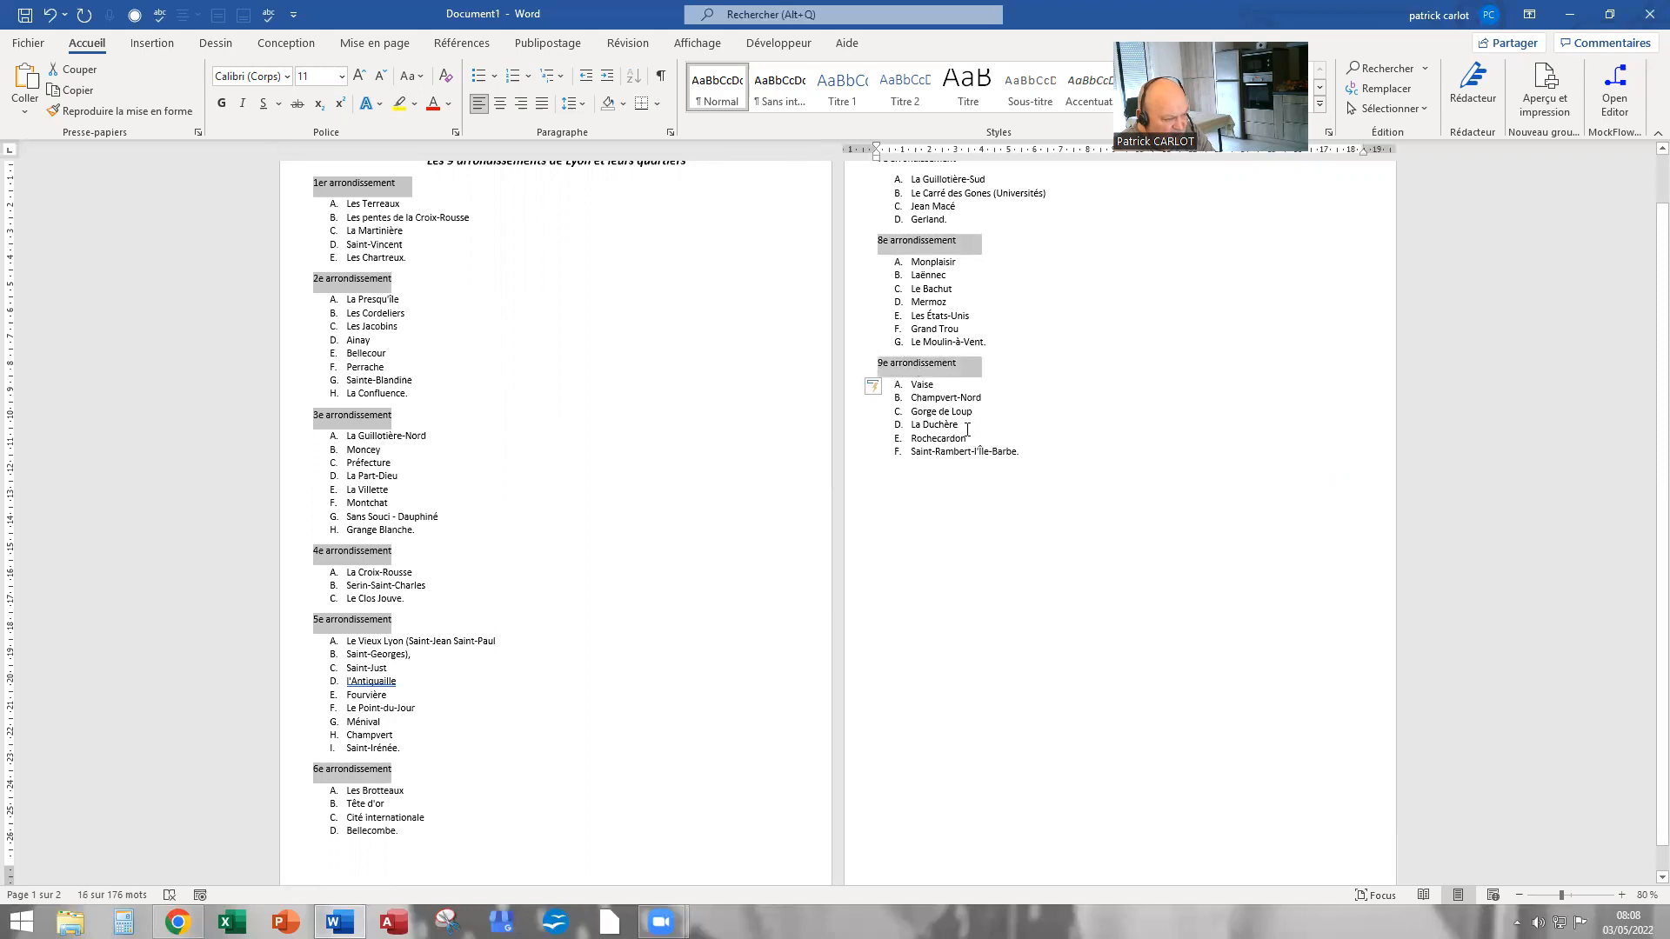
pyautogui.scroll(1, 848, 189)
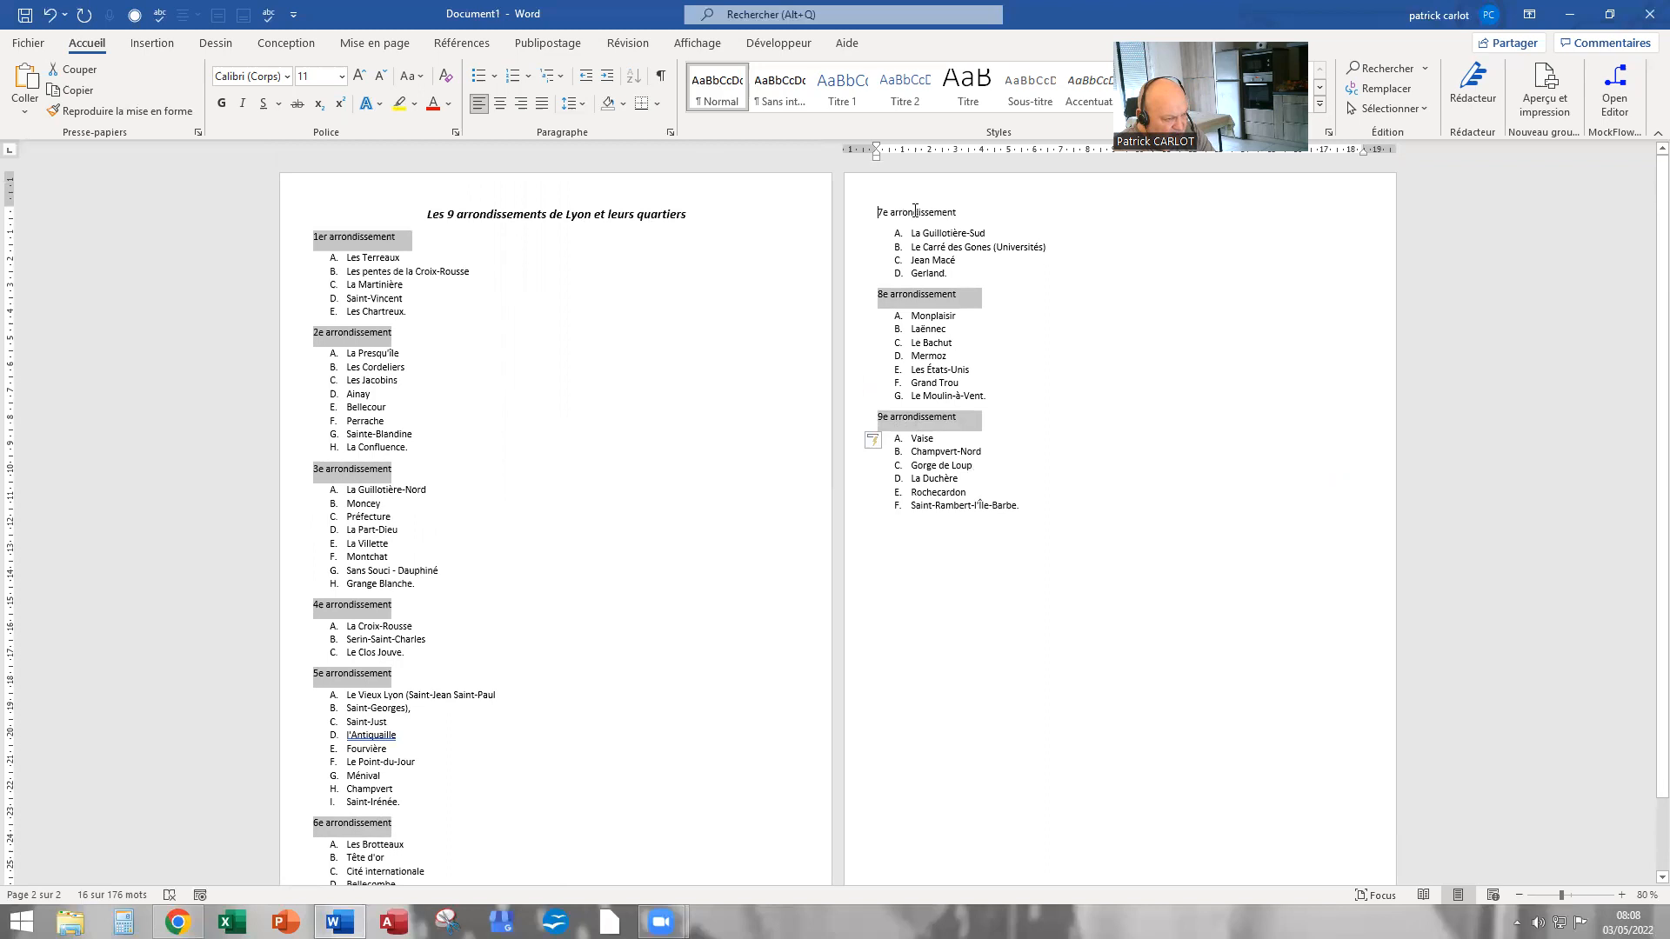
pyautogui.moveTo(878, 213); pyautogui.dragTo(948, 206)
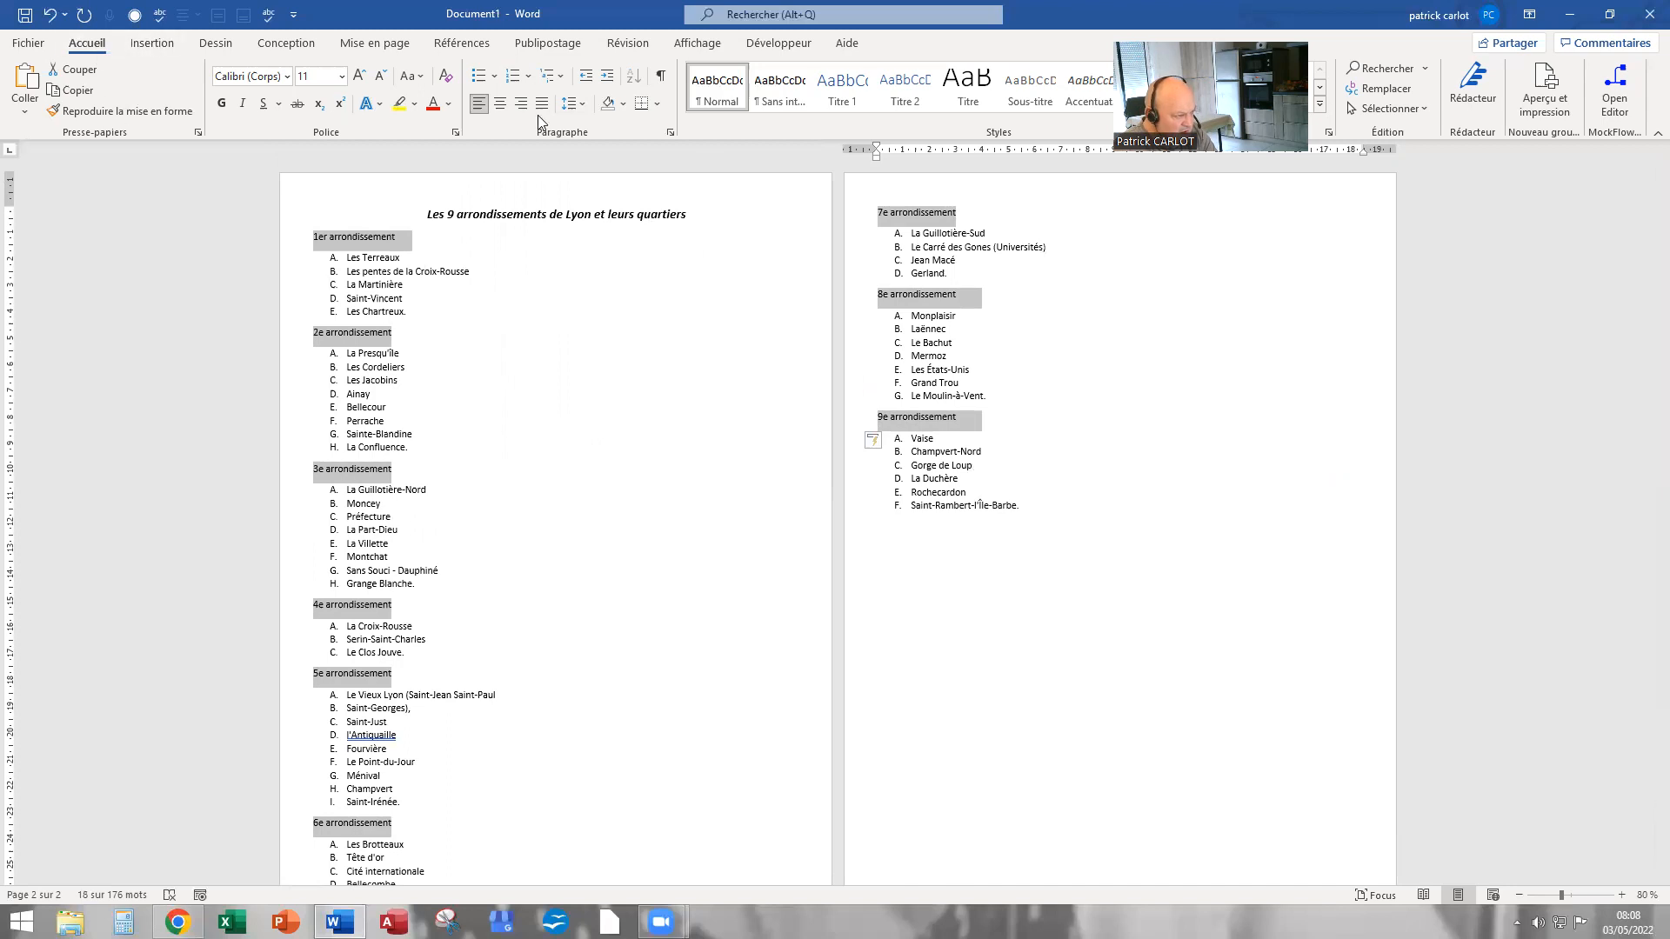
pyautogui.click(499, 105)
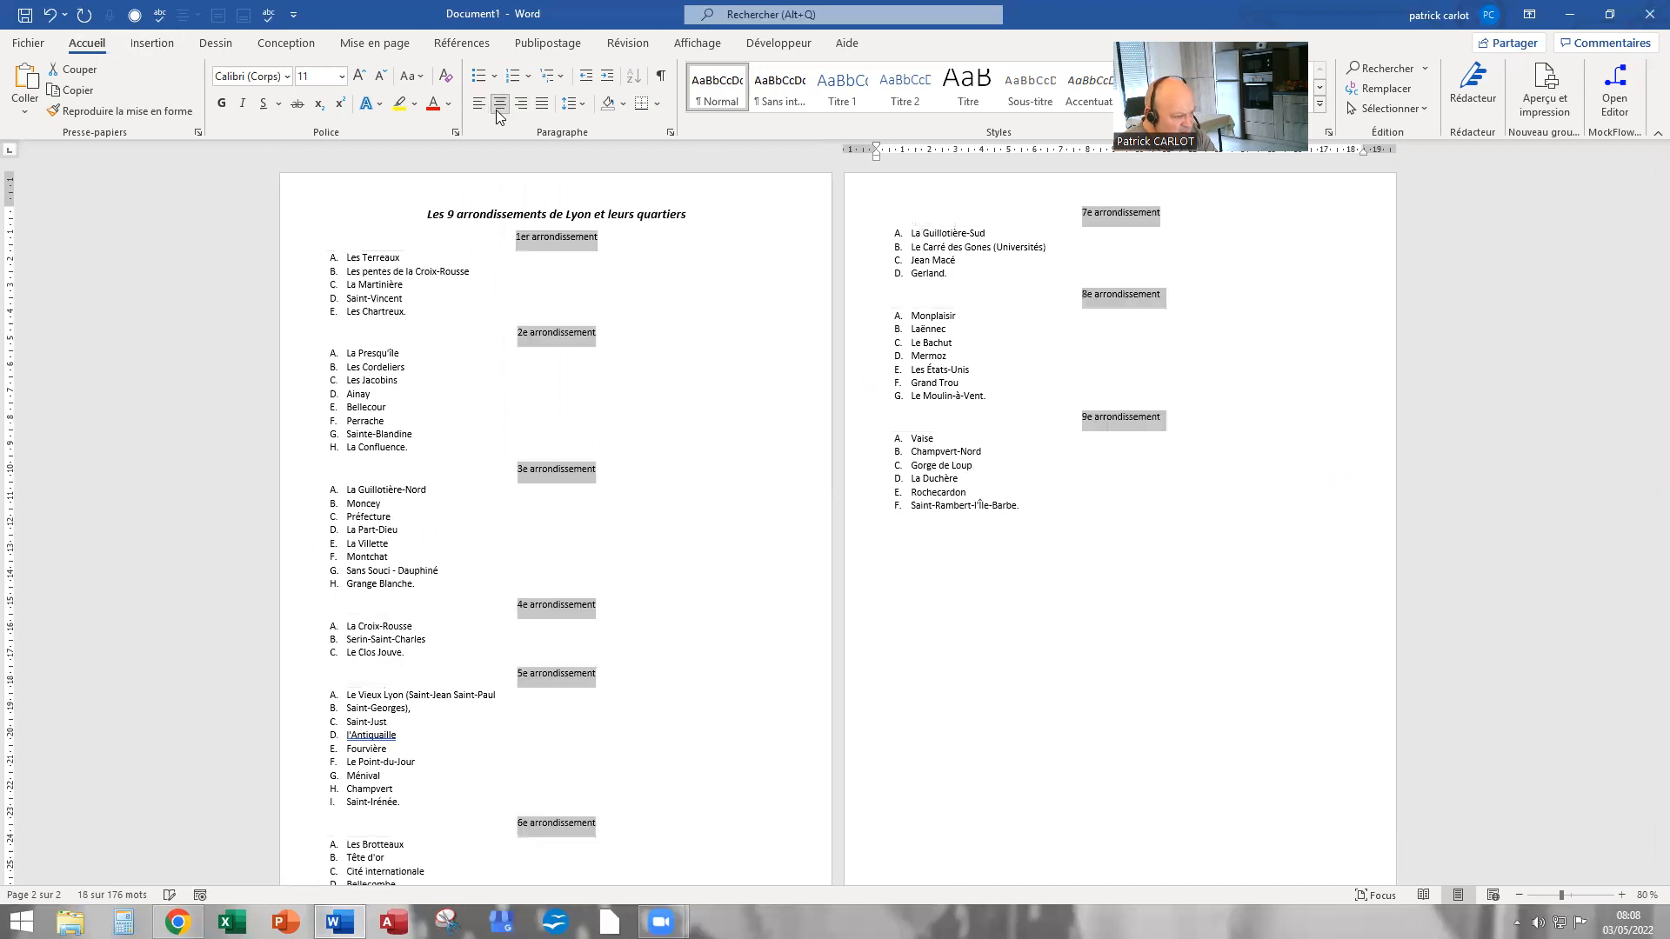
# Format the nine selected arrondissement headings as red, underlined text at size 14
pyautogui.click(433, 103)
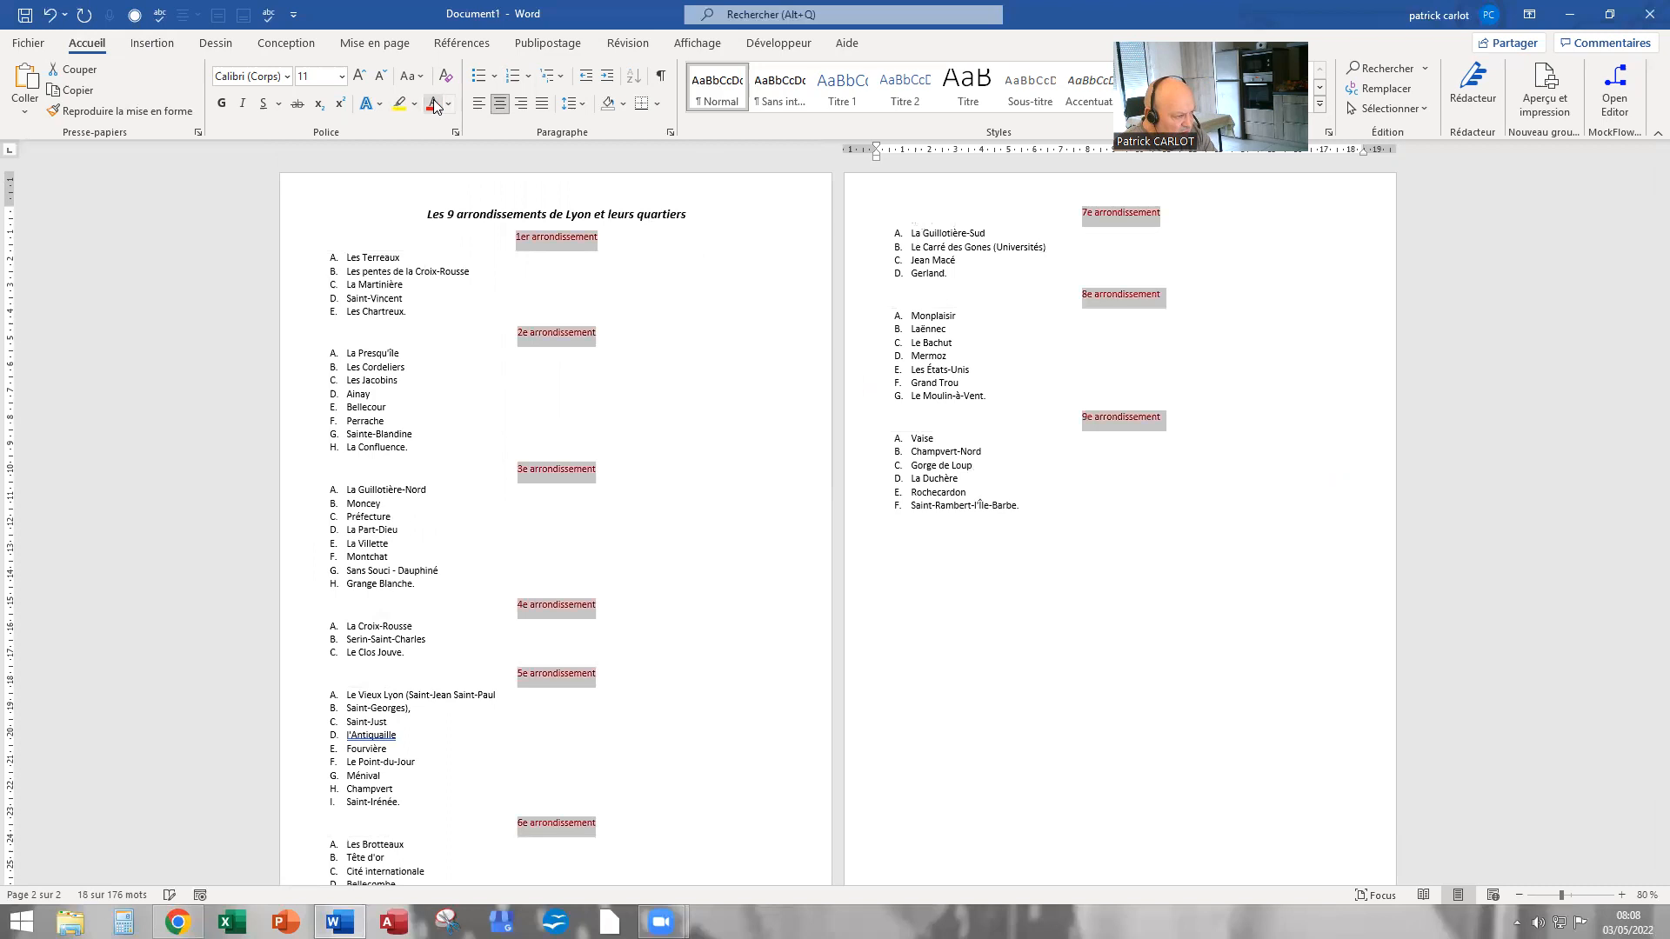
pyautogui.click(342, 76)
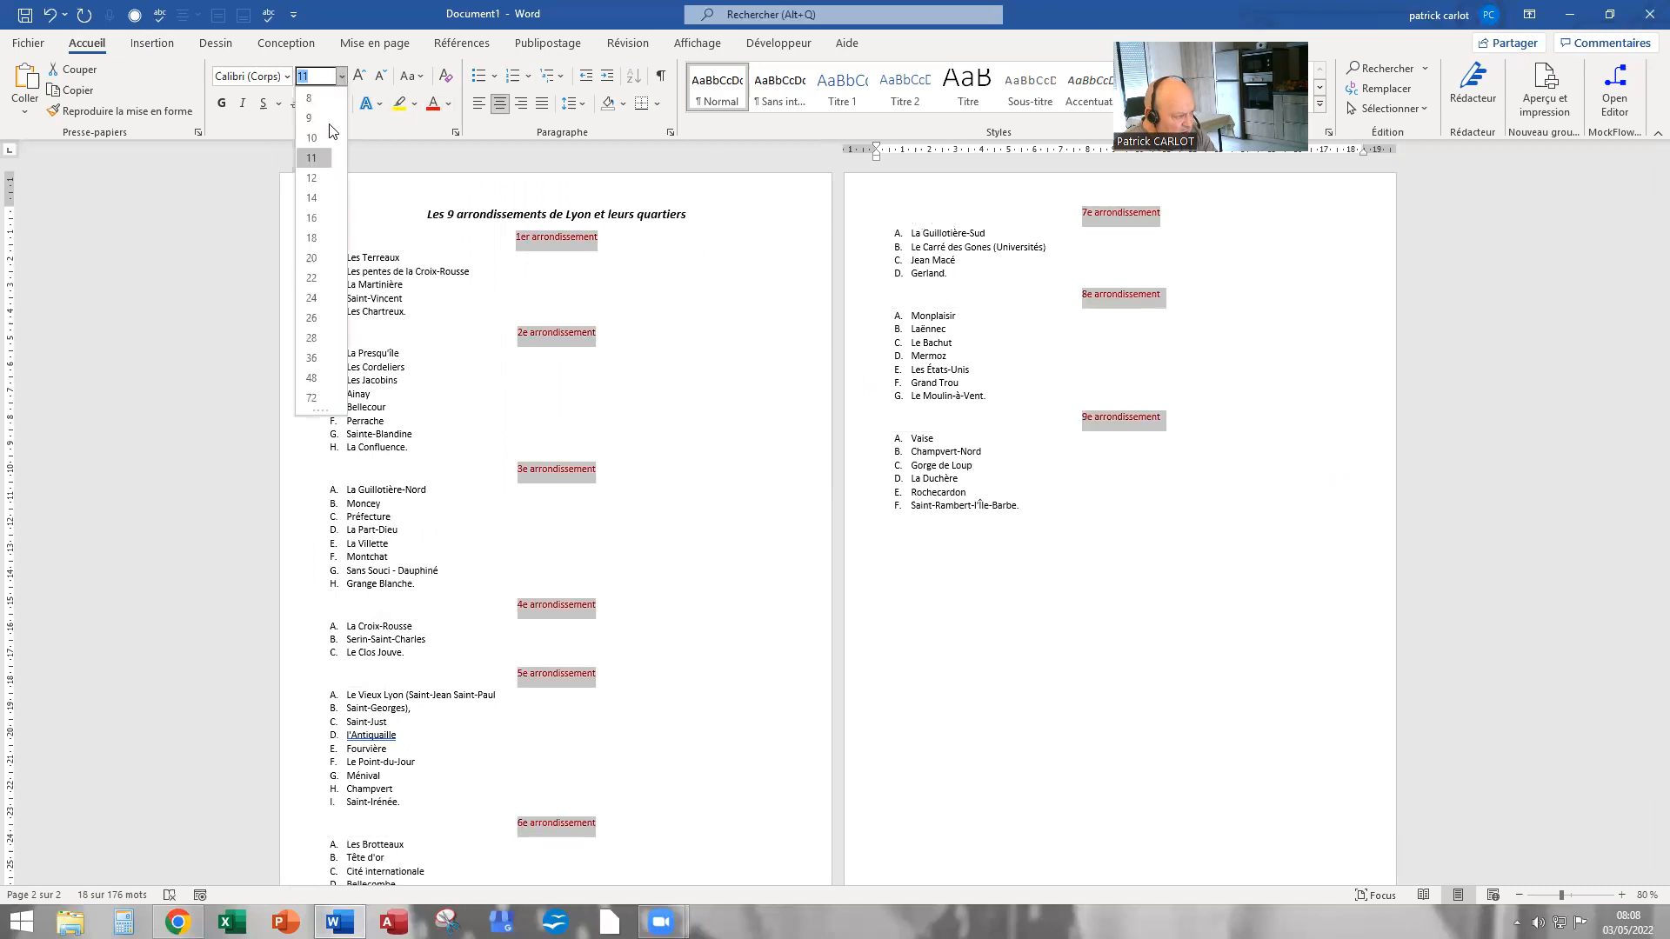
pyautogui.click(320, 200)
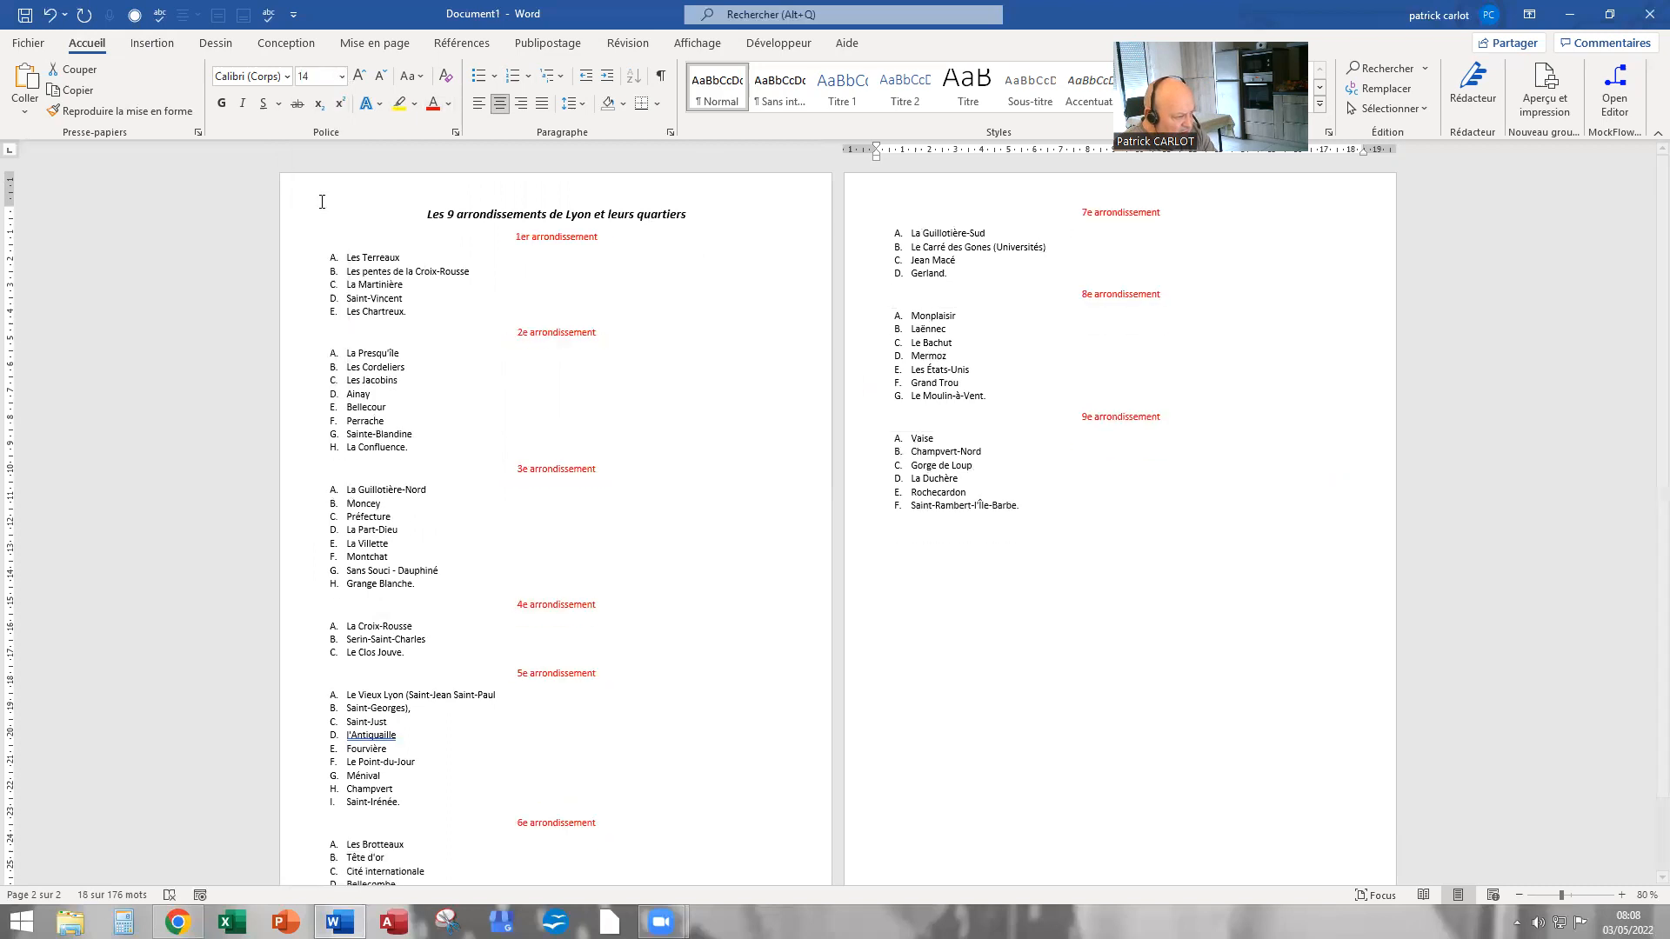
pyautogui.click(264, 104)
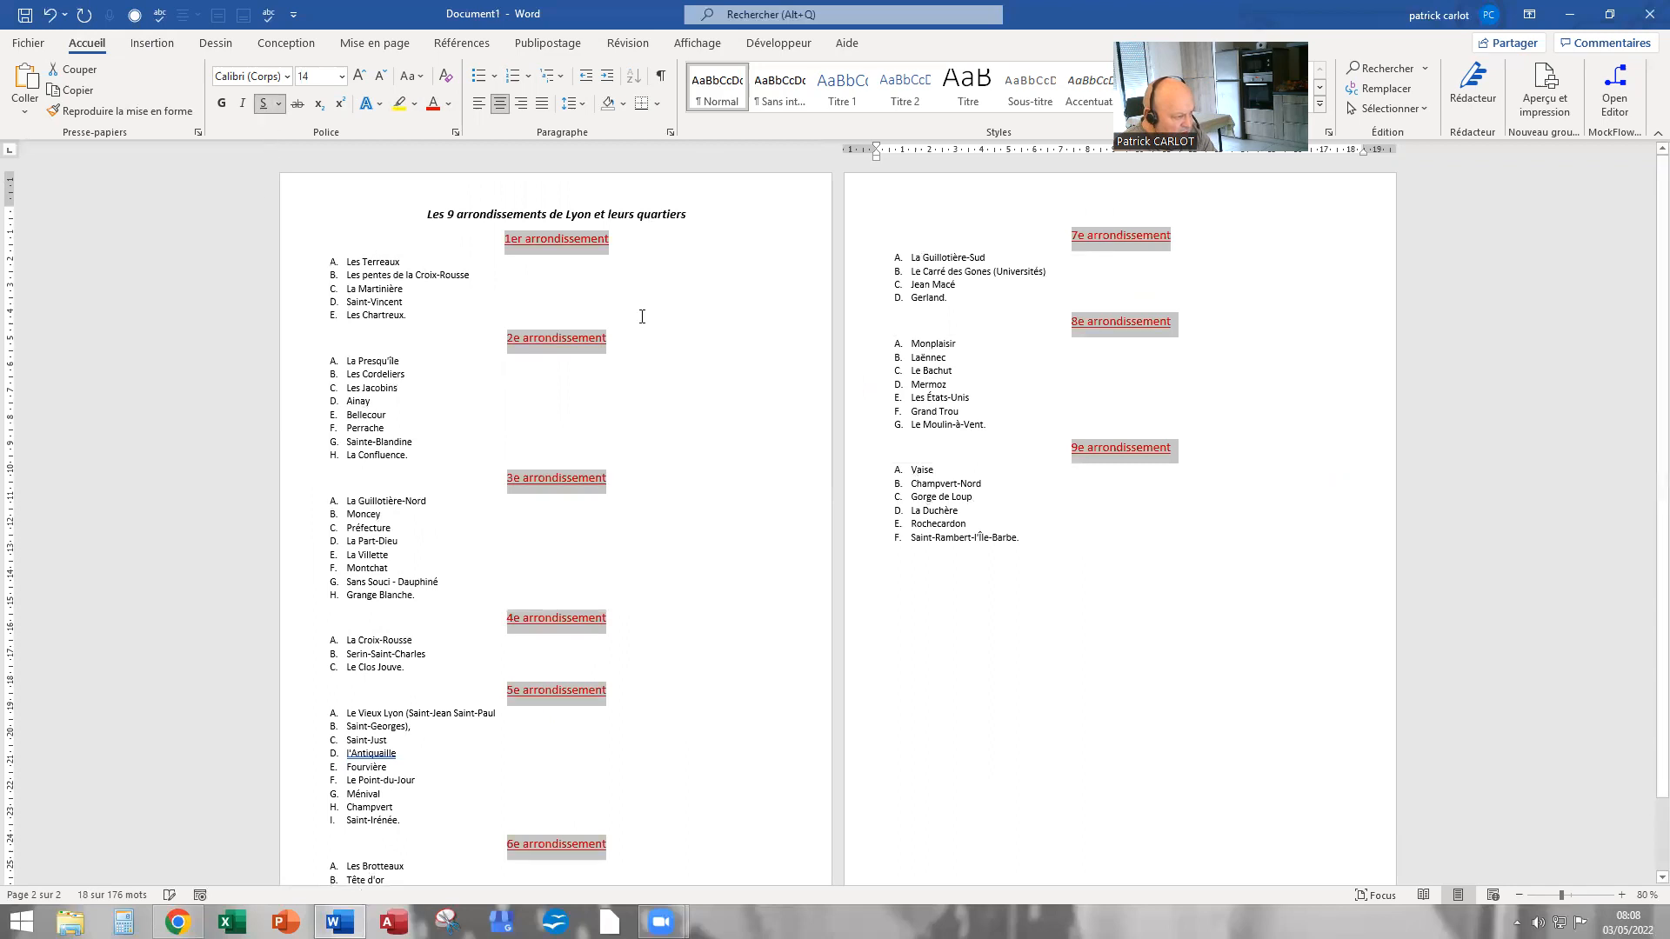
pyautogui.click(684, 344)
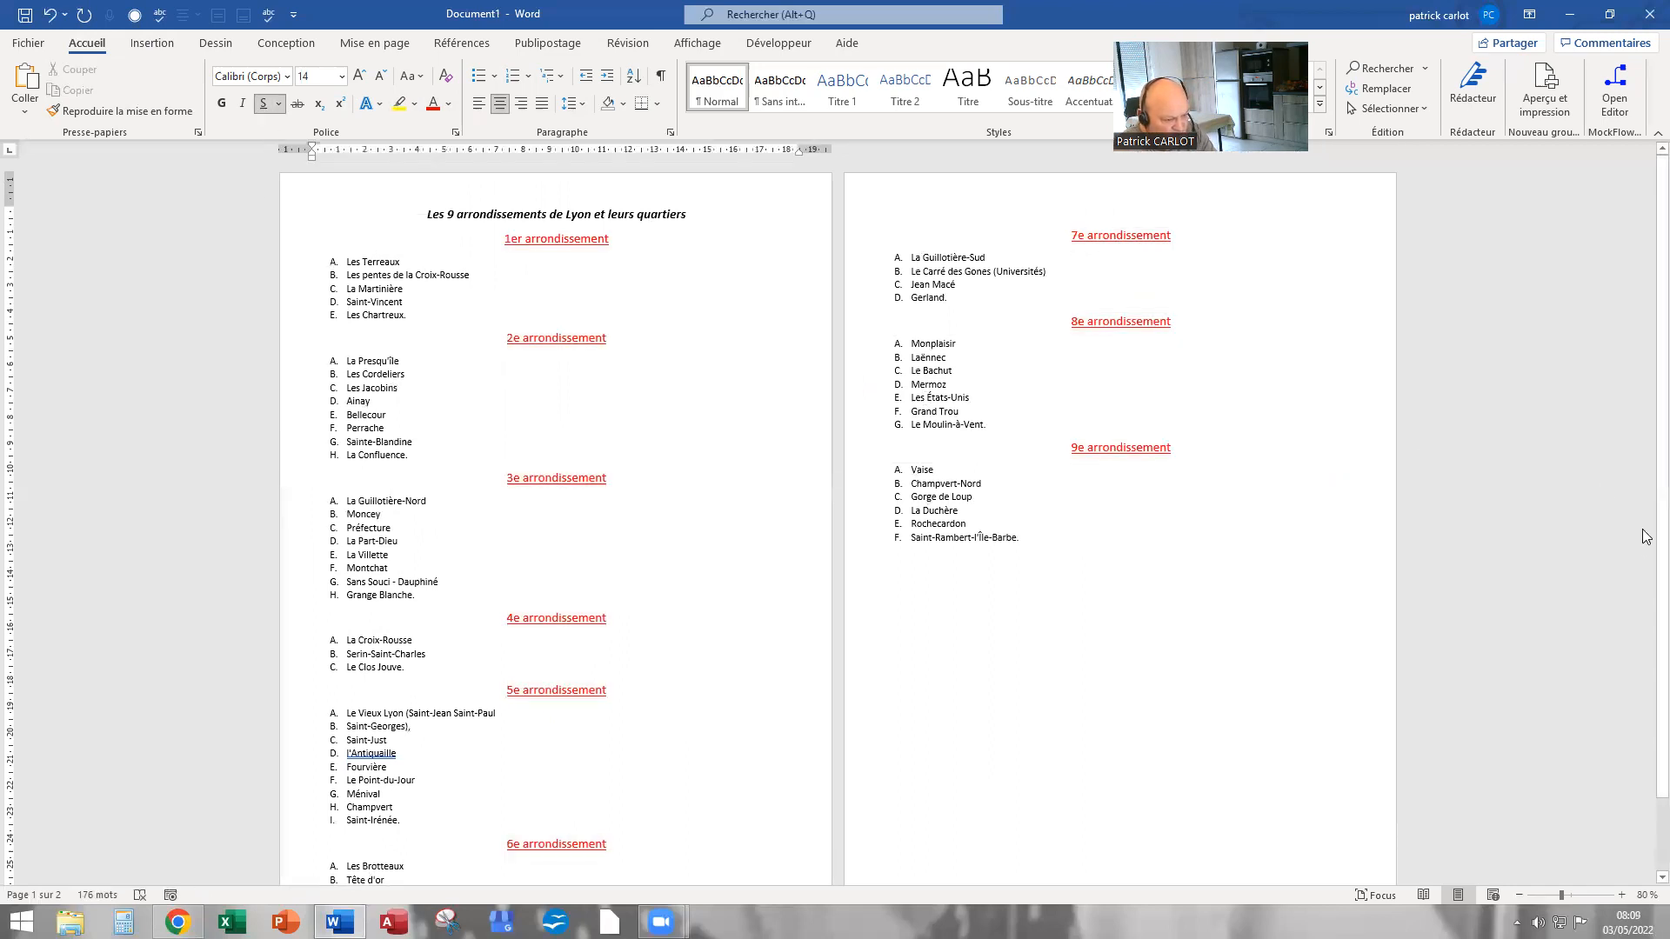
# Review the heading formatting and the lettered quartier lists at a larger zoom across both pages of the document
pyautogui.click(1620, 895)
pyautogui.click(1620, 894)
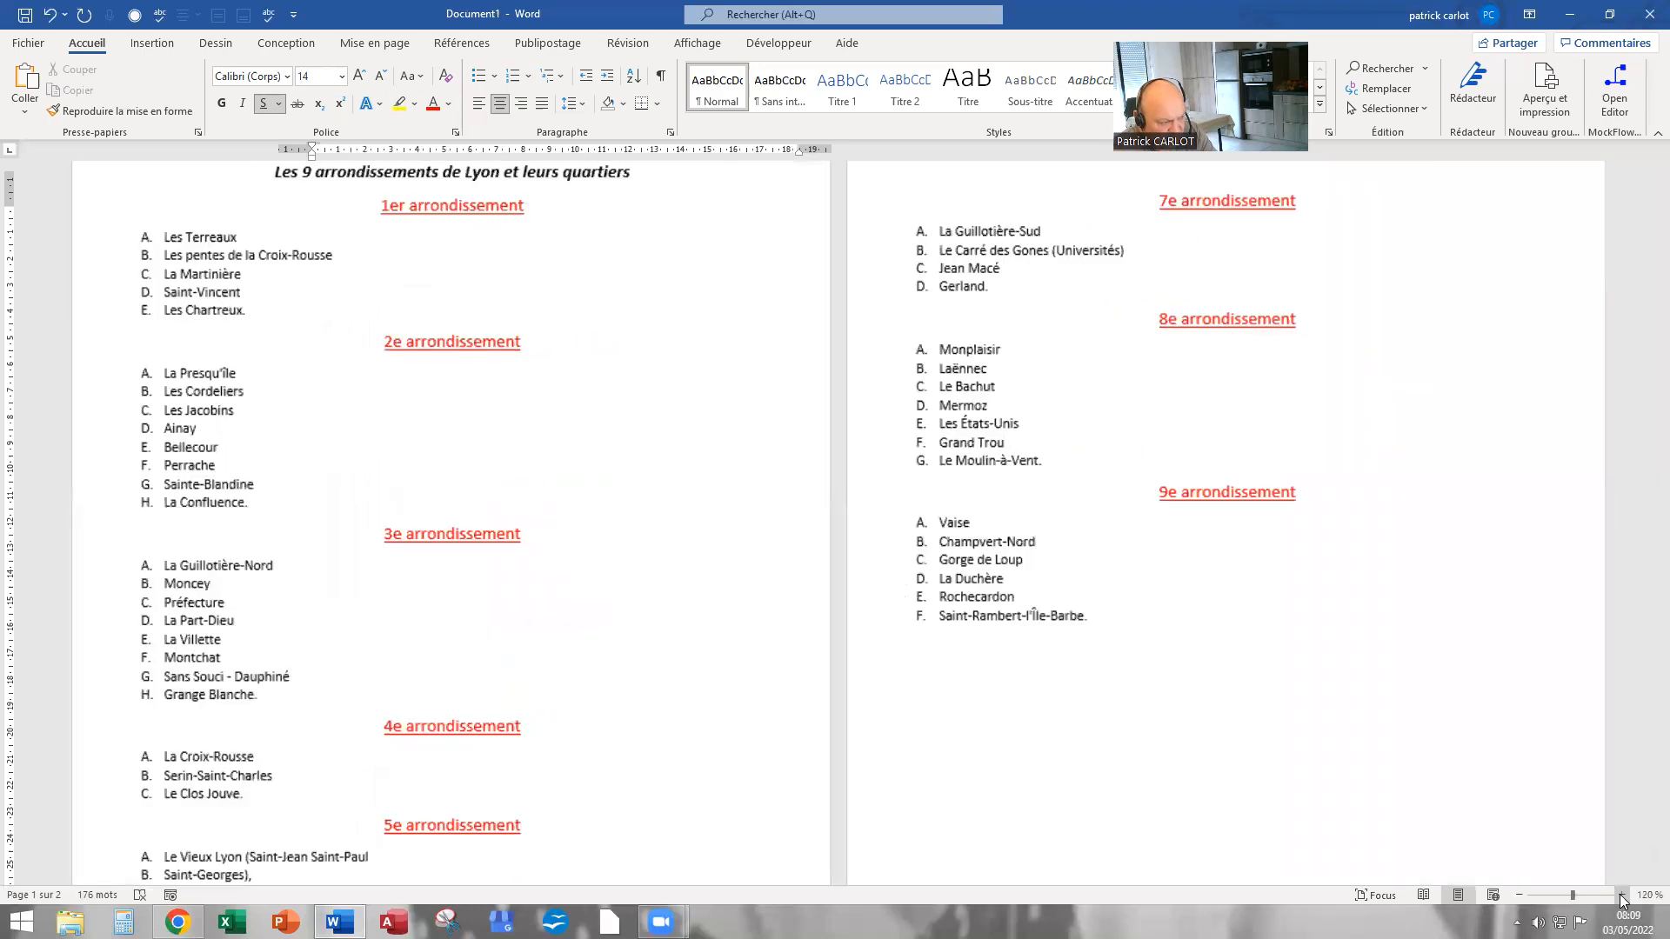
pyautogui.click(1621, 895)
pyautogui.click(1621, 895)
pyautogui.click(1621, 895)
pyautogui.click(1621, 895)
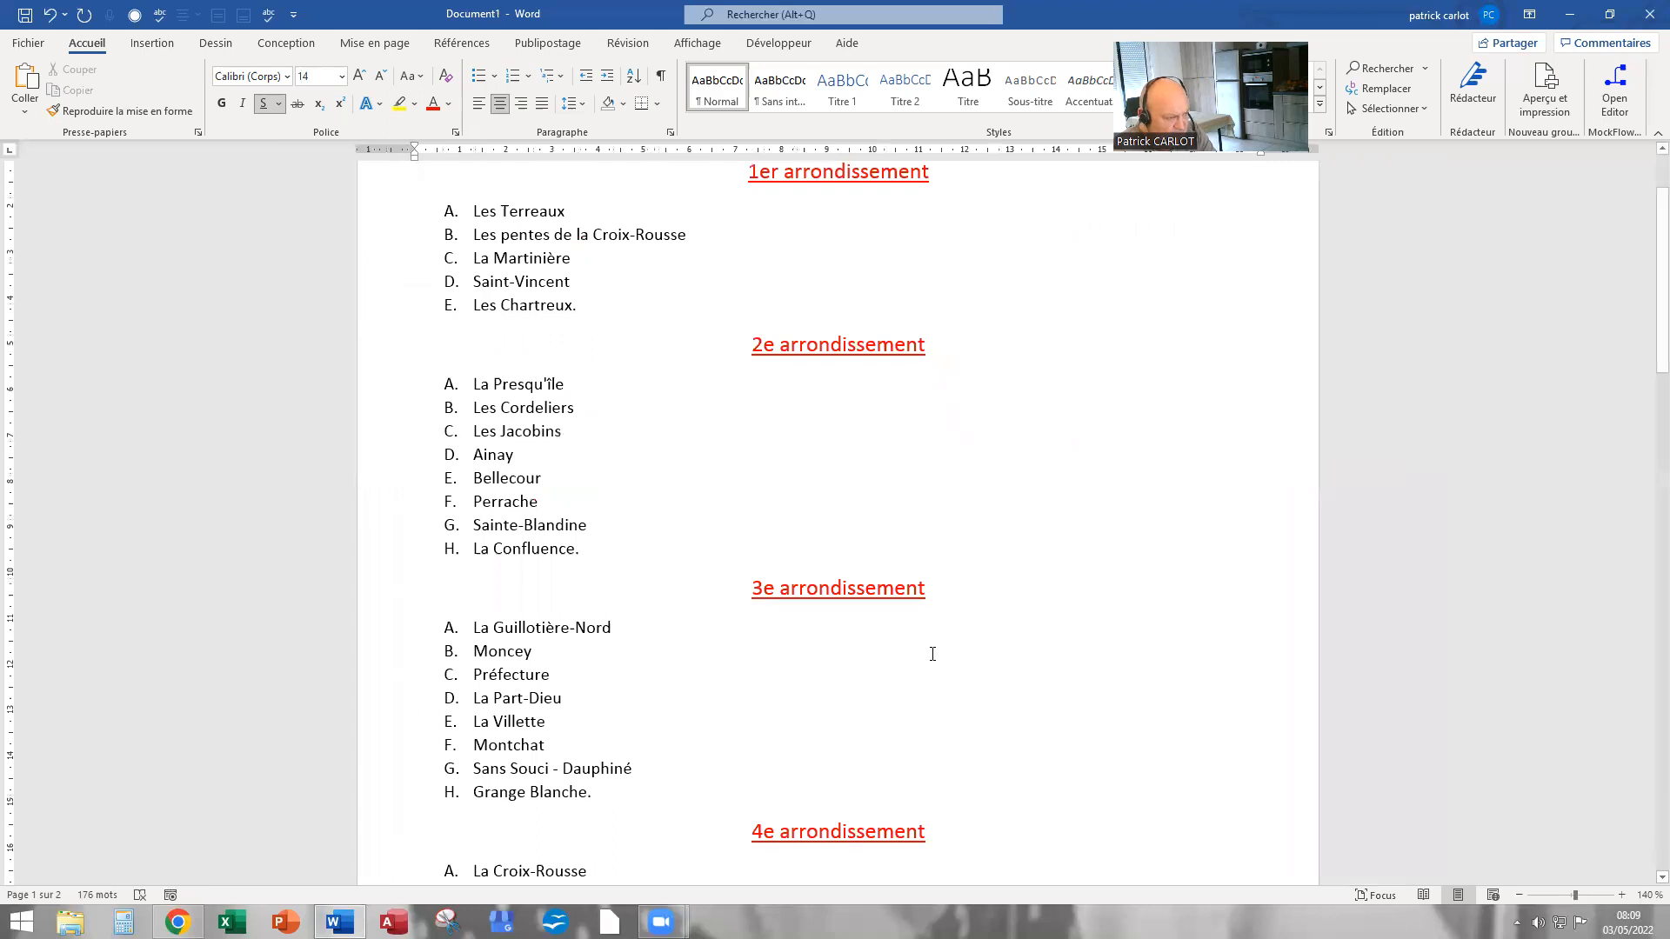
pyautogui.scroll(2, 957, 644)
pyautogui.scroll(-15, 1002, 614)
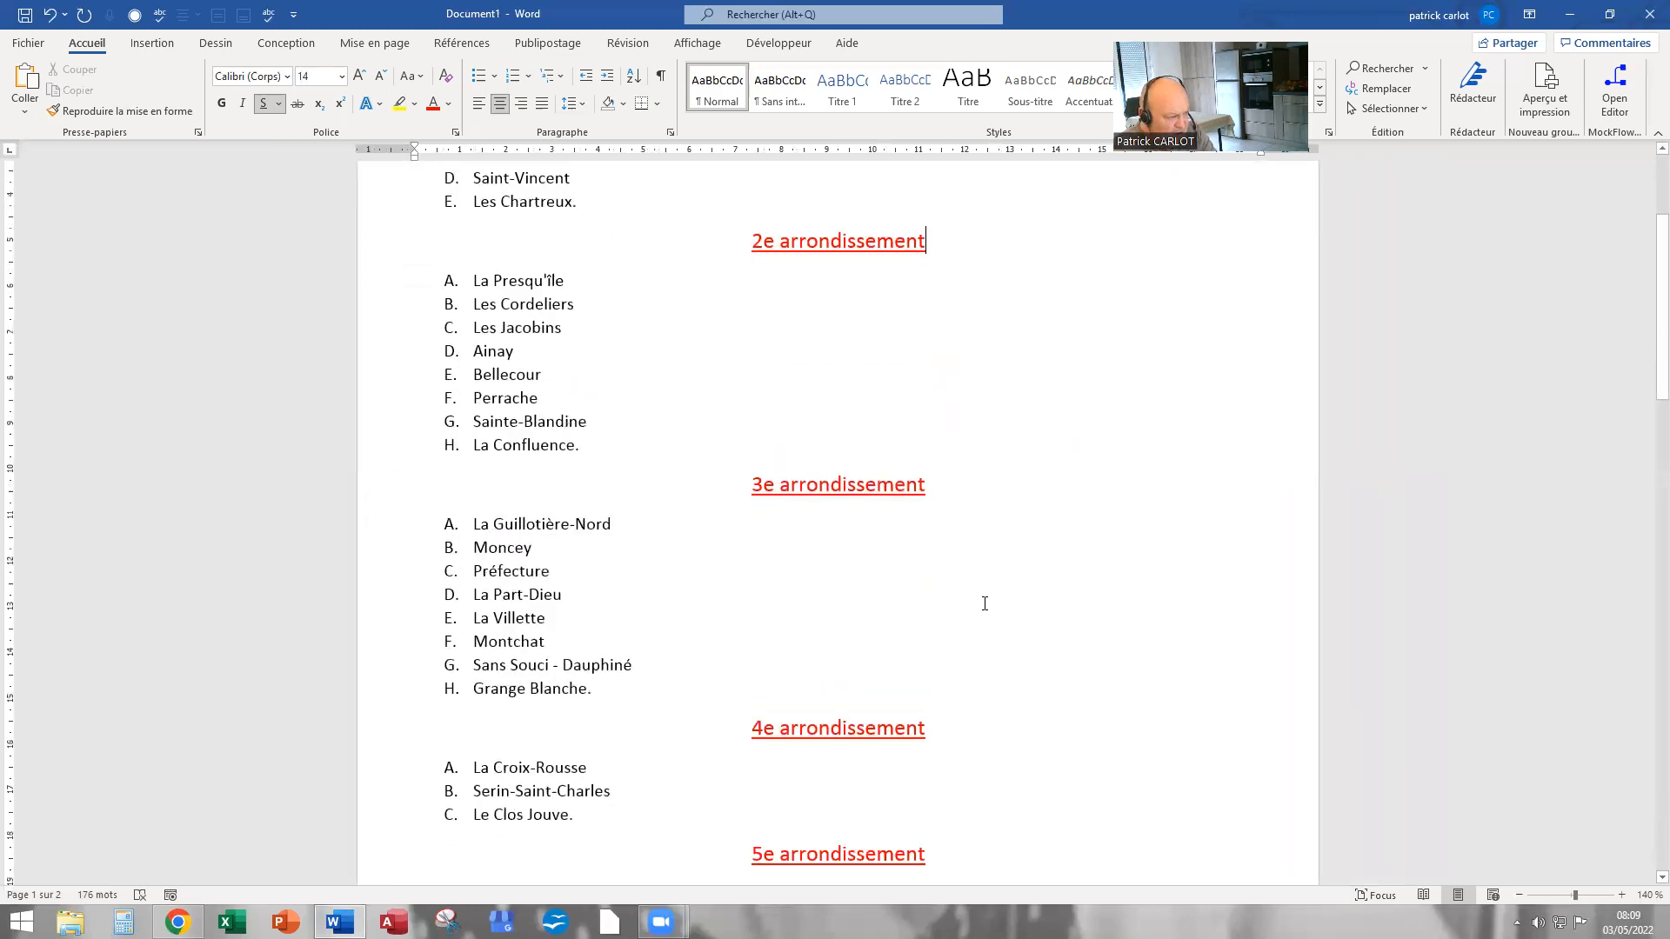
pyautogui.scroll(-15, 984, 595)
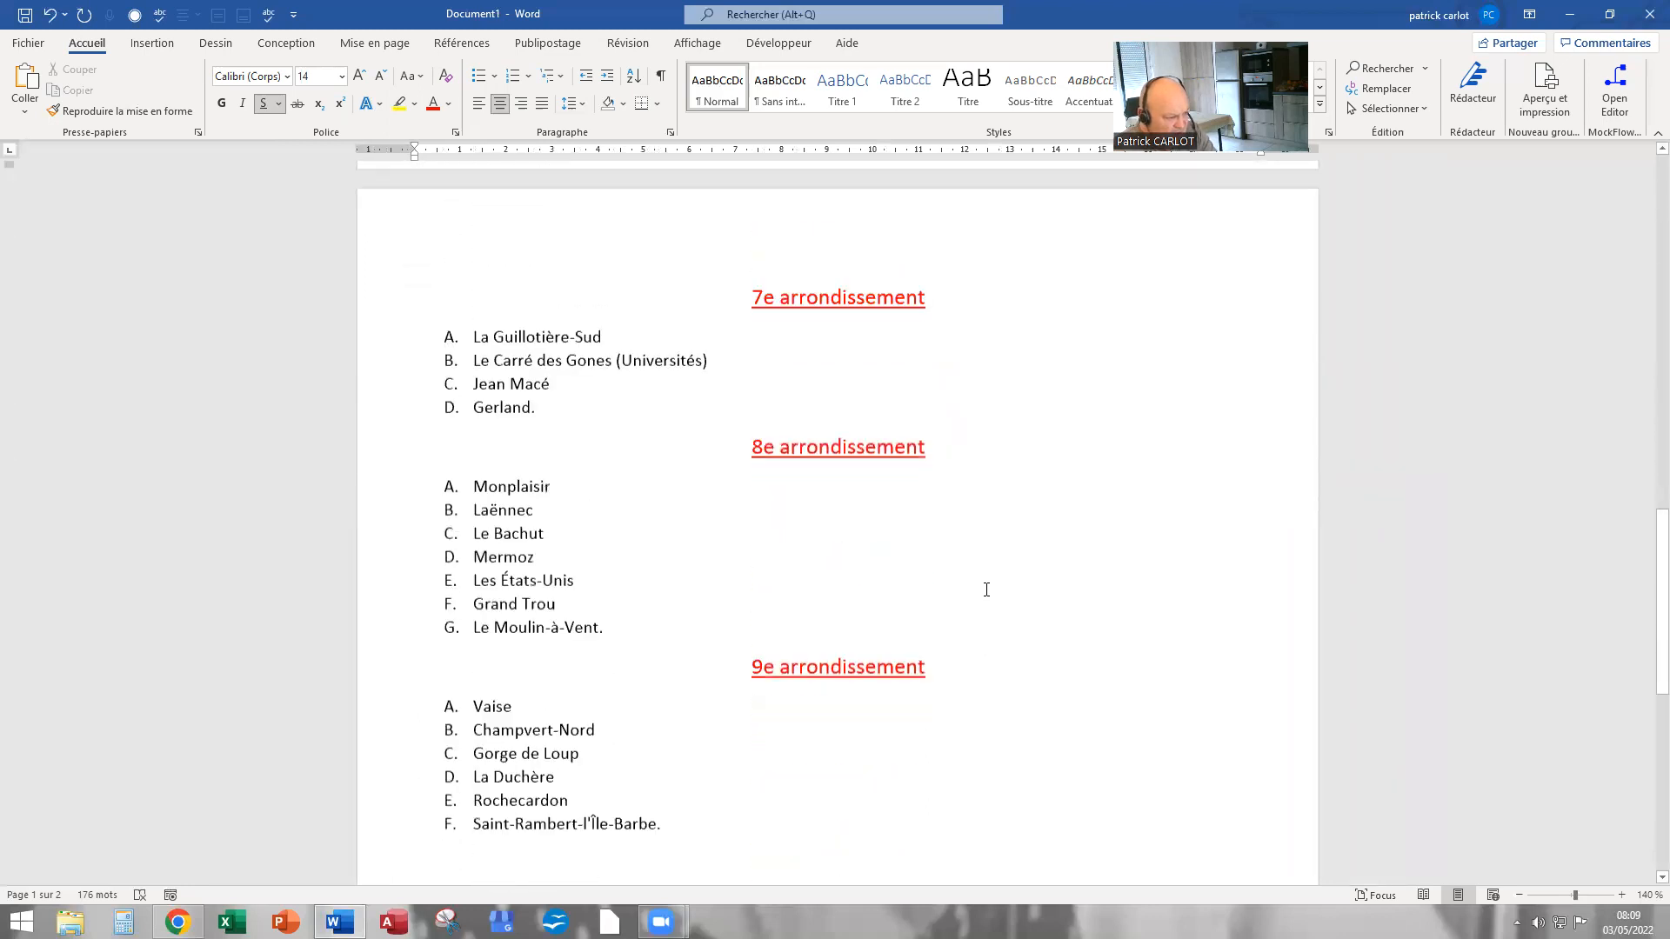
pyautogui.scroll(13, 986, 588)
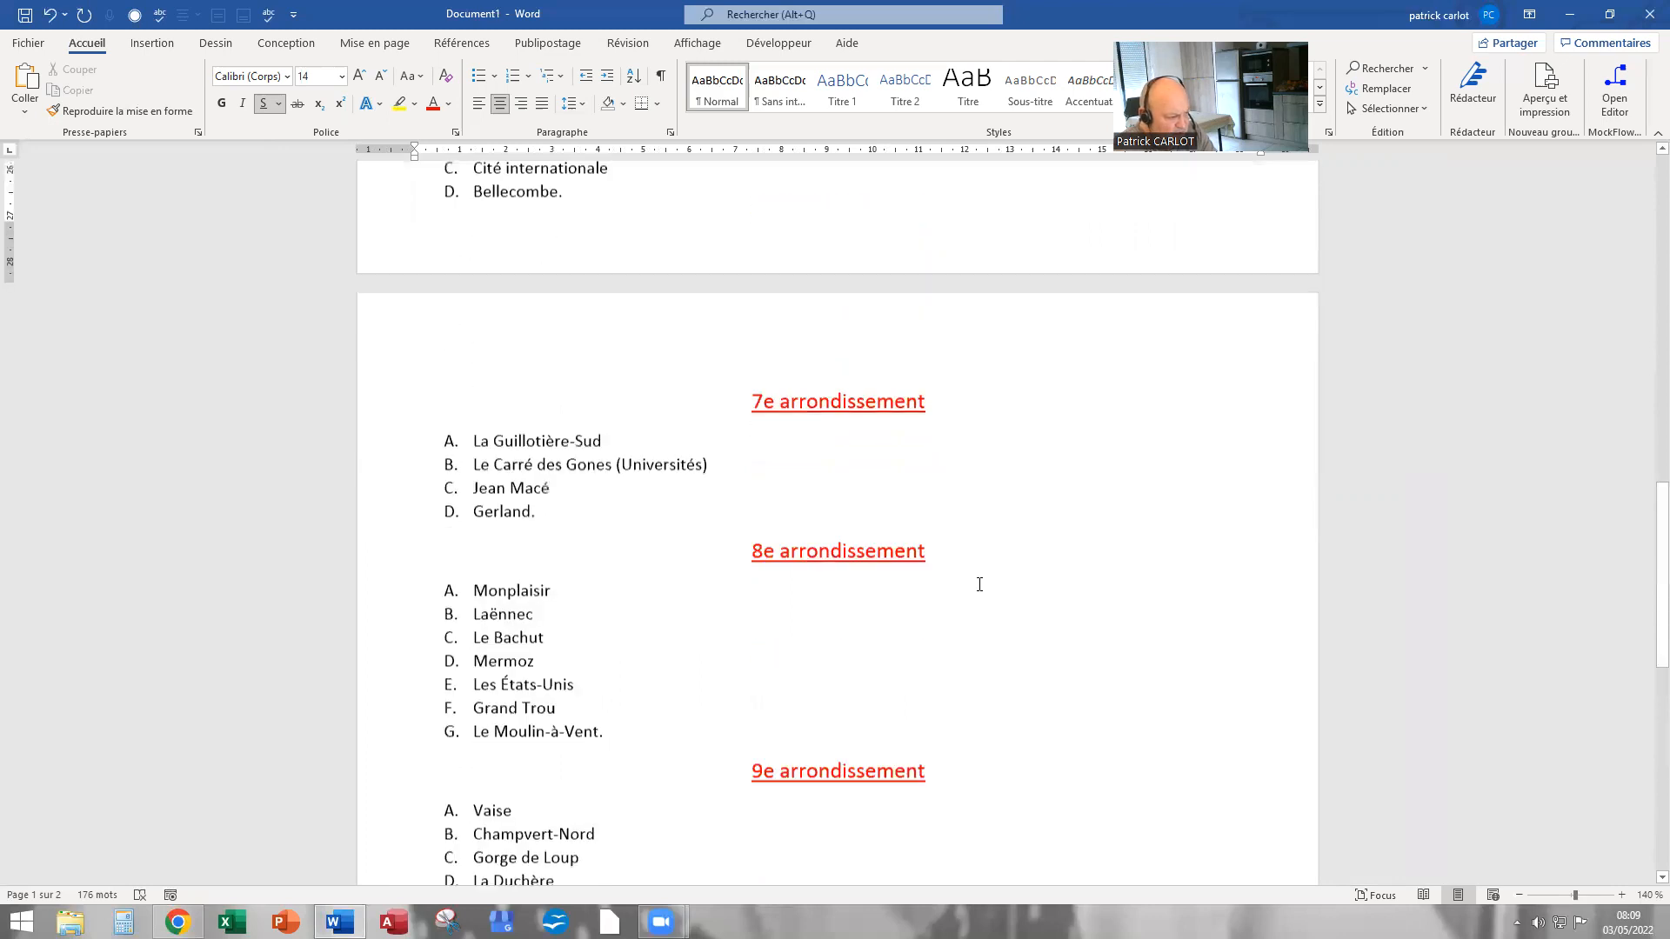
pyautogui.scroll(12, 981, 589)
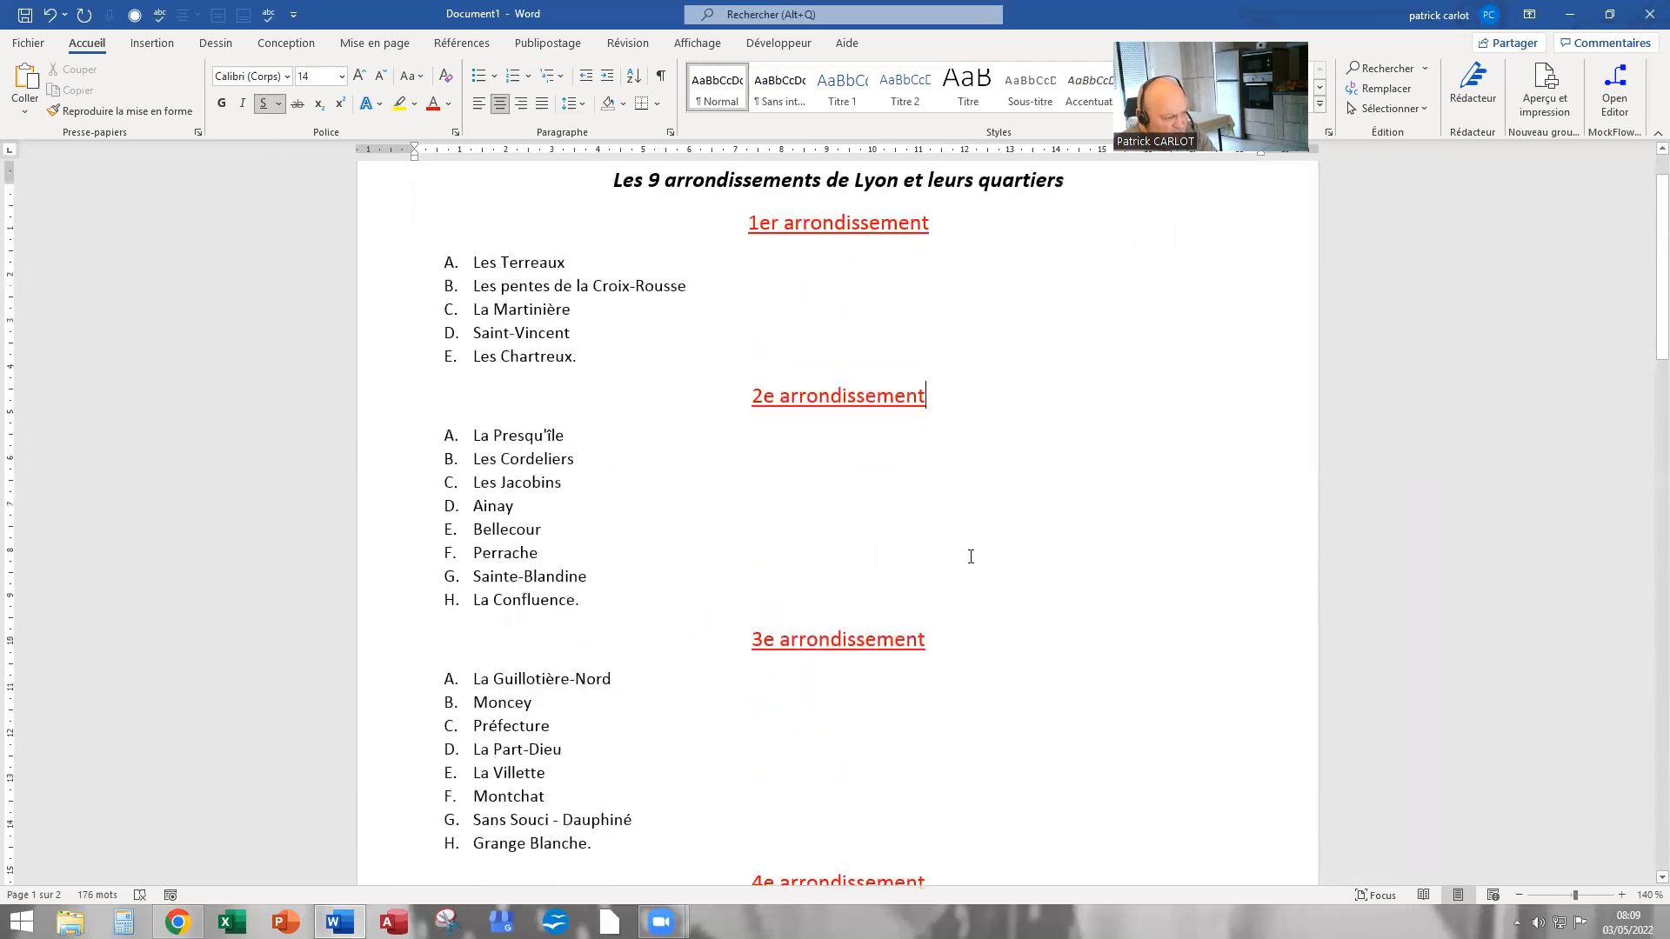